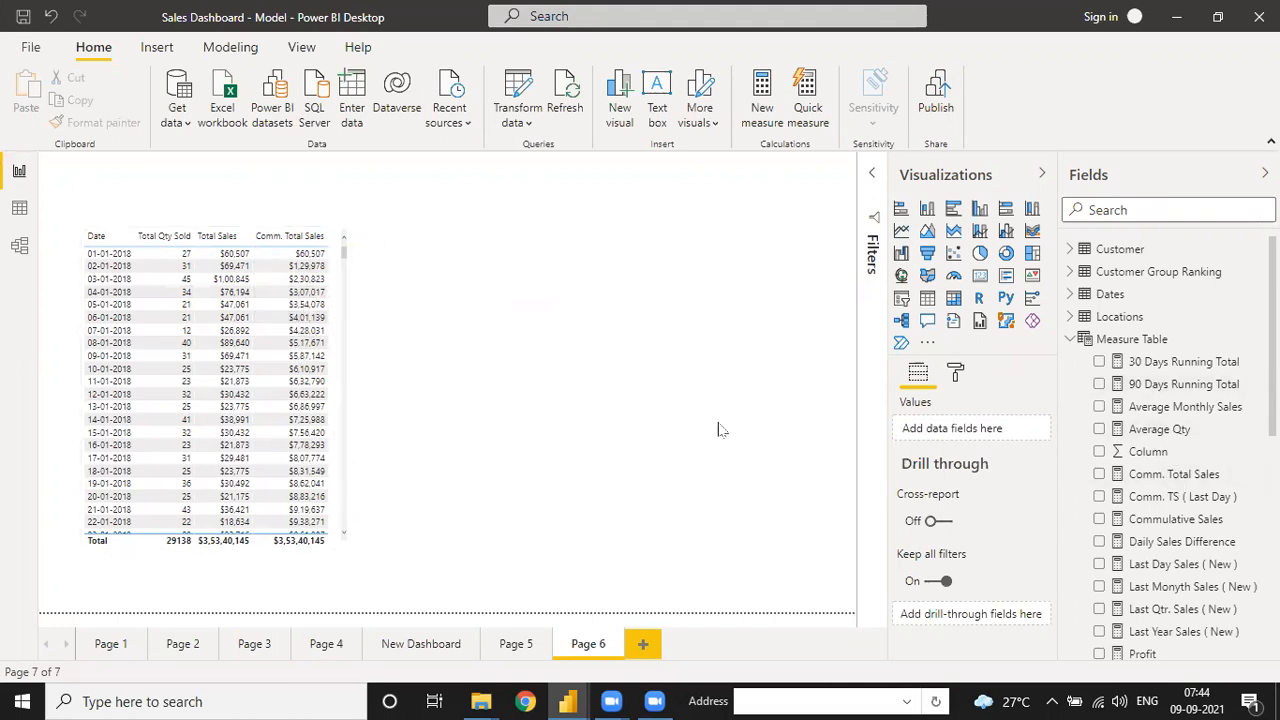
- Select the Page 6 sales table and highlight the CALCULATE, ALLSELECTED and Dates[Date] parts of Comm. Total Sales
left_click(335, 290)
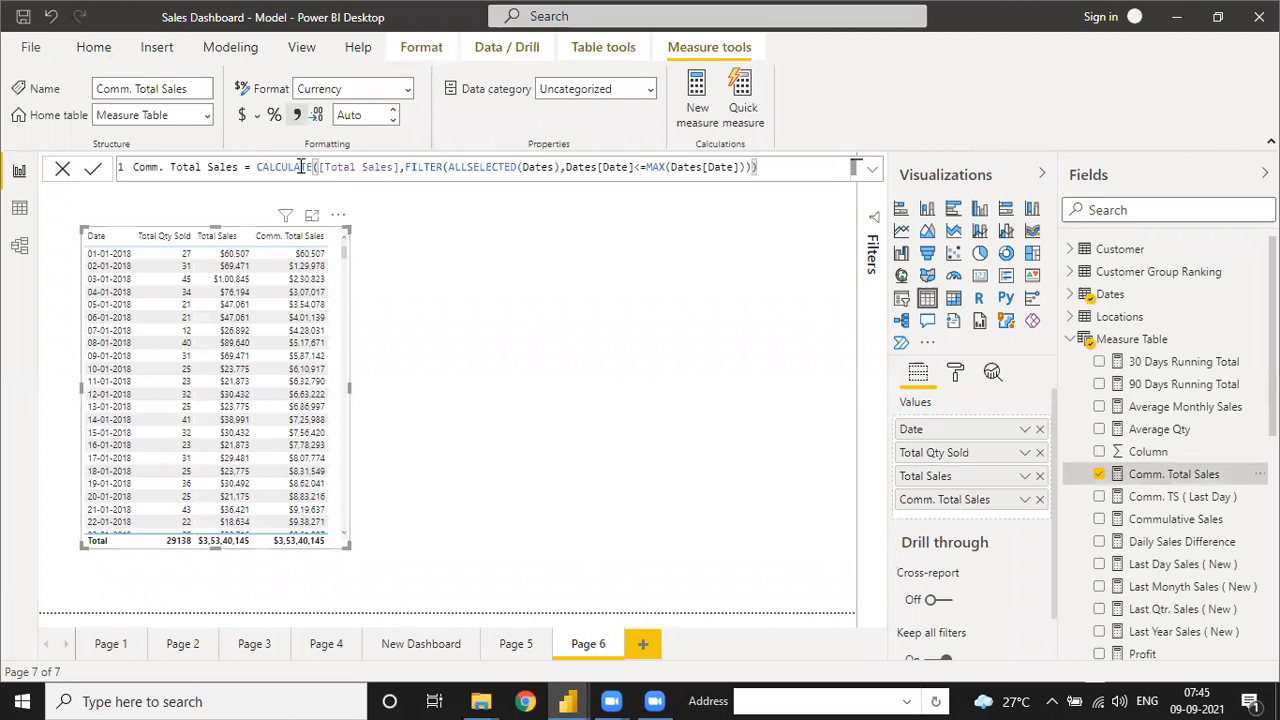
left_click_drag(398, 167, 257, 167)
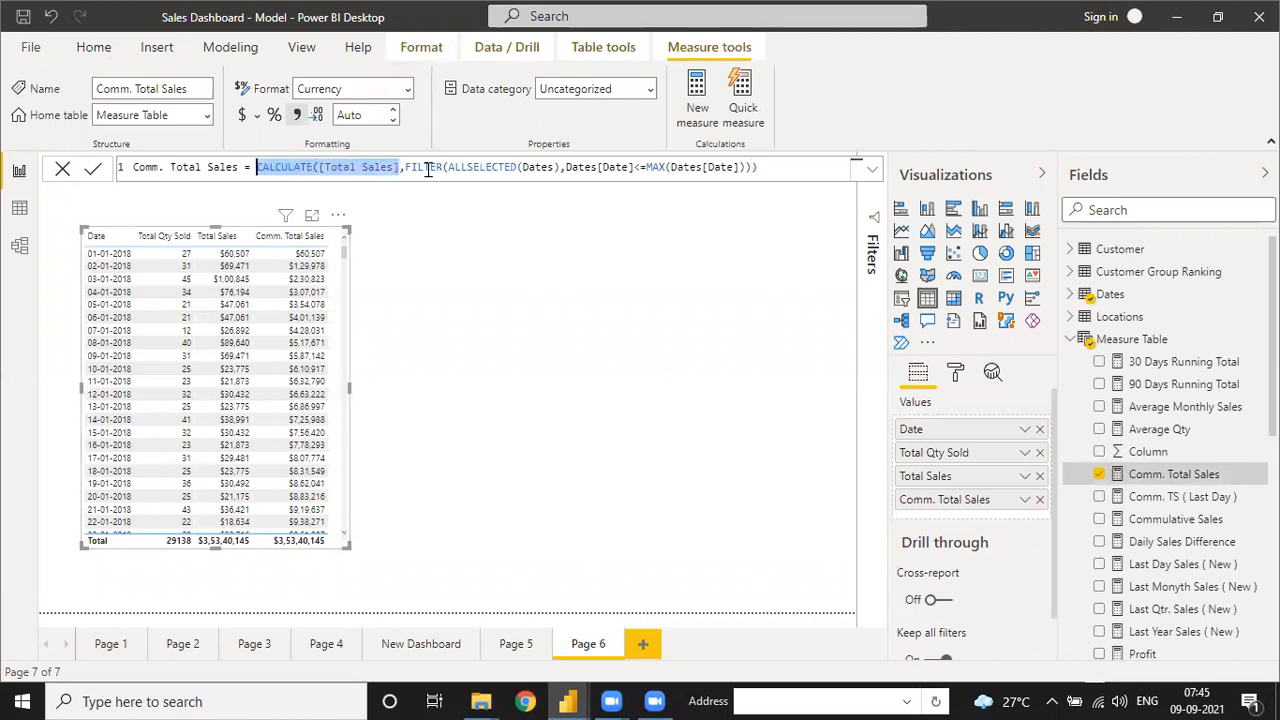
left_click_drag(463, 169, 553, 167)
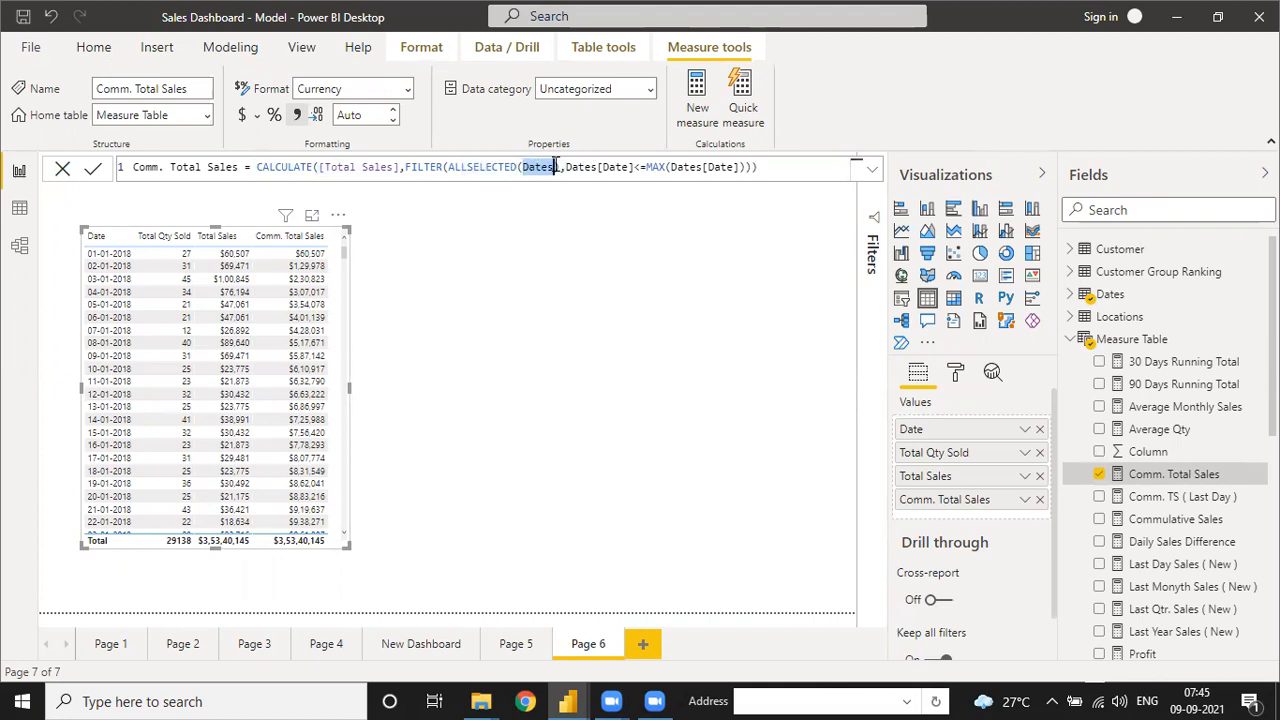
left_click_drag(565, 167, 632, 167)
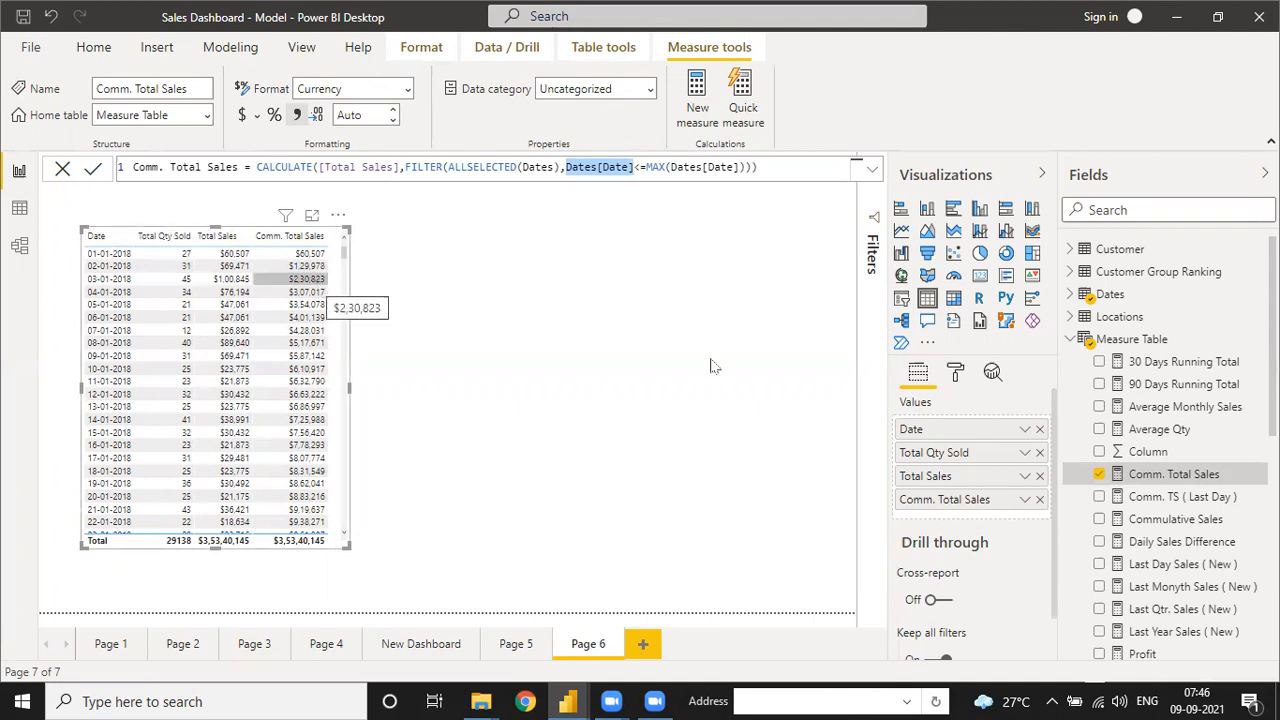
scroll(1143, 480, "down", 5)
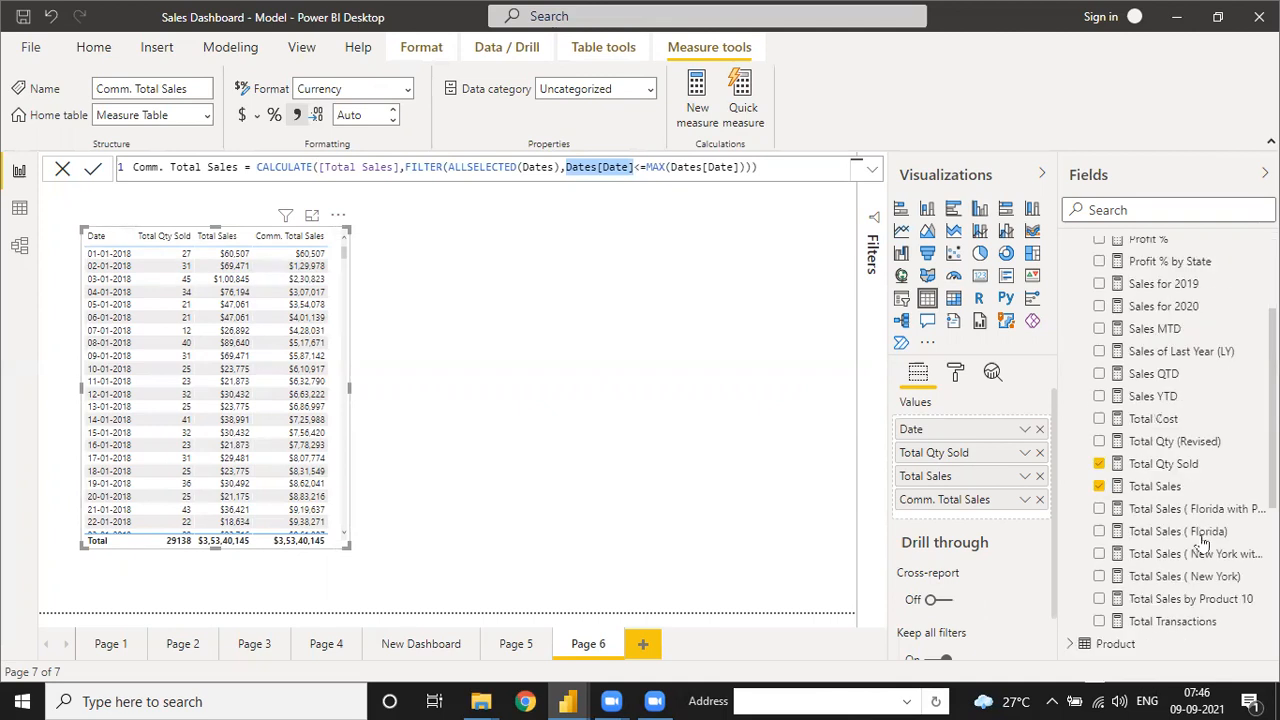
scroll(1175, 480, "up", 4)
scroll(1165, 457, "down", 4)
left_click(1162, 450)
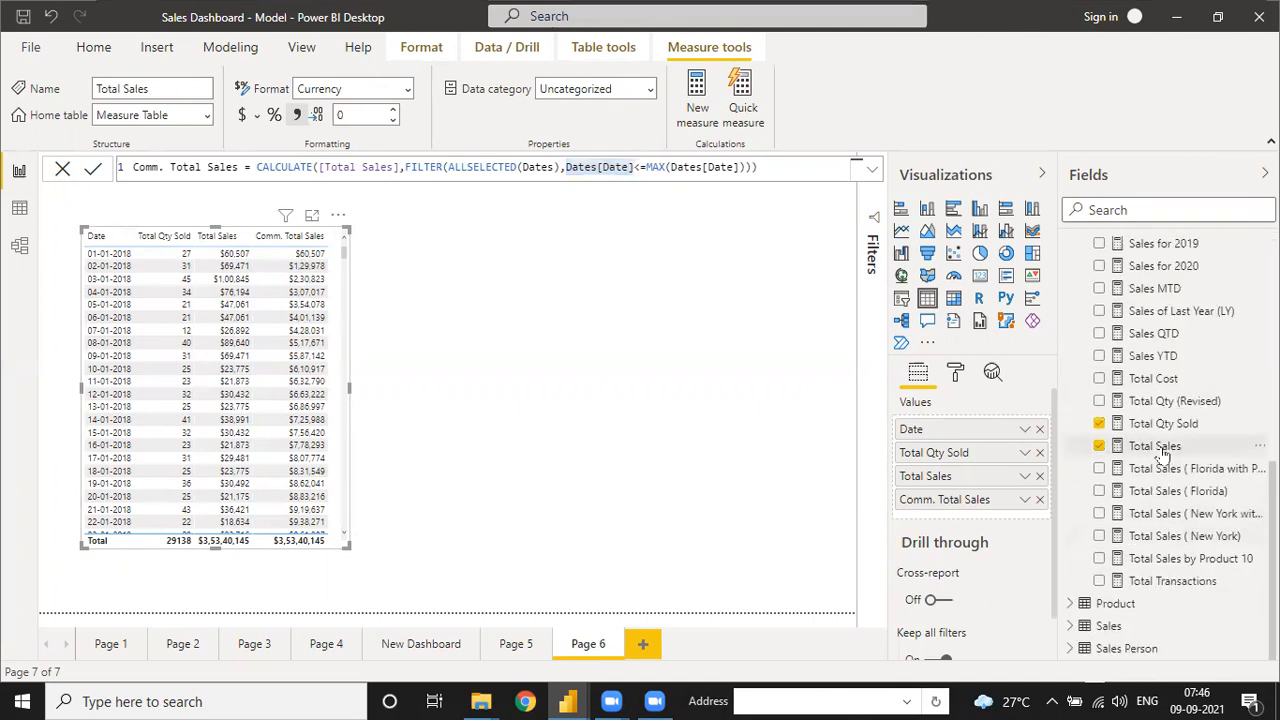
double_click(253, 167)
left_click_drag(287, 167, 374, 167)
left_click_drag(476, 167, 568, 167)
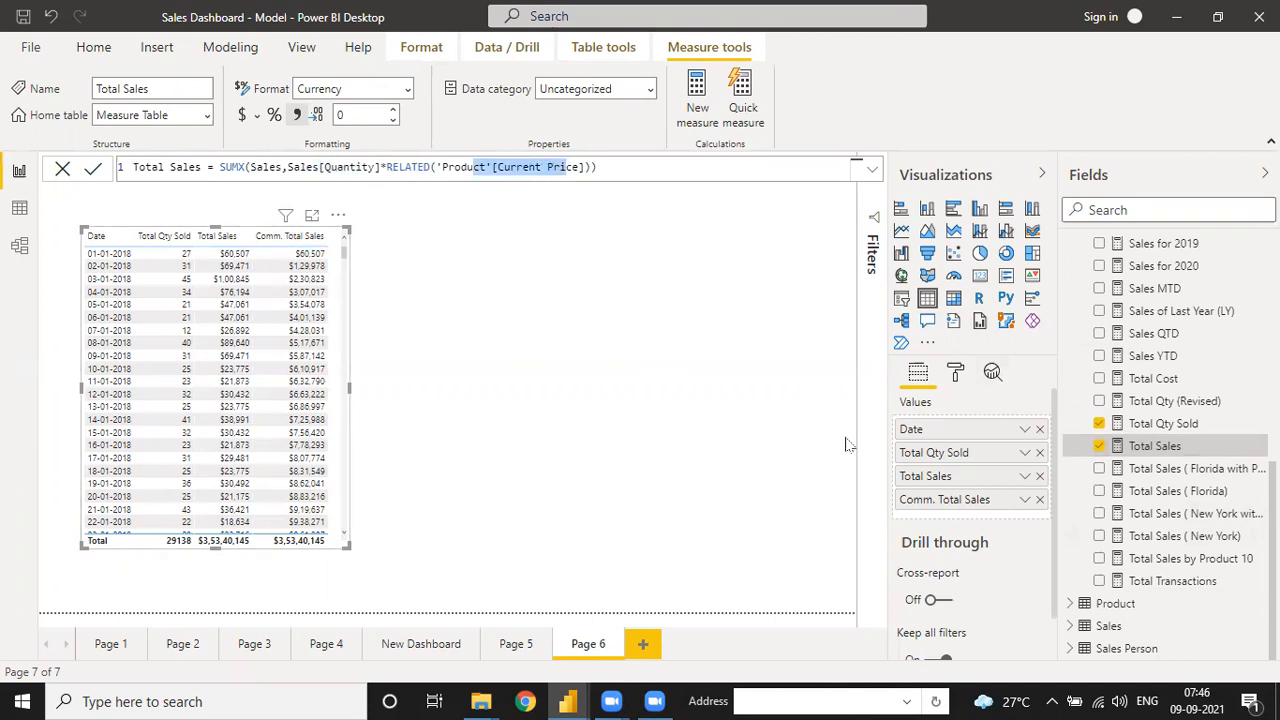
scroll(1170, 340, "up", 10)
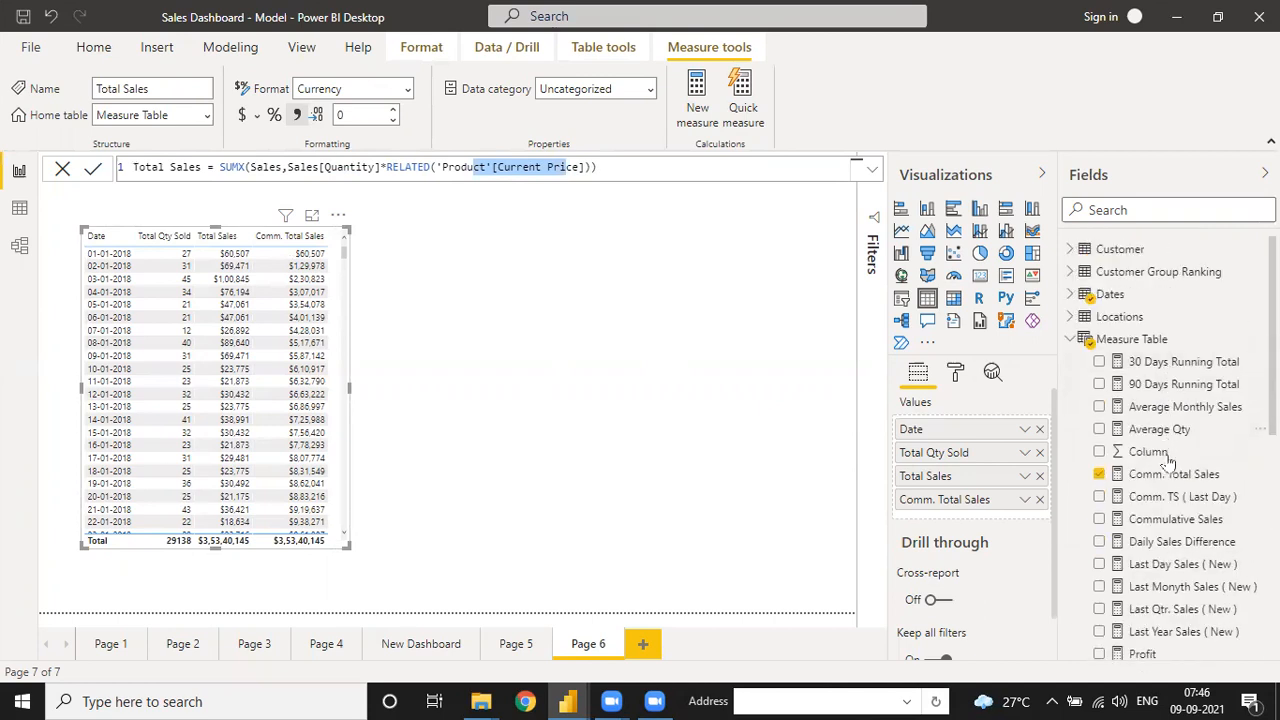
left_click(1165, 477)
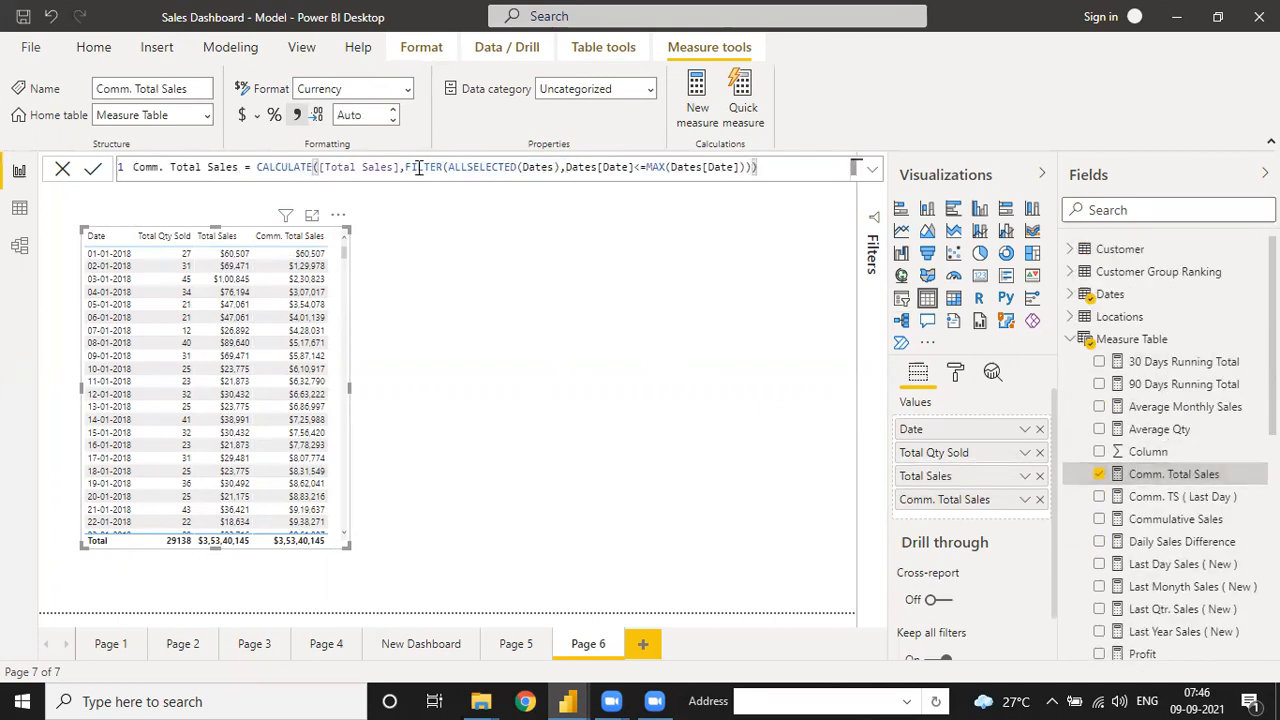
left_click_drag(406, 167, 442, 167)
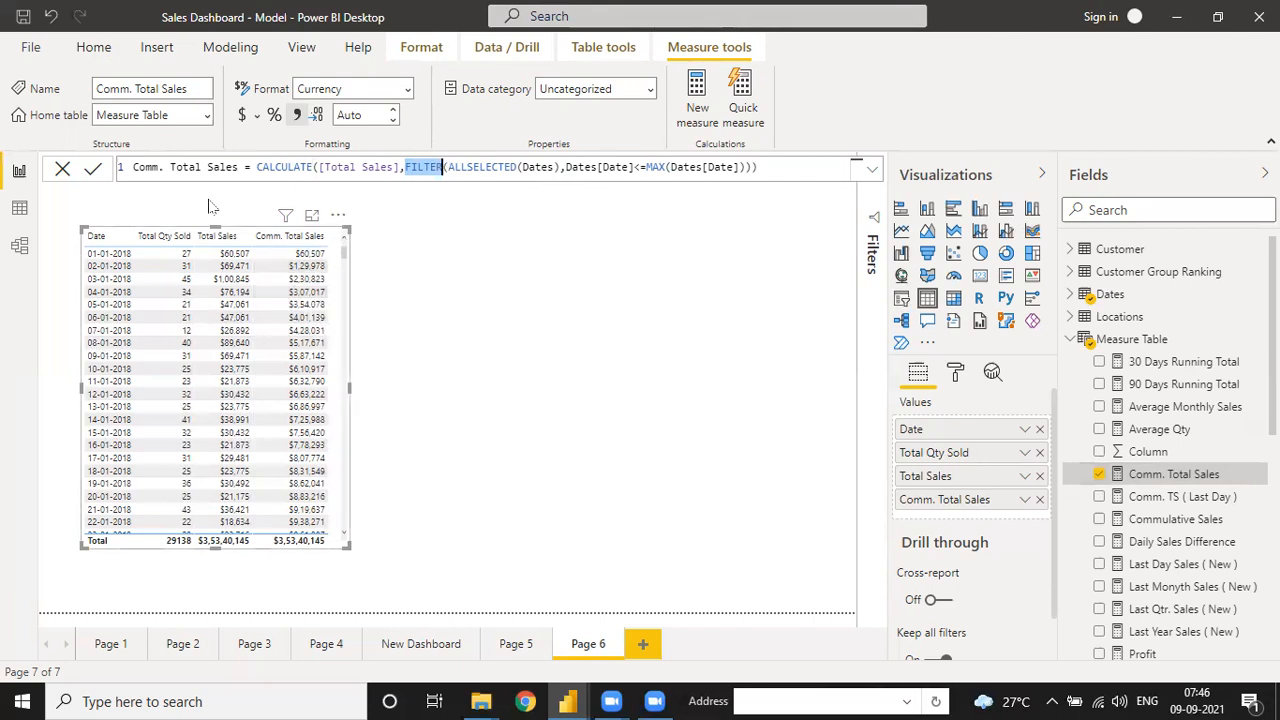
left_click(92, 48)
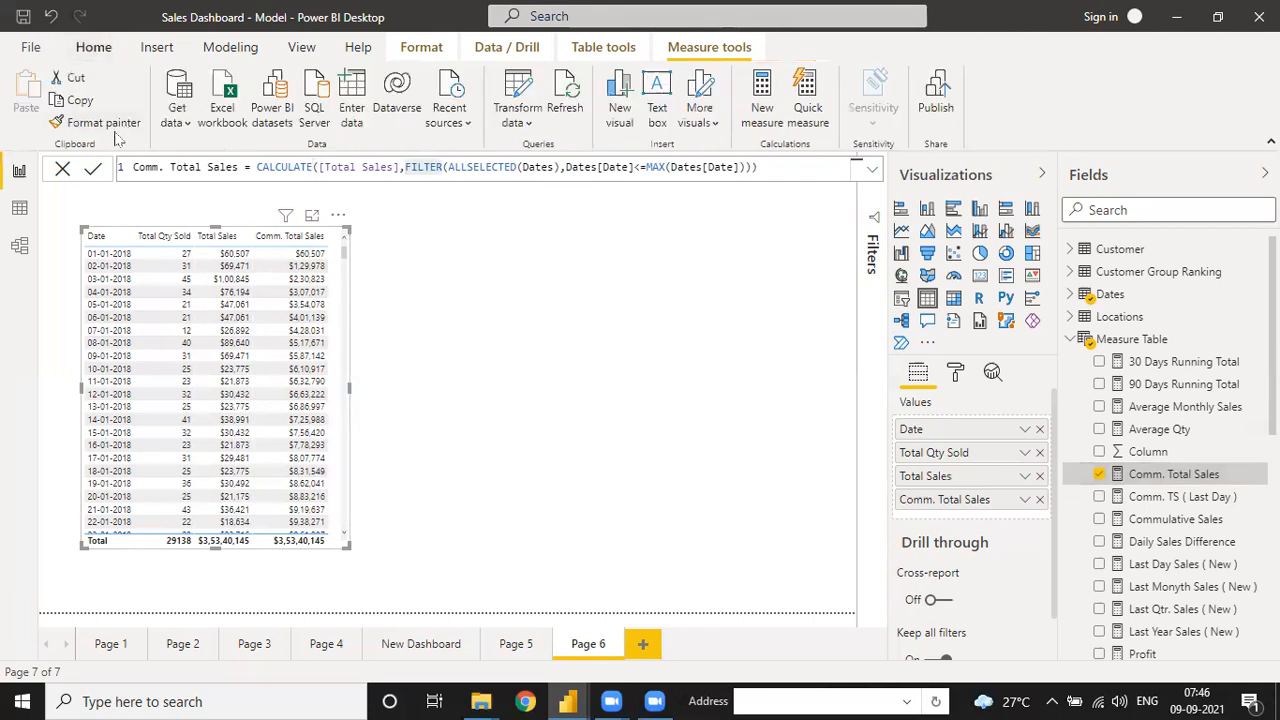
- Duplicate the sales table beside the original and turn the copy into an enlarged line chart
left_click(80, 100)
left_click(26, 100)
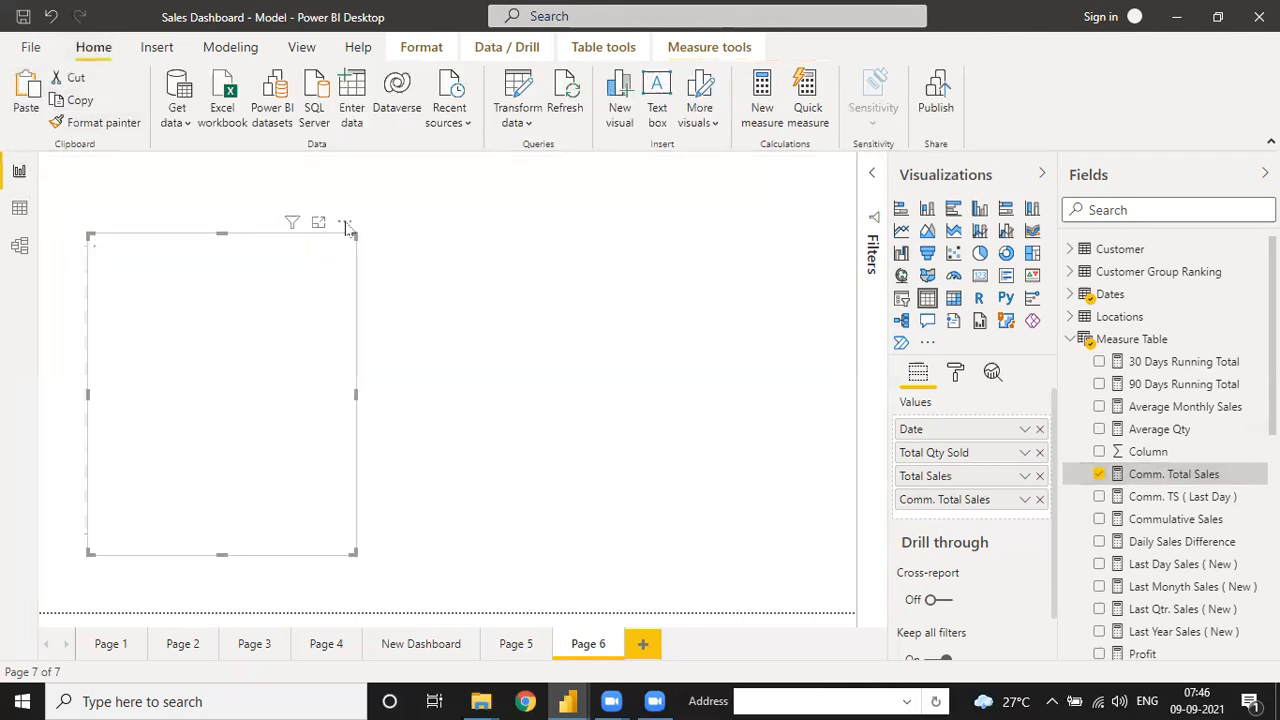
left_click_drag(463, 230, 703, 210)
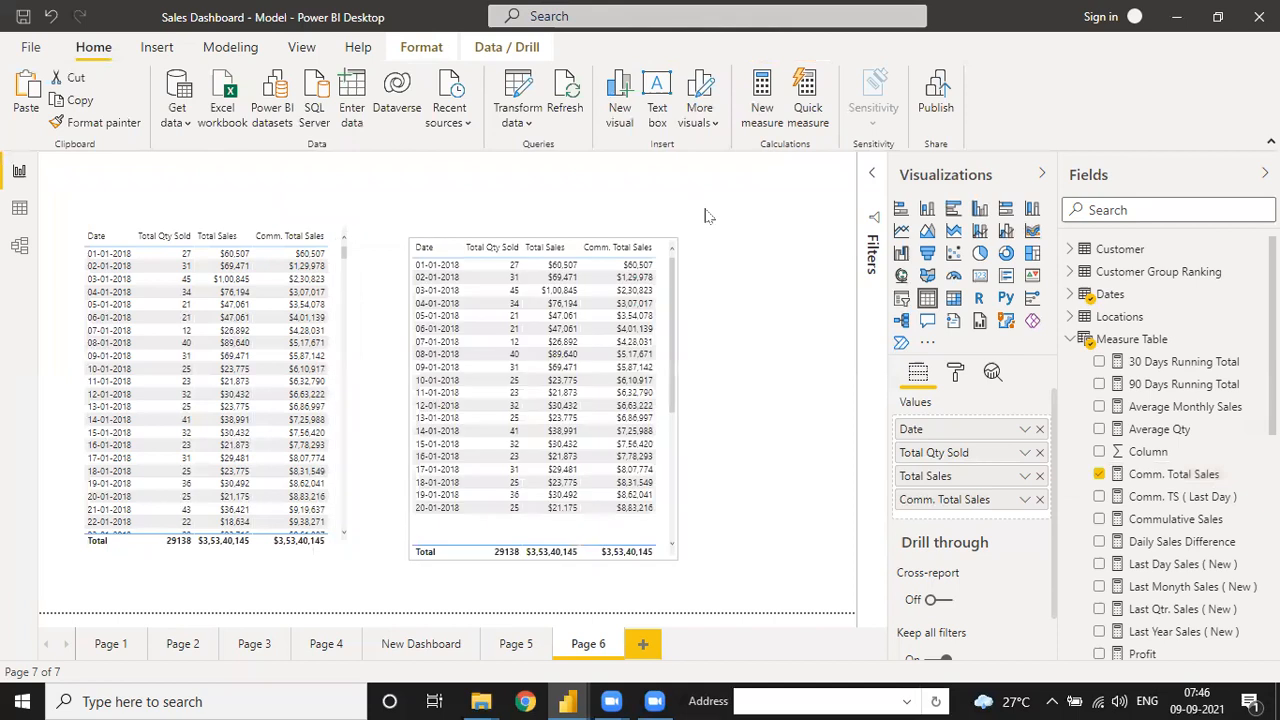
left_click(901, 231)
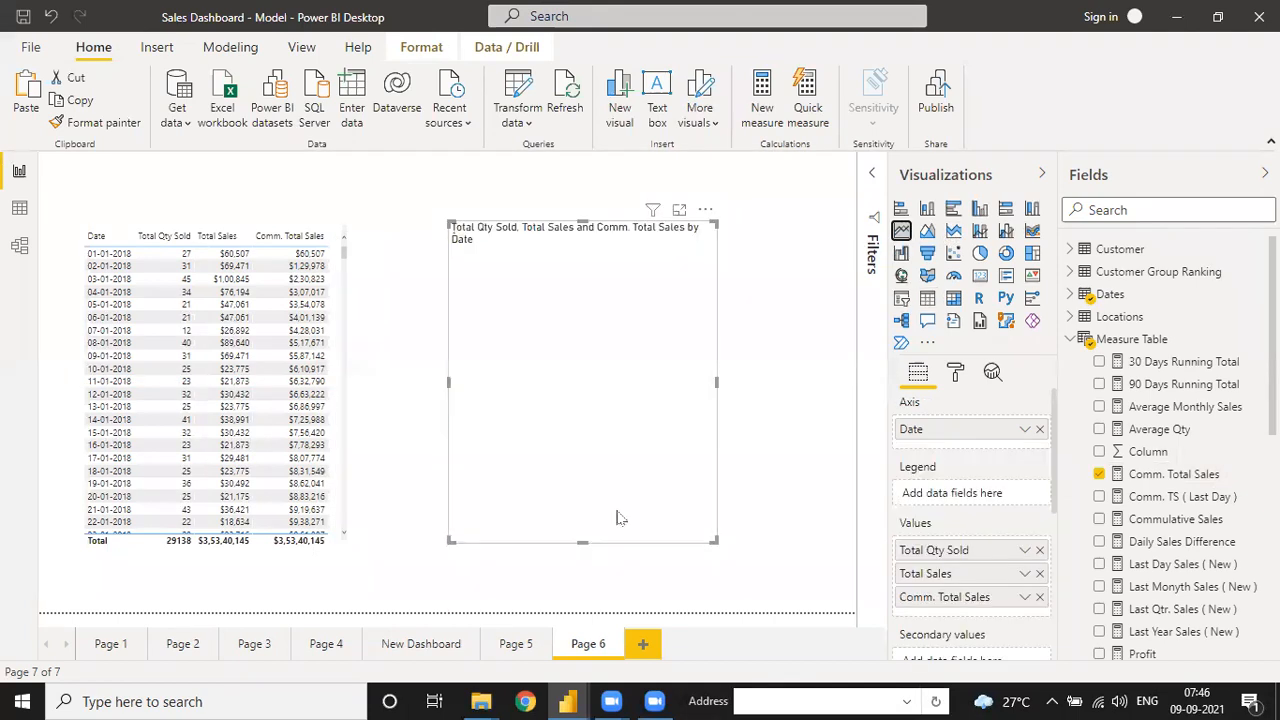
left_click_drag(712, 540, 798, 556)
left_click_drag(452, 421, 421, 394)
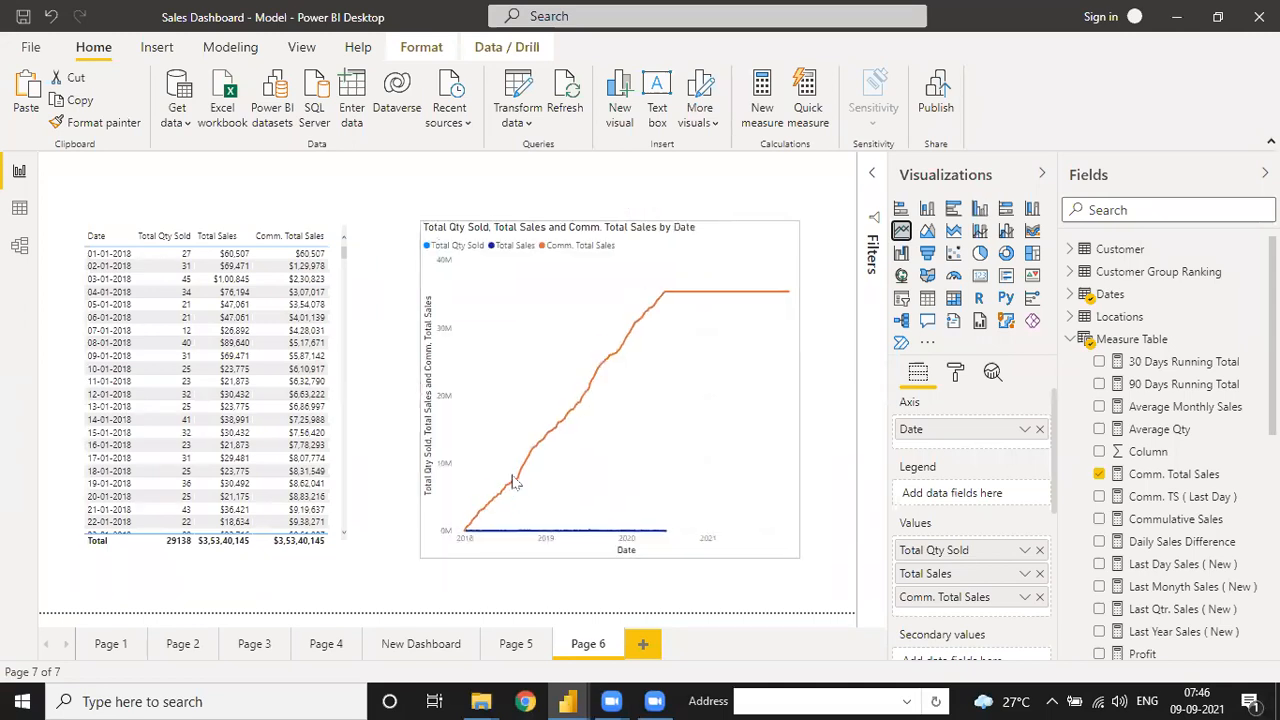
- Remove Total Qty Sold and Total Sales, leaving Comm. Total Sales by Date as an area chart
left_click(497, 540)
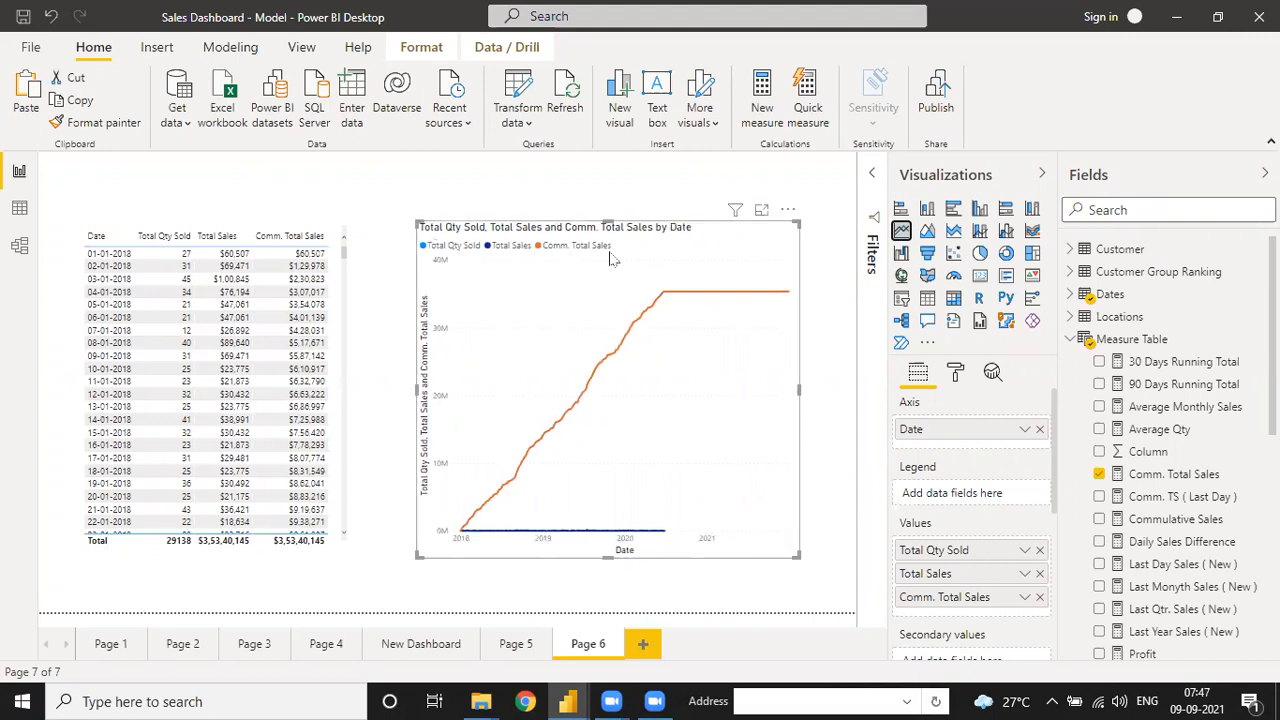
left_click(1039, 551)
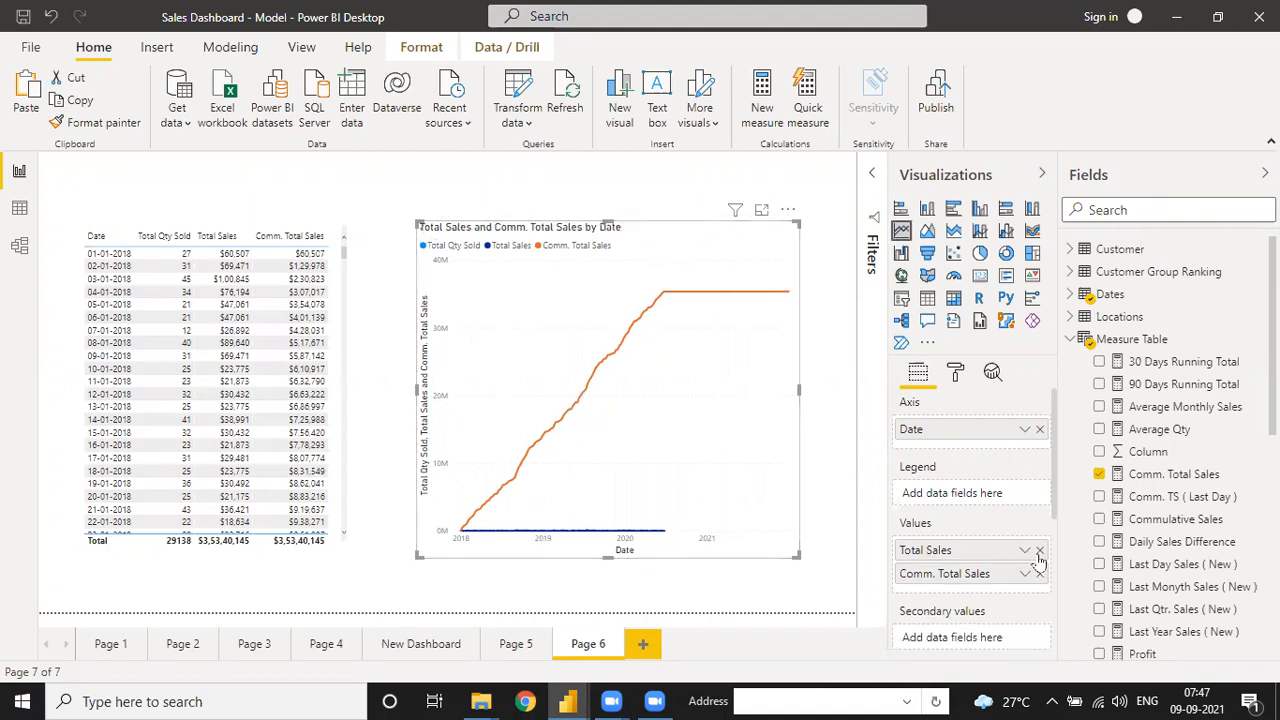
left_click(1039, 551)
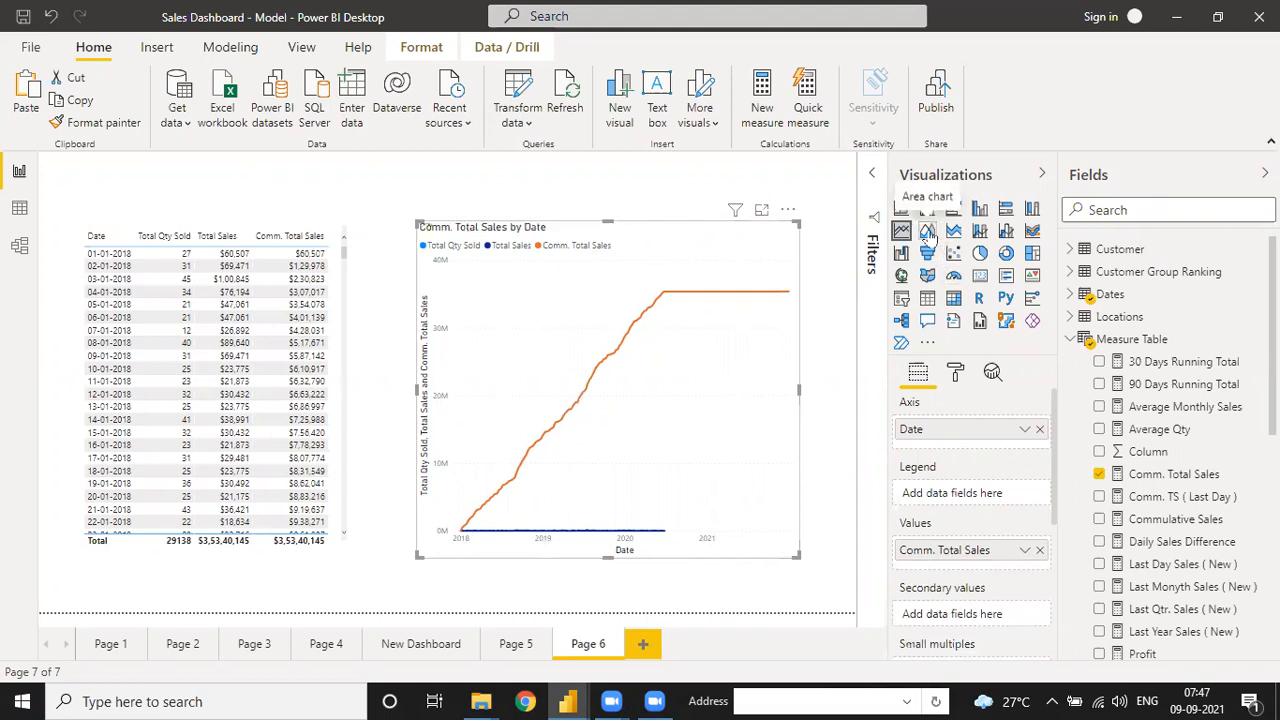
left_click(928, 231)
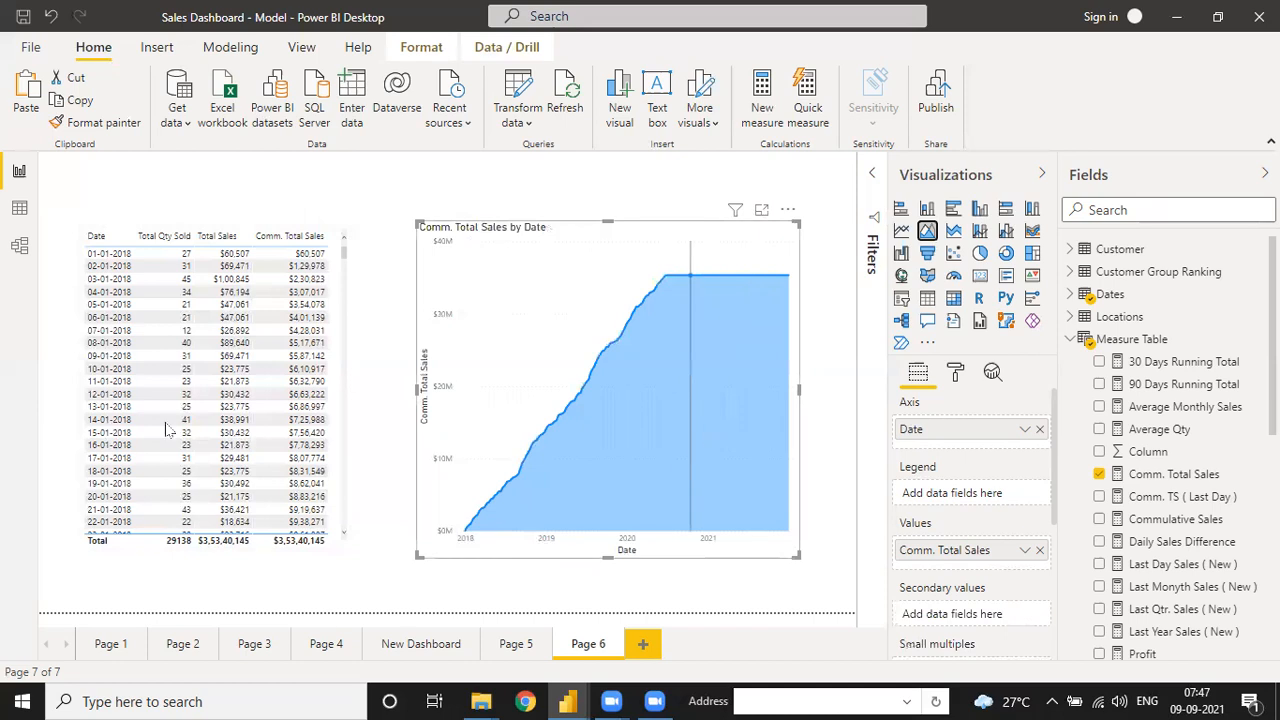
scroll(316, 440, "down", 10)
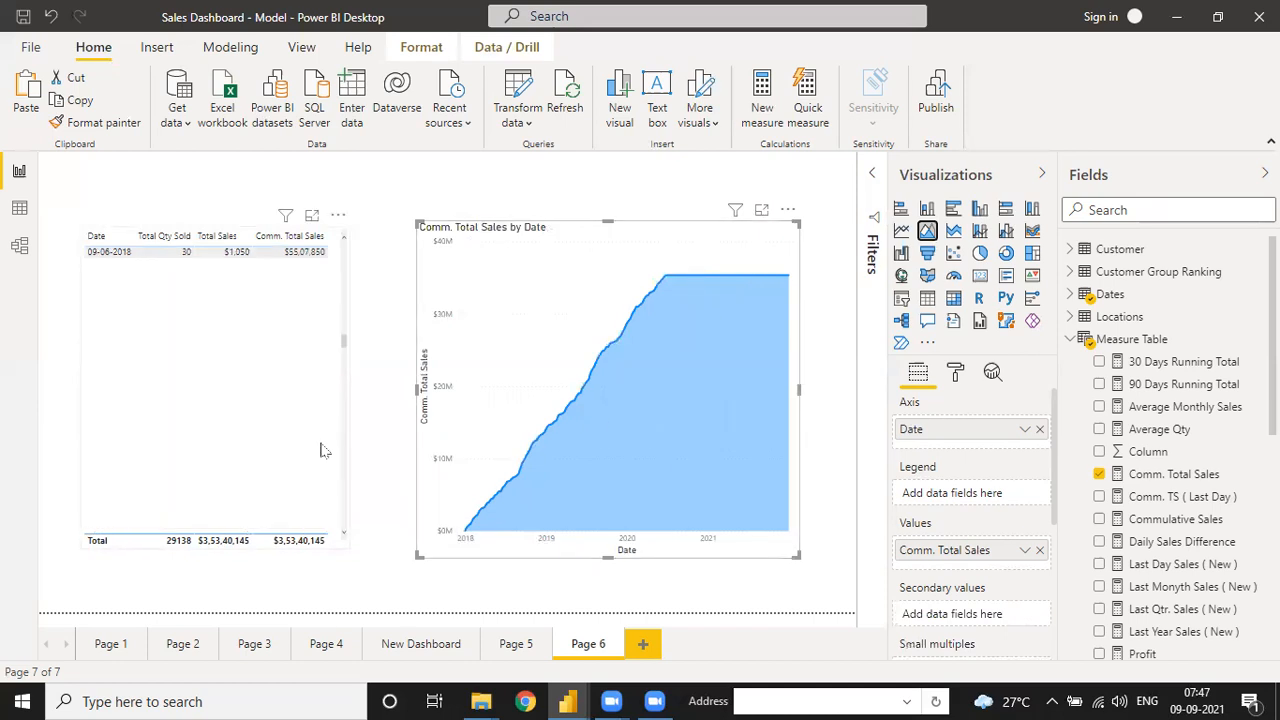
scroll(322, 450, "down", 20)
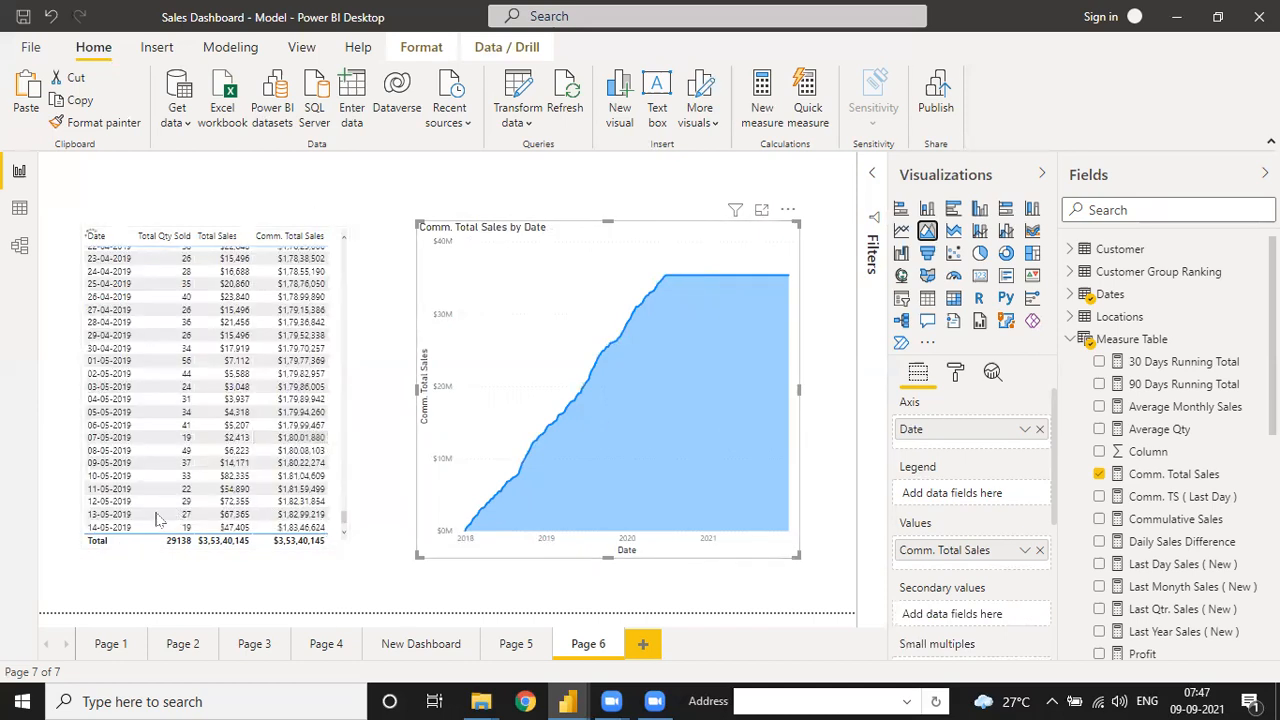
scroll(326, 480, "down", 15)
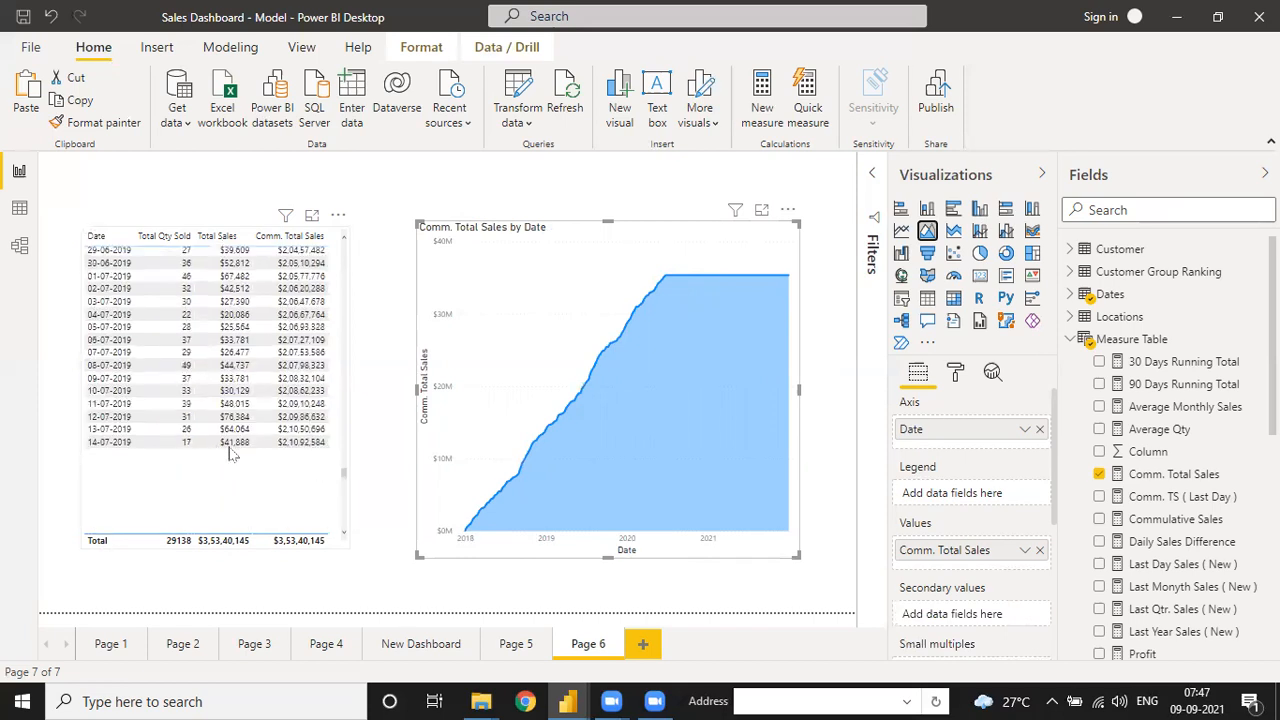
scroll(233, 451, "down", 5)
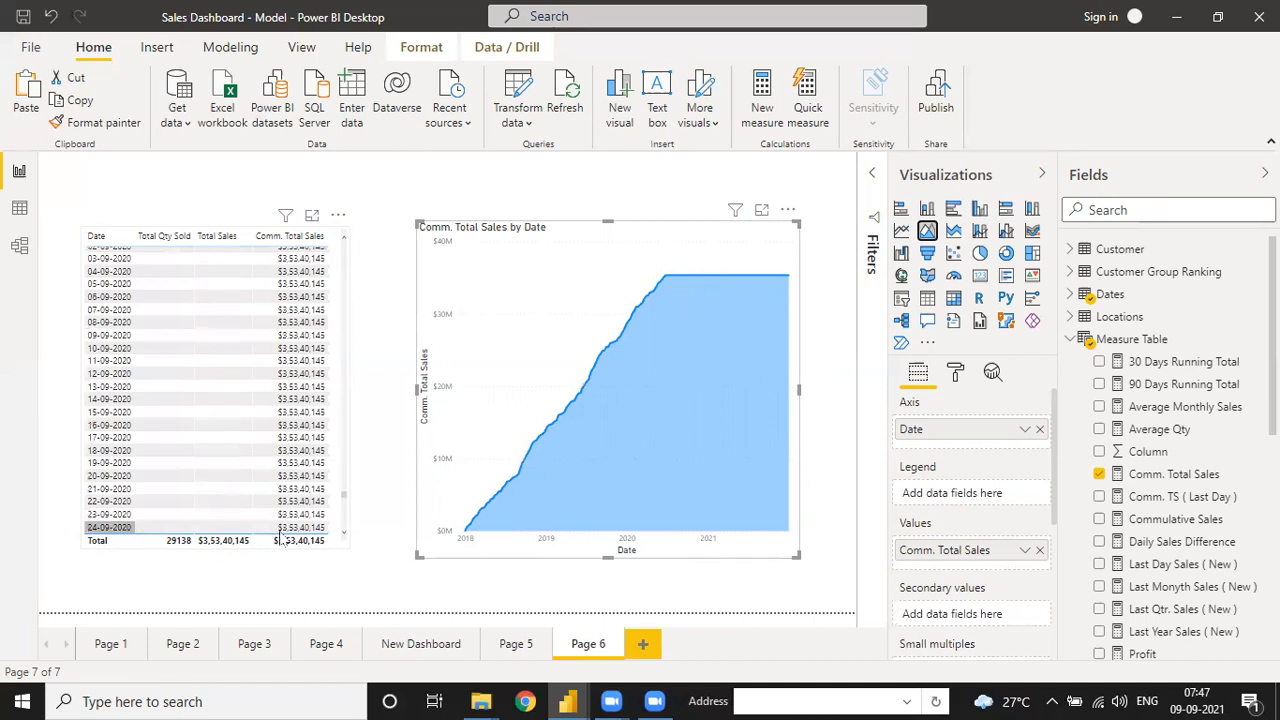
scroll(289, 486, "down", 5)
scroll(300, 520, "down", 5)
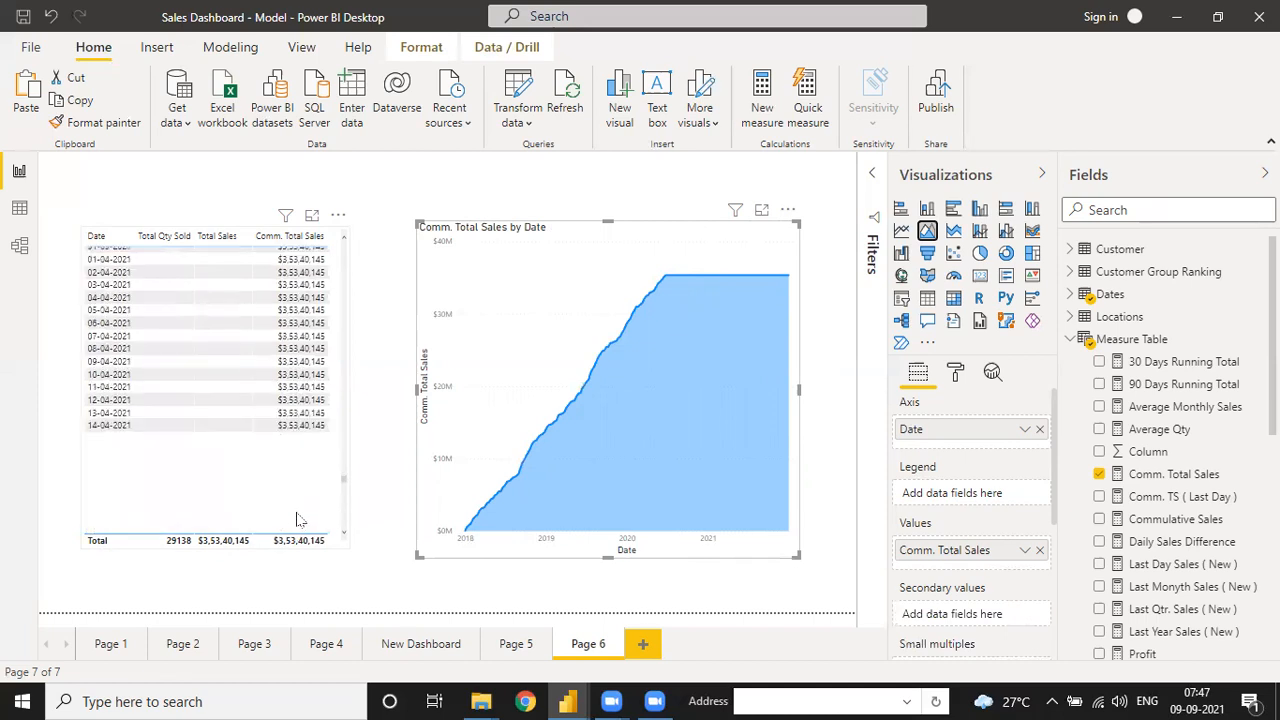
scroll(300, 520, "down", 10)
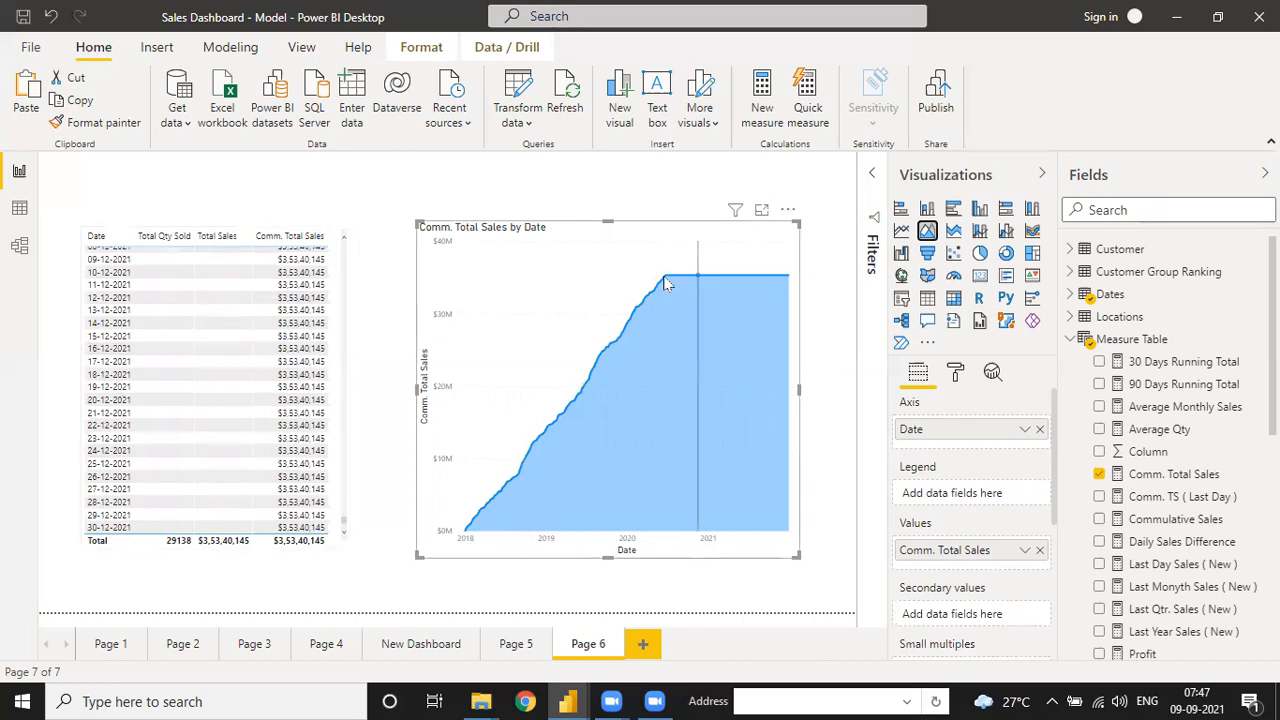
mouse_move(664, 283)
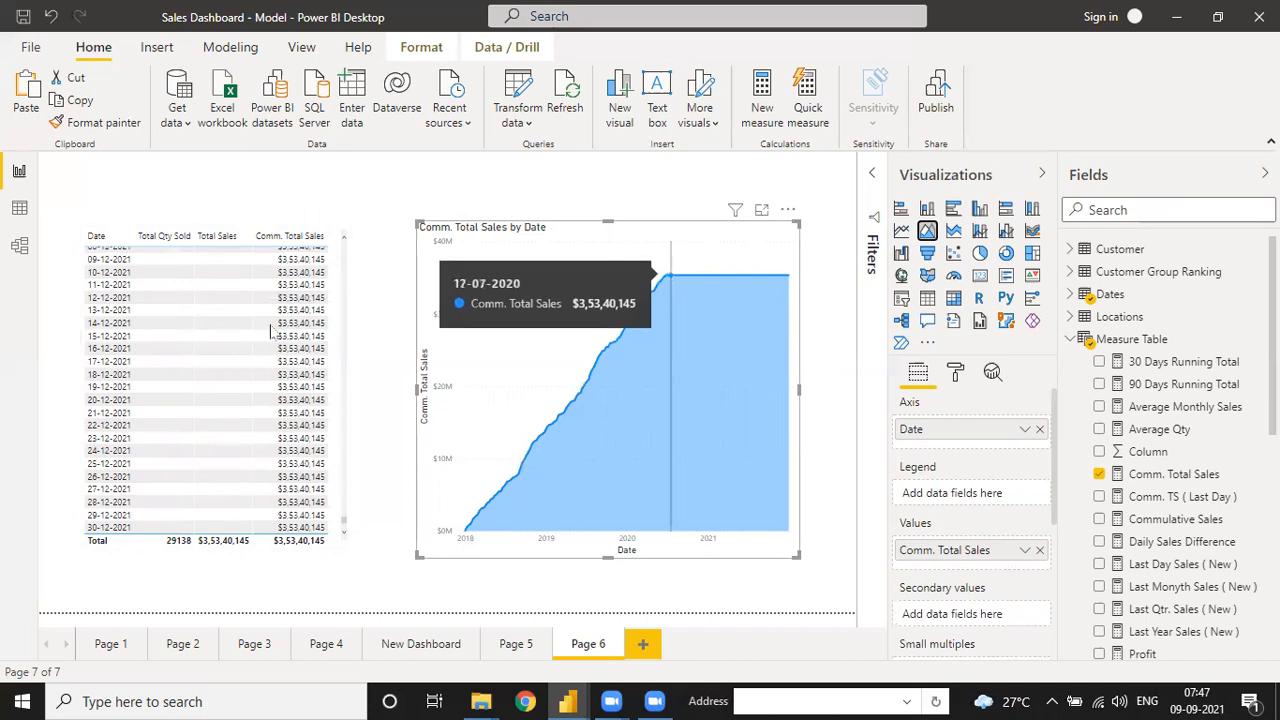
scroll(250, 362, "up", 5)
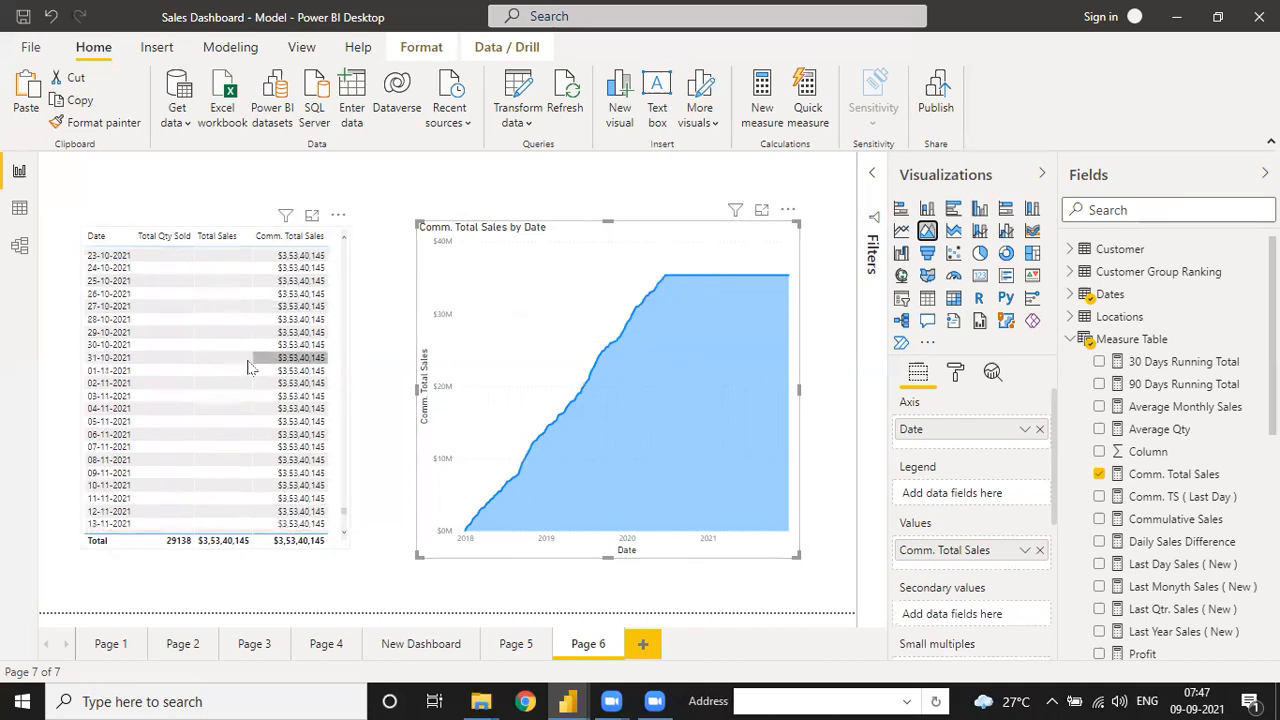
scroll(250, 367, "up", 10)
scroll(250, 367, "up", 8)
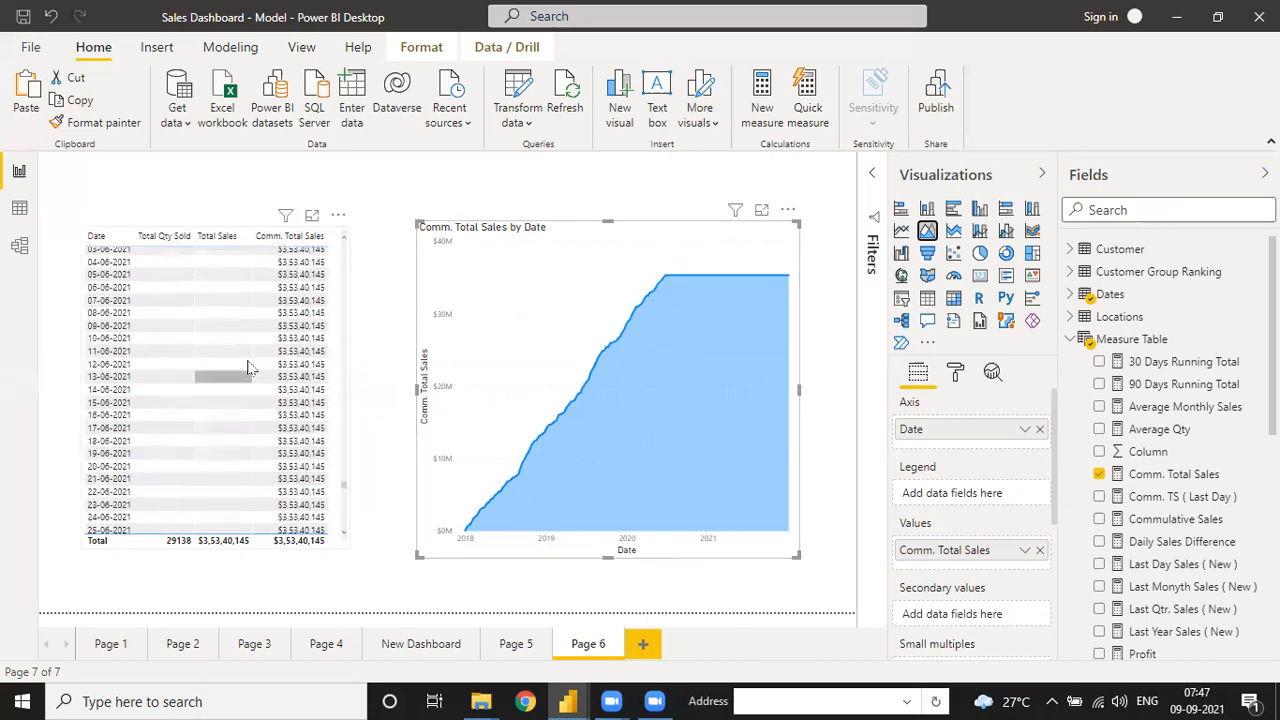
scroll(250, 367, "up", 10)
scroll(250, 367, "up", 8)
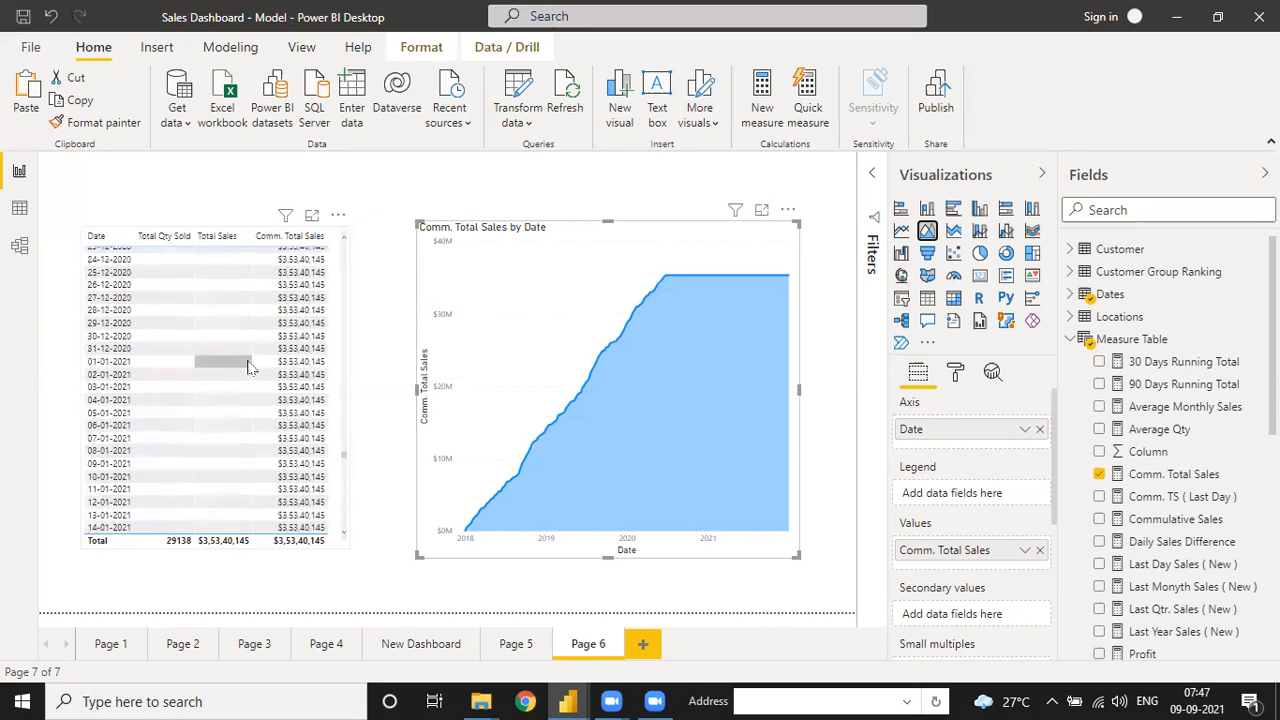
scroll(250, 367, "up", 5)
scroll(240, 340, "up", 5)
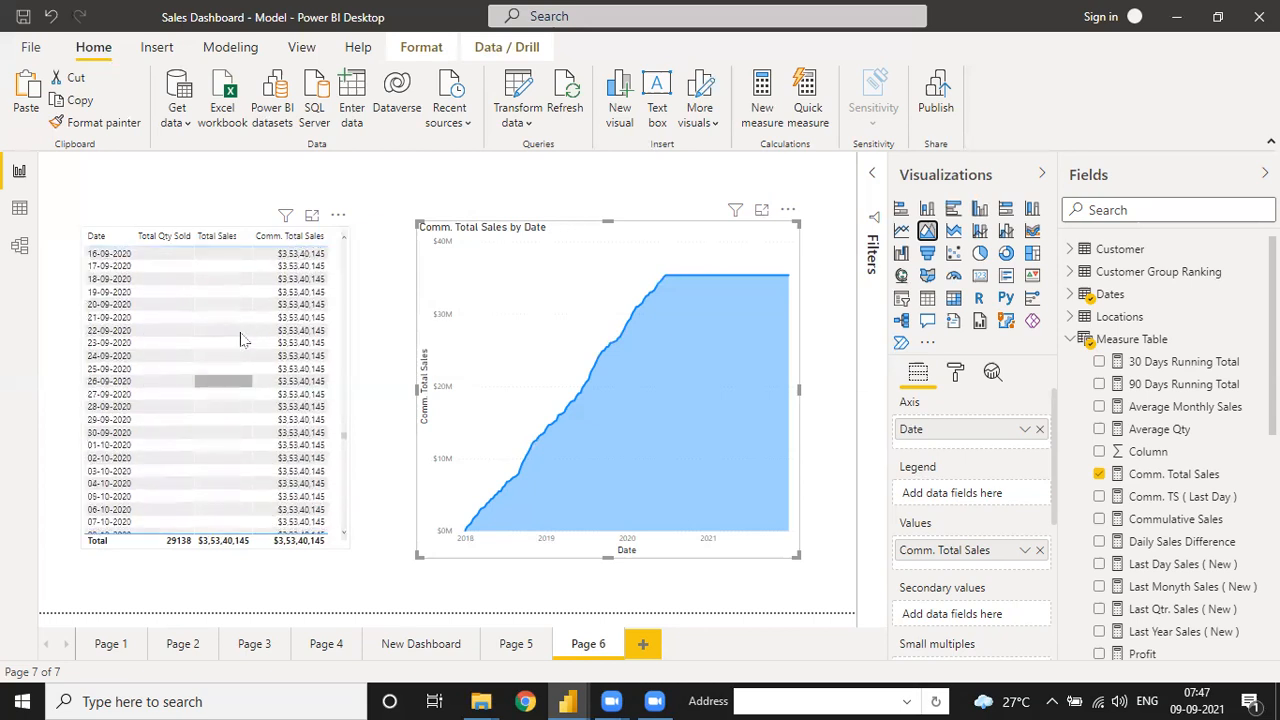
scroll(240, 340, "up", 10)
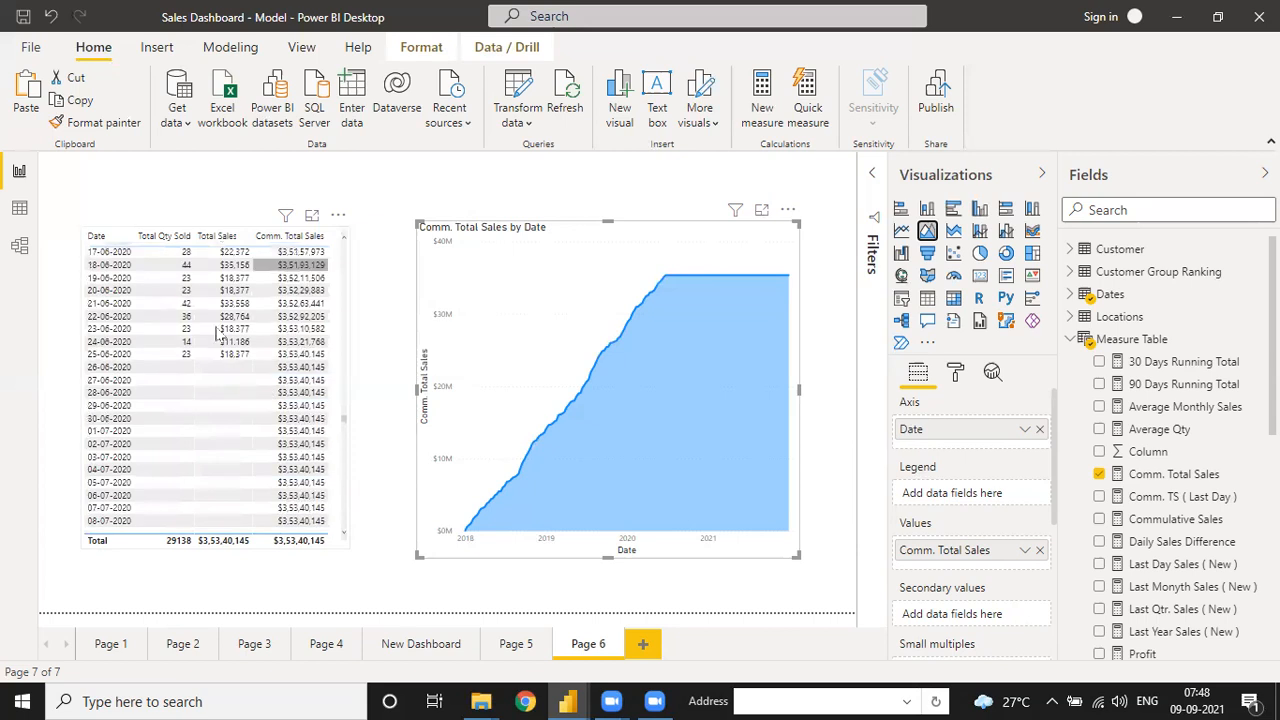
scroll(100, 326, "down", 1)
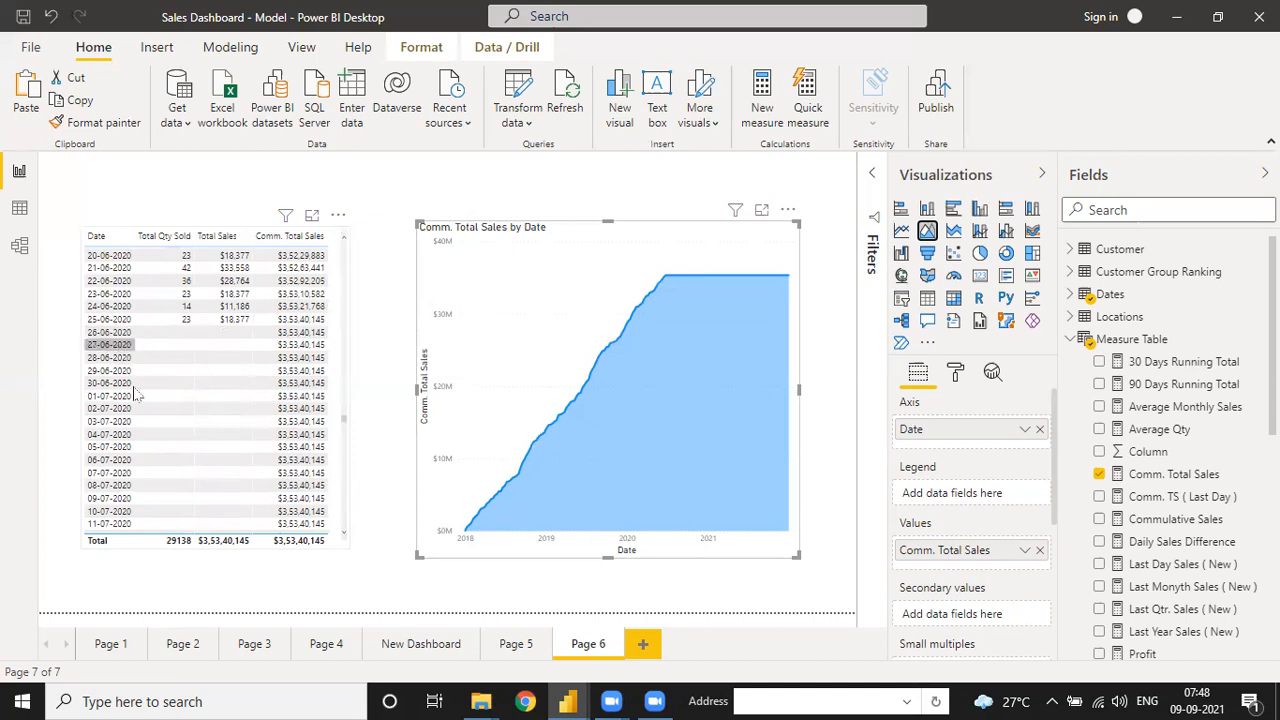
scroll(134, 388, "down", 10)
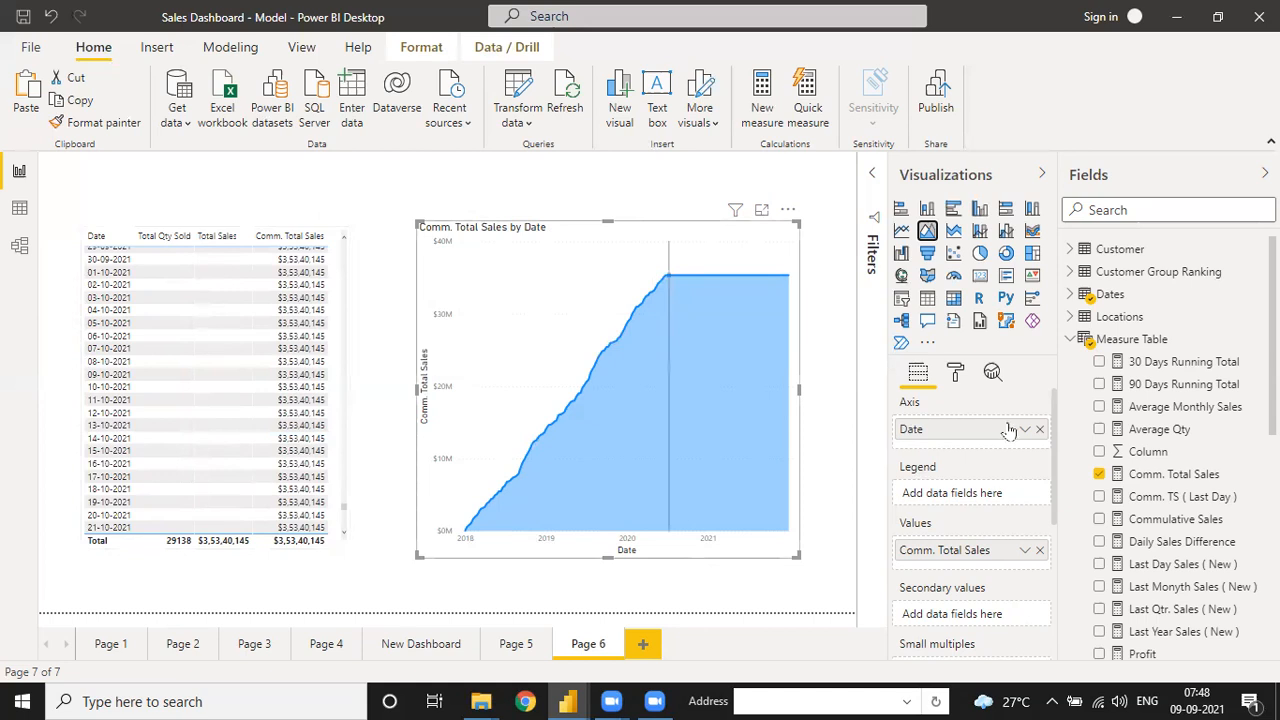
- Turn on data labels for the Comm. Total Sales by Date area chart
left_click(957, 374)
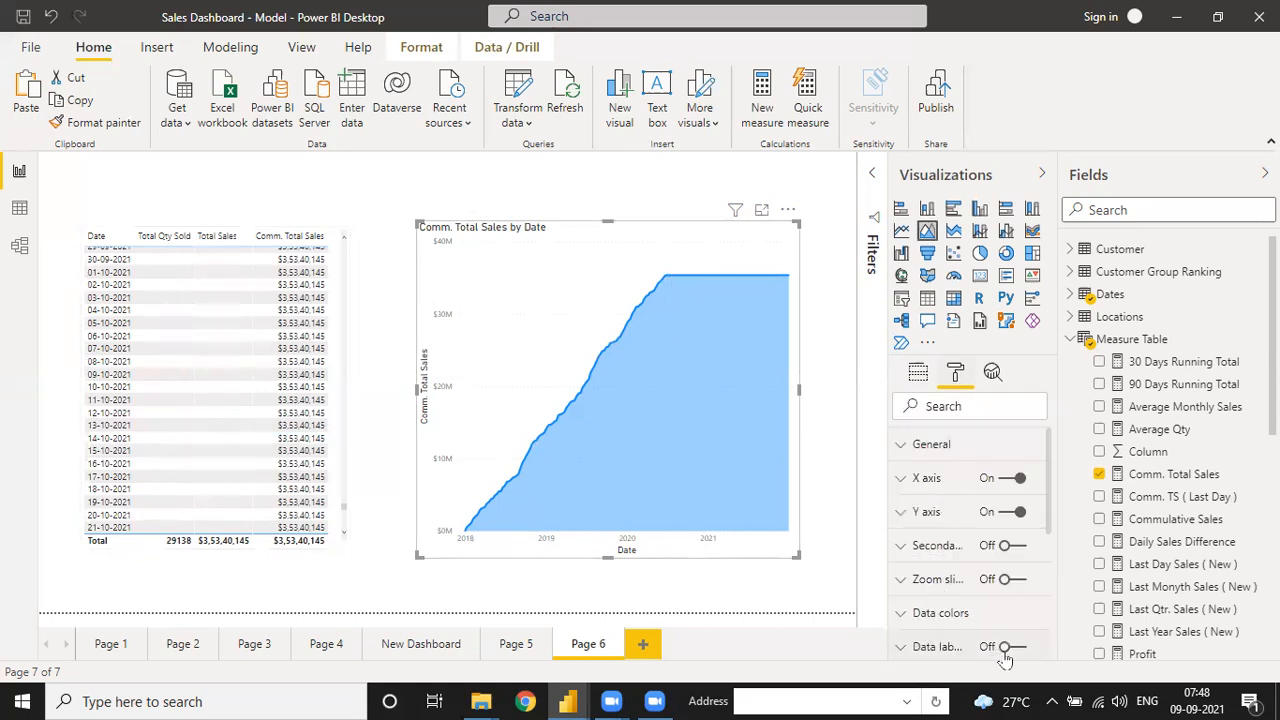
left_click(1004, 650)
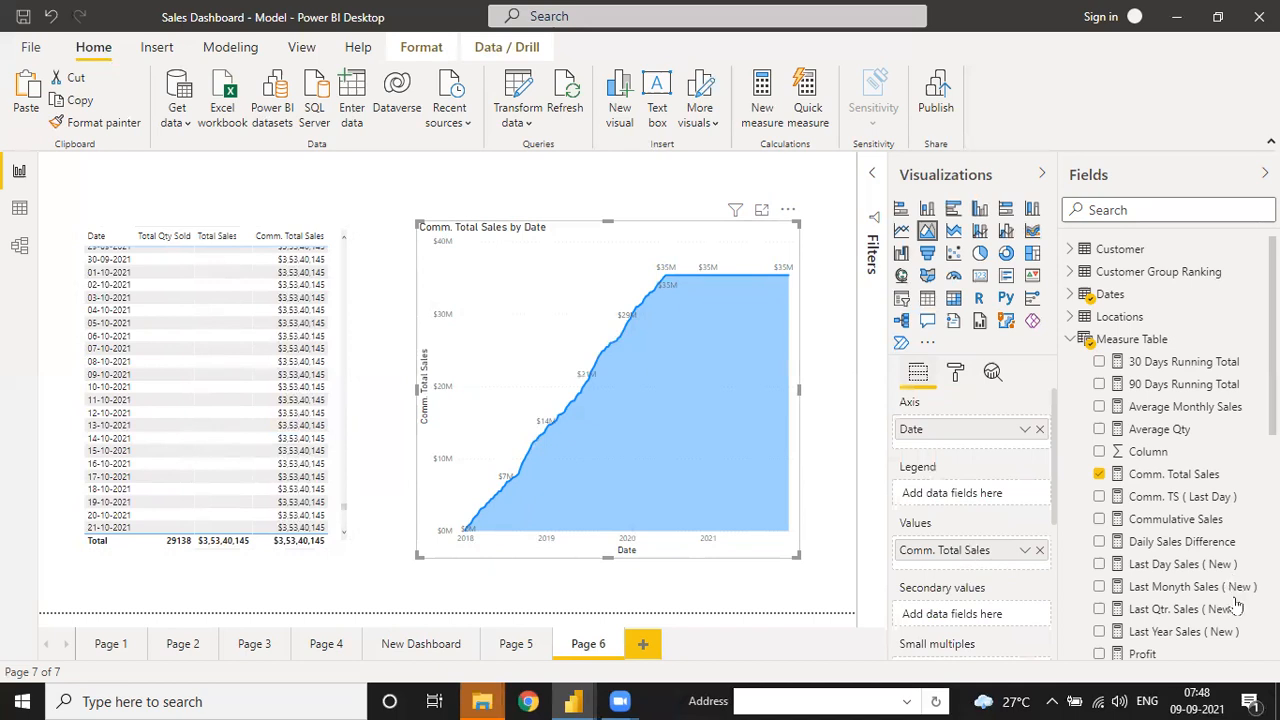
scroll(1236, 604, "down", 5)
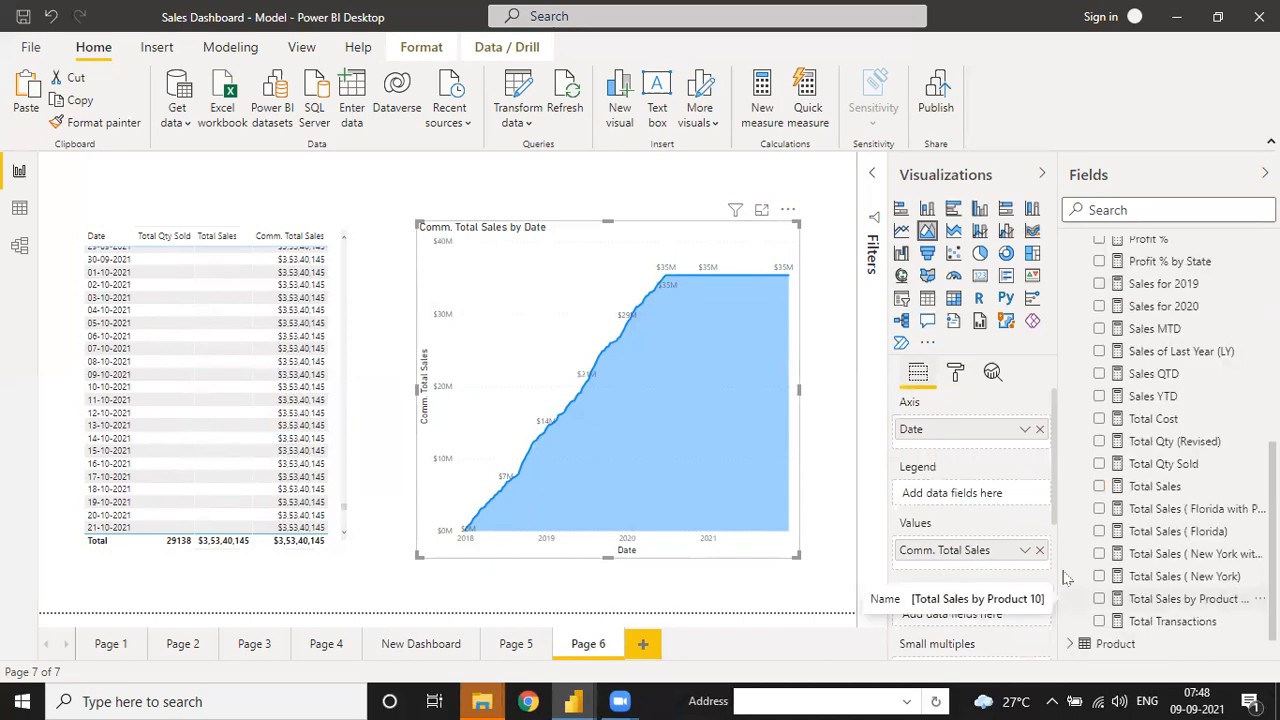
- Add Total Sales as a secondary value, remove it again, and shorten the chart top and bottom
left_click_drag(1176, 484, 997, 614)
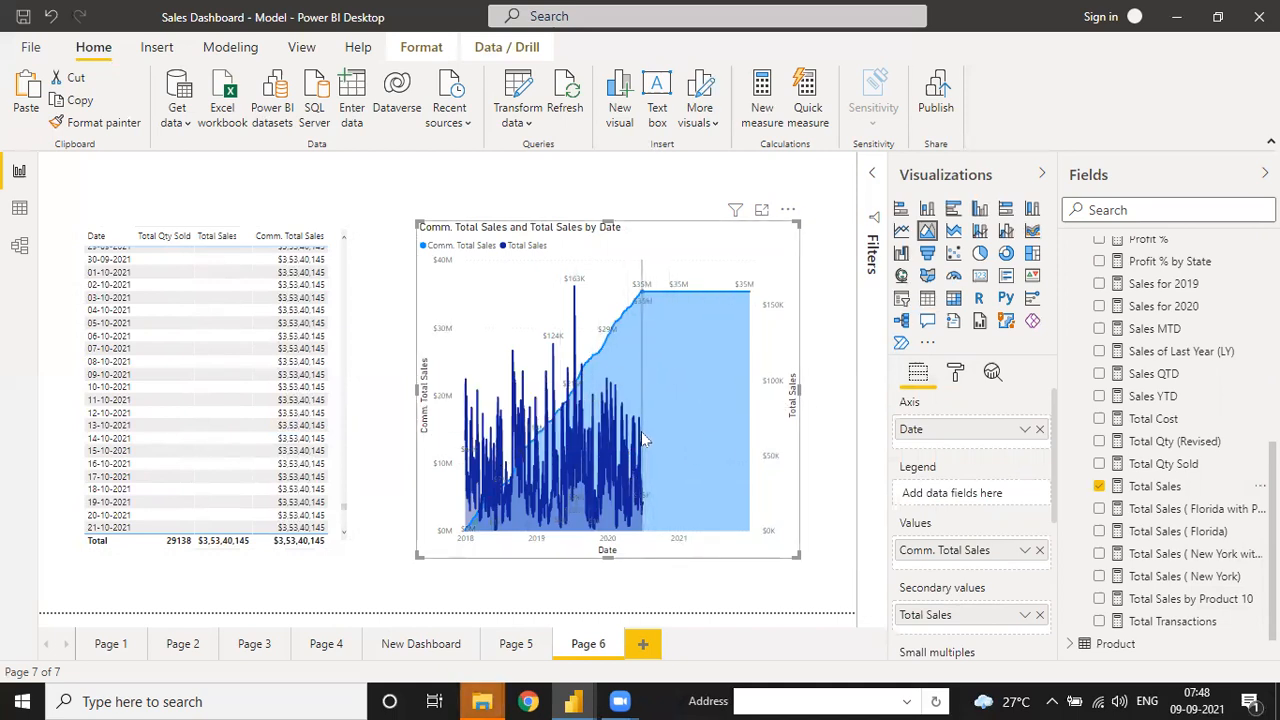
mouse_move(641, 433)
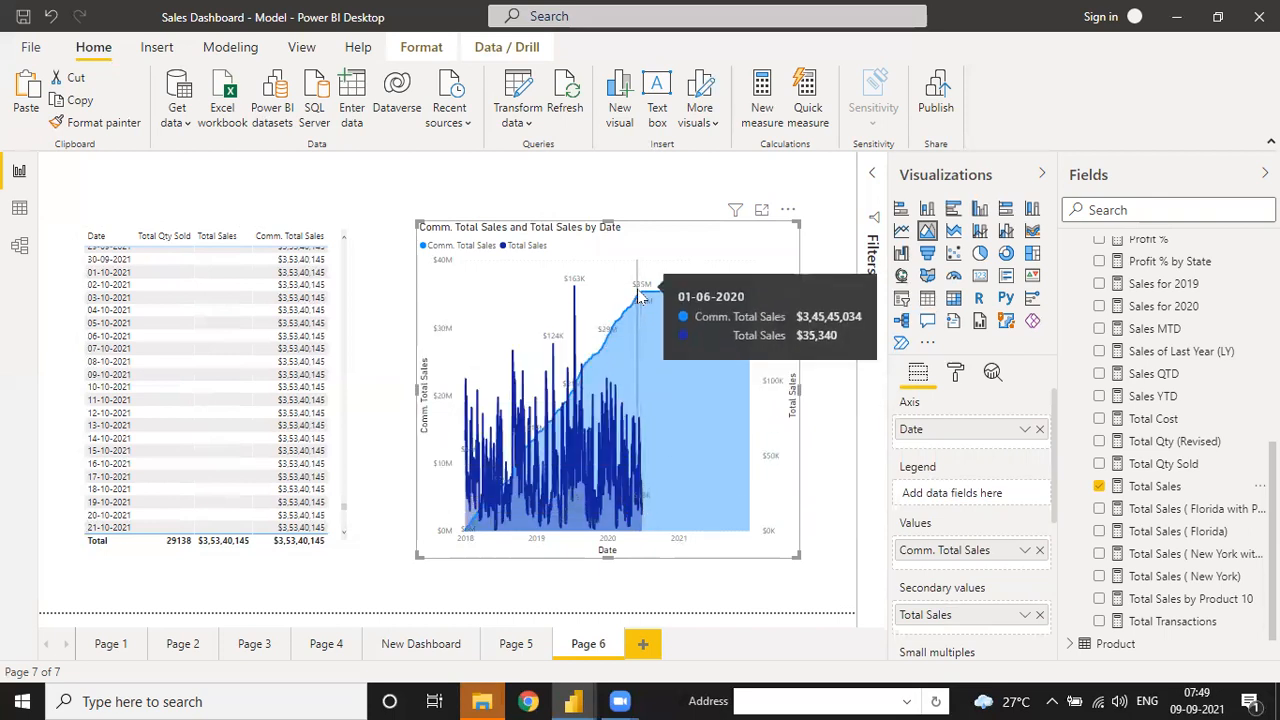
left_click(1040, 615)
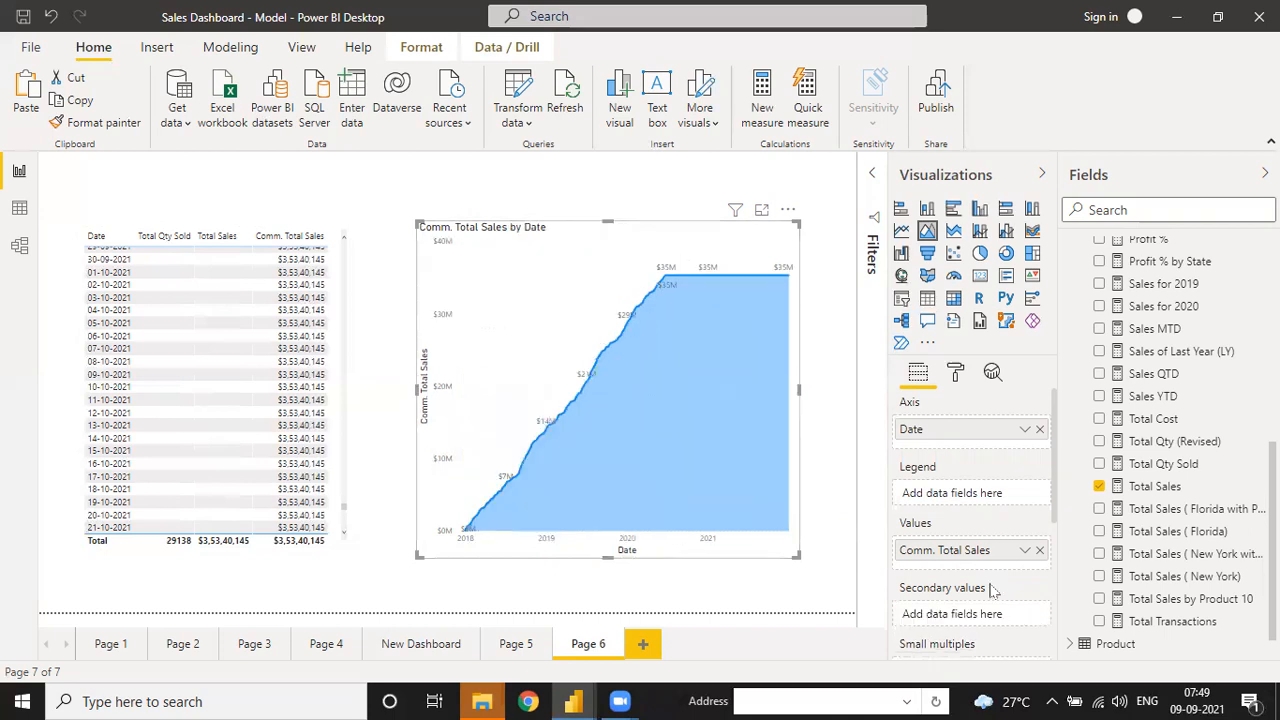
left_click_drag(608, 557, 614, 518)
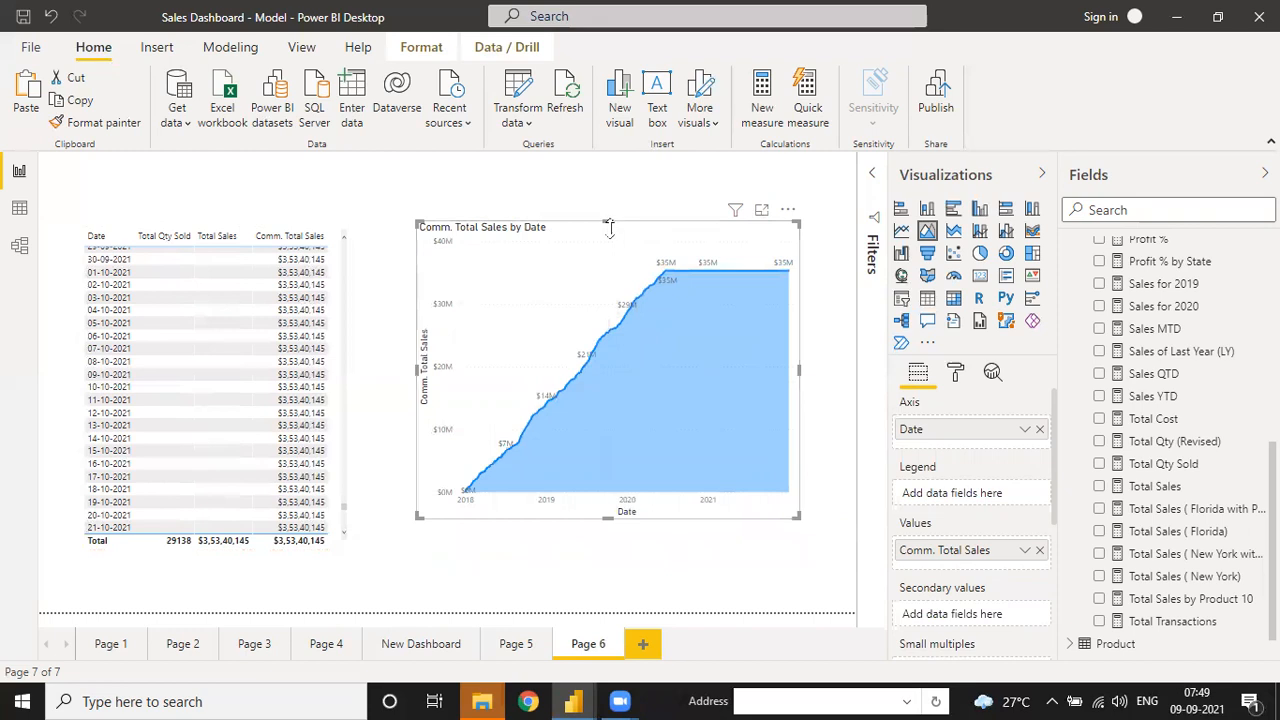
left_click_drag(609, 222, 609, 241)
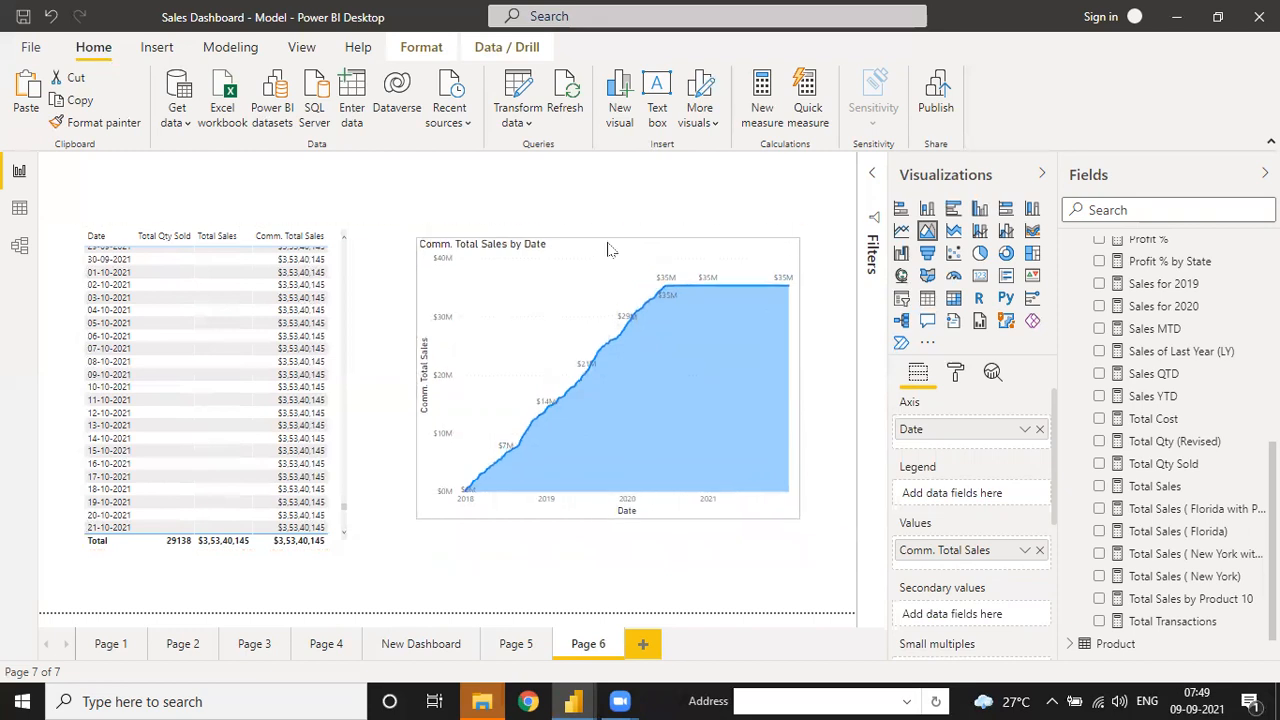
- Add a new Page 7 and place an enlarged empty line chart on it
left_click(641, 647)
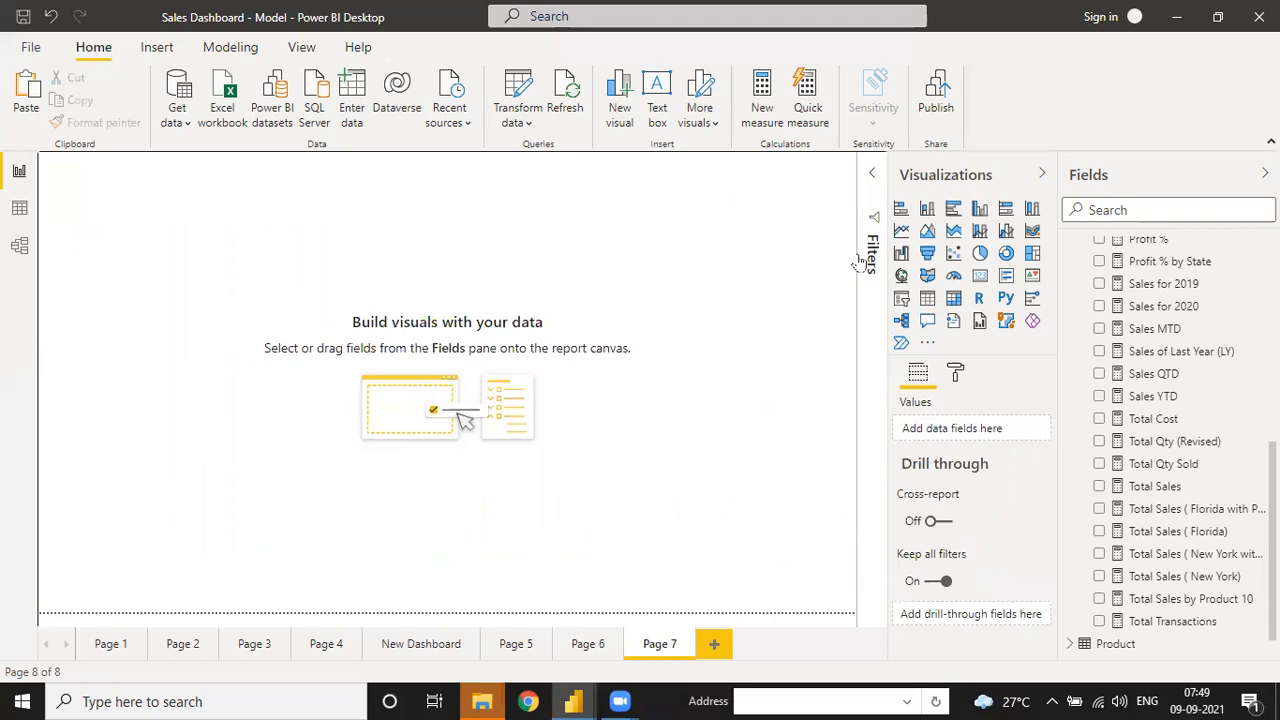
left_click(903, 232)
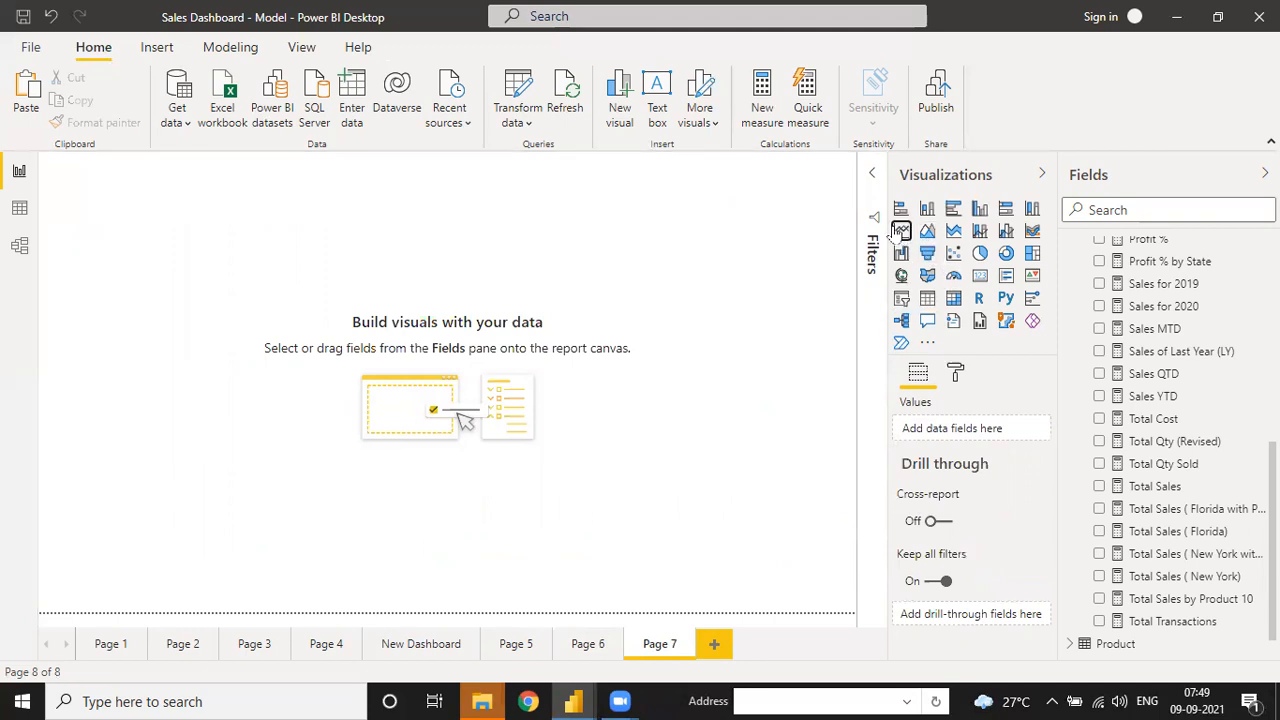
left_click_drag(130, 225, 154, 269)
left_click_drag(241, 373, 574, 491)
left_click_drag(330, 515, 330, 517)
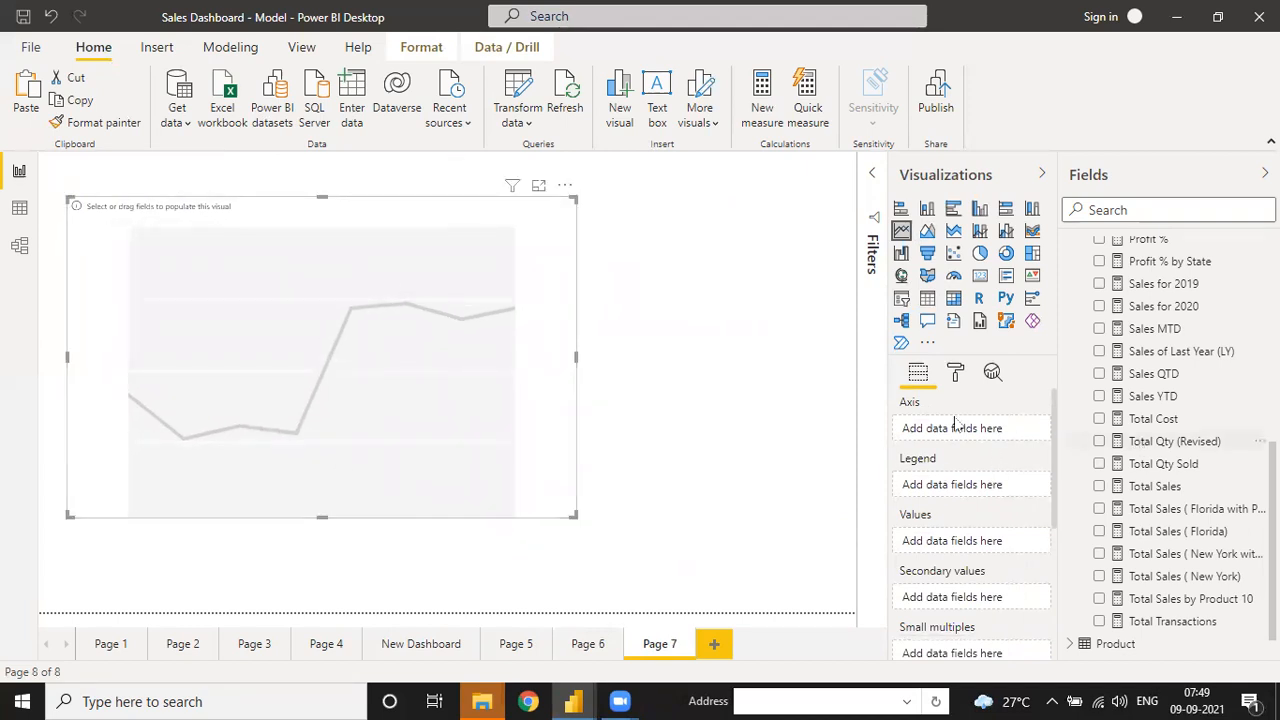
- Put plain Dates[Date] (not the hierarchy) on the axis and Total Sales in Values
scroll(1090, 310, "up", 8)
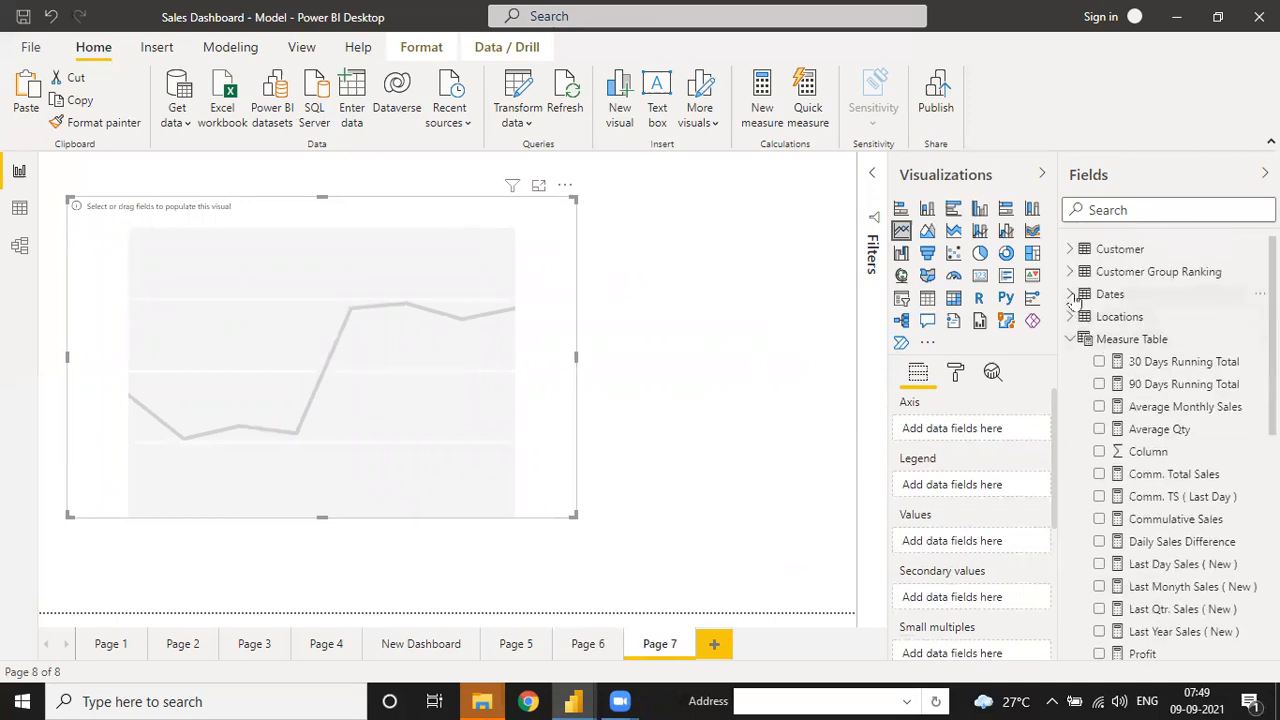
left_click(1071, 294)
left_click(1099, 316)
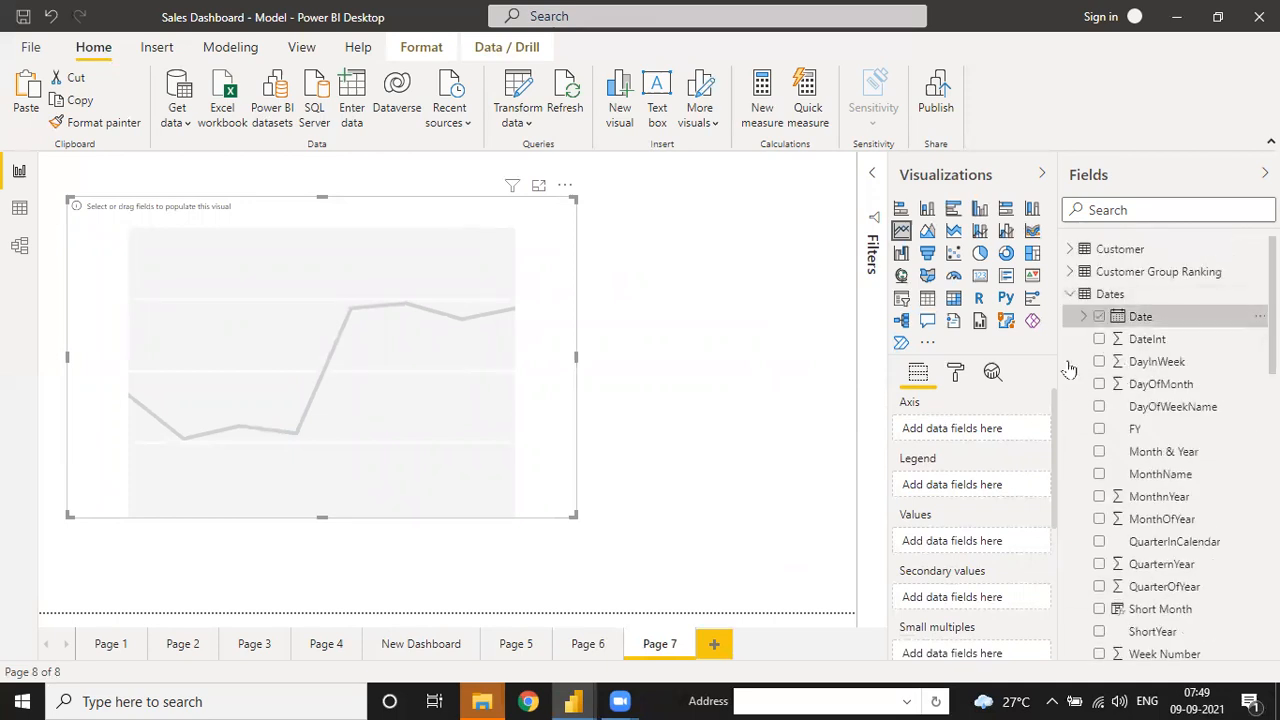
left_click(1025, 429)
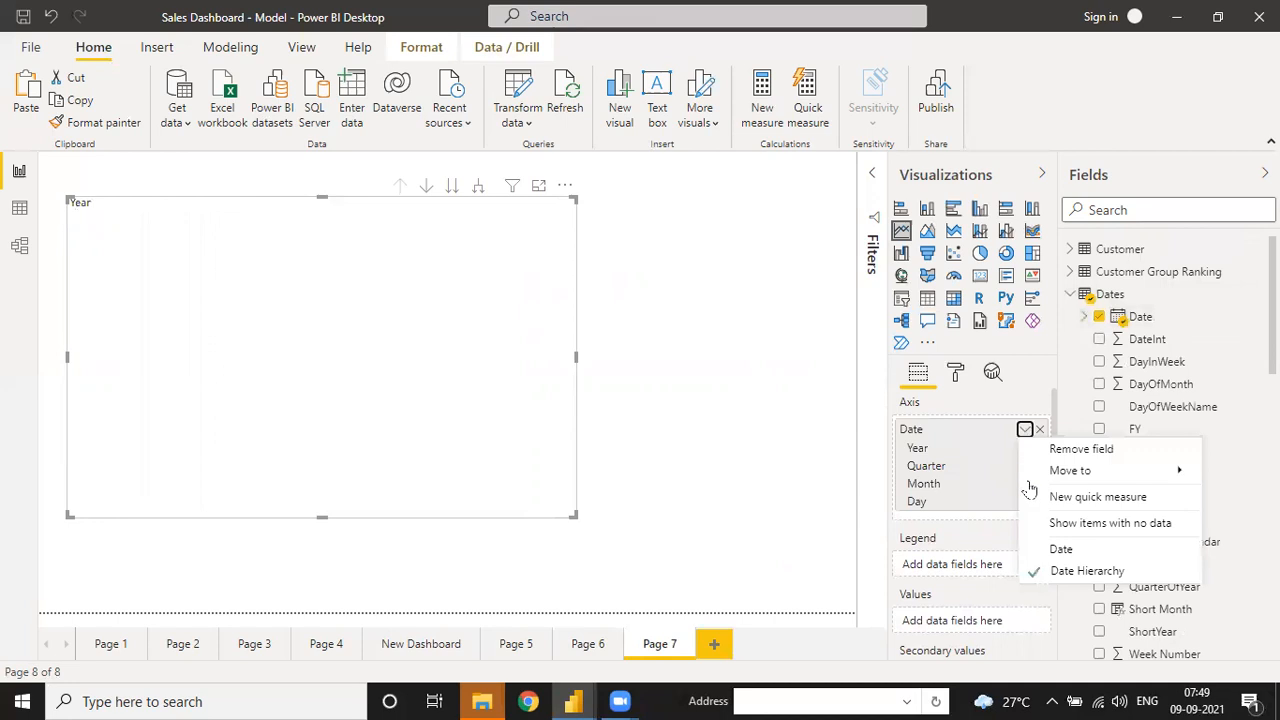
left_click(1045, 549)
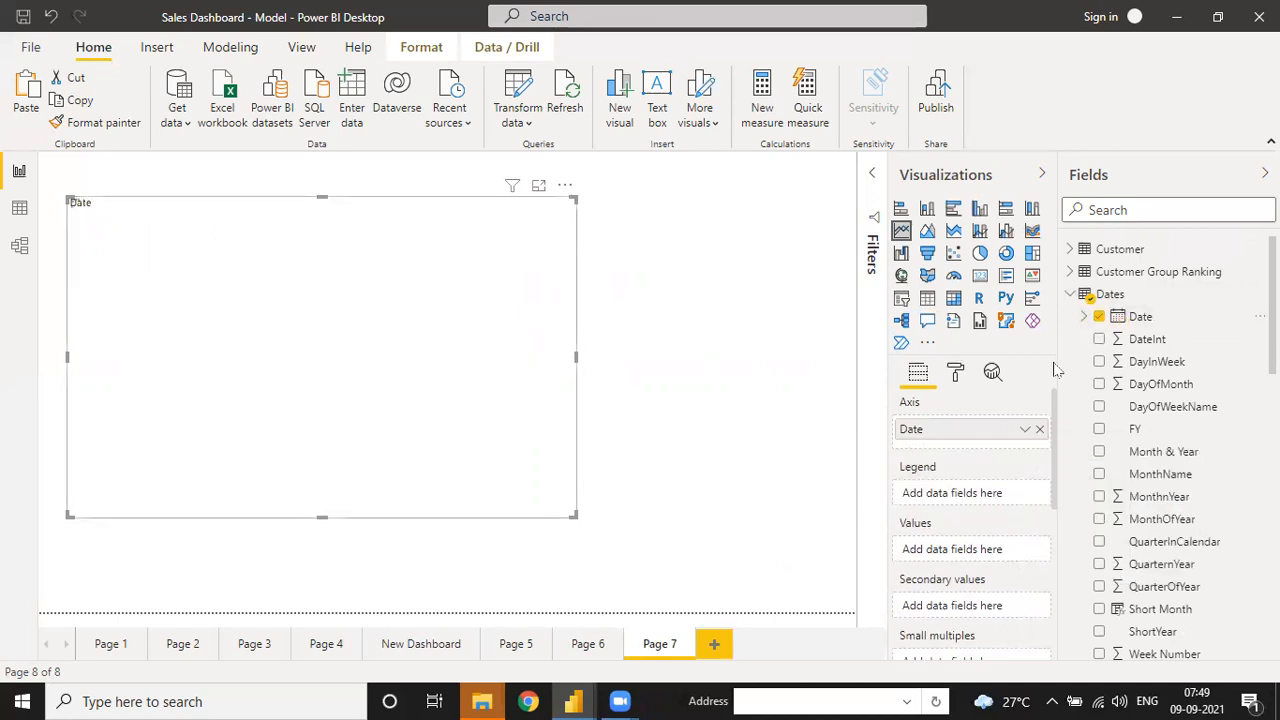
left_click(1071, 294)
scroll(1130, 500, "down", 8)
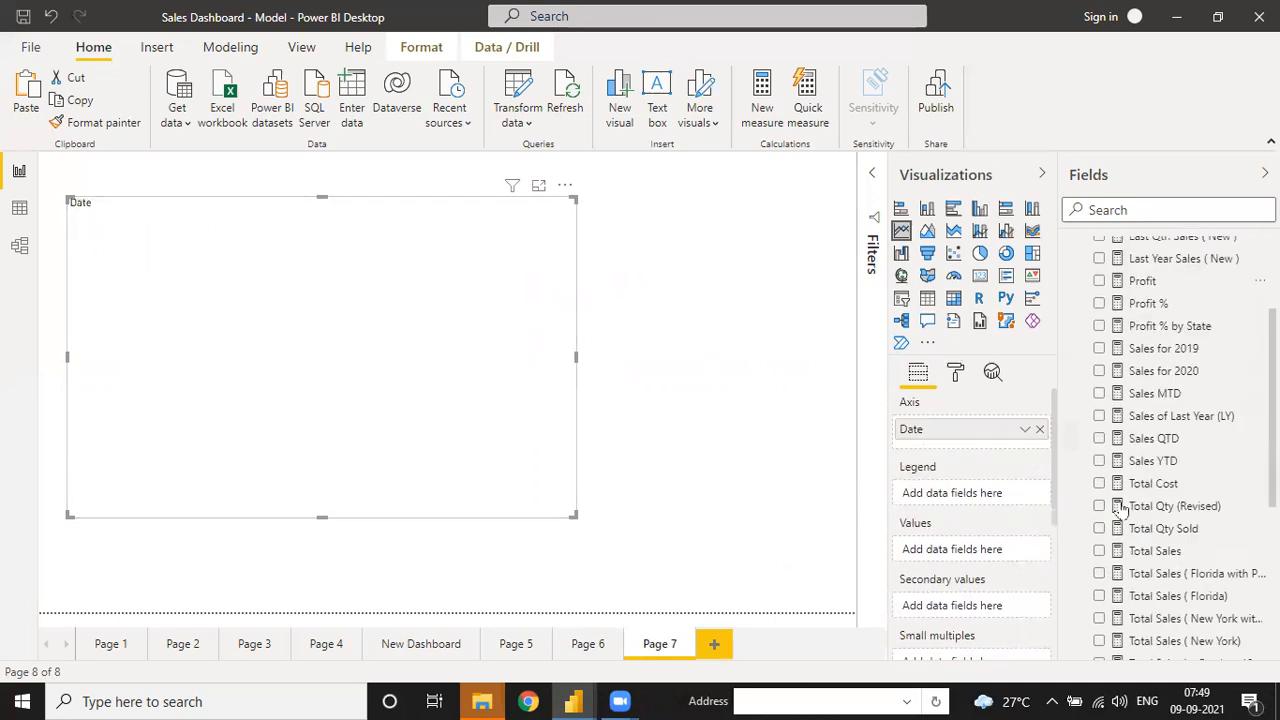
mouse_move(1167, 447)
left_mouse_down()
mouse_move(1080, 451)
mouse_move(990, 548)
left_mouse_up()
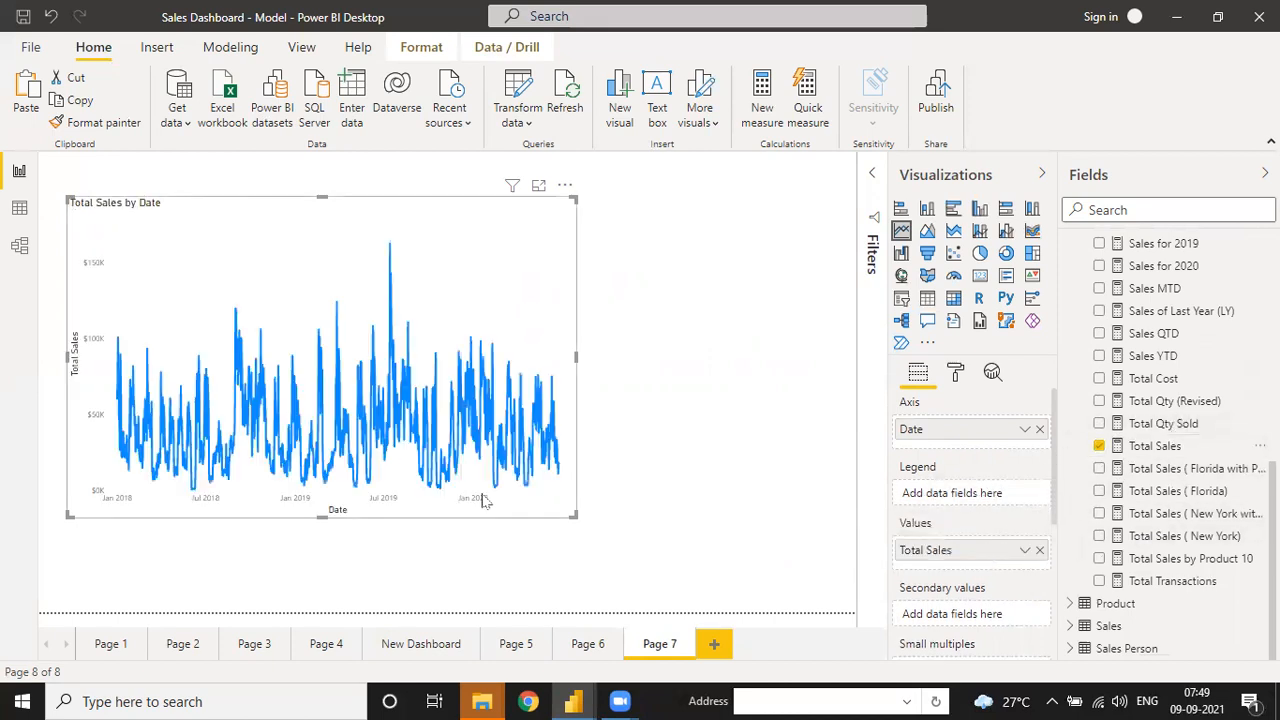
- Resize and reposition the Total Sales by Date chart so it spans the page wide
left_click_drag(566, 520, 766, 541)
left_click_drag(417, 209, 417, 227)
left_click_drag(335, 242, 317, 195)
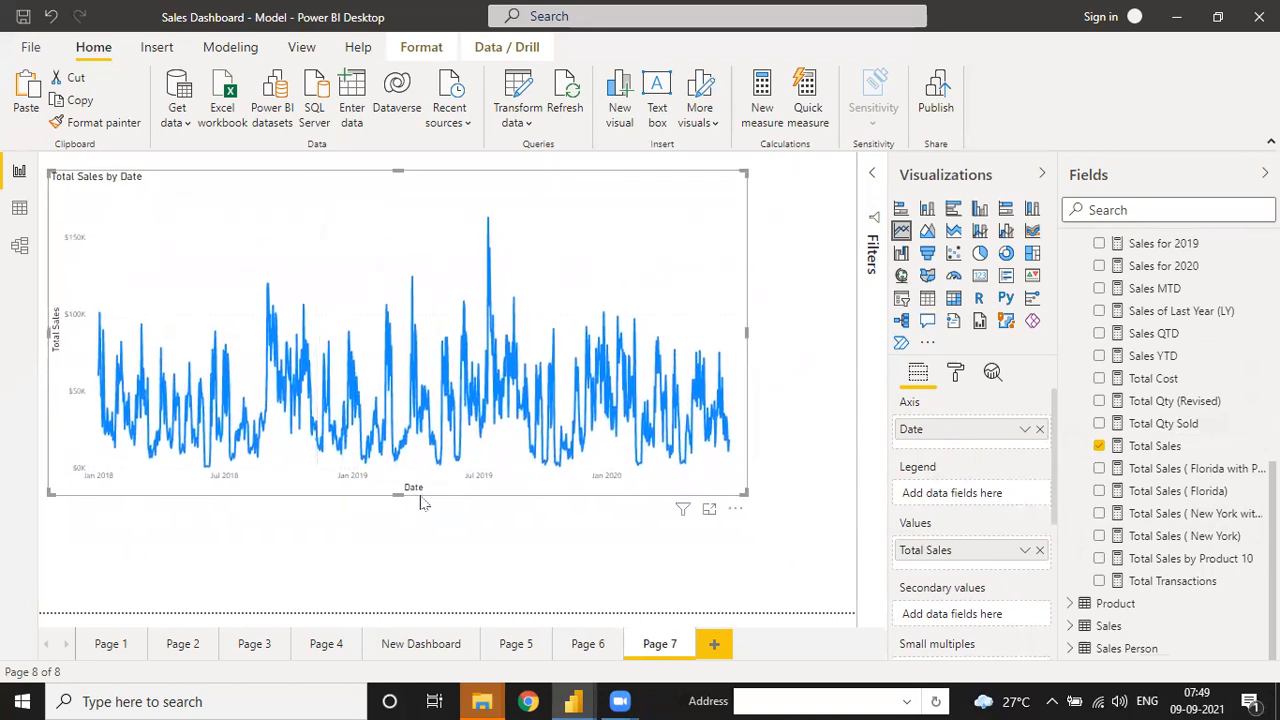
left_click_drag(416, 496, 410, 526)
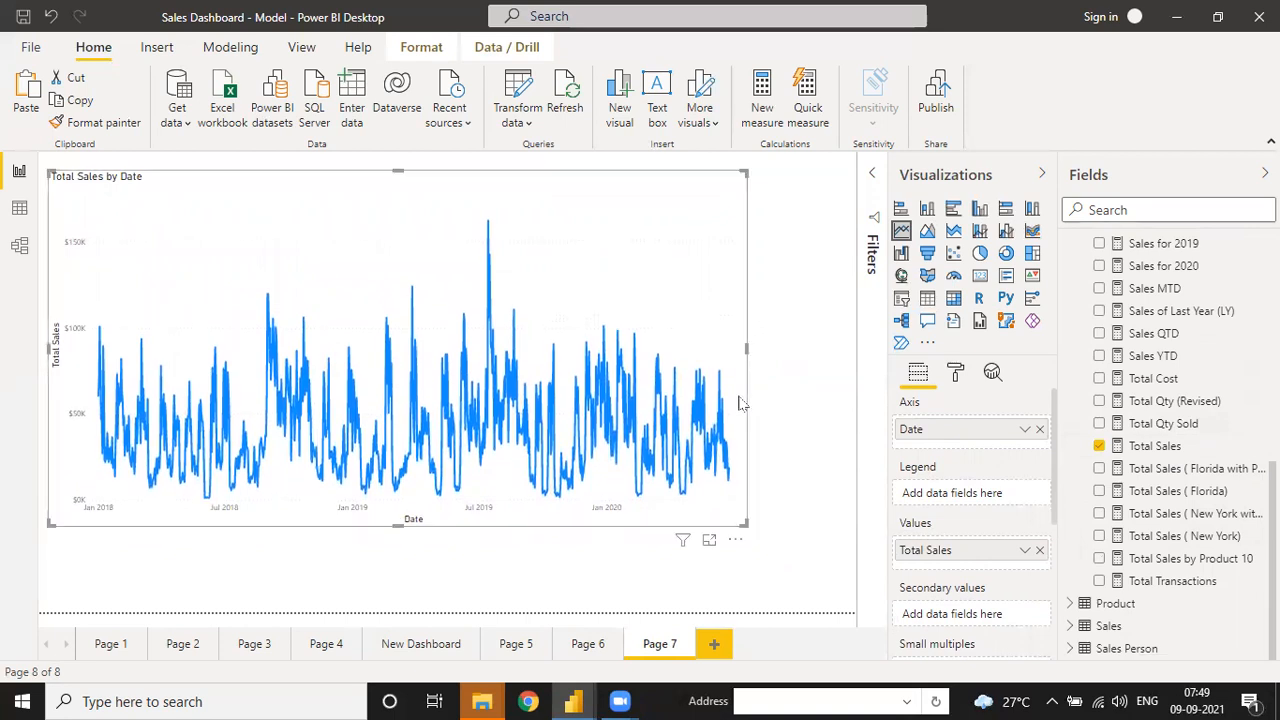
left_click(790, 354)
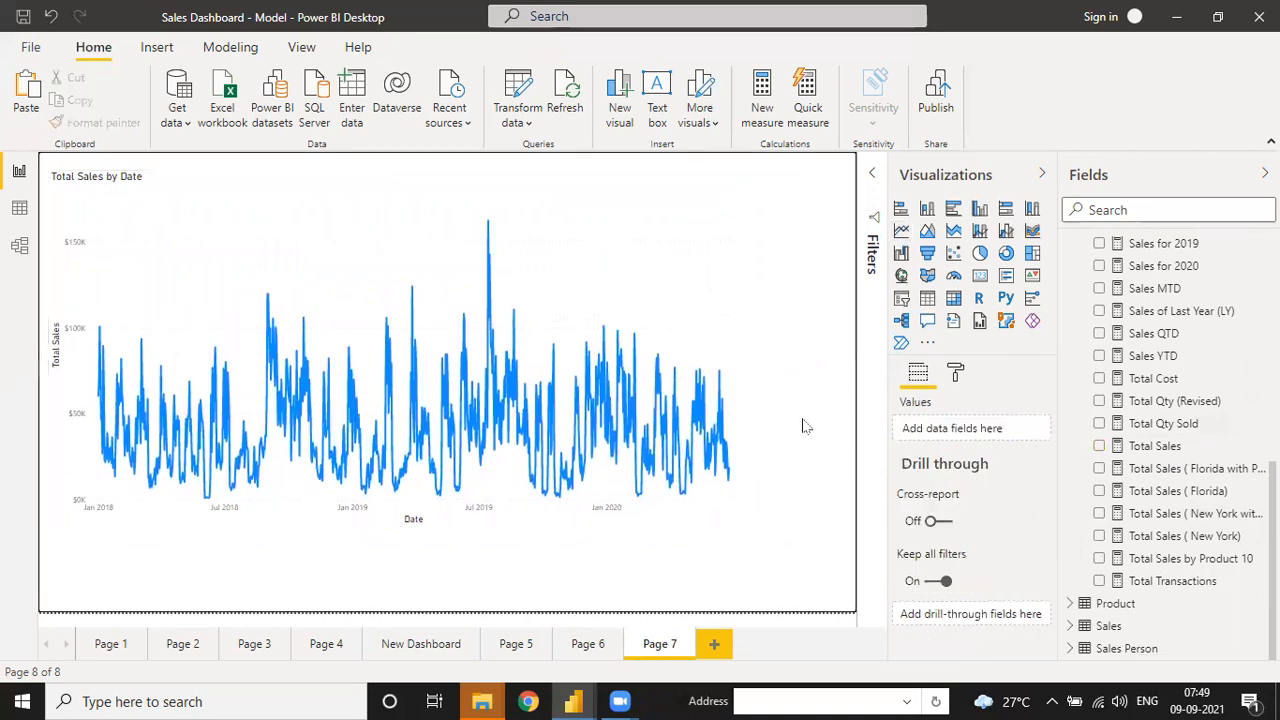
left_click(744, 376)
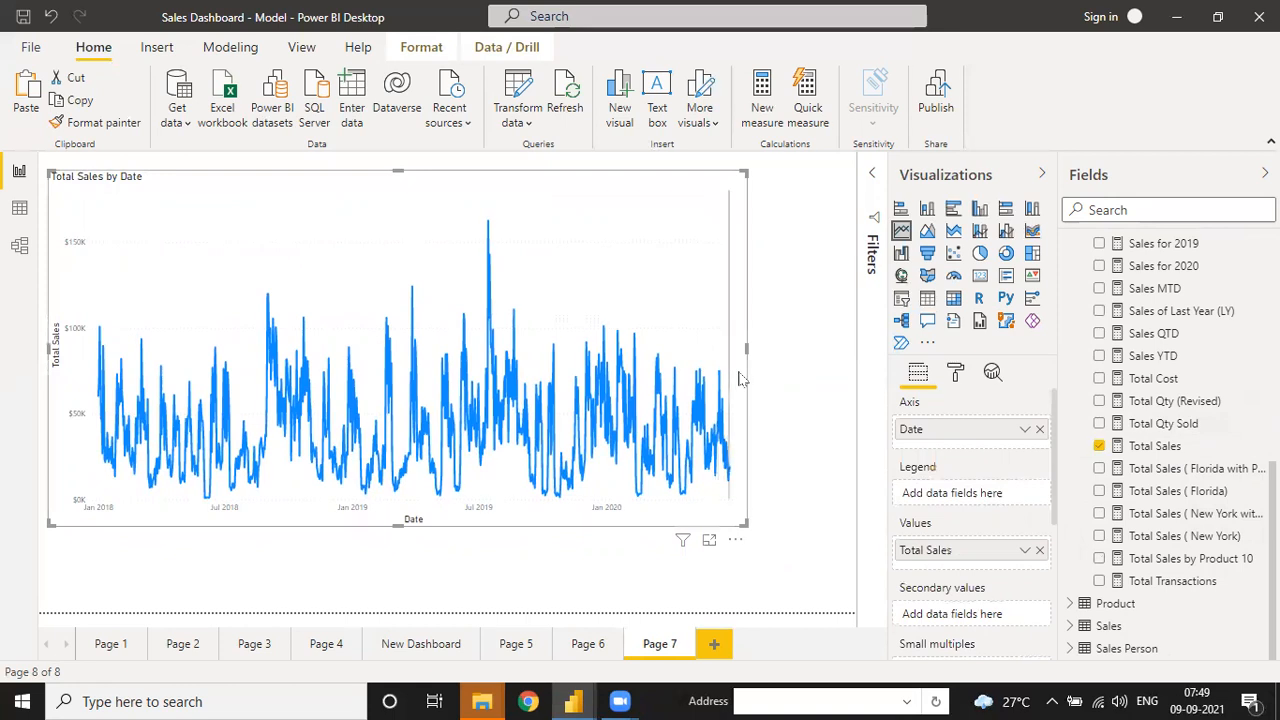
left_click_drag(746, 345, 822, 348)
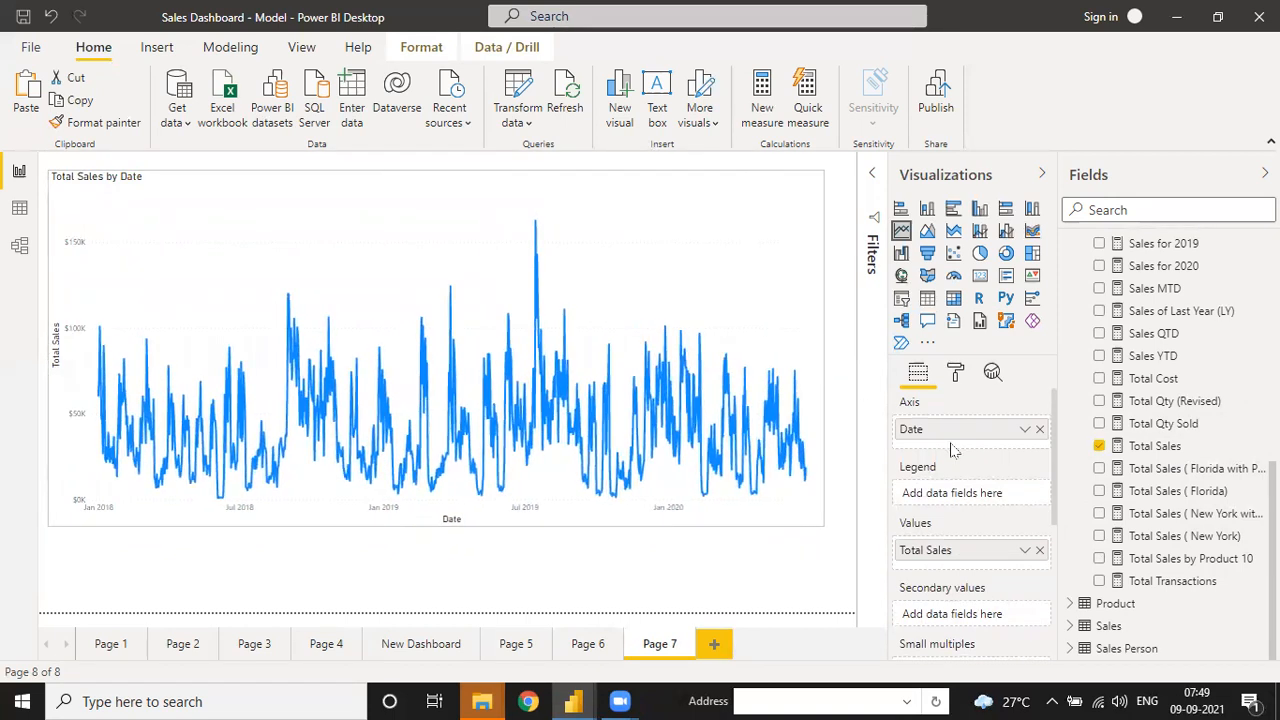
- Switch Data labels on for the Total Sales by Date line chart and drag its bottom edge lower
left_click(956, 374)
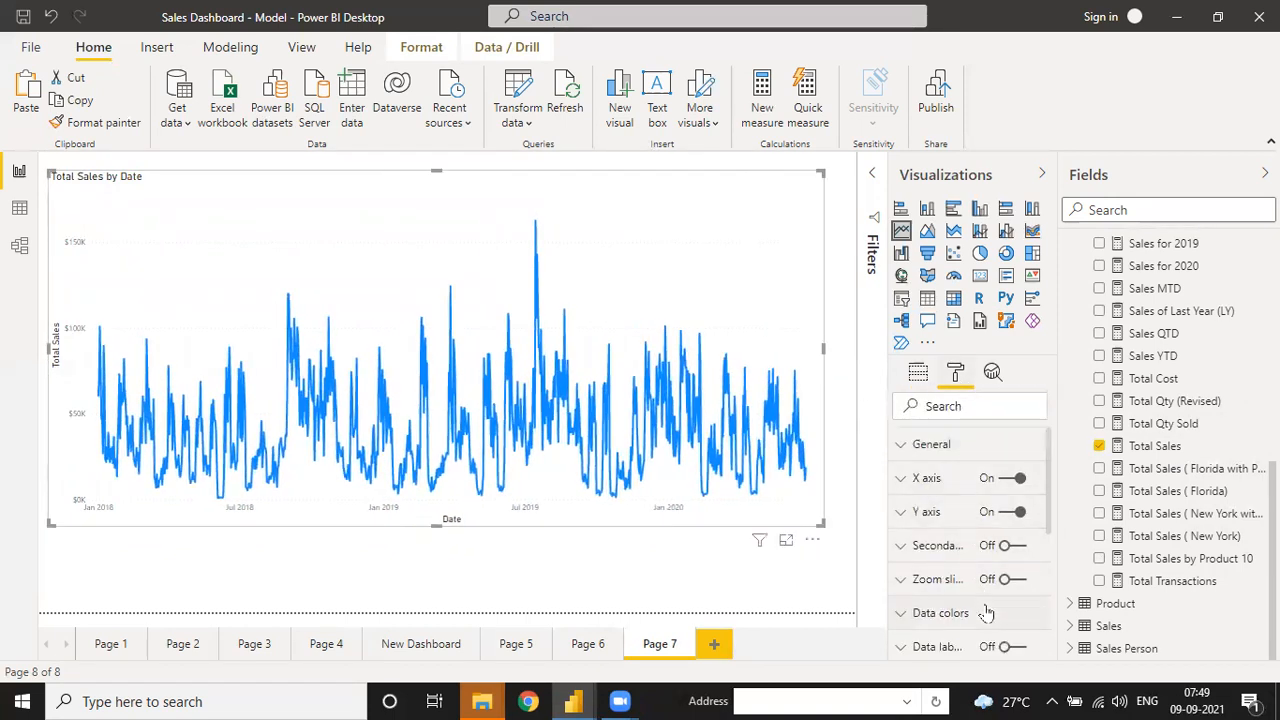
left_click(1005, 648)
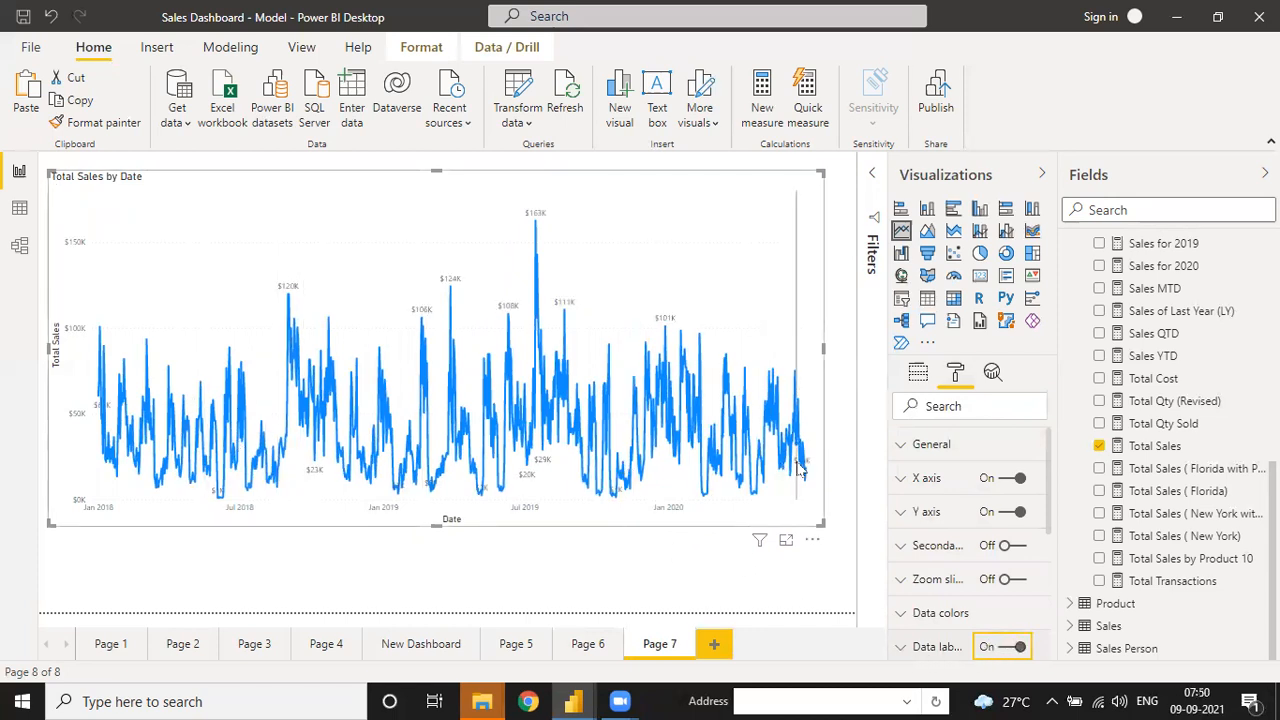
mouse_move(803, 470)
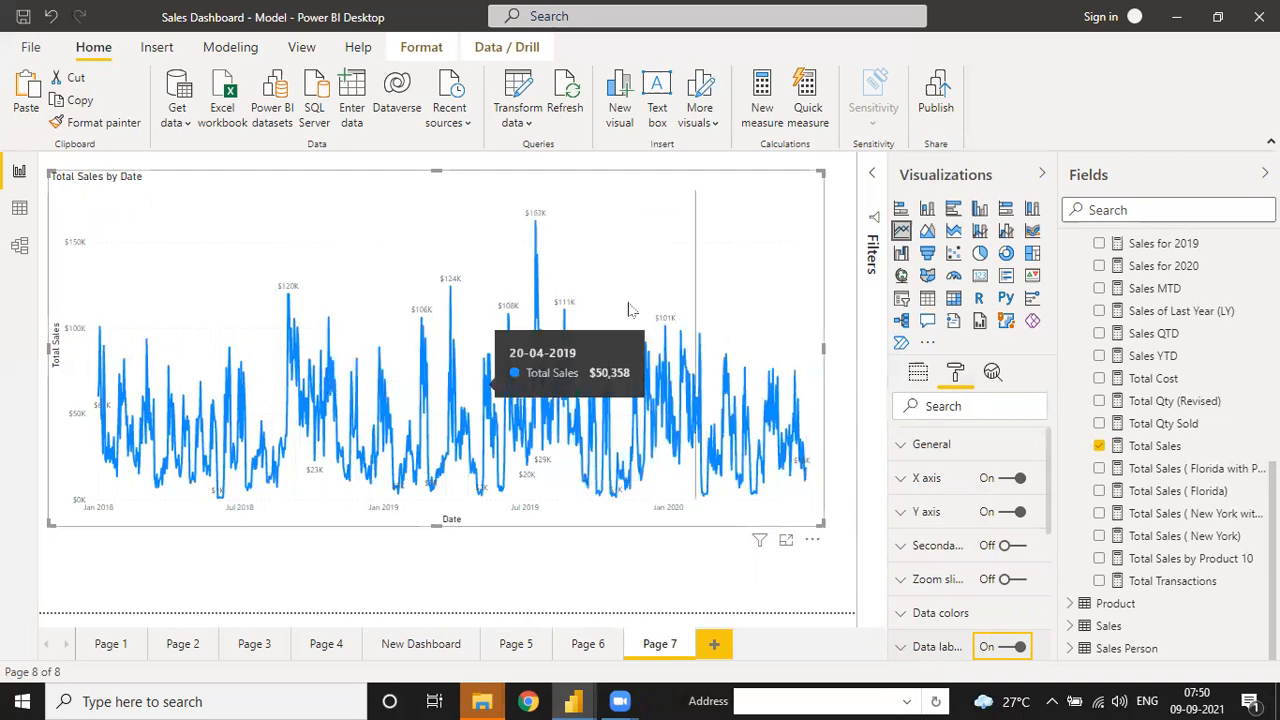
left_click_drag(440, 557, 445, 581)
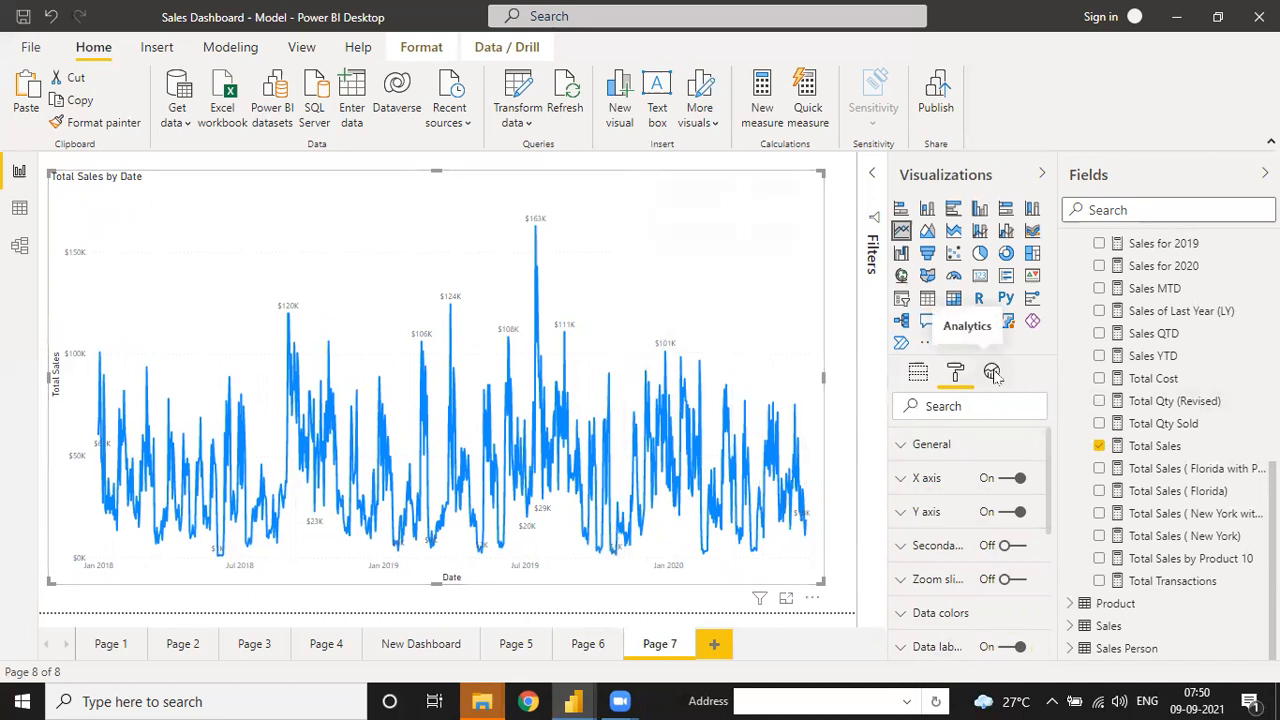
- Add a new forecast to the Total Sales by Date chart in the Analytics pane
left_click(993, 373)
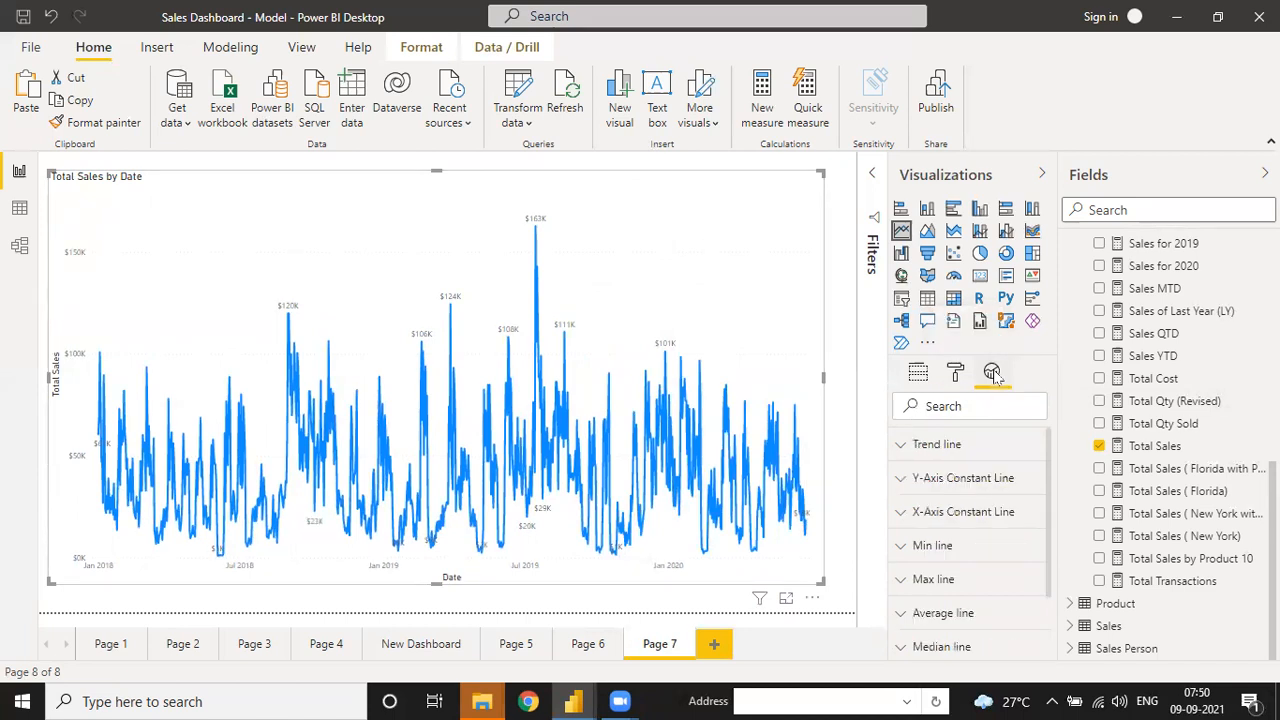
scroll(983, 530, "down", 2)
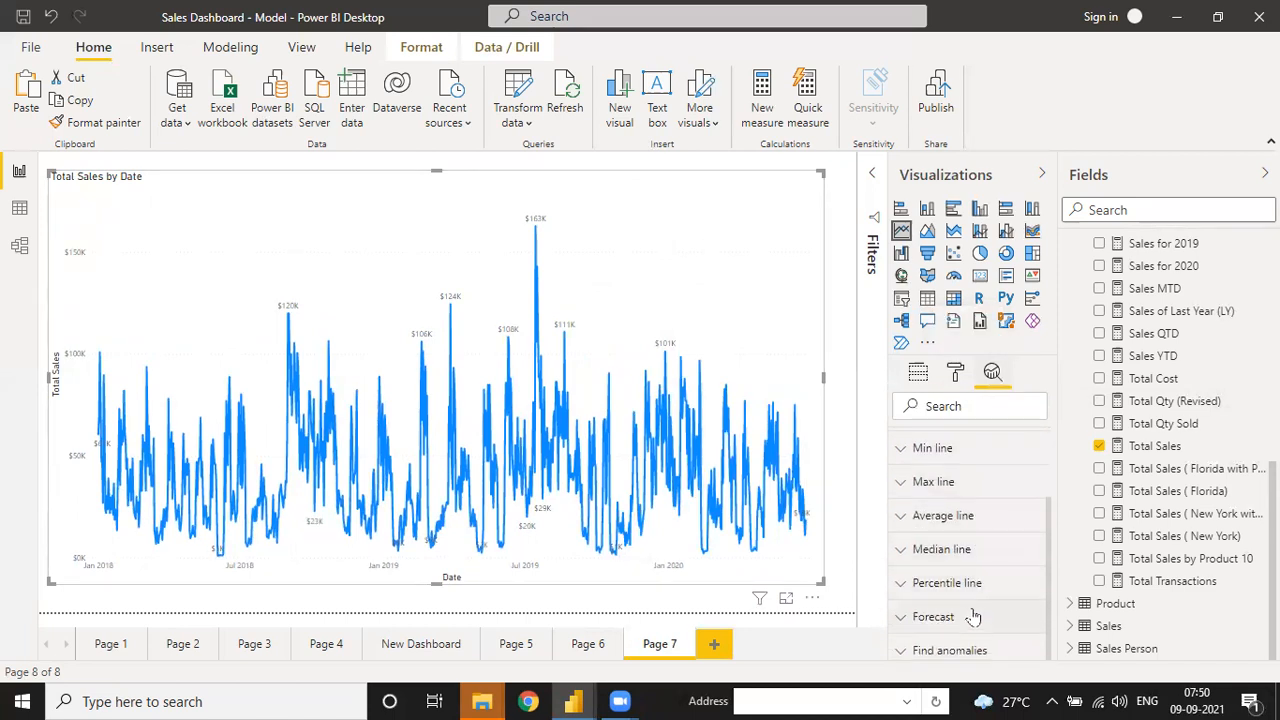
left_click(901, 617)
scroll(1048, 538, "down", 2)
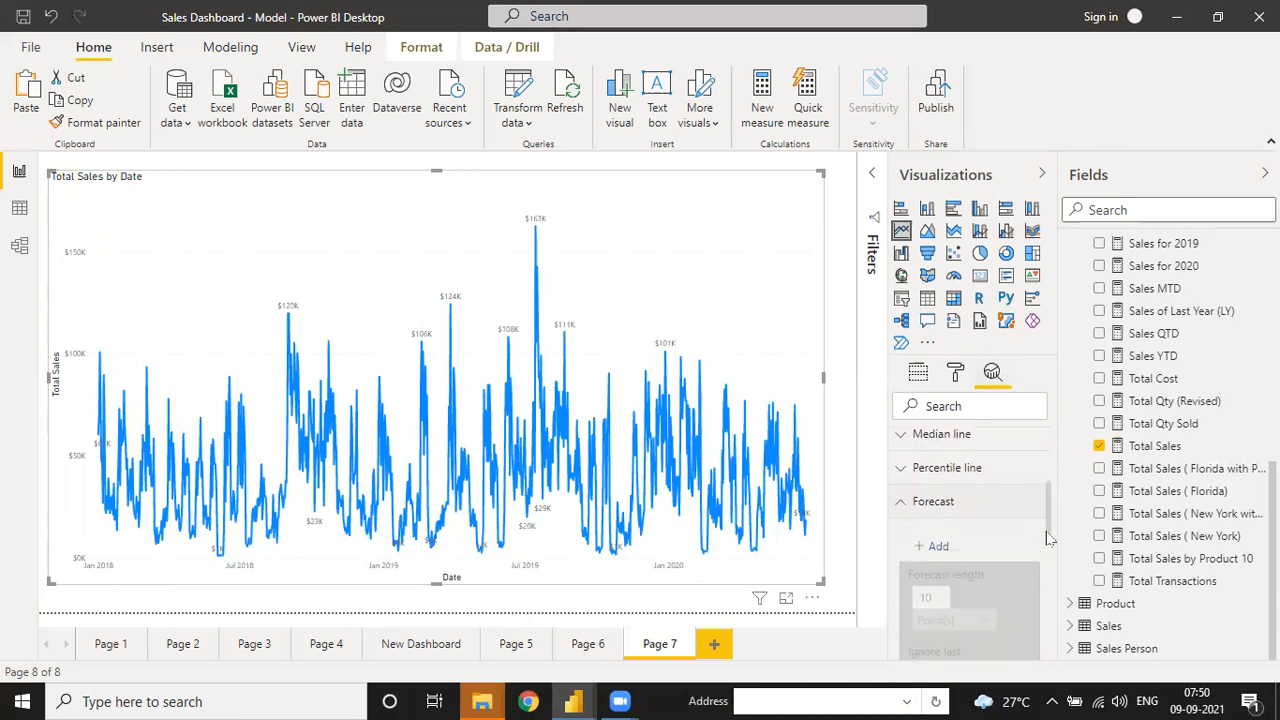
left_click_drag(1048, 538, 1050, 548)
left_click(937, 491)
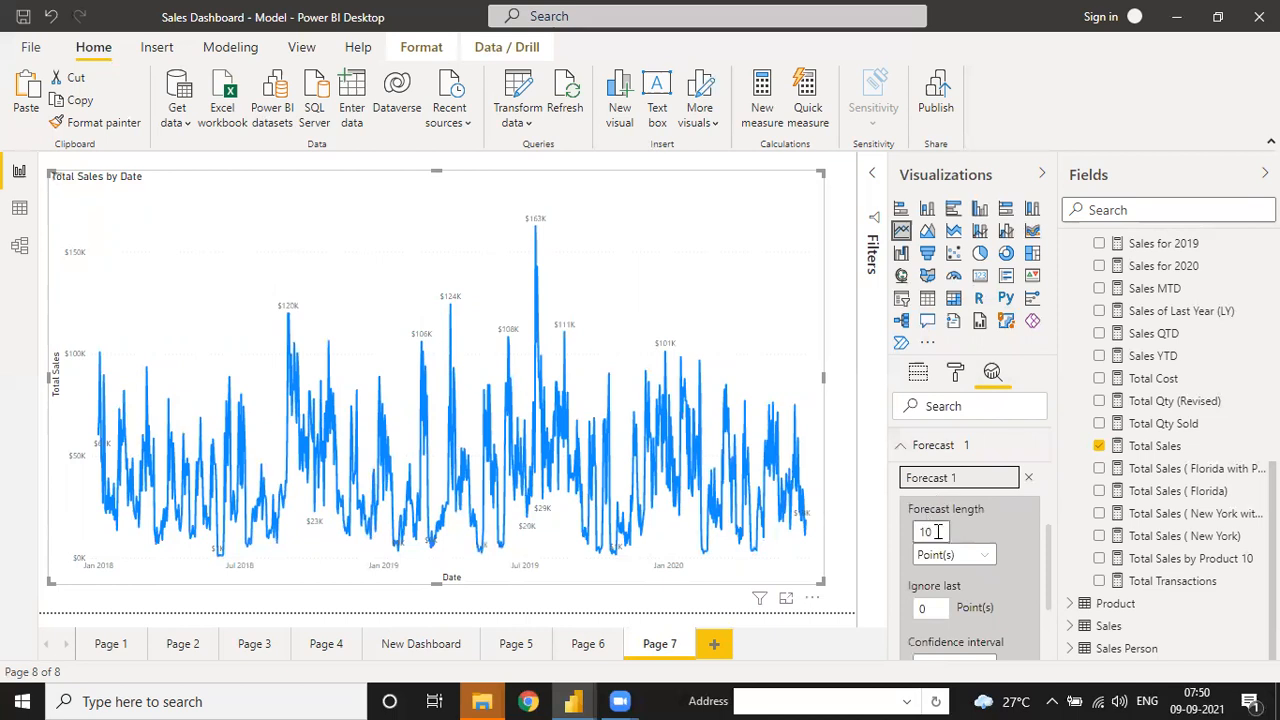
- Set forecast length to 100 and open the Confidence interval dropdown
left_click(938, 532)
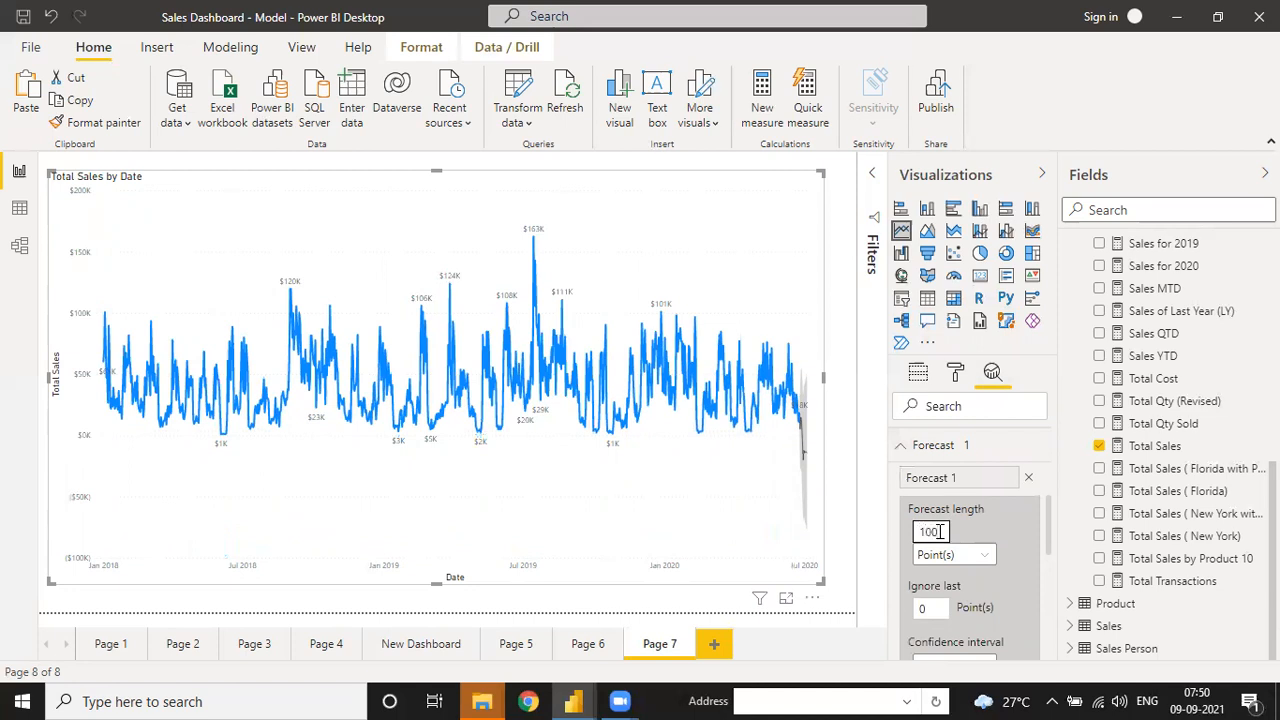
scroll(1052, 545, "down", 1)
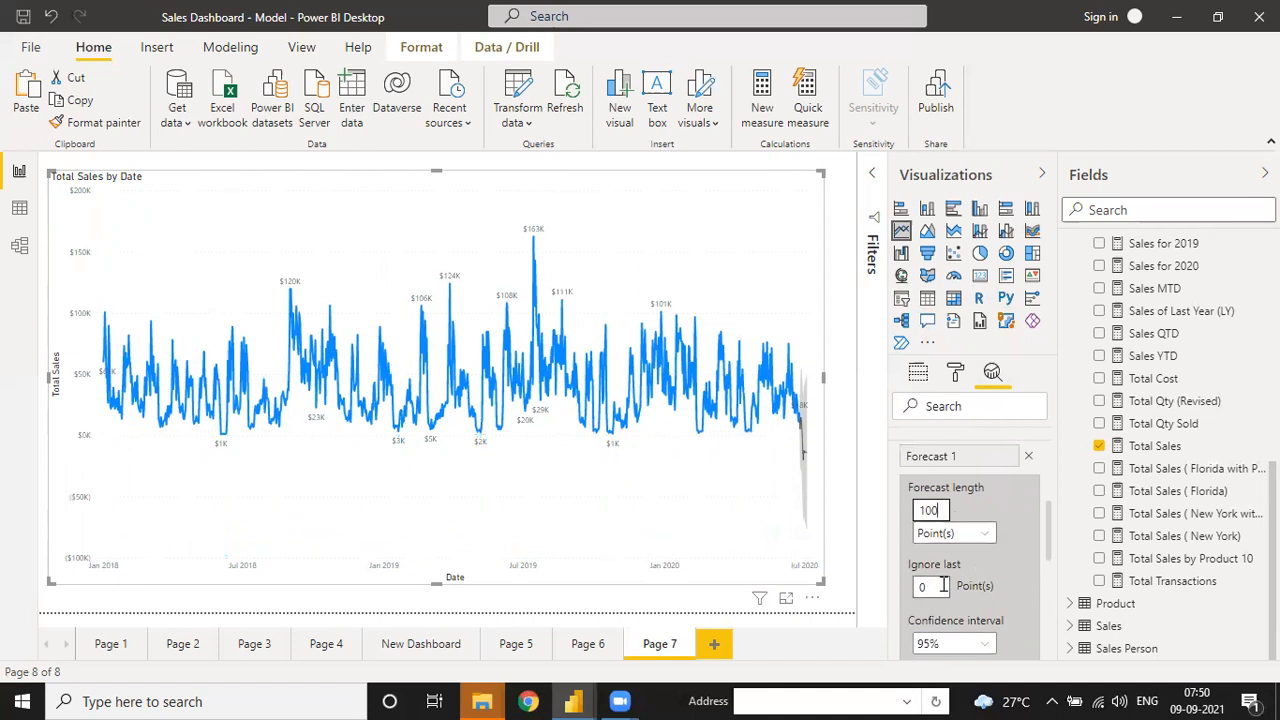
left_click_drag(1054, 547, 1052, 573)
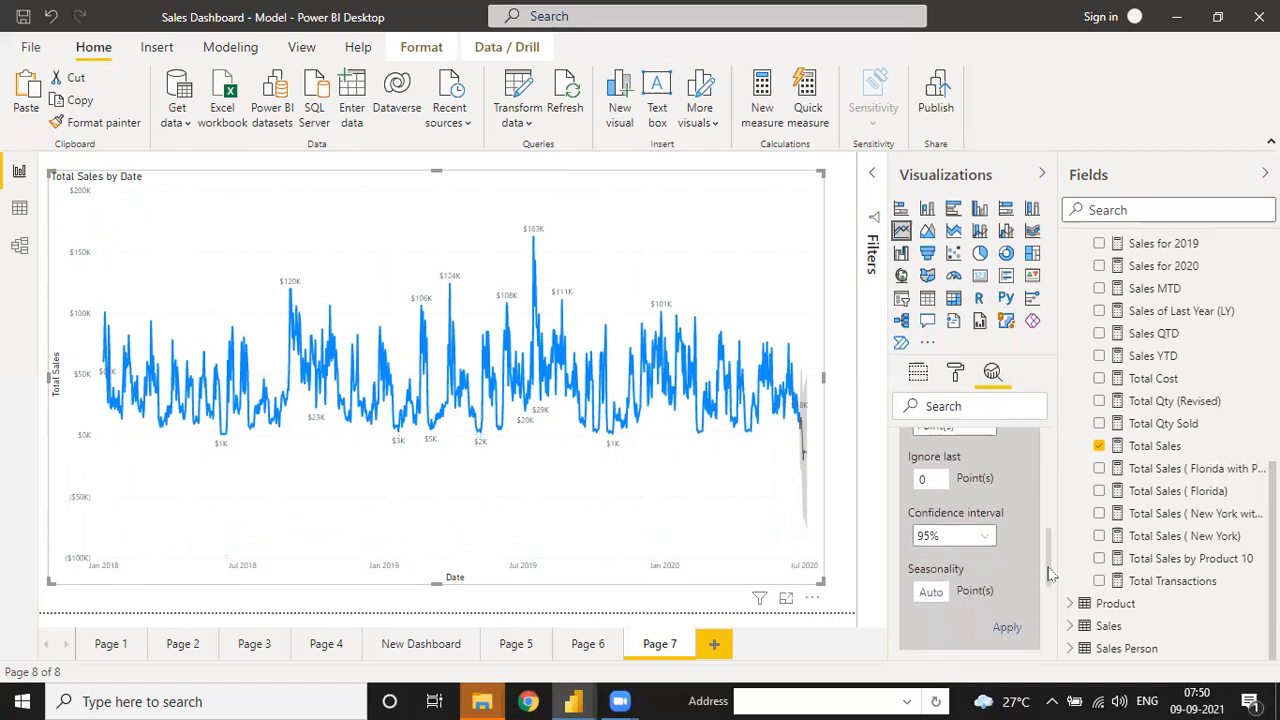
left_click(950, 541)
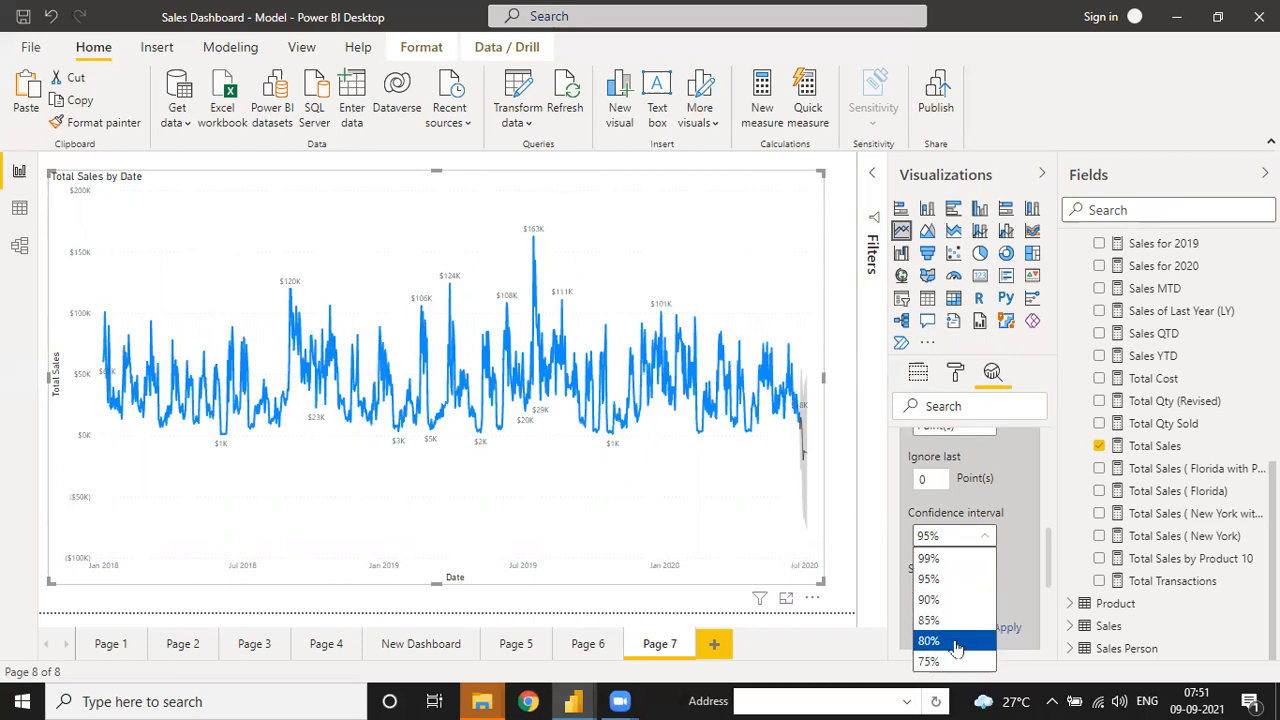
- Choose 99% confidence, enter seasonality 100, and apply the forecast
left_click(945, 562)
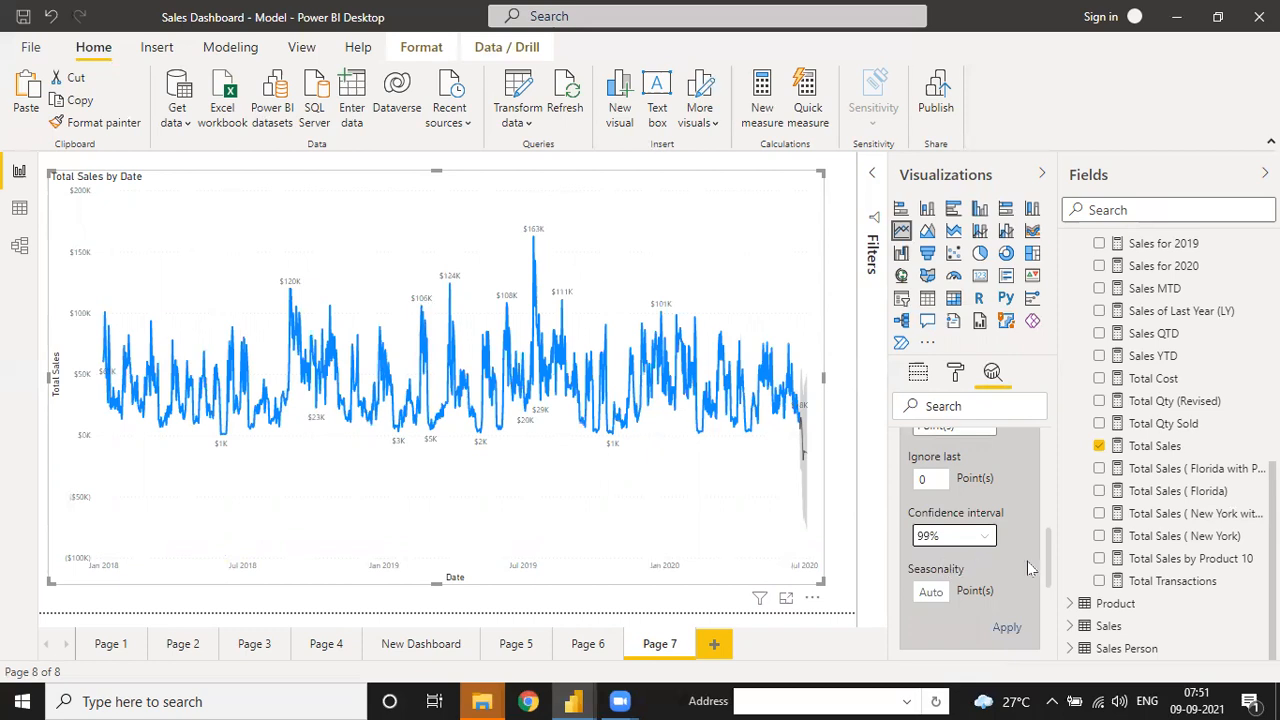
left_click(930, 592)
left_click_drag(1050, 555, 1050, 505)
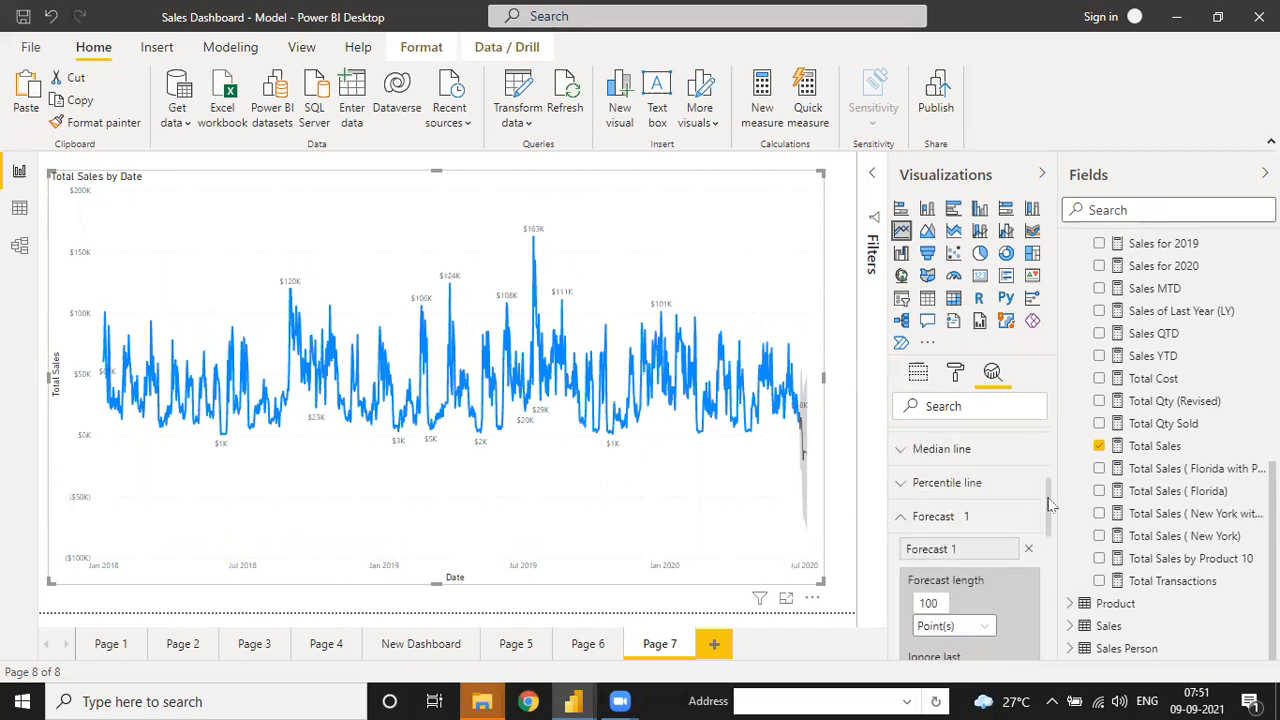
left_click_drag(1050, 530, 1043, 595)
left_click(944, 524)
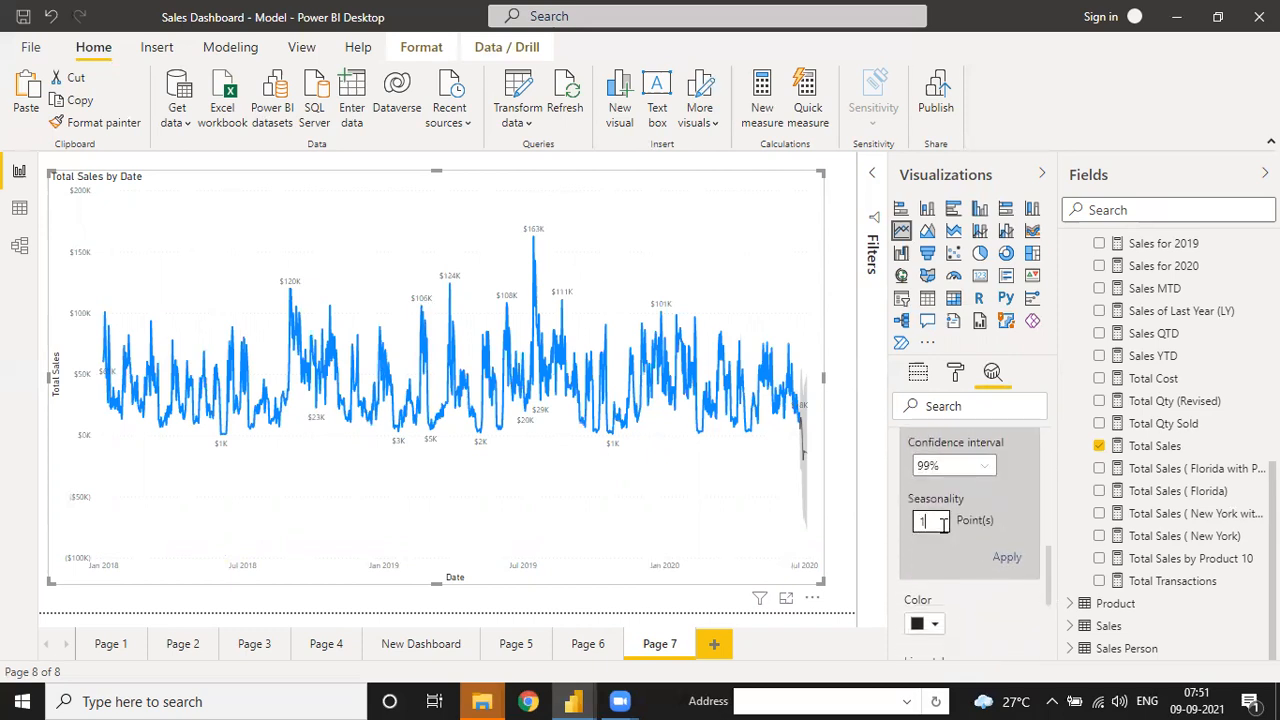
left_click(1012, 562)
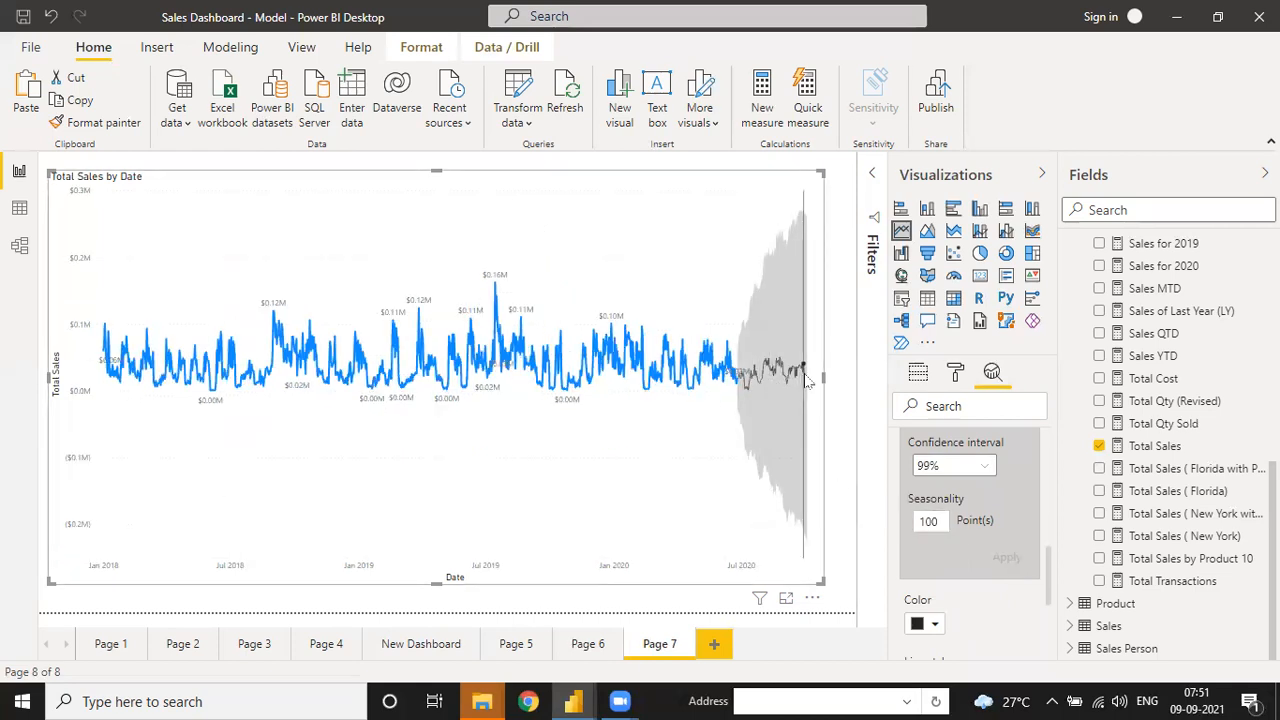
mouse_move(808, 380)
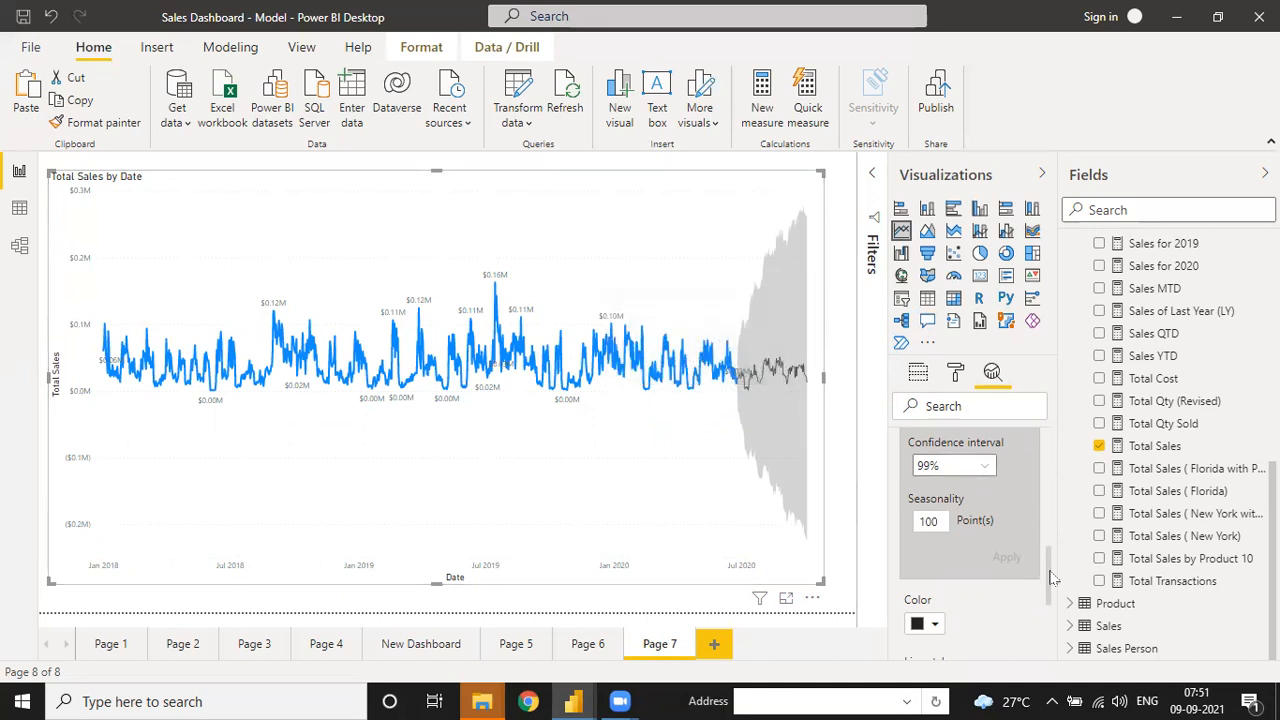
scroll(1052, 577, "down", 2)
left_click(918, 550)
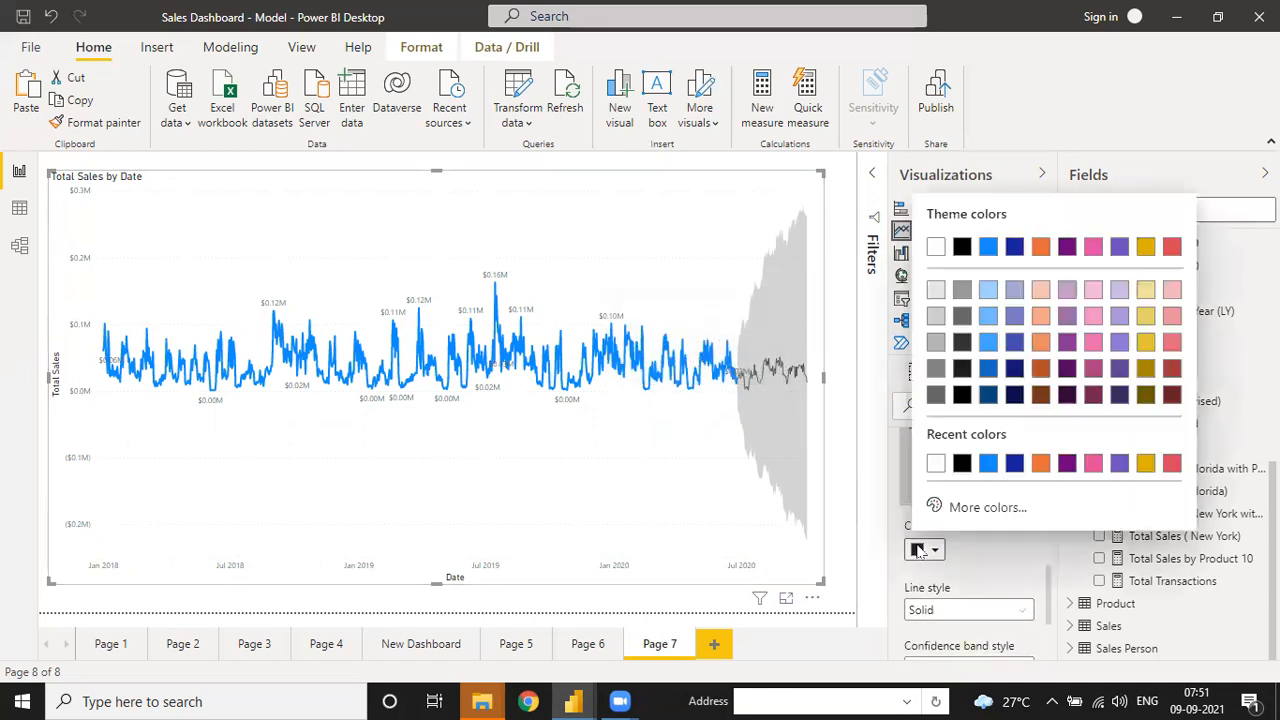
left_click(988, 290)
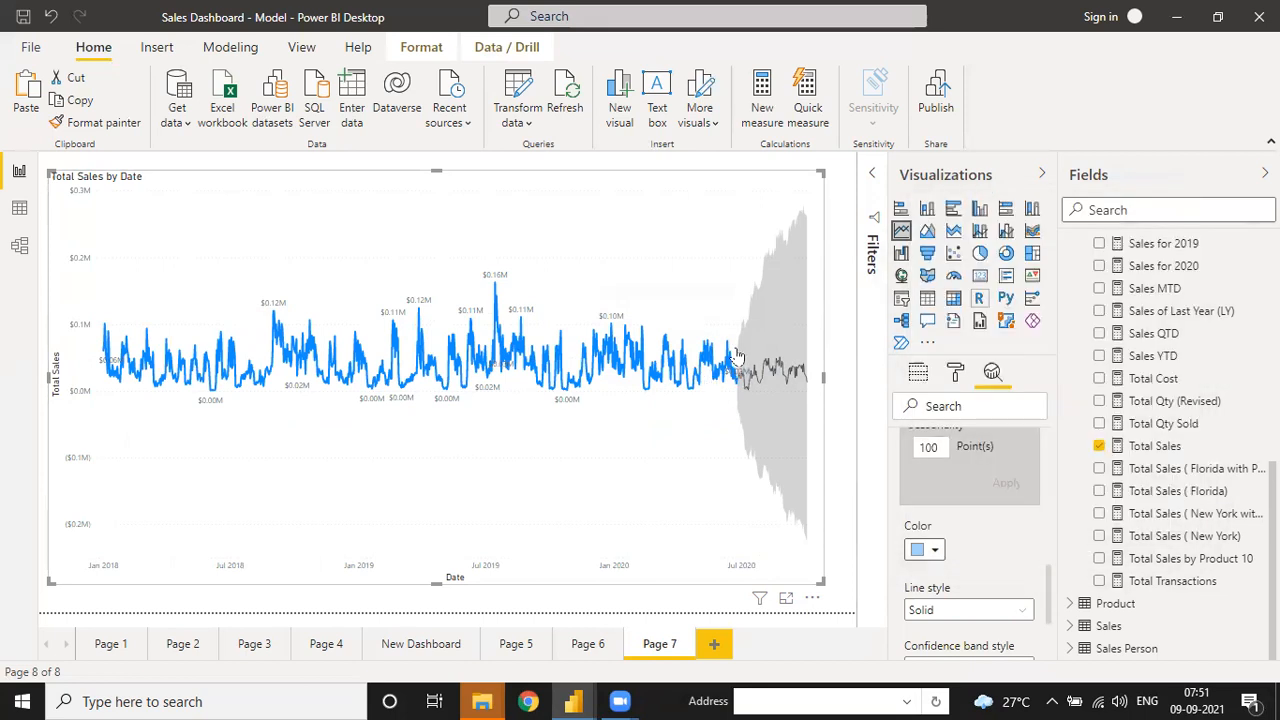
left_click(918, 550)
left_click(988, 464)
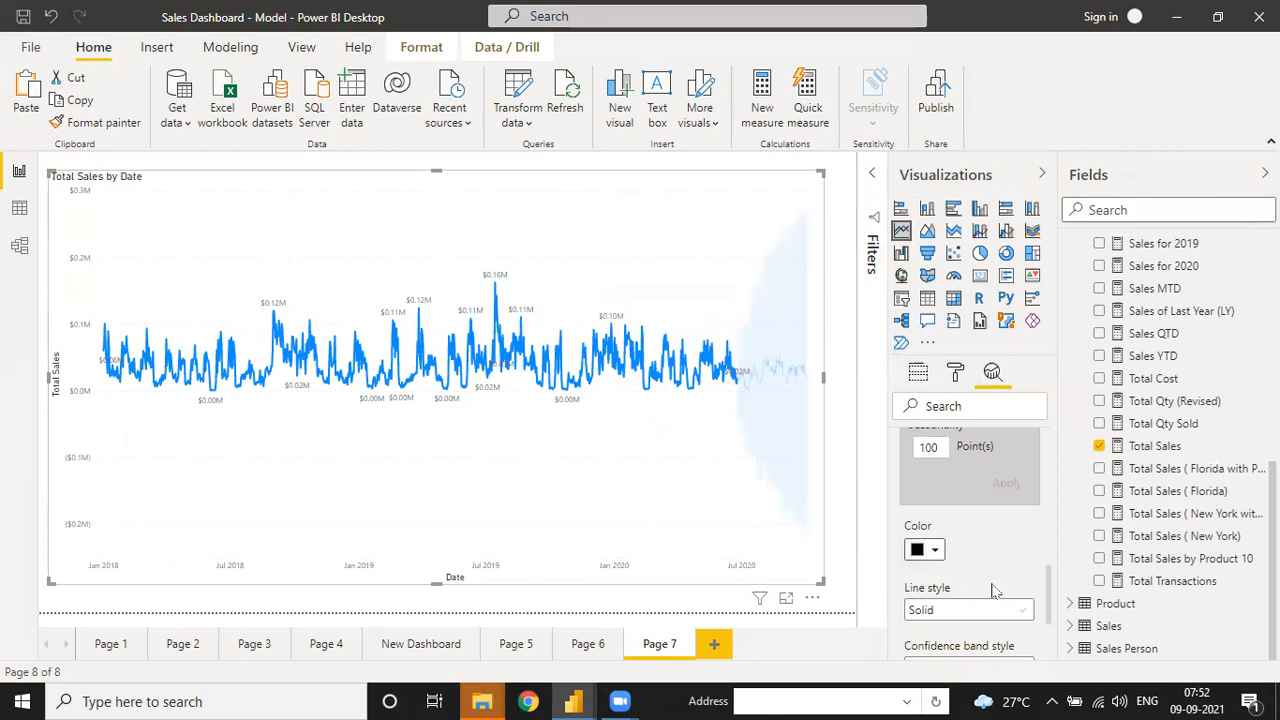
scroll(1048, 598, "down", 5)
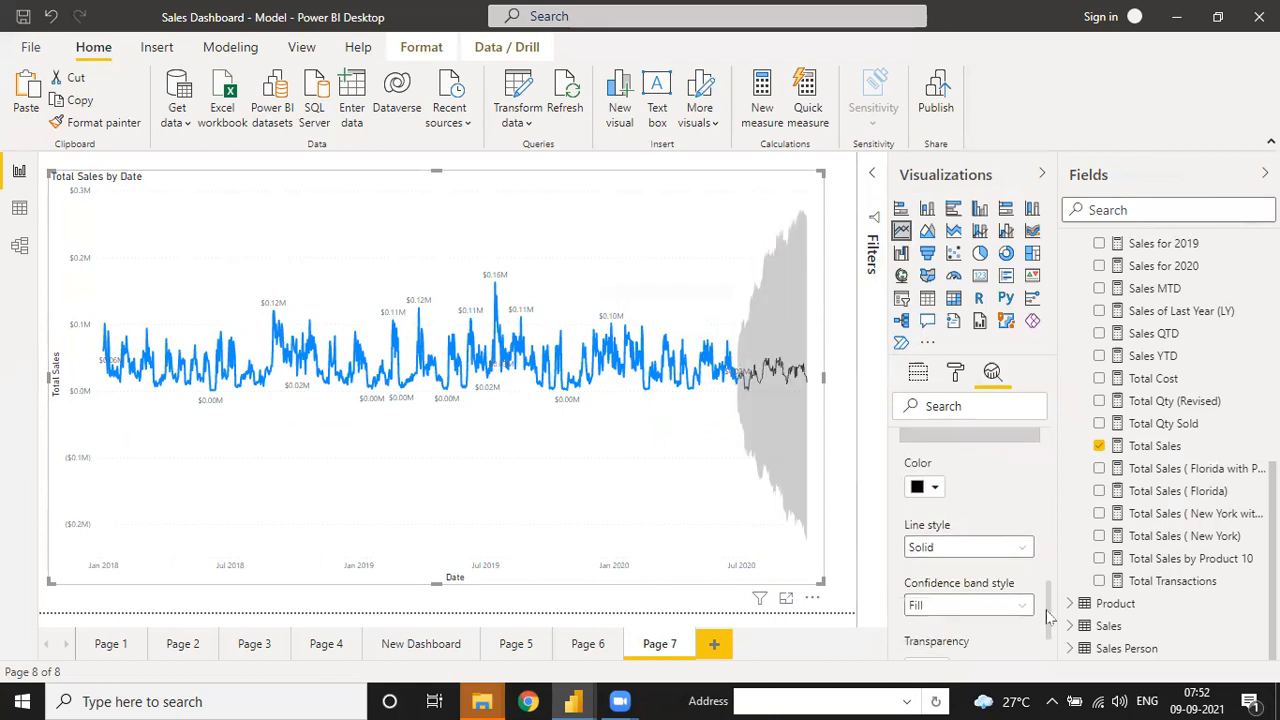
scroll(1048, 640, "up", 5)
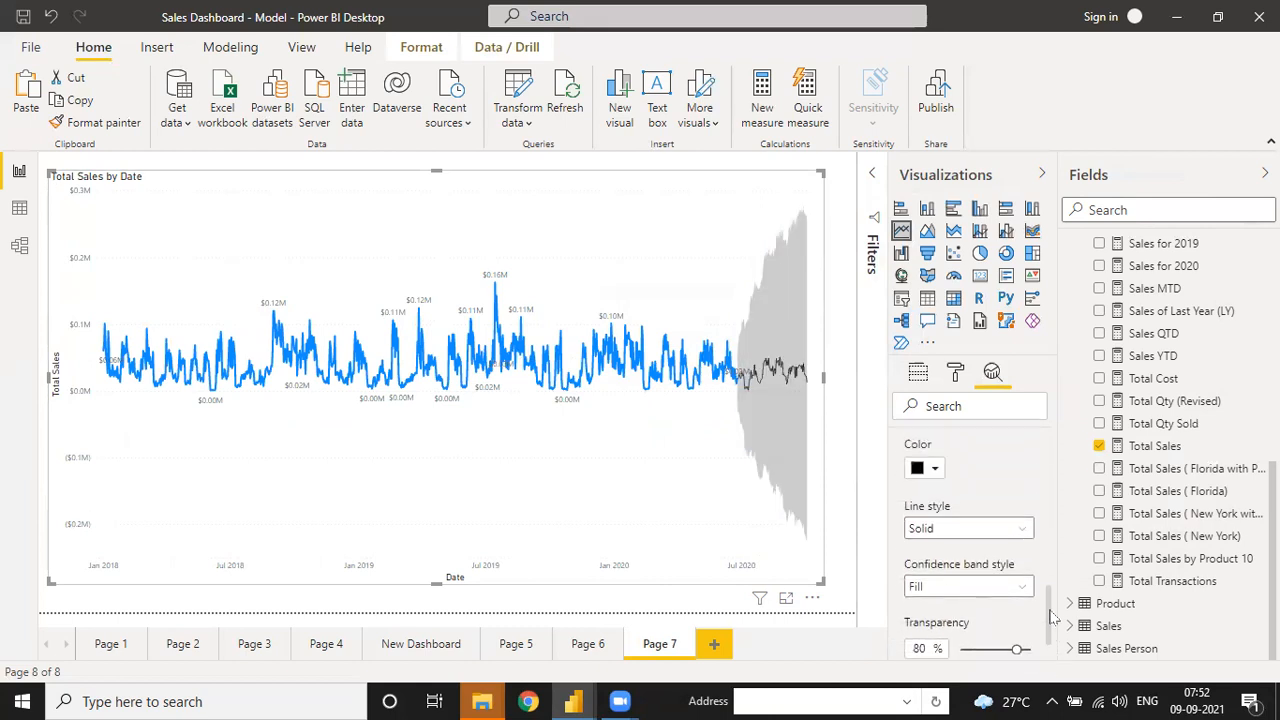
scroll(1055, 535, "up", 1)
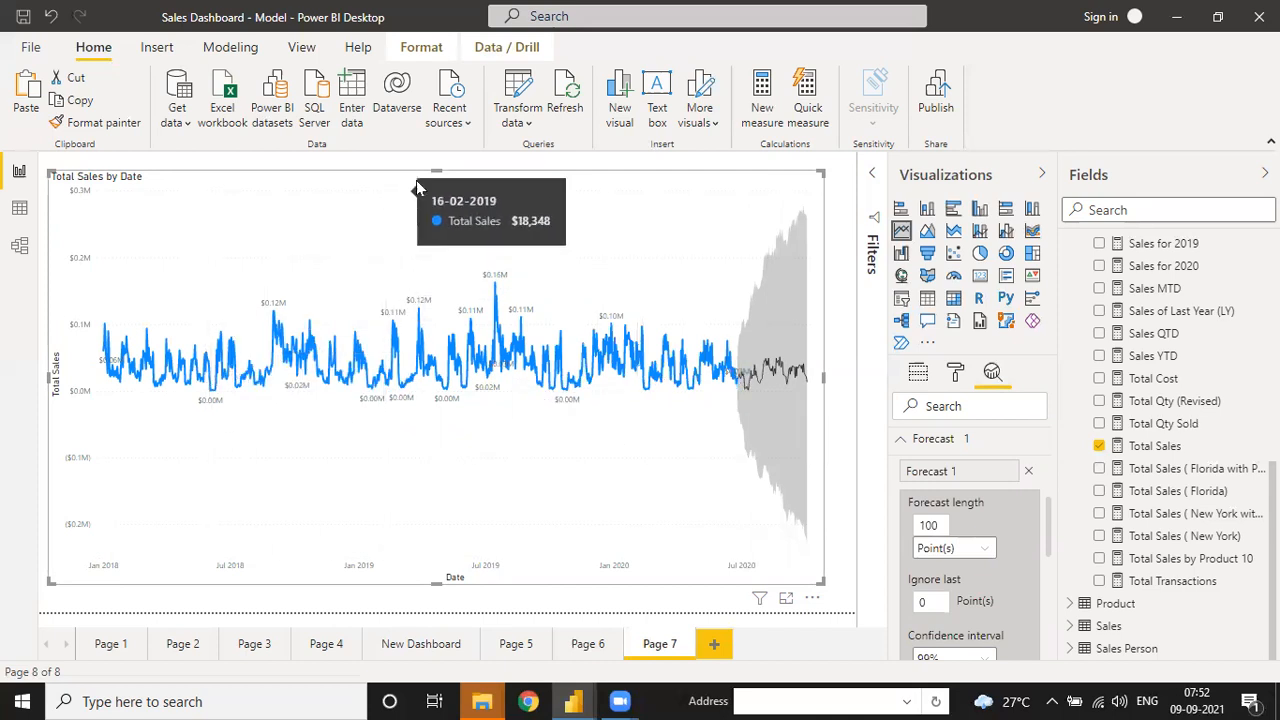
- Collapse the Forecast card and review the chart's axis and value fields
left_click(945, 442)
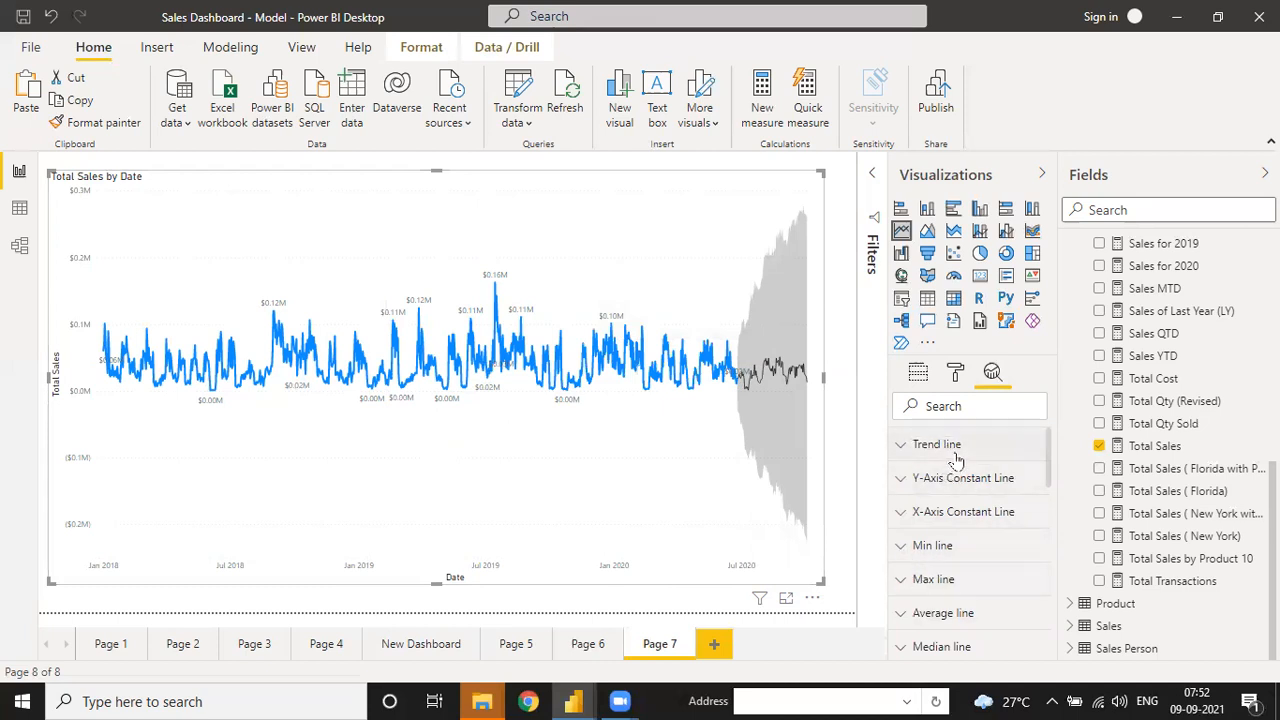
scroll(956, 458, "down", 5)
scroll(950, 475, "down", 3)
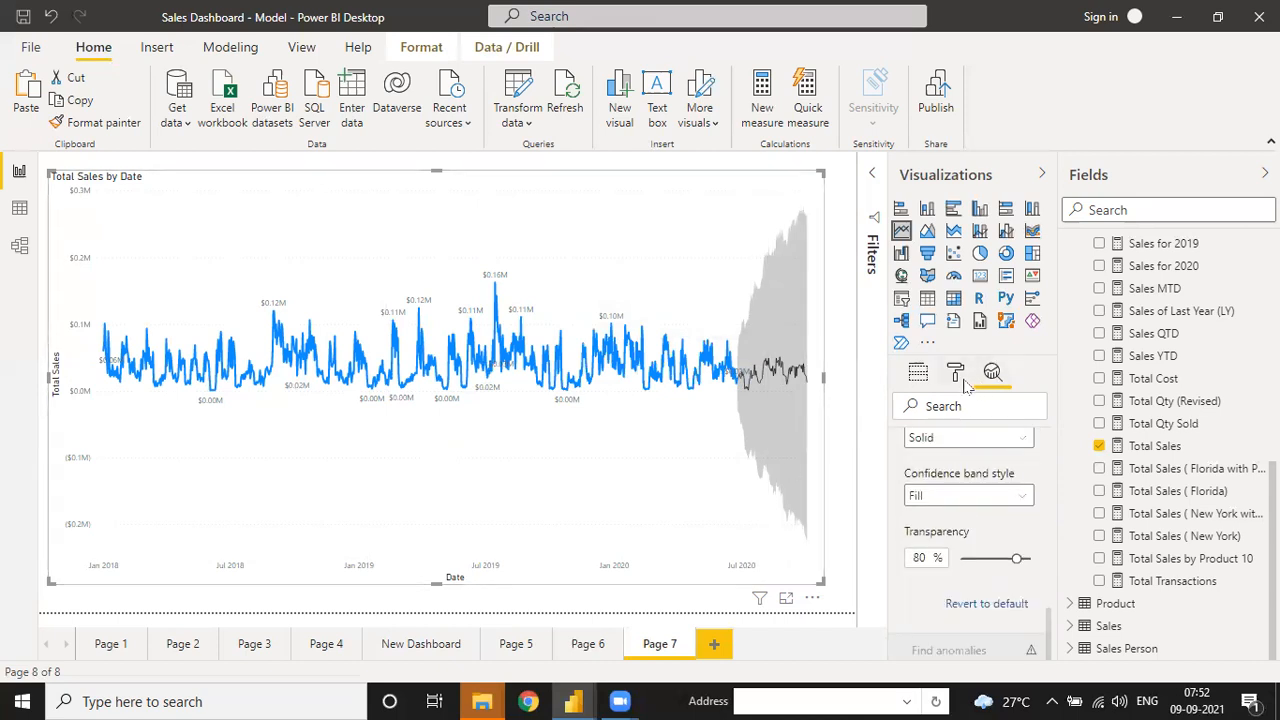
left_click(919, 378)
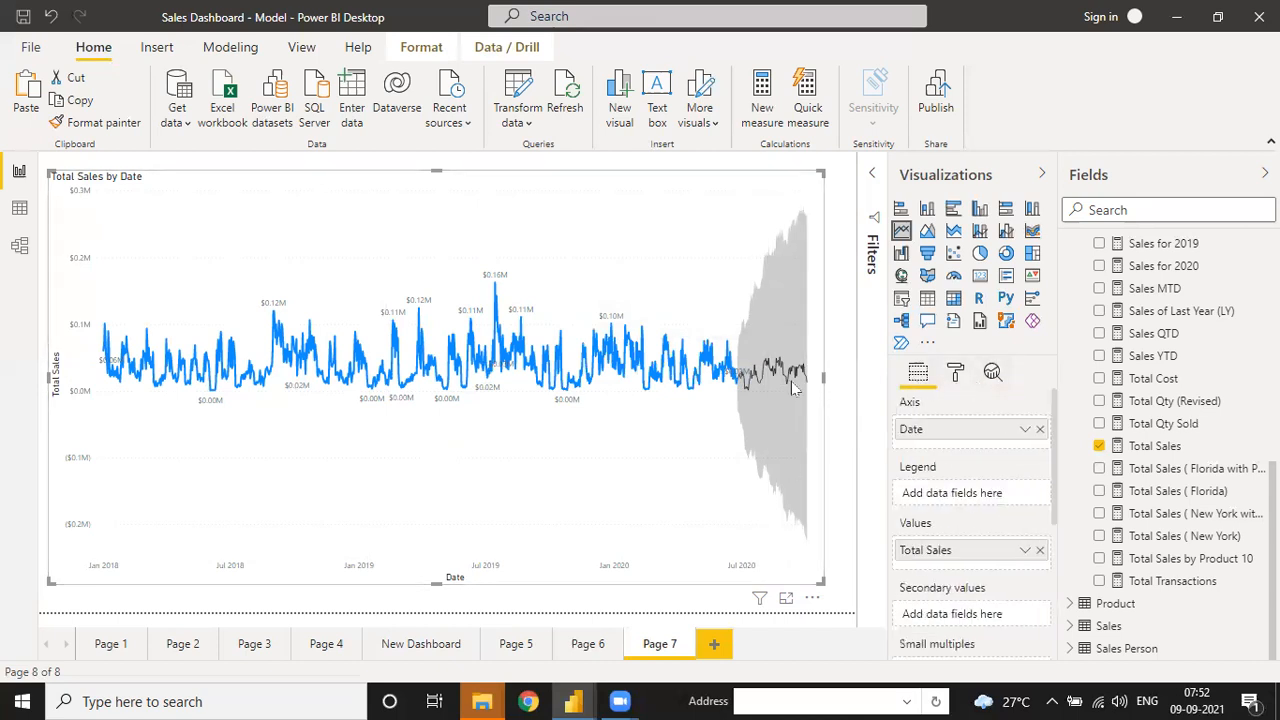
mouse_move(757, 393)
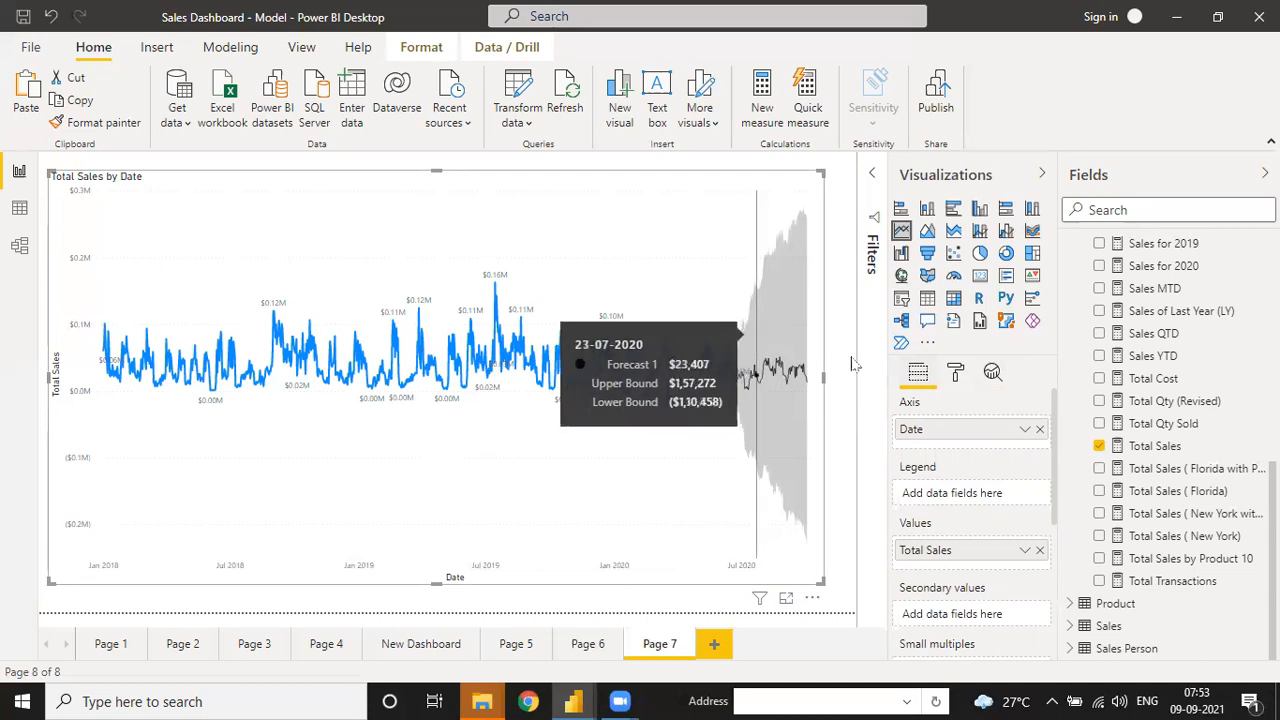
- Back in Analytics, shrink the Total Sales by Date chart into the page's top-left corner
left_click(992, 372)
scroll(1048, 500, "down", 5)
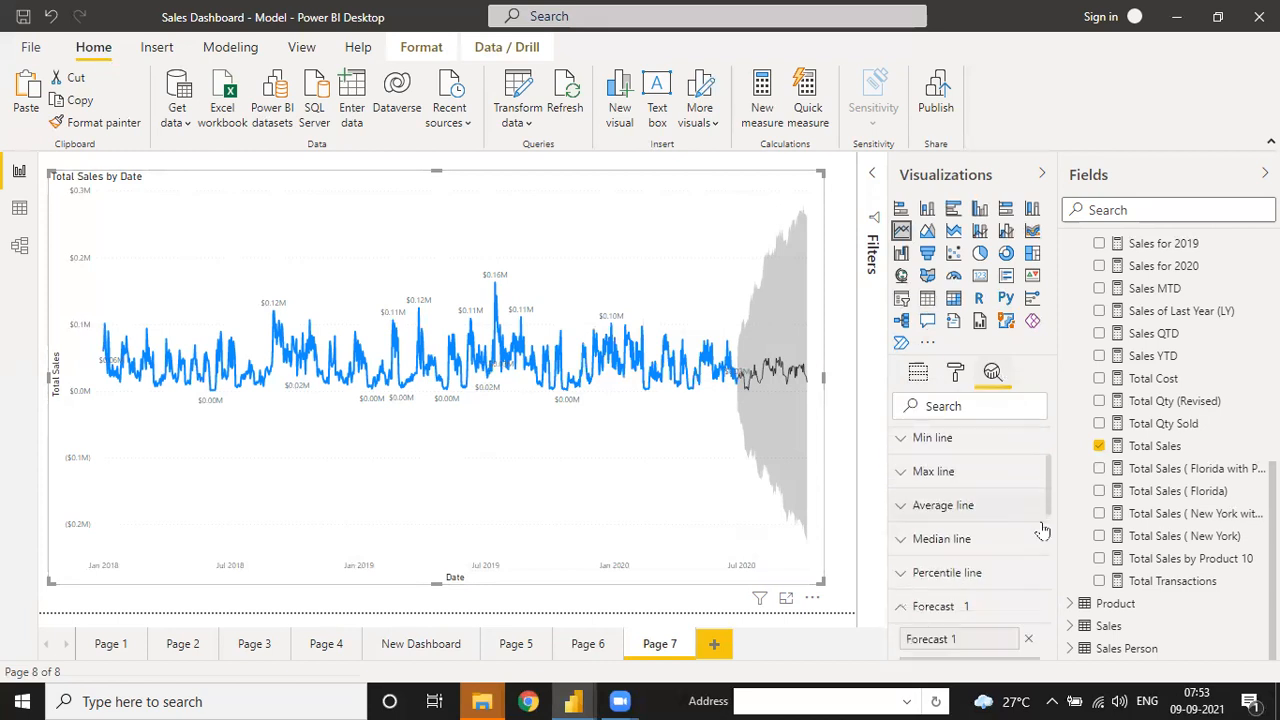
scroll(1045, 530, "up", 2)
scroll(1043, 540, "down", 3)
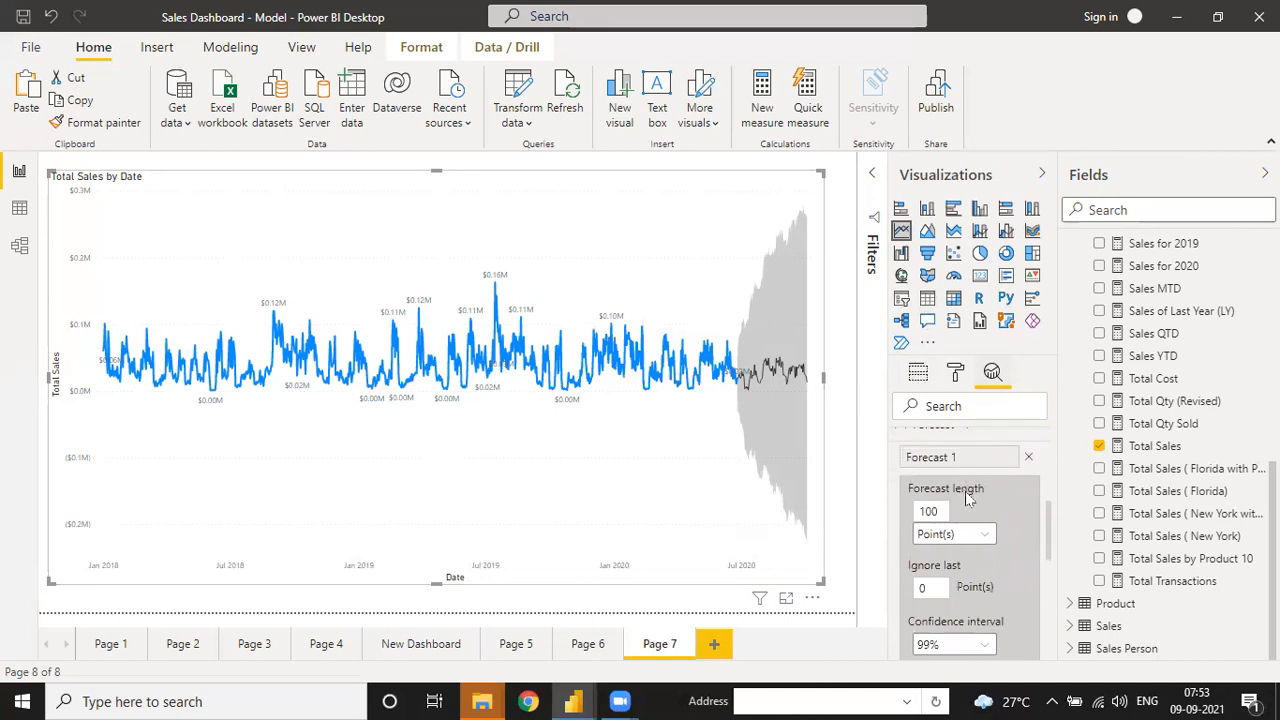
mouse_move(965, 491)
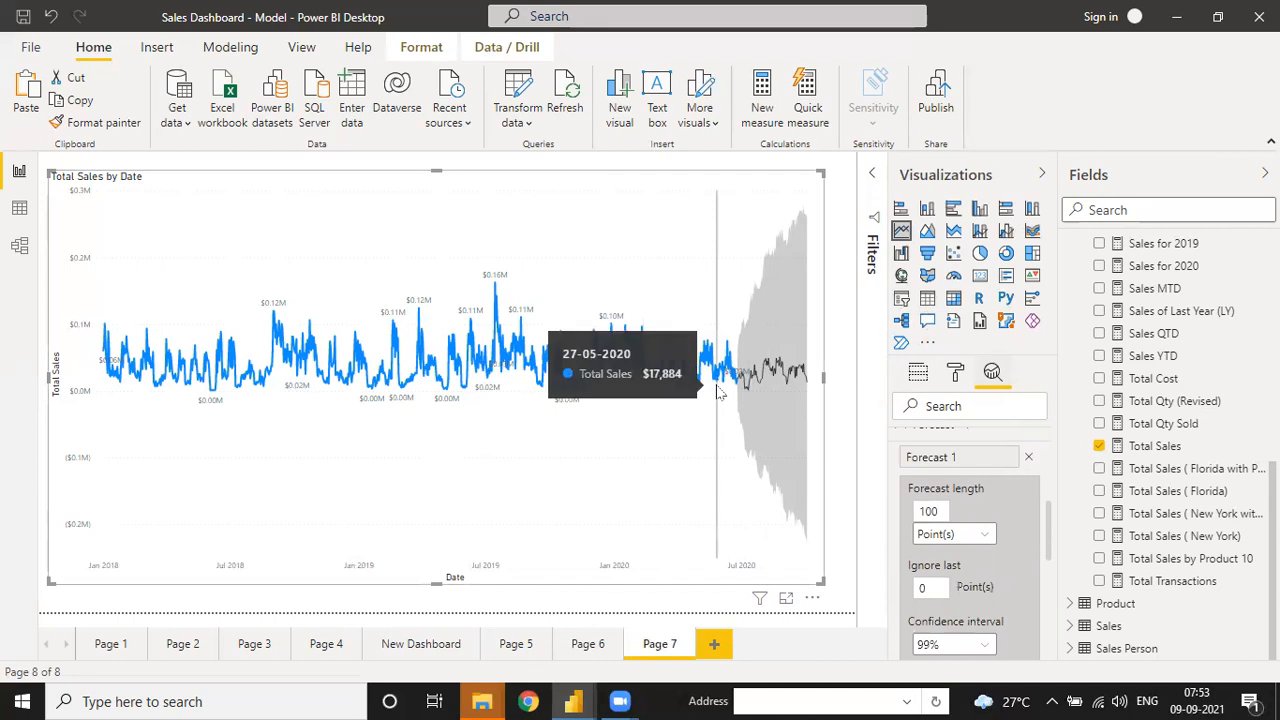
scroll(940, 455, "up", 5)
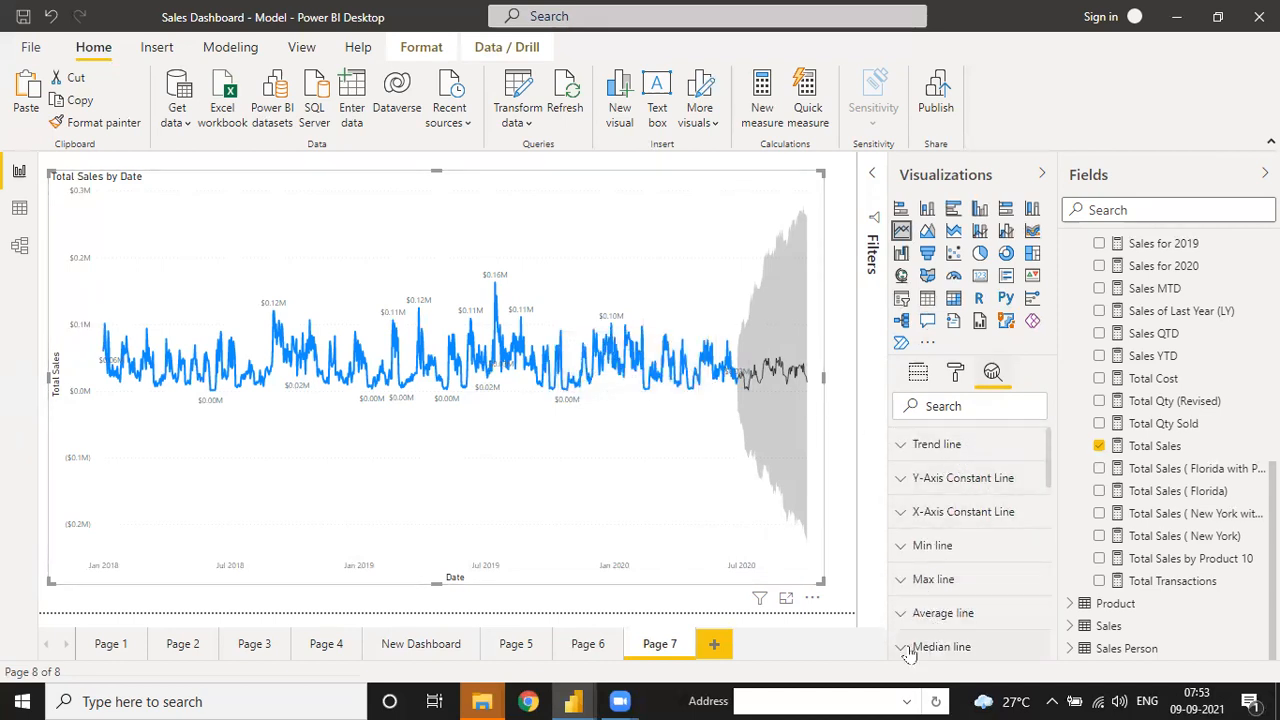
left_click_drag(1048, 483, 1050, 617)
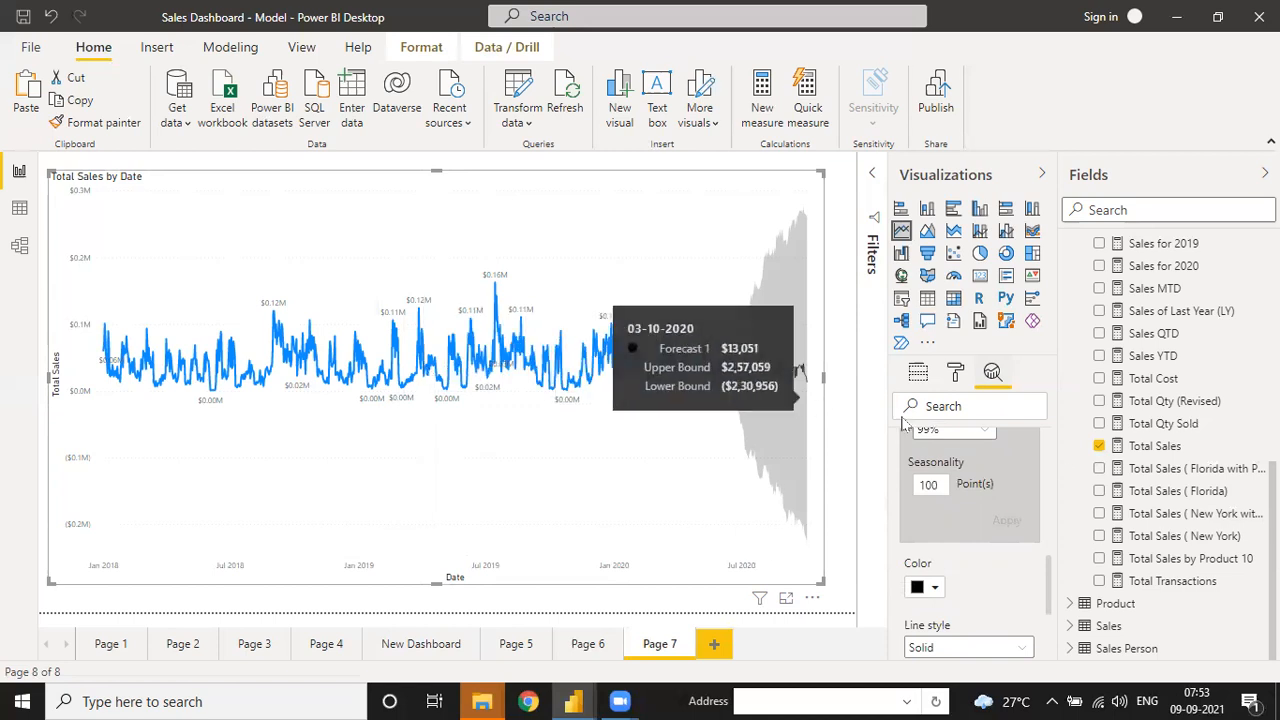
left_click_drag(1051, 570, 1052, 476)
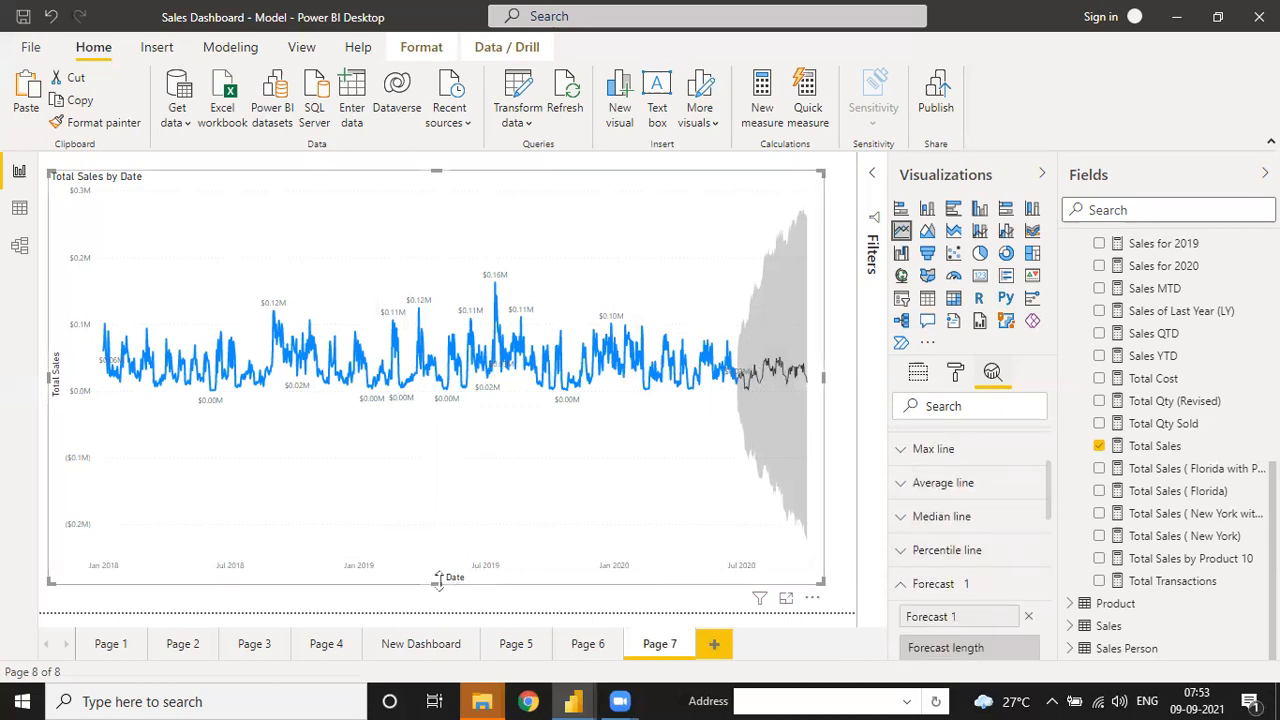
left_click_drag(718, 484, 327, 325)
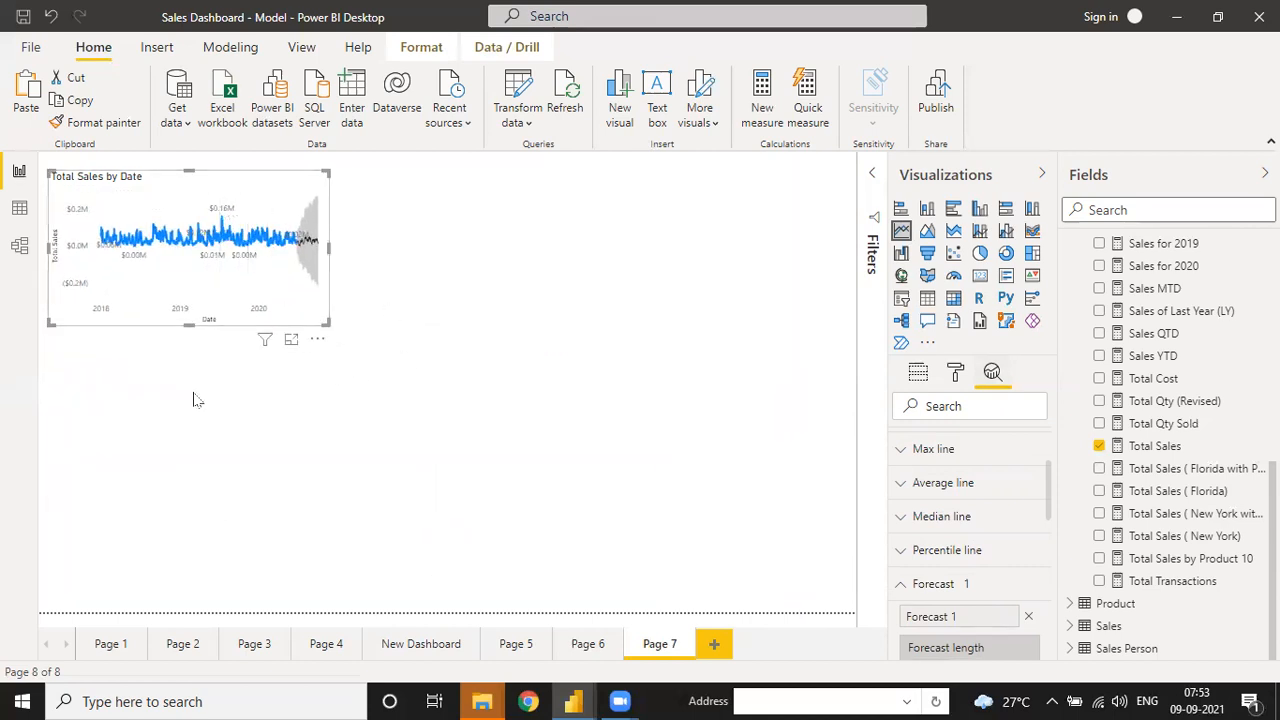
- Copy the Total Sales by Date chart and move the duplicate below the original
left_click(191, 397)
left_click(180, 236)
left_click(78, 100)
left_click(28, 100)
left_click_drag(325, 185, 322, 360)
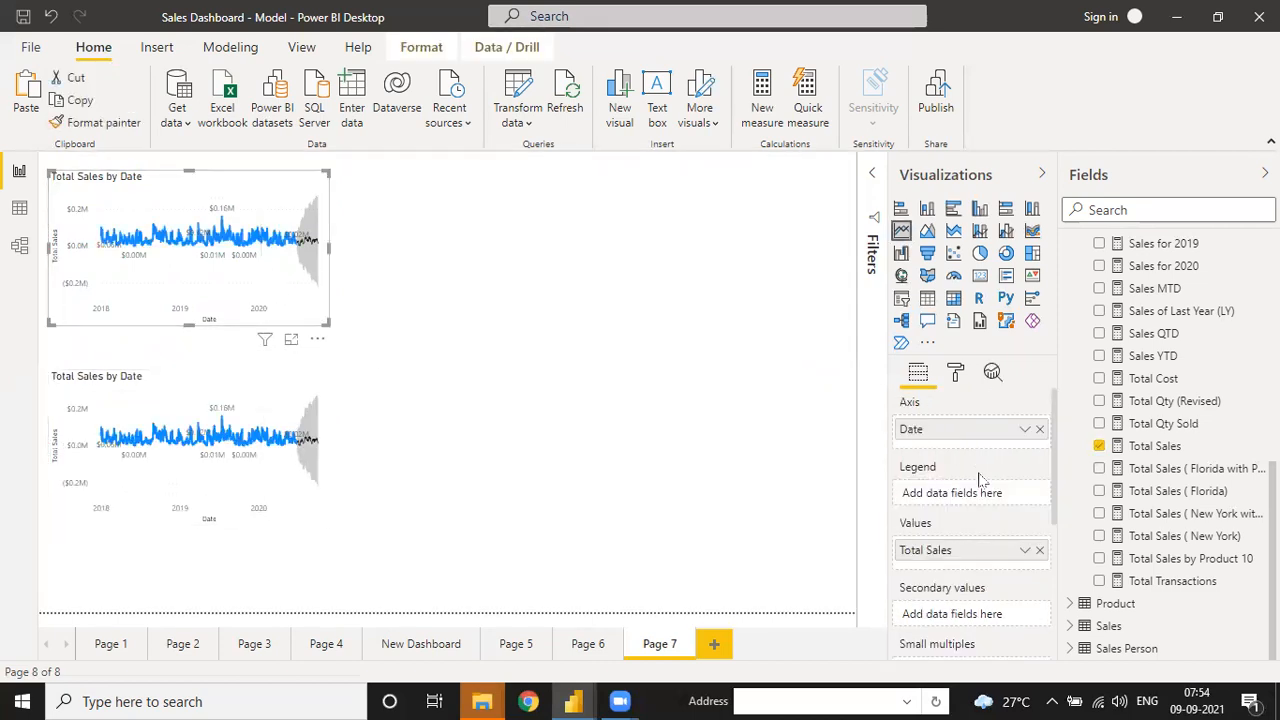
- Replace Total Sales with Comm. Total Sales in the upper chart and widen it
left_click(1039, 551)
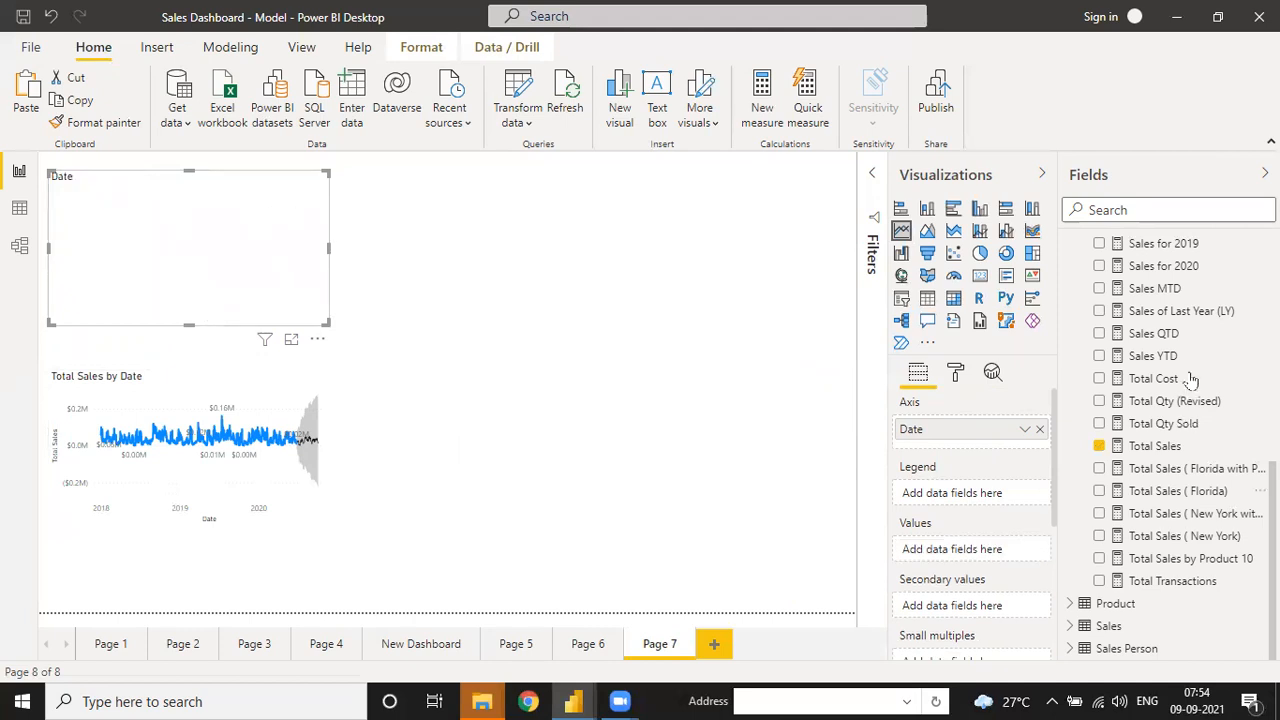
scroll(1166, 470, "up", 10)
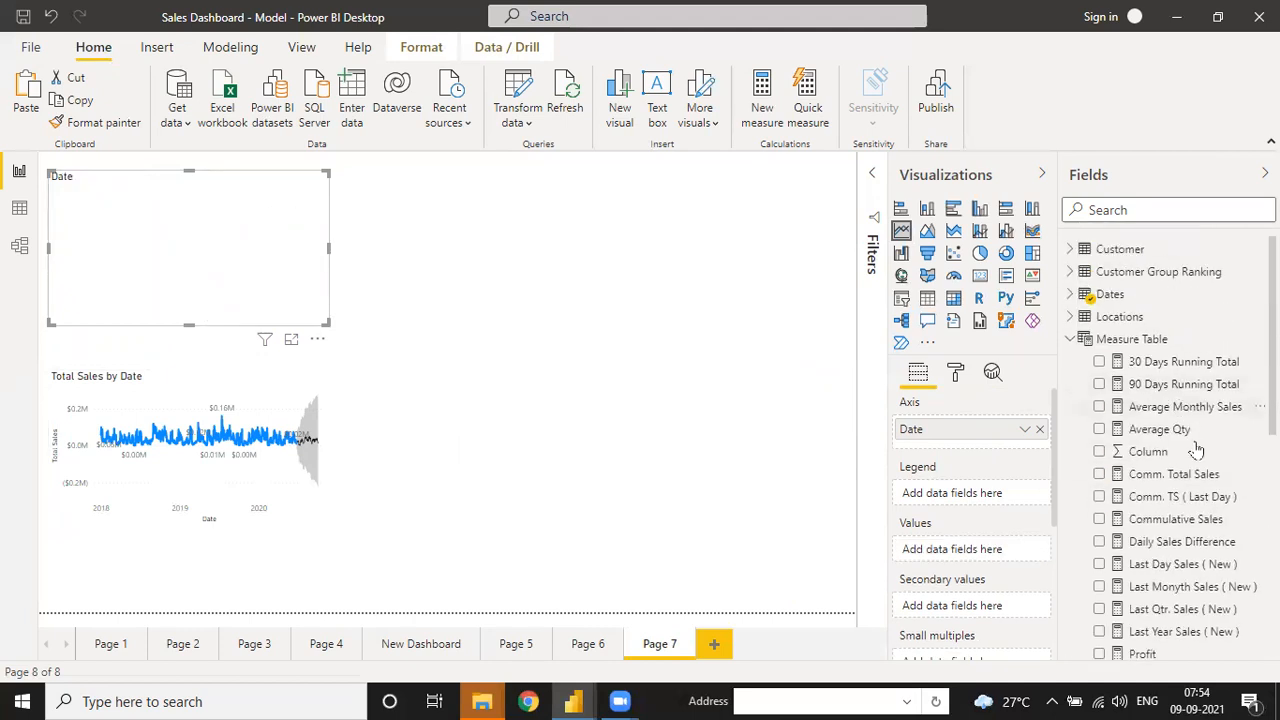
left_click_drag(1195, 480, 249, 276)
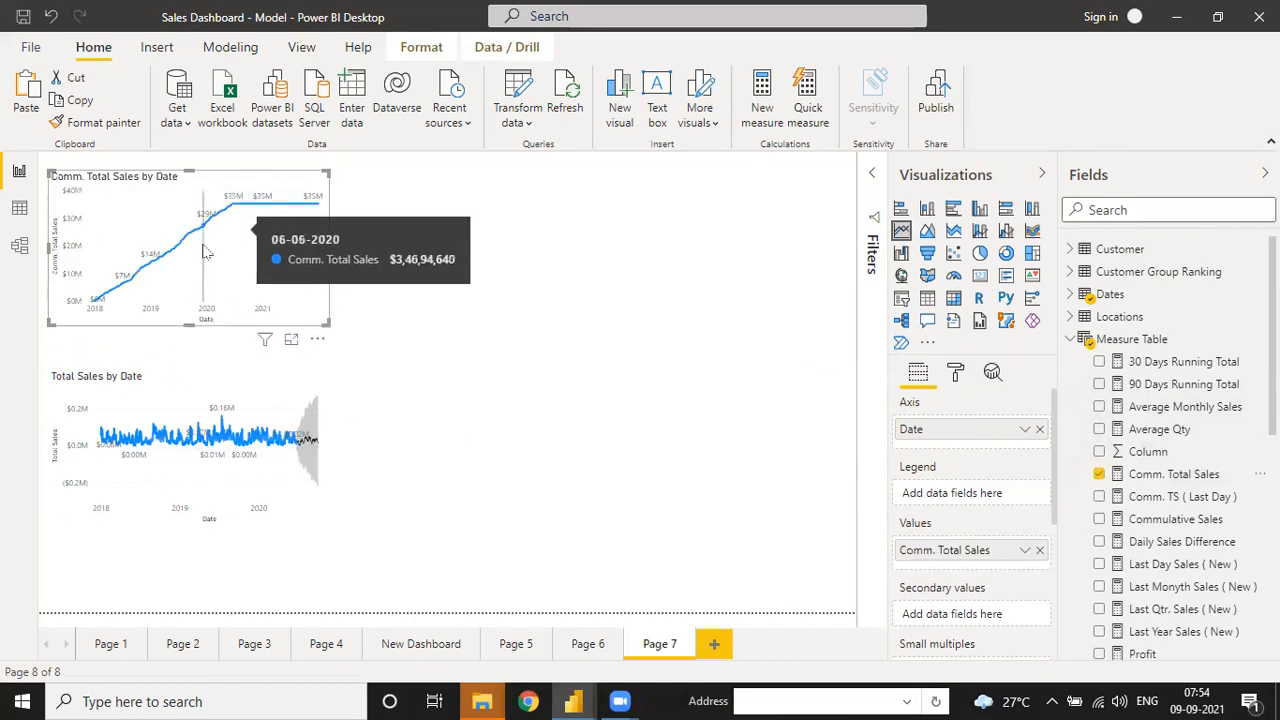
left_click_drag(328, 250, 551, 262)
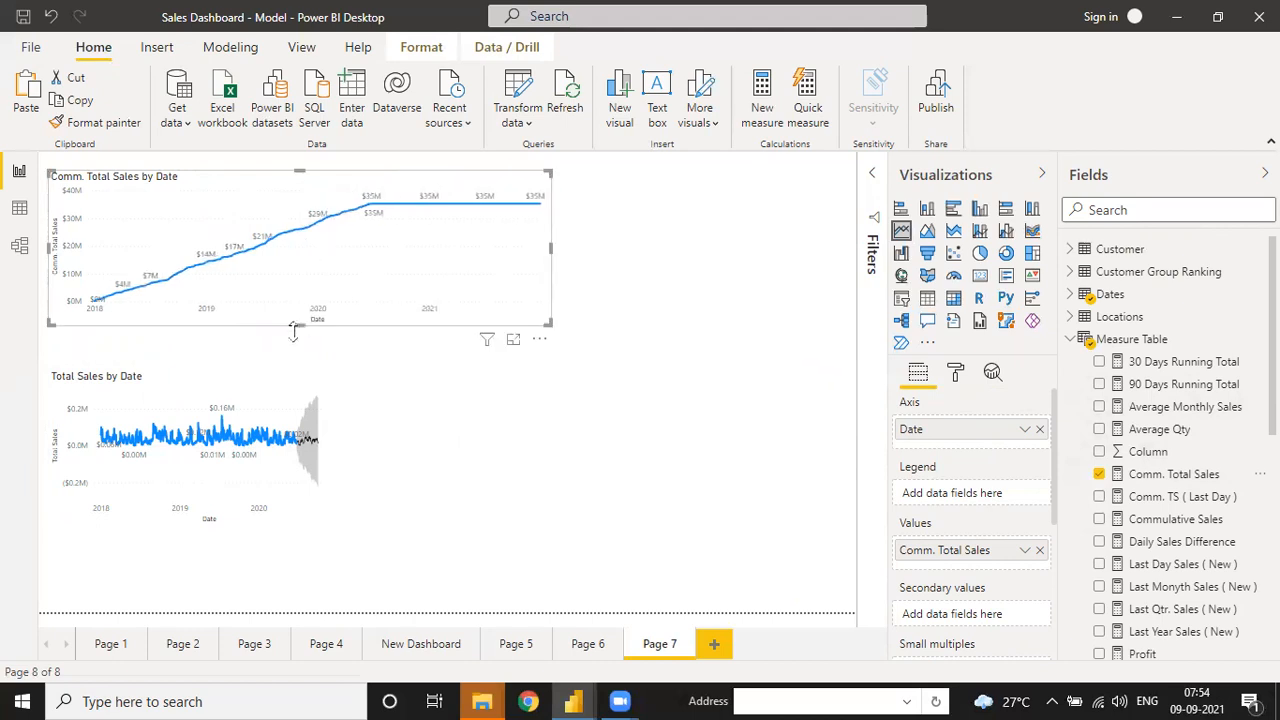
left_click(325, 449)
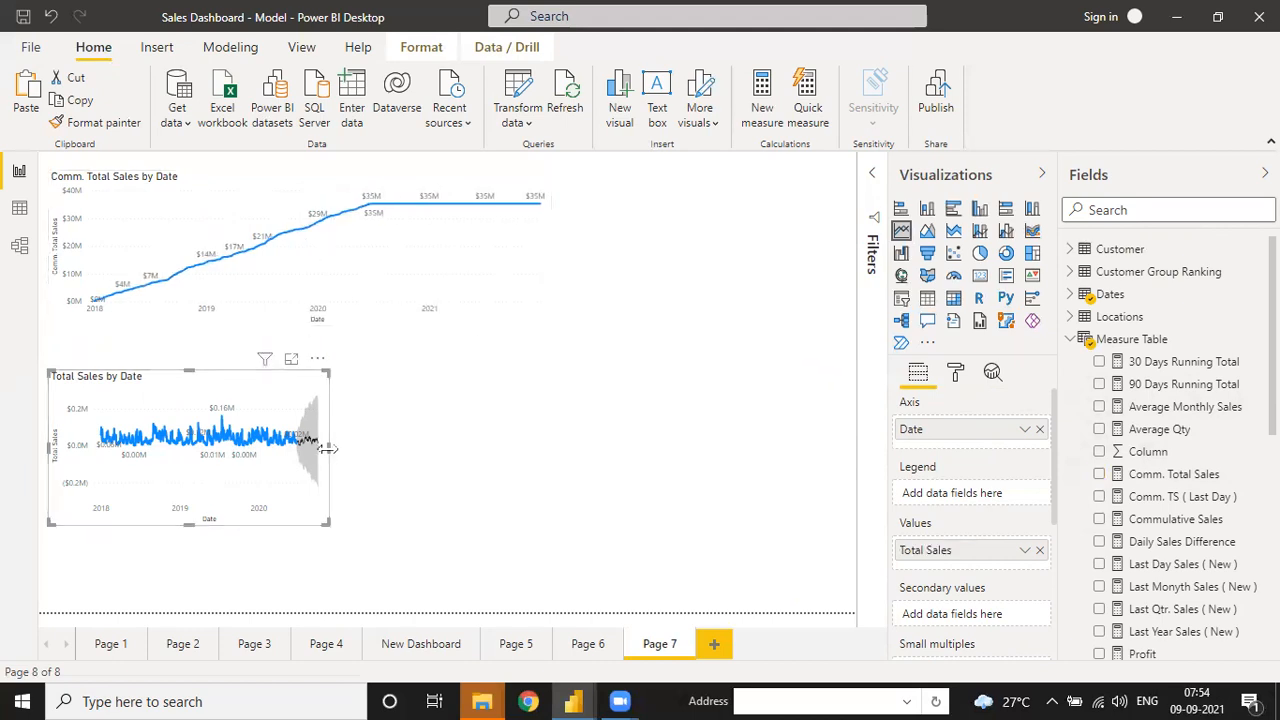
- Switch the Border on for the upper Comm. Total Sales by Date chart
left_click(432, 276)
left_click(955, 372)
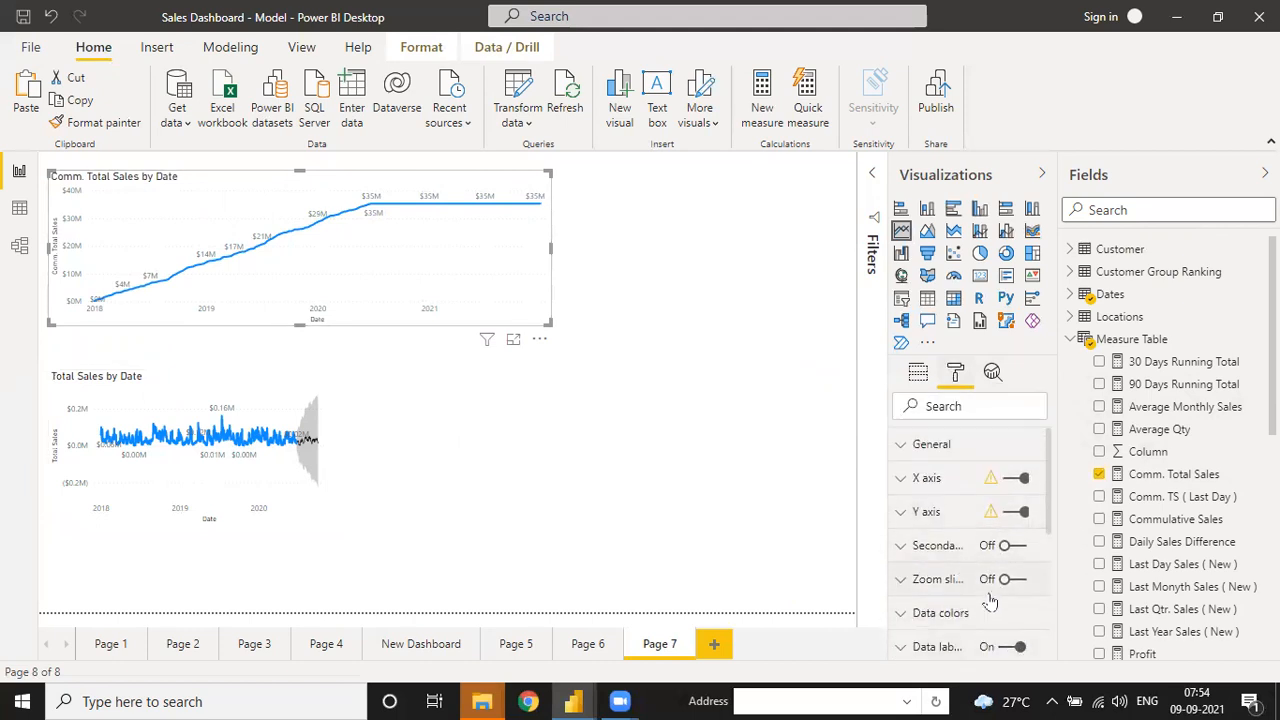
scroll(990, 600, "down", 5)
left_click(1012, 549)
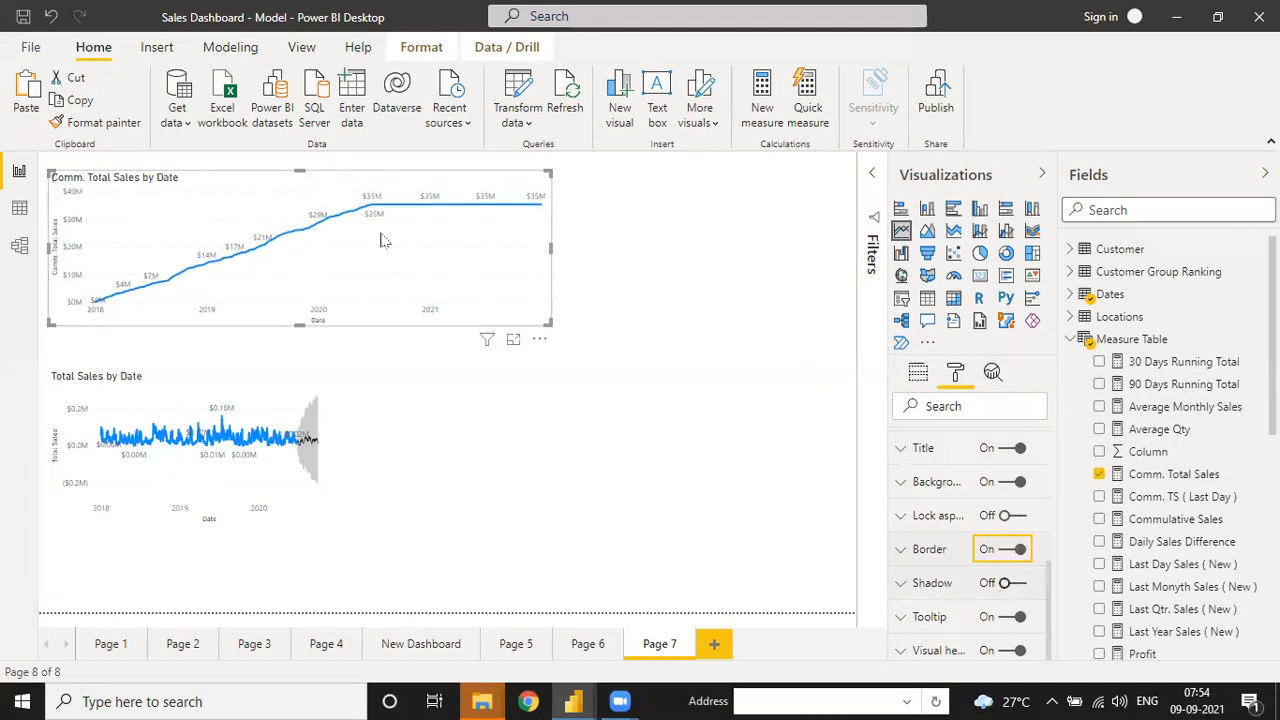
left_click(992, 372)
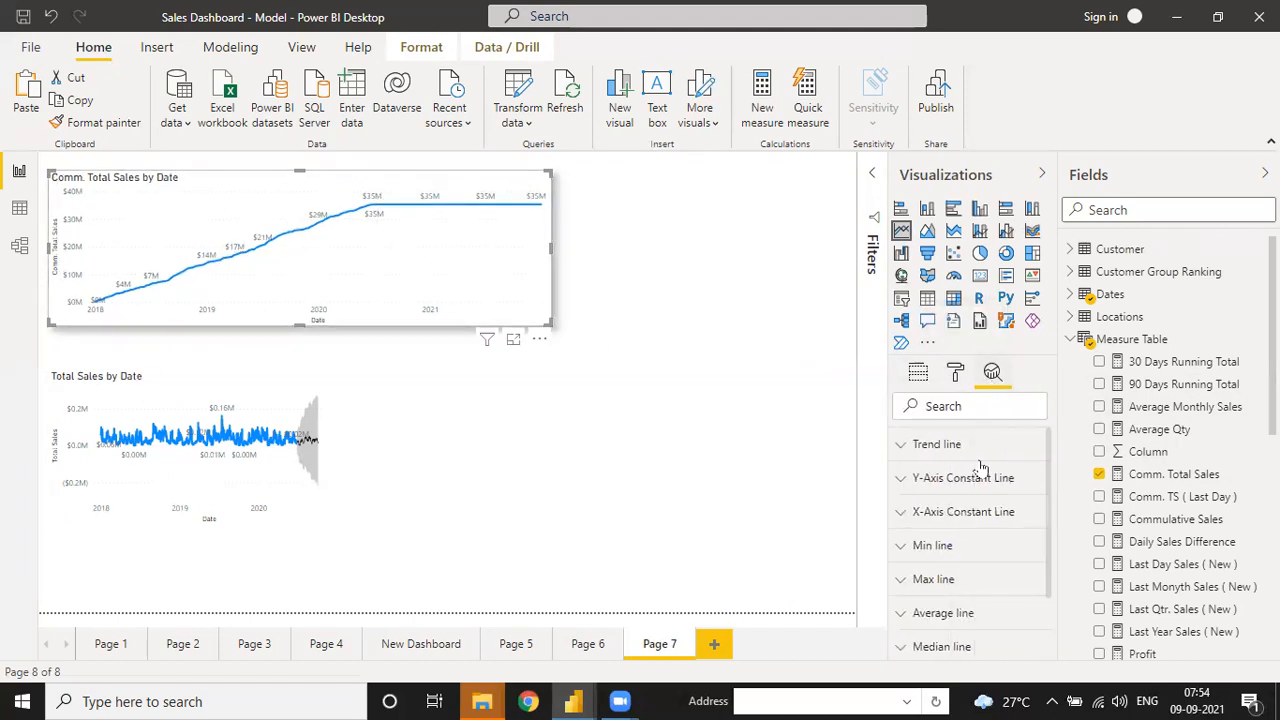
- Add a forecast to the Comm. Total Sales chart with a forecast length of 360
scroll(965, 565, "down", 3)
left_click(908, 620)
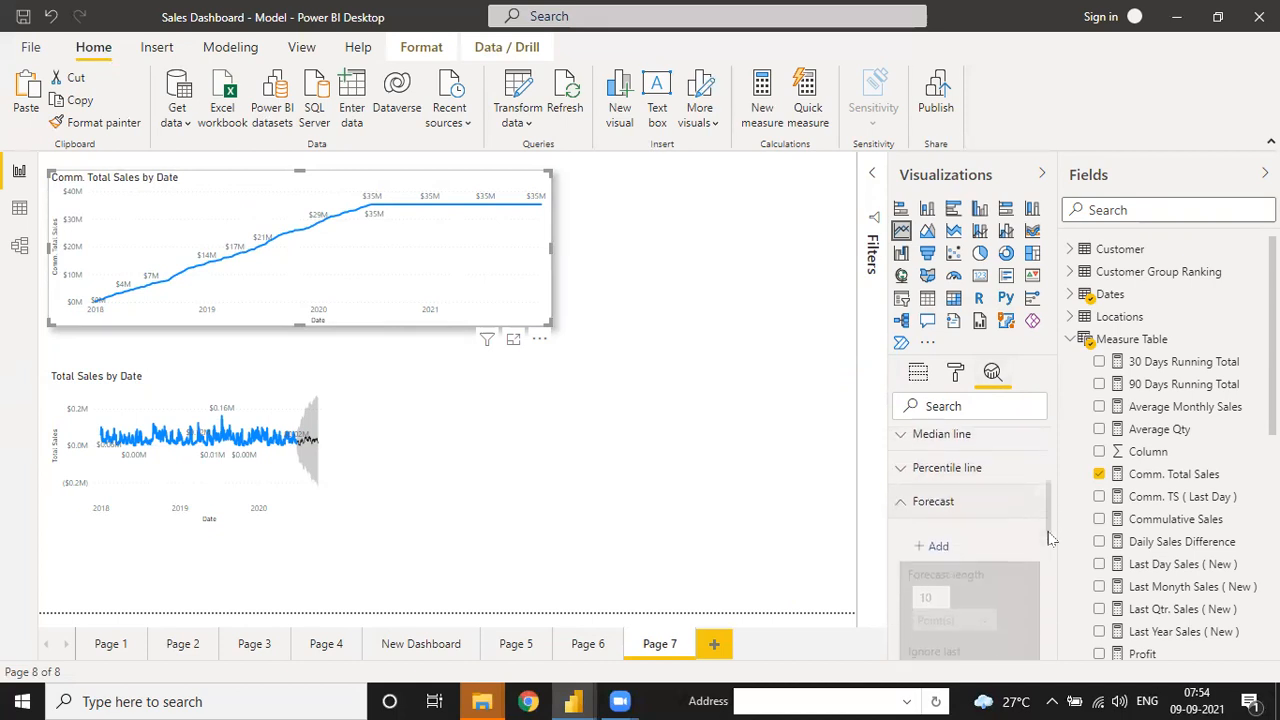
left_click_drag(1048, 532, 1048, 543)
left_click(925, 498)
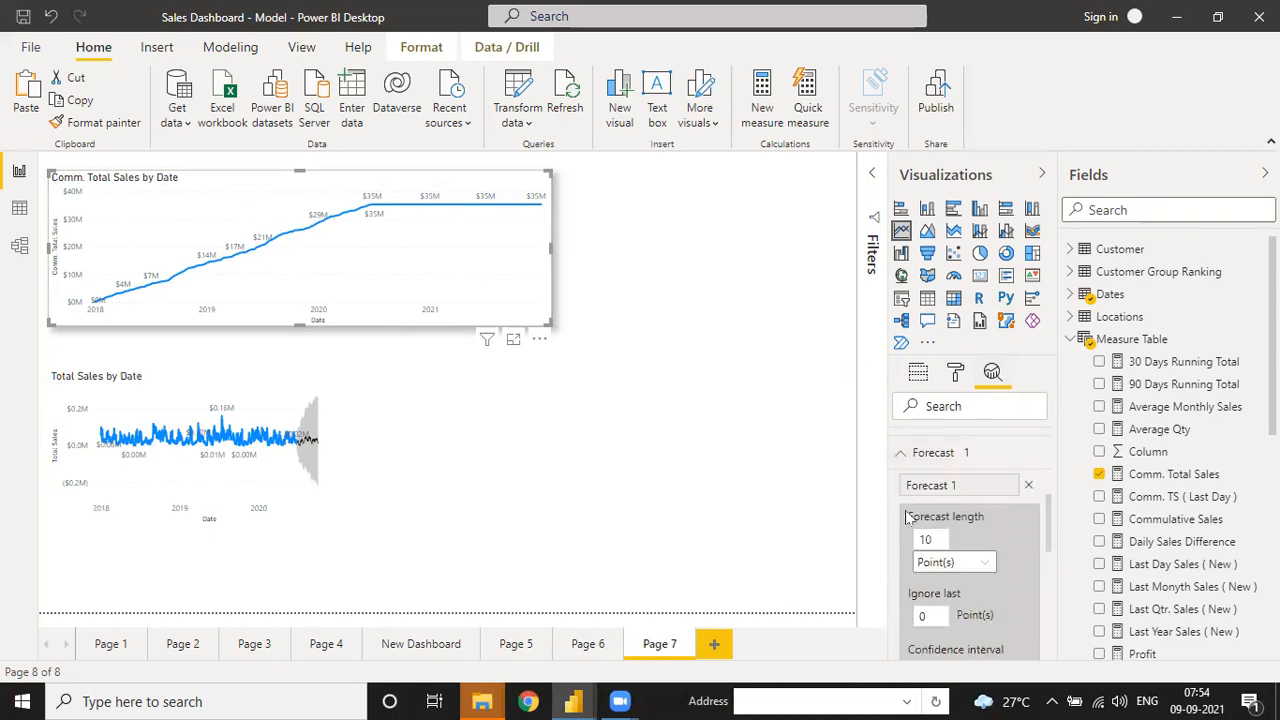
left_click(928, 539)
key("BackSpace")
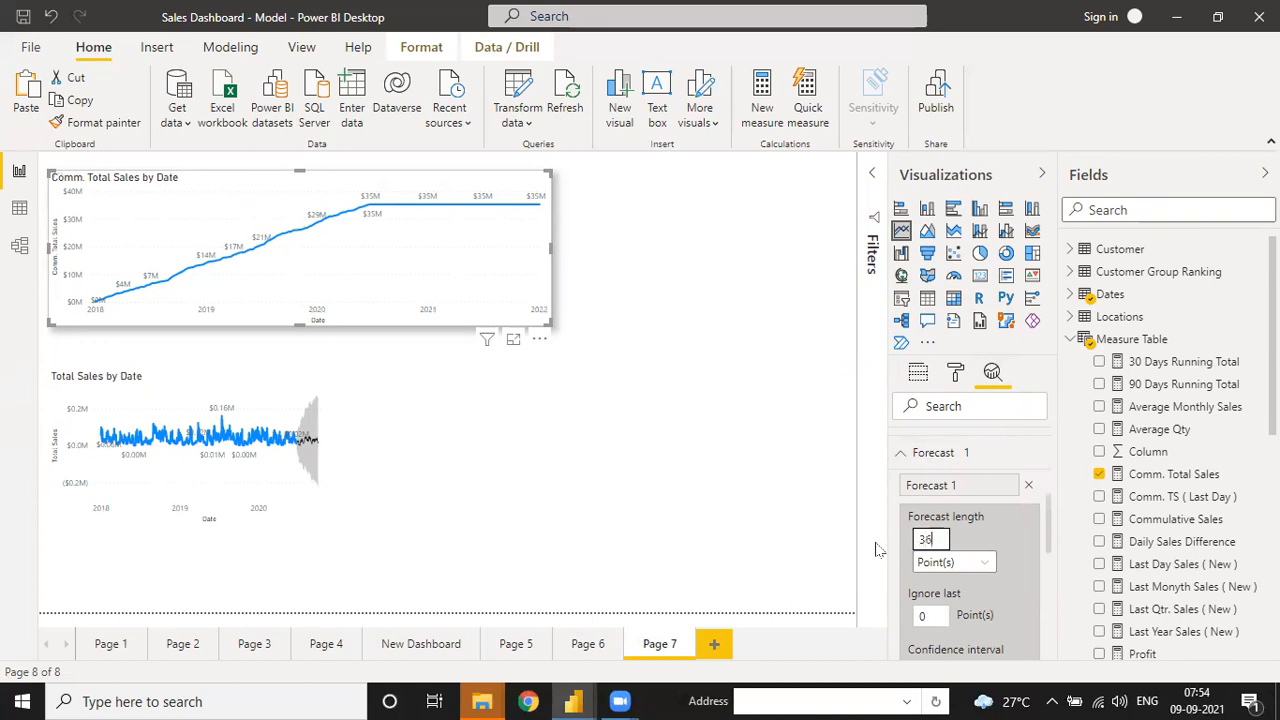
type("360")
left_click_drag(1050, 553, 1050, 587)
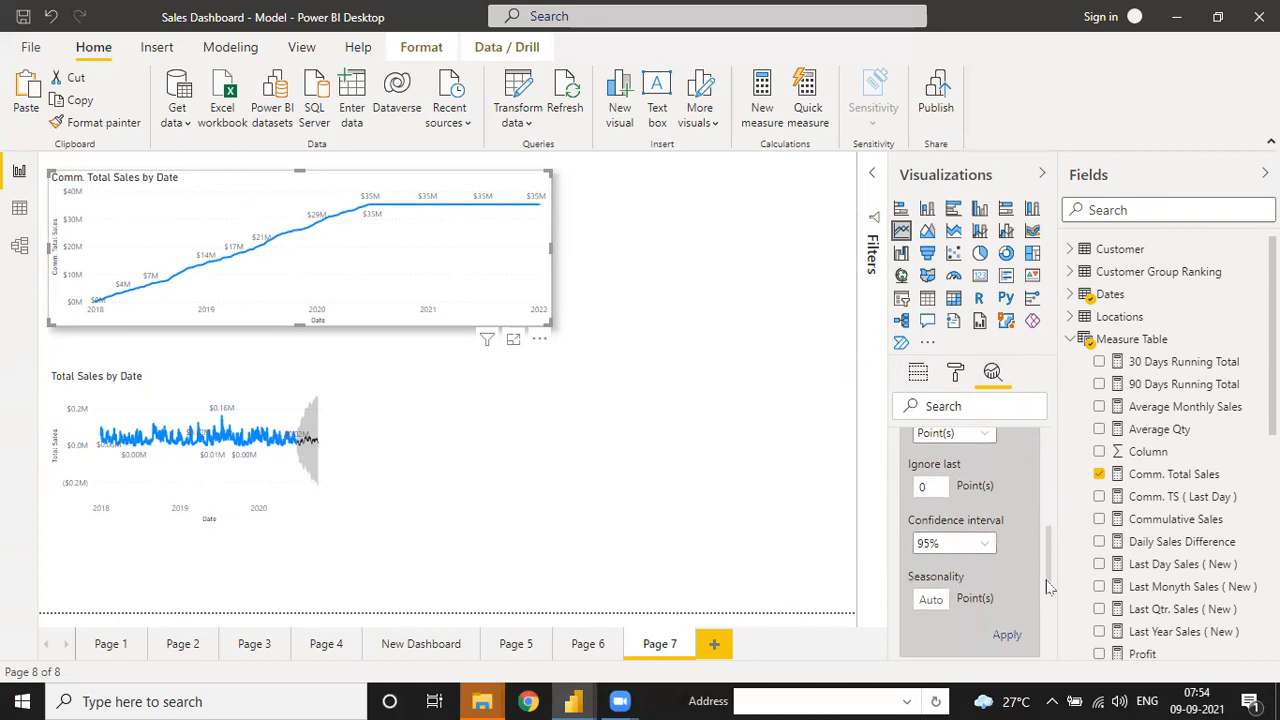
- Set 99% confidence and seasonality 360, apply the forecast, and widen the chart
left_click(970, 545)
left_click(957, 565)
left_click(926, 594)
left_click(1006, 635)
left_click_drag(550, 248, 745, 262)
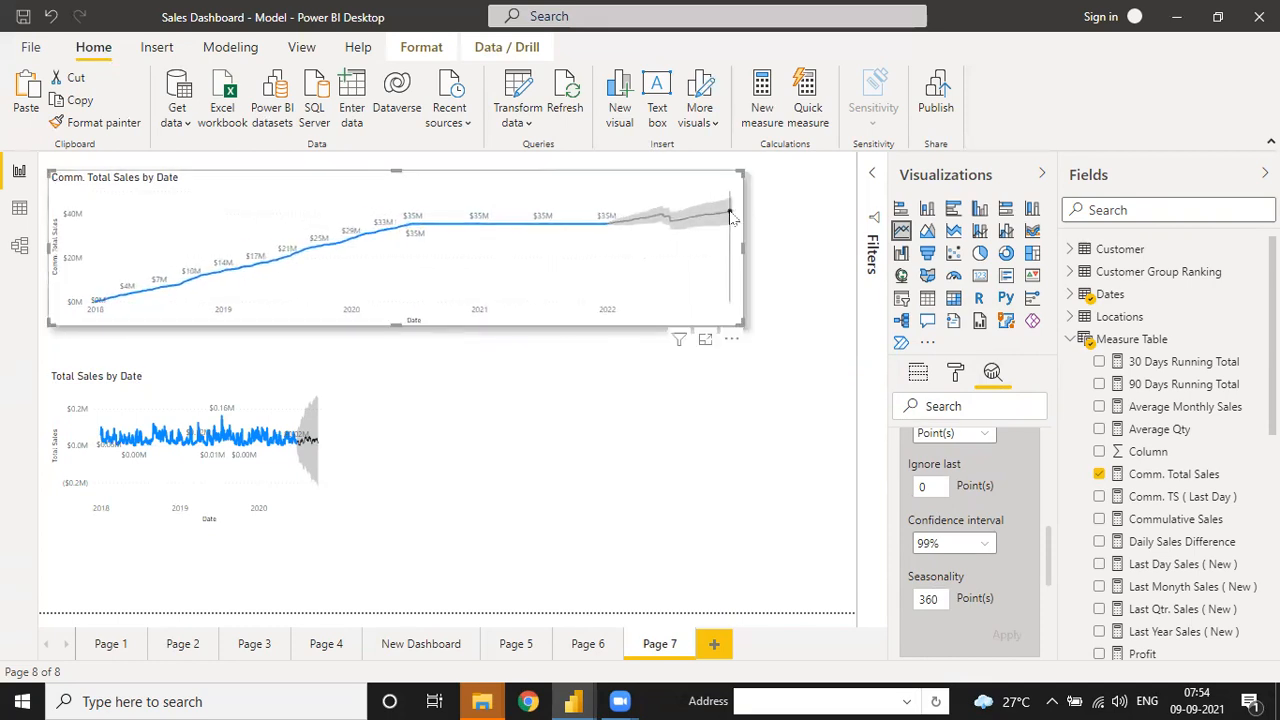
mouse_move(731, 217)
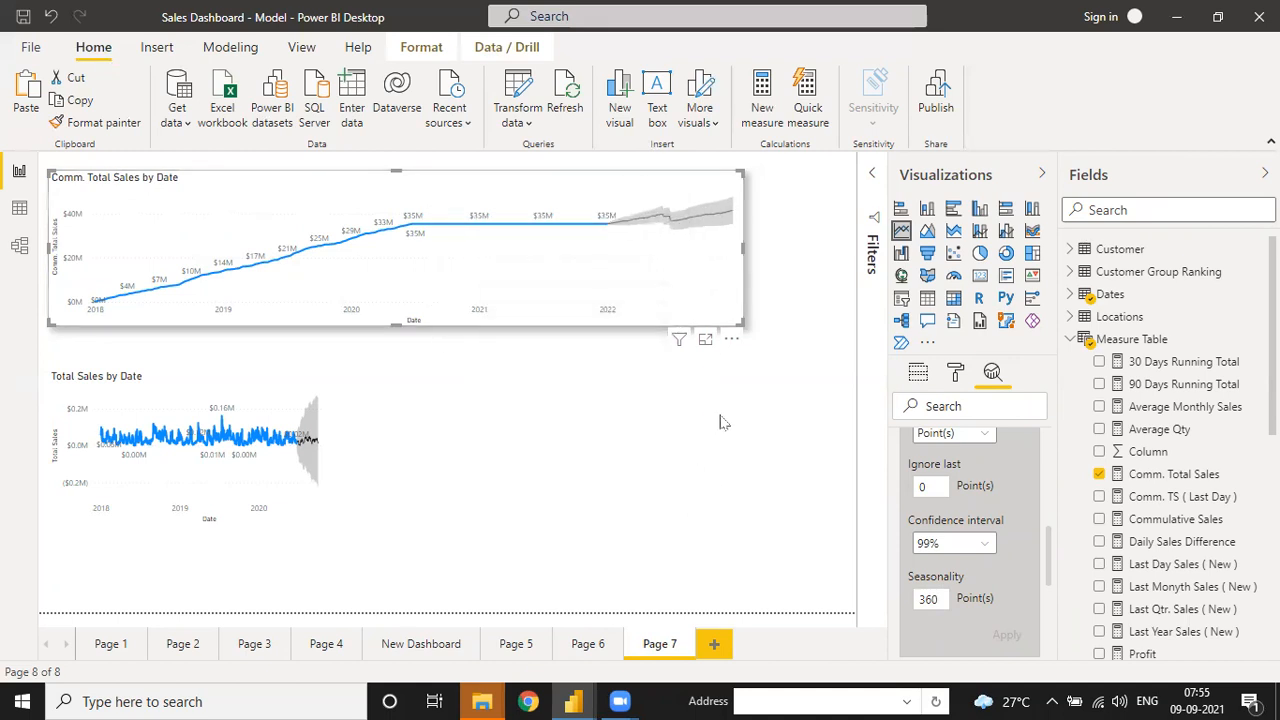
- Narrow the Comm. Total Sales chart back down to its original width
left_click_drag(743, 249, 372, 268)
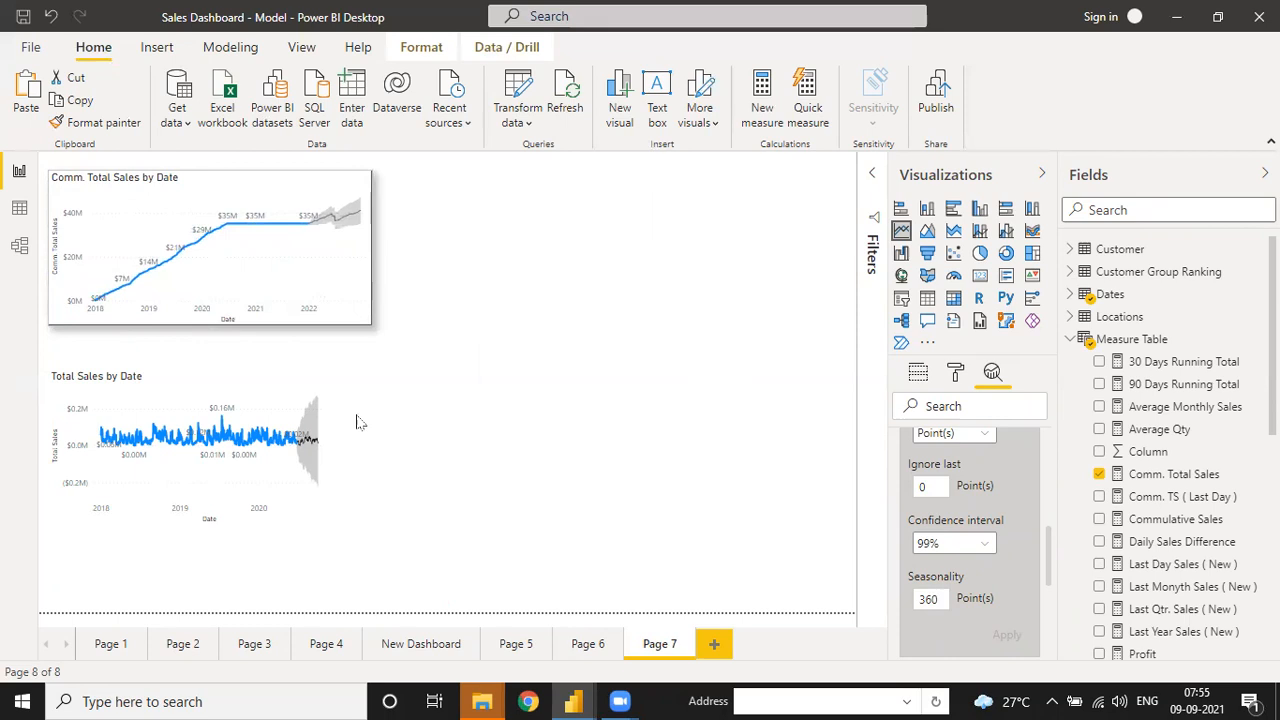
left_click(355, 362)
left_click(332, 290)
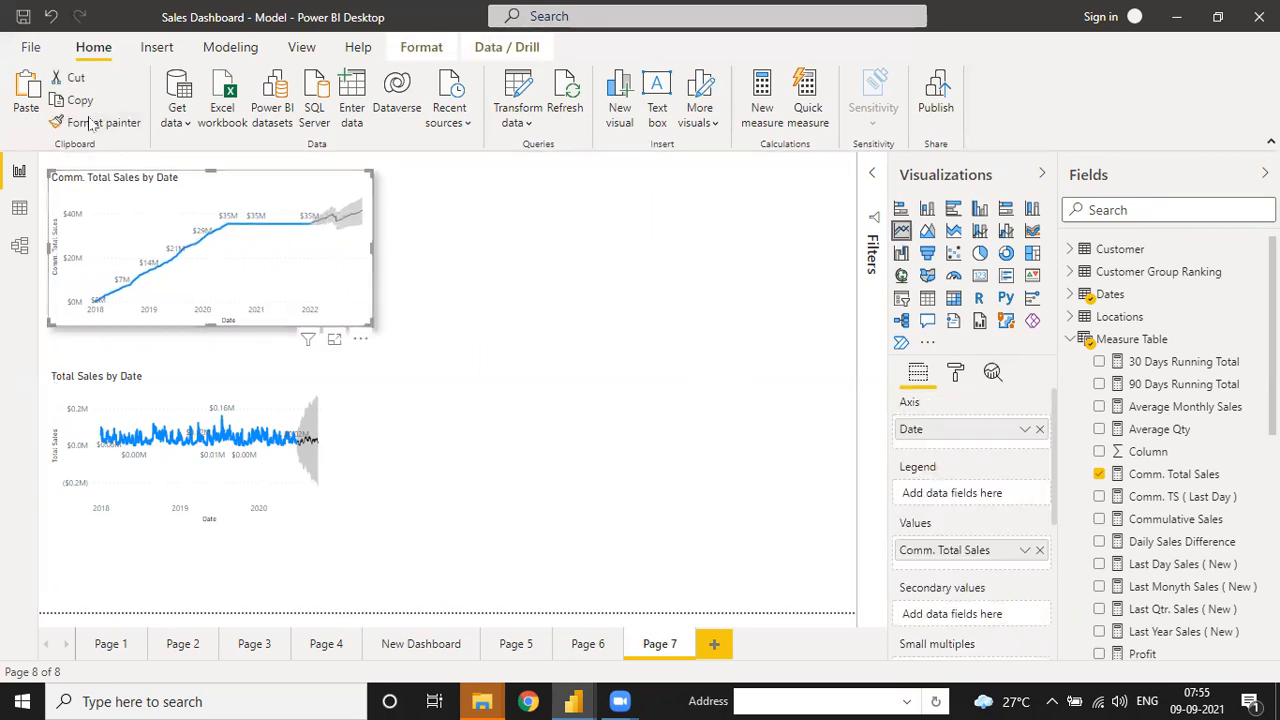
left_click(210, 364)
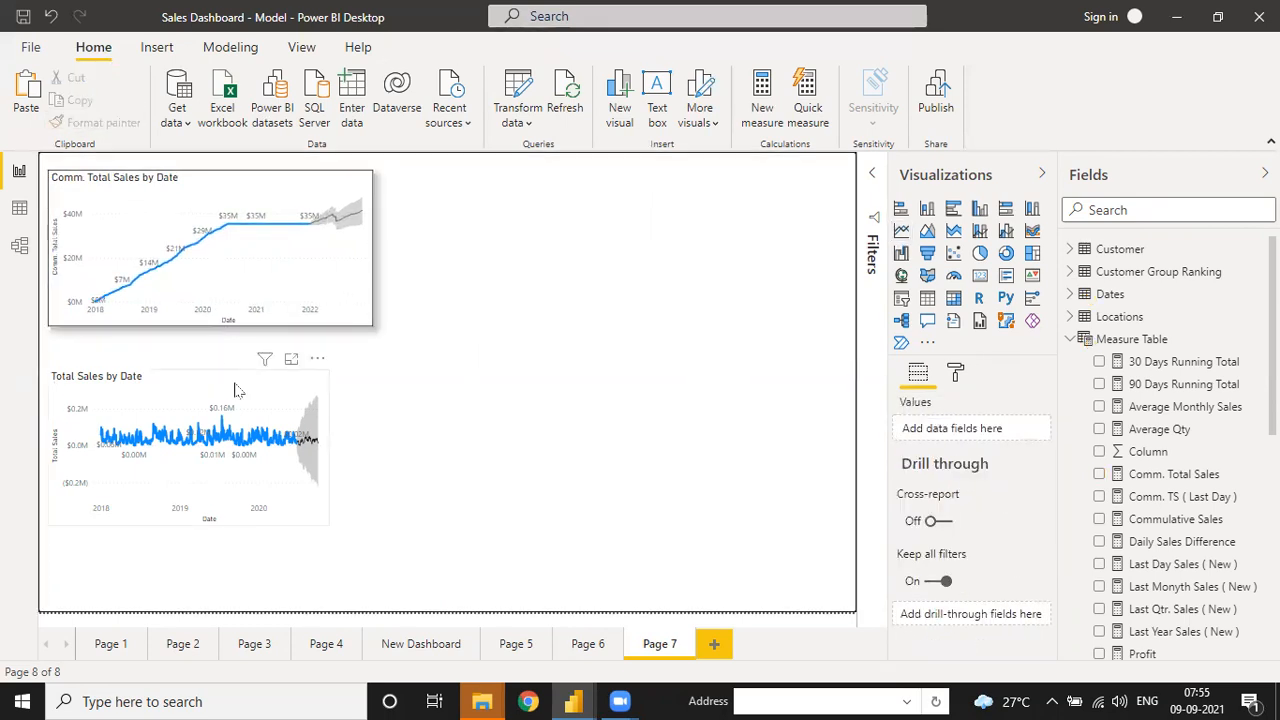
left_click(235, 390)
- Copy the Comm. chart's formatting onto the Total Sales chart and widen it to match
left_click(170, 260)
left_click(95, 128)
left_click(240, 410)
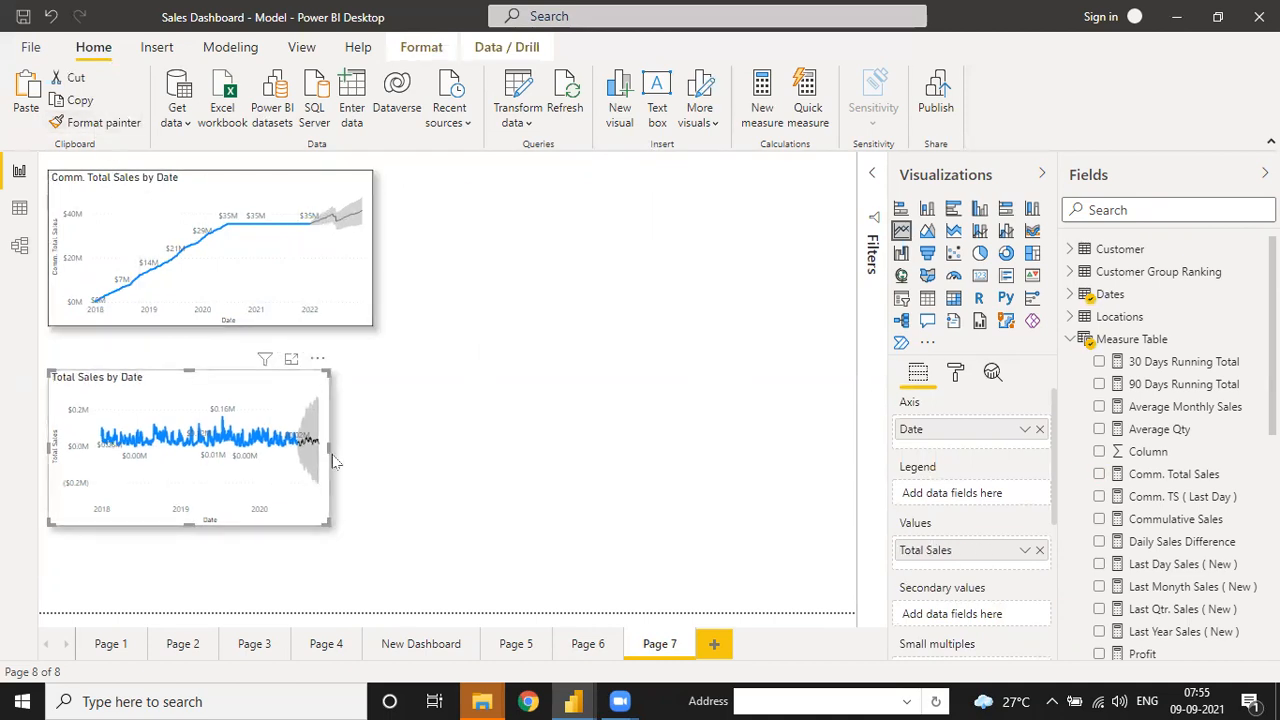
left_click_drag(329, 446, 376, 453)
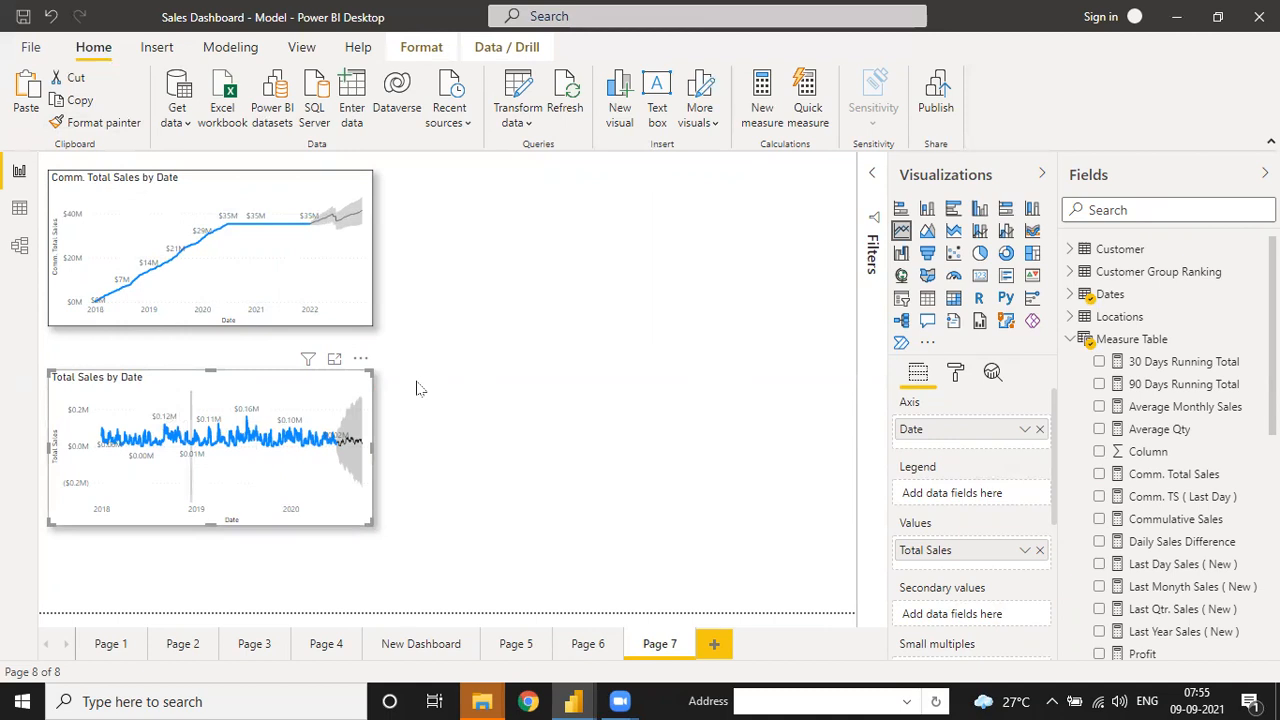
left_click(452, 300)
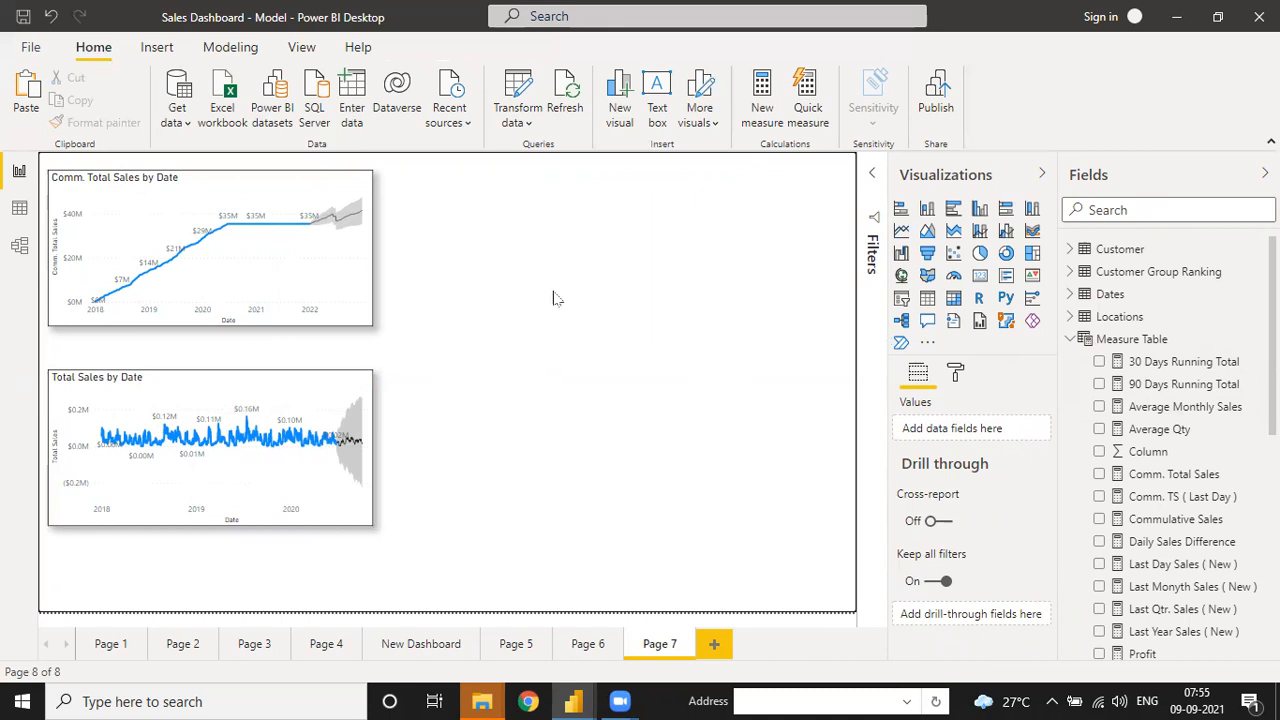
left_click(328, 264)
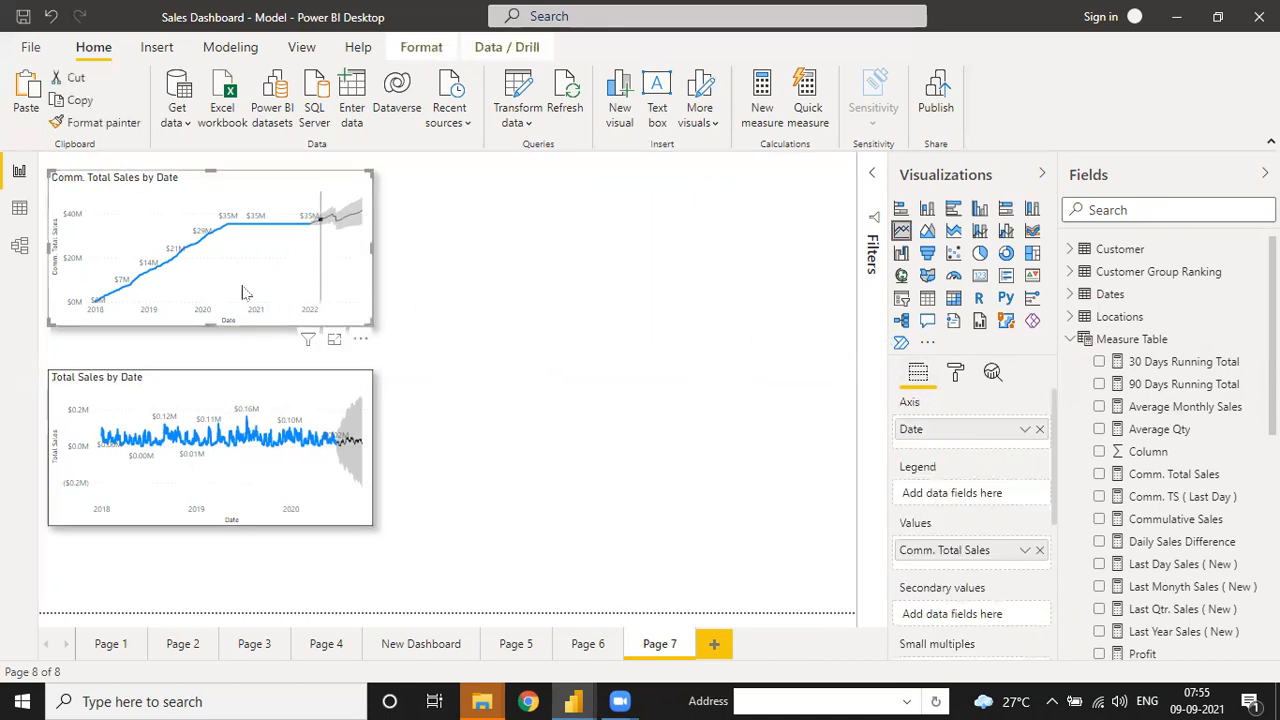
- Duplicate the Comm. Total Sales chart beside the original and remove Comm. Total Sales from the copy
left_click(74, 101)
left_click(25, 100)
left_click_drag(370, 172, 719, 168)
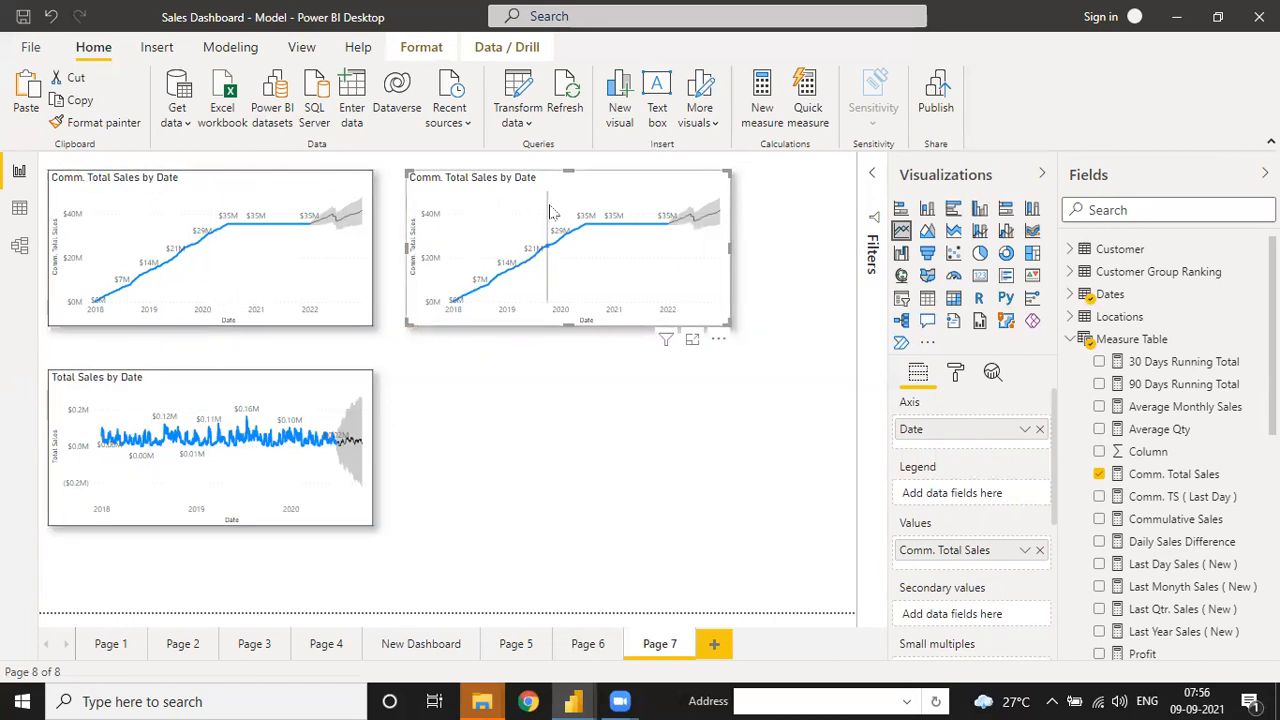
left_click(1039, 550)
scroll(1128, 537, "down", 10)
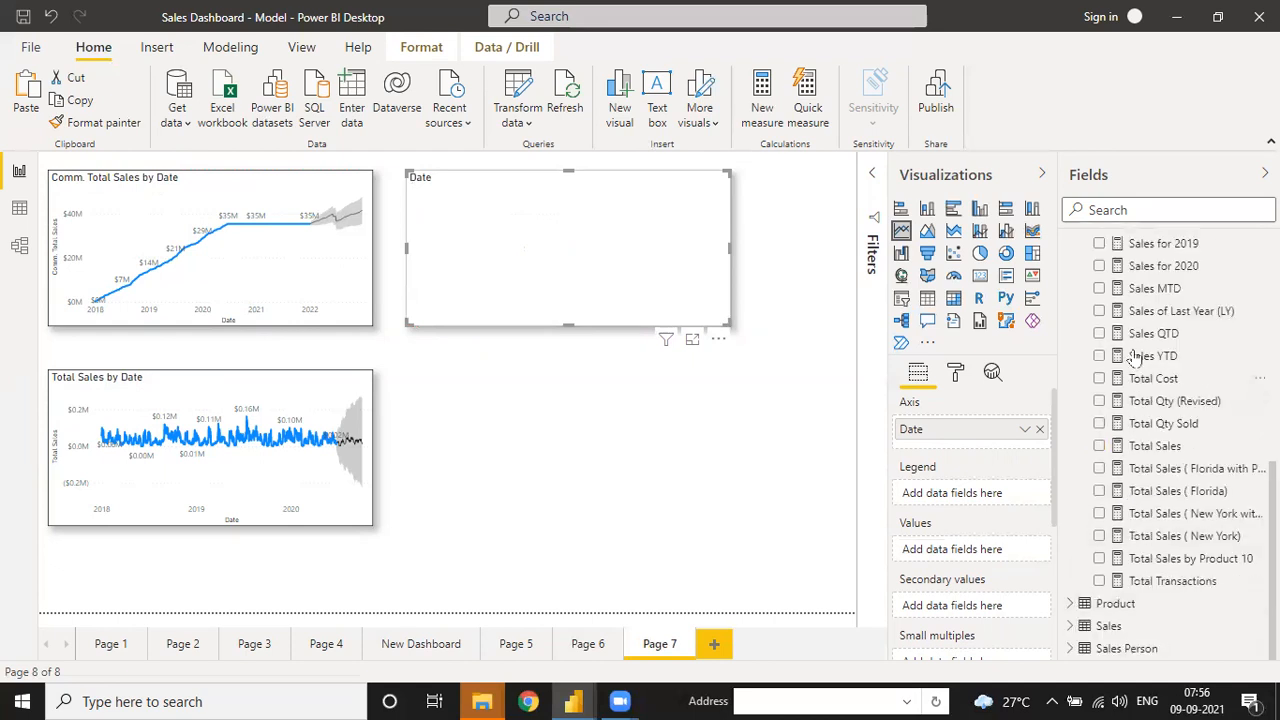
scroll(1150, 500, "up", 9)
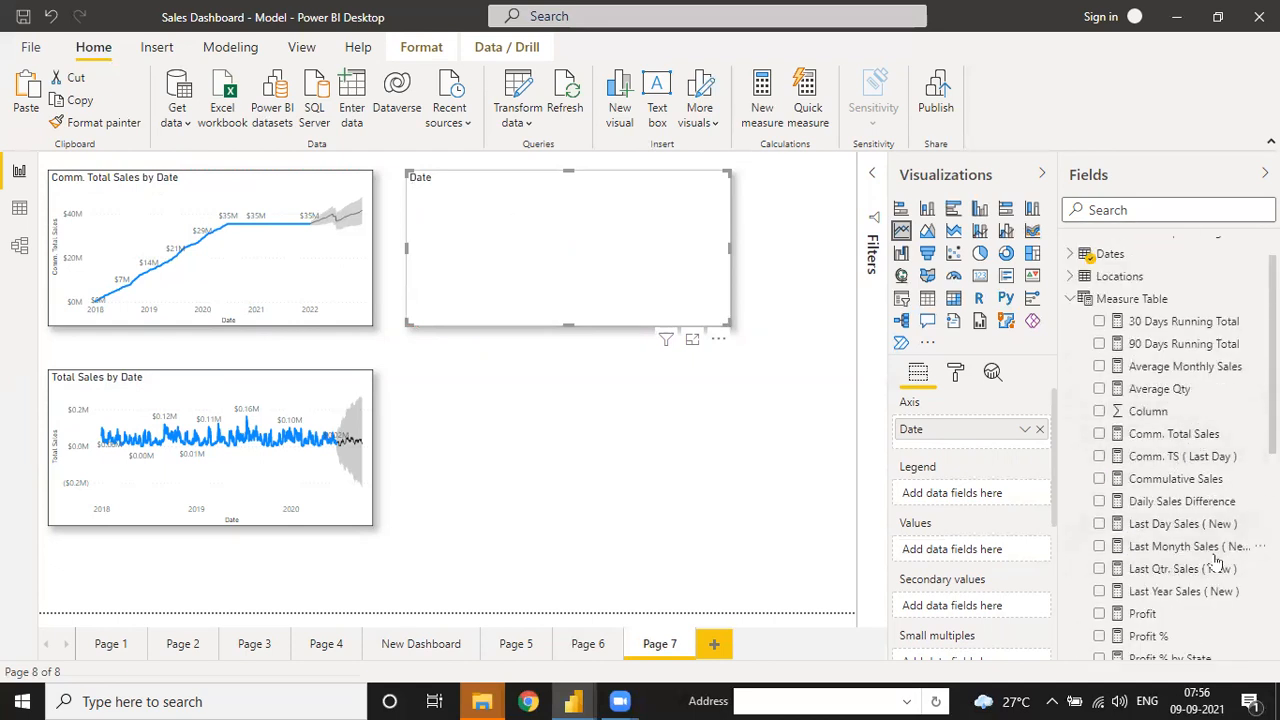
scroll(1165, 450, "down", 3)
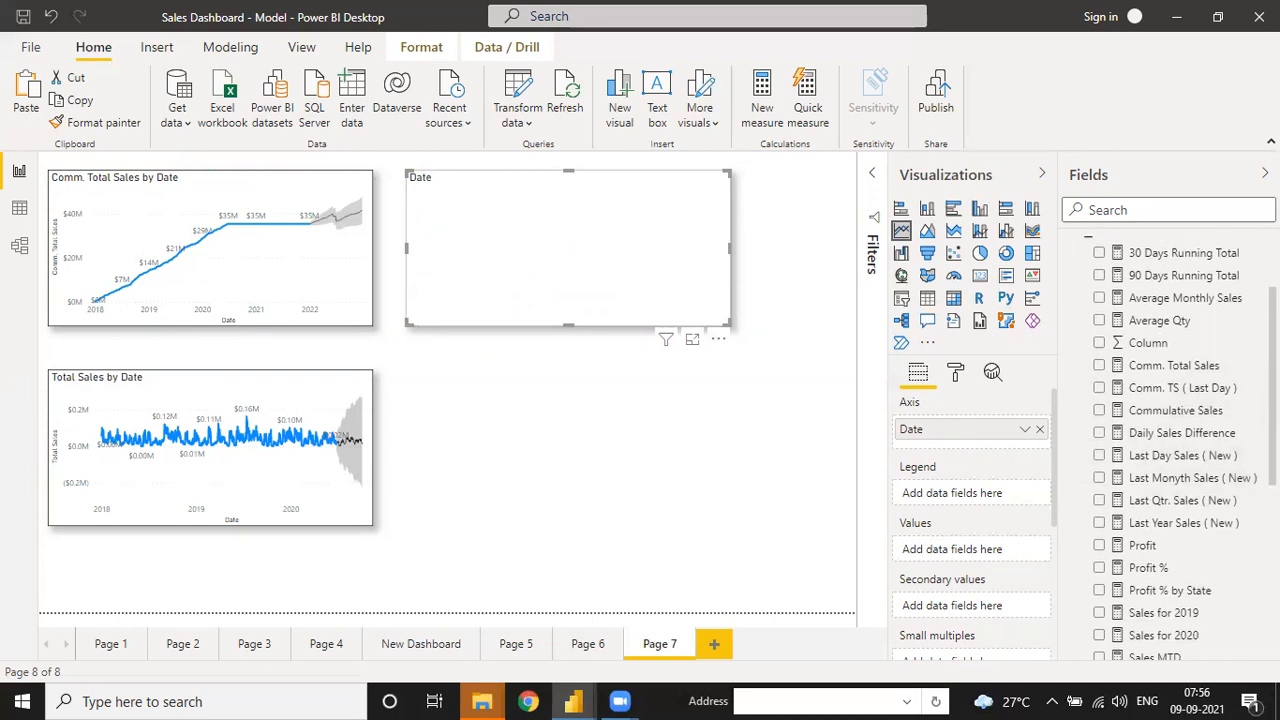
scroll(1184, 447, "down", 2)
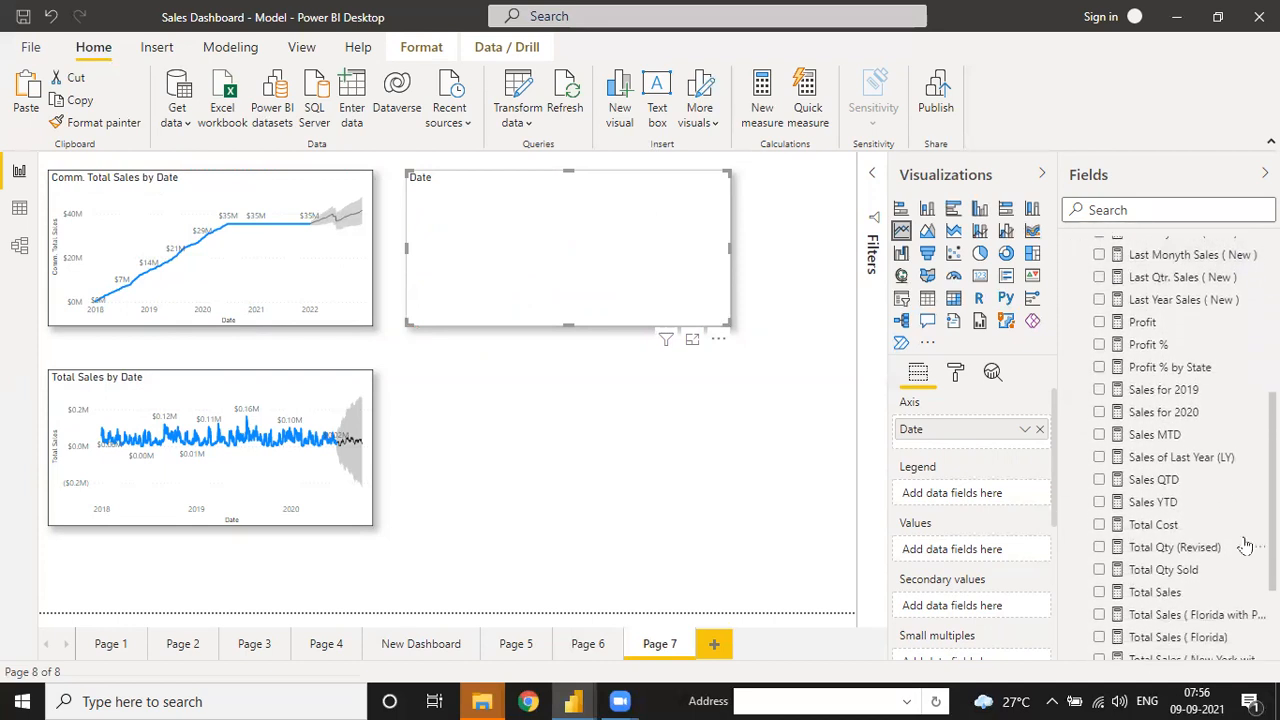
- Plot Sales of Last Year (LY) in the copy and make it wider and shorter
left_click(1100, 459)
left_click(1101, 460)
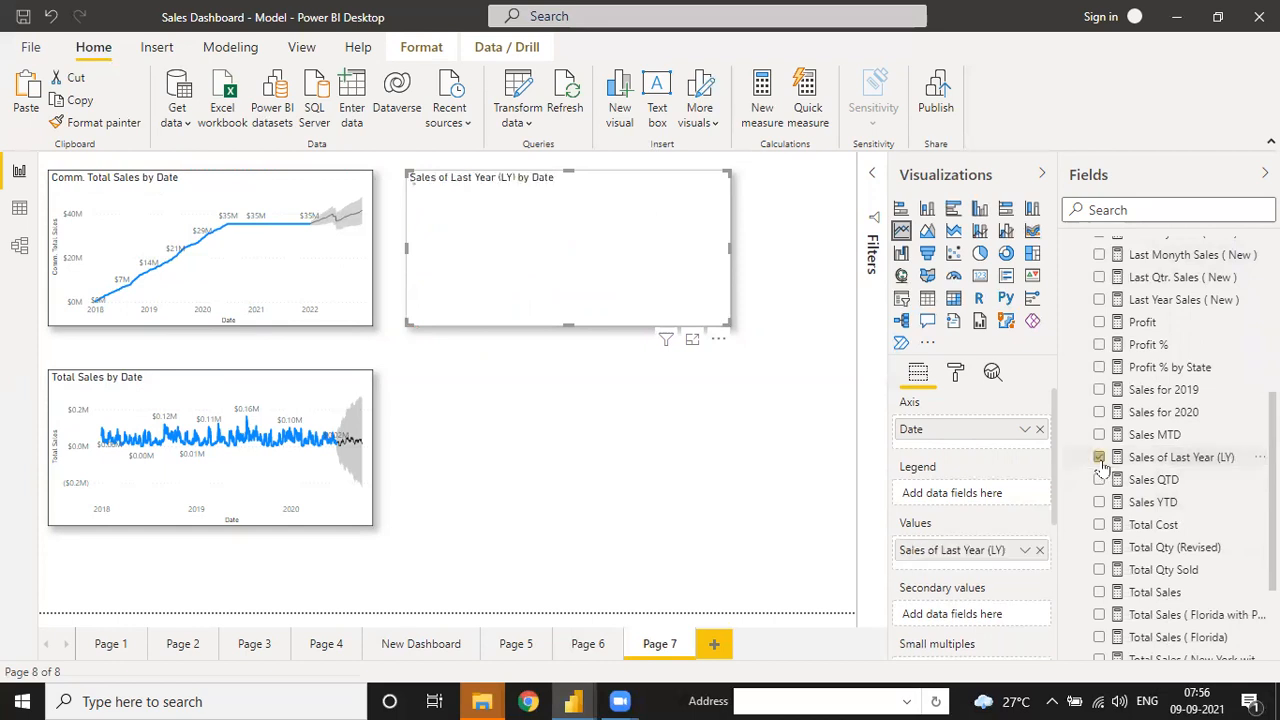
left_click_drag(724, 322, 784, 340)
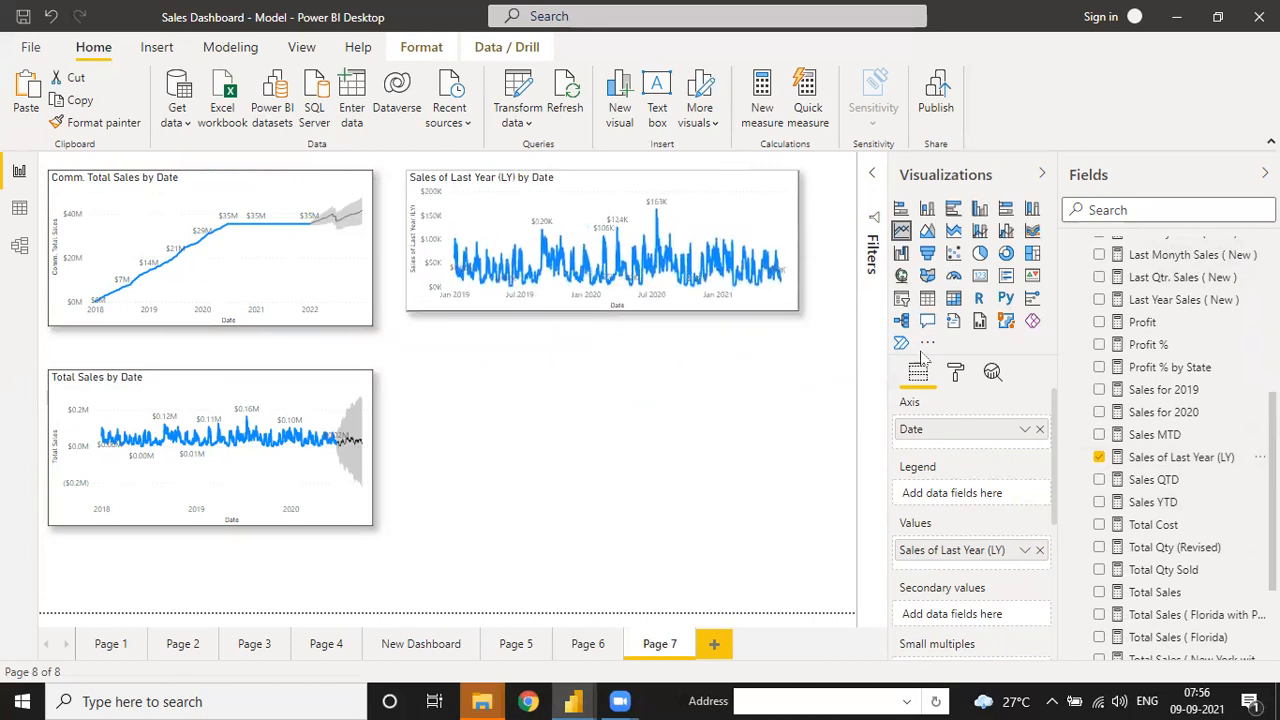
left_click(992, 372)
scroll(930, 585, "down", 1)
- Add a forecast to the Sales of Last Year (LY) chart with a length of 180
scroll(930, 585, "down", 1)
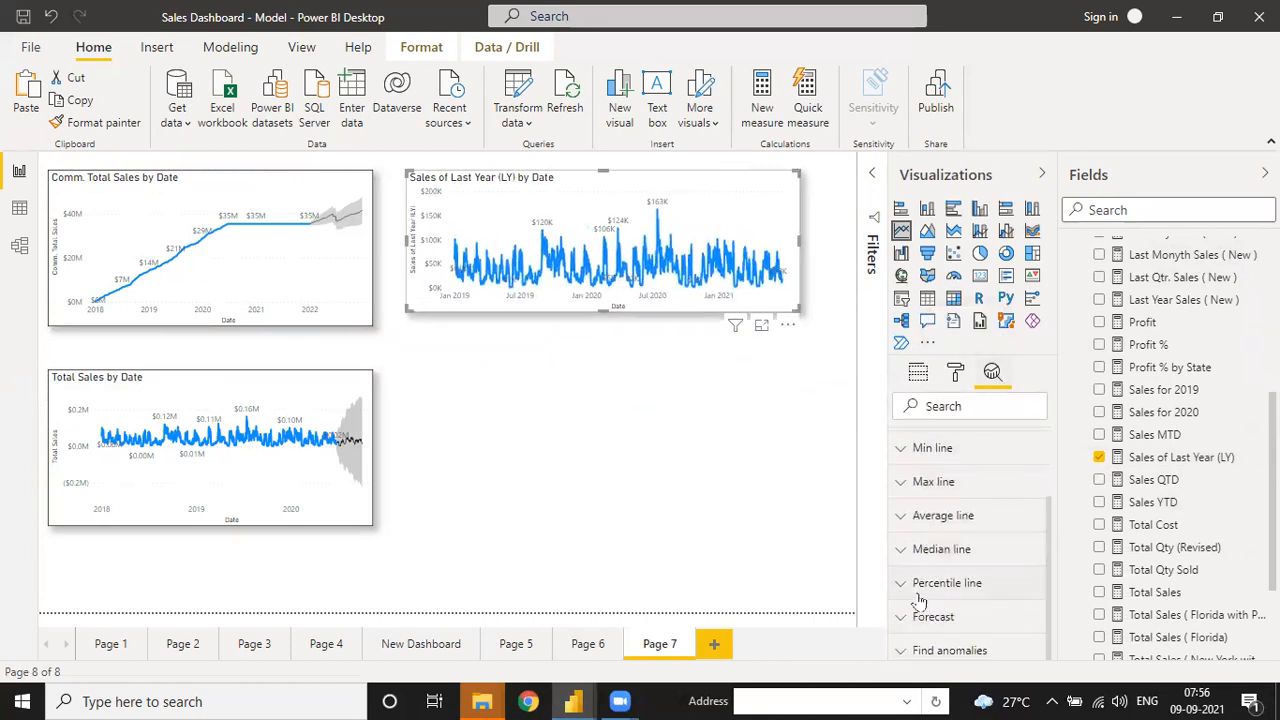
left_click(932, 617)
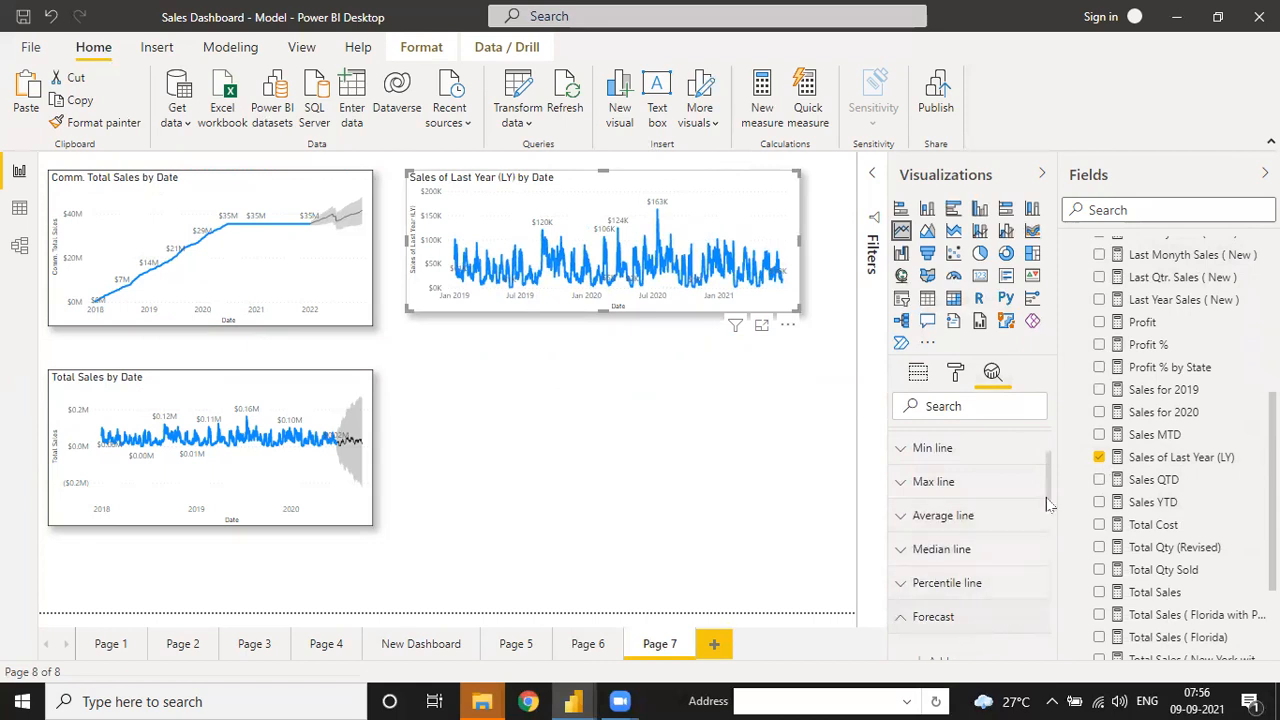
left_click_drag(1051, 505, 1051, 541)
left_click(937, 525)
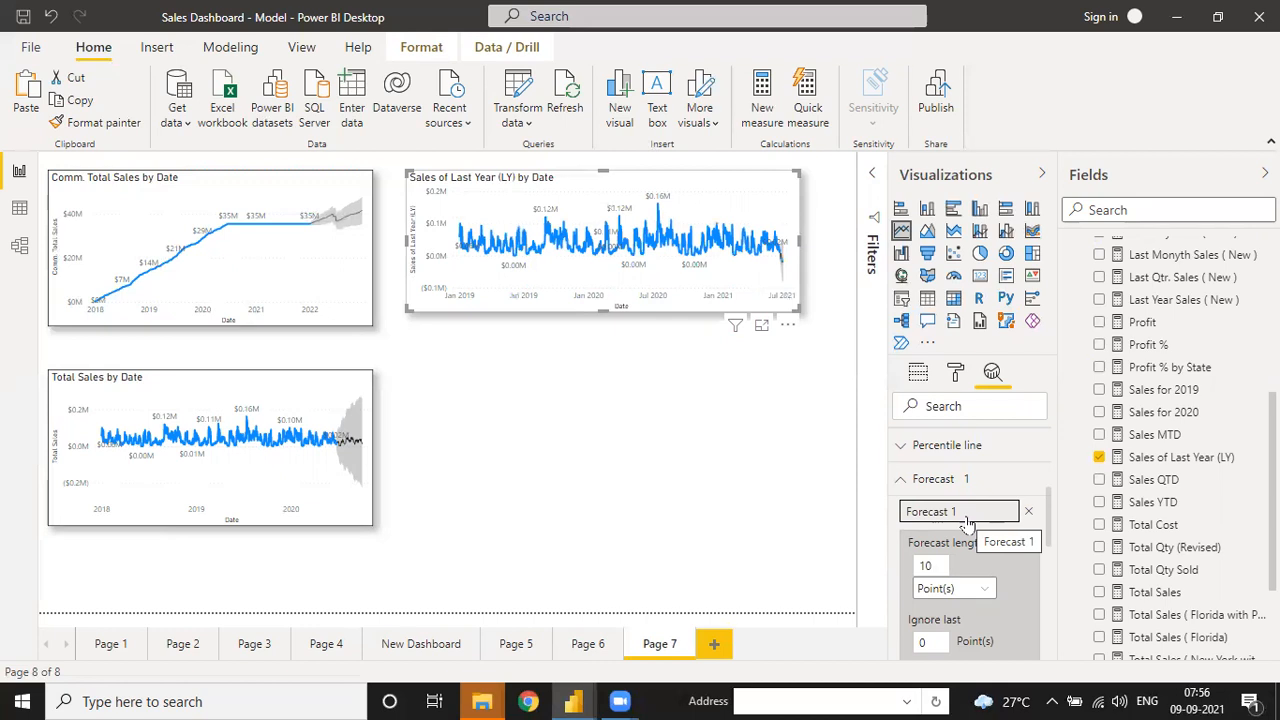
double_click(926, 566)
key("BackSpace")
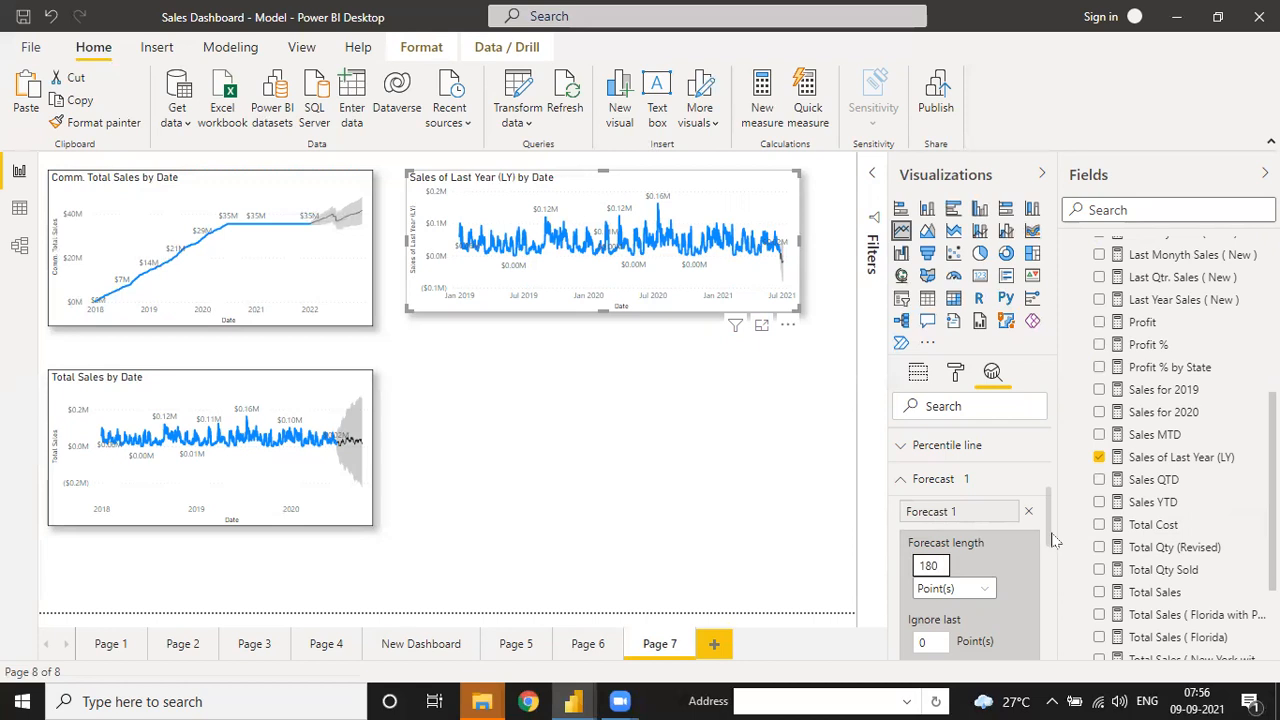
- Set the forecast to 99% confidence with seasonality 180 and apply it
scroll(1050, 540, "down", 3)
left_click(955, 513)
left_click(957, 536)
left_click(920, 569)
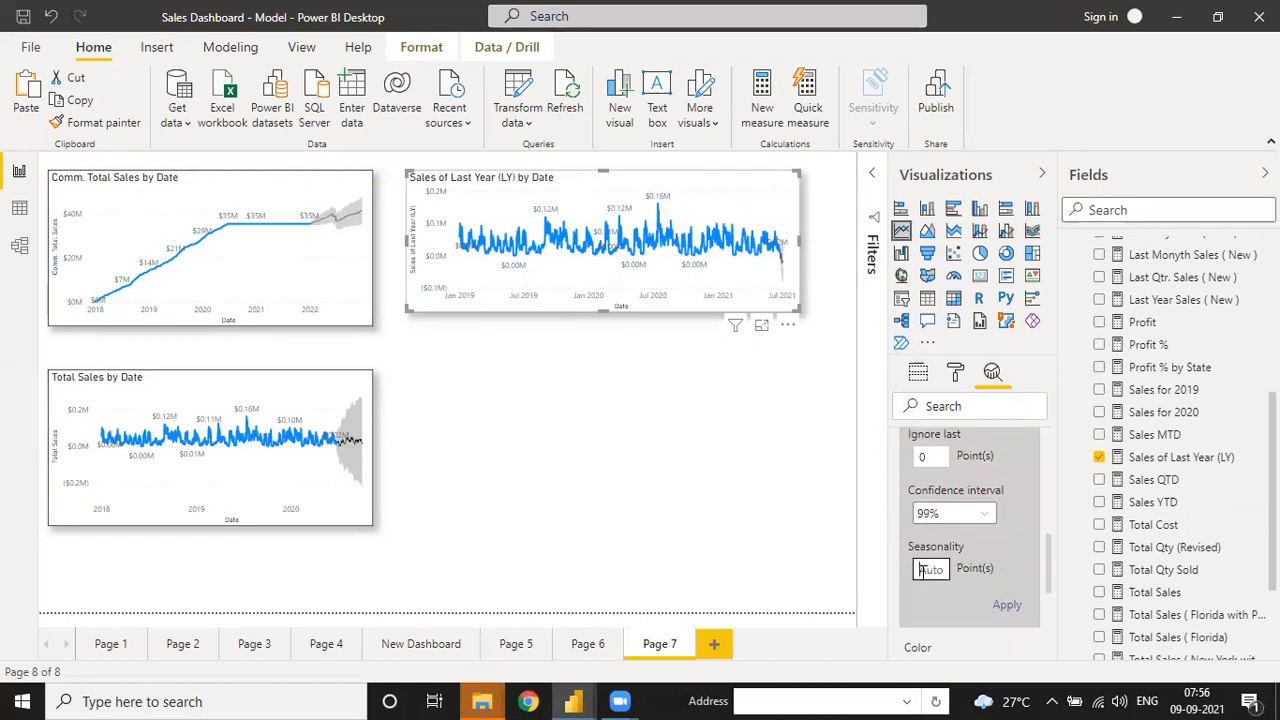
type("180")
left_click(1005, 604)
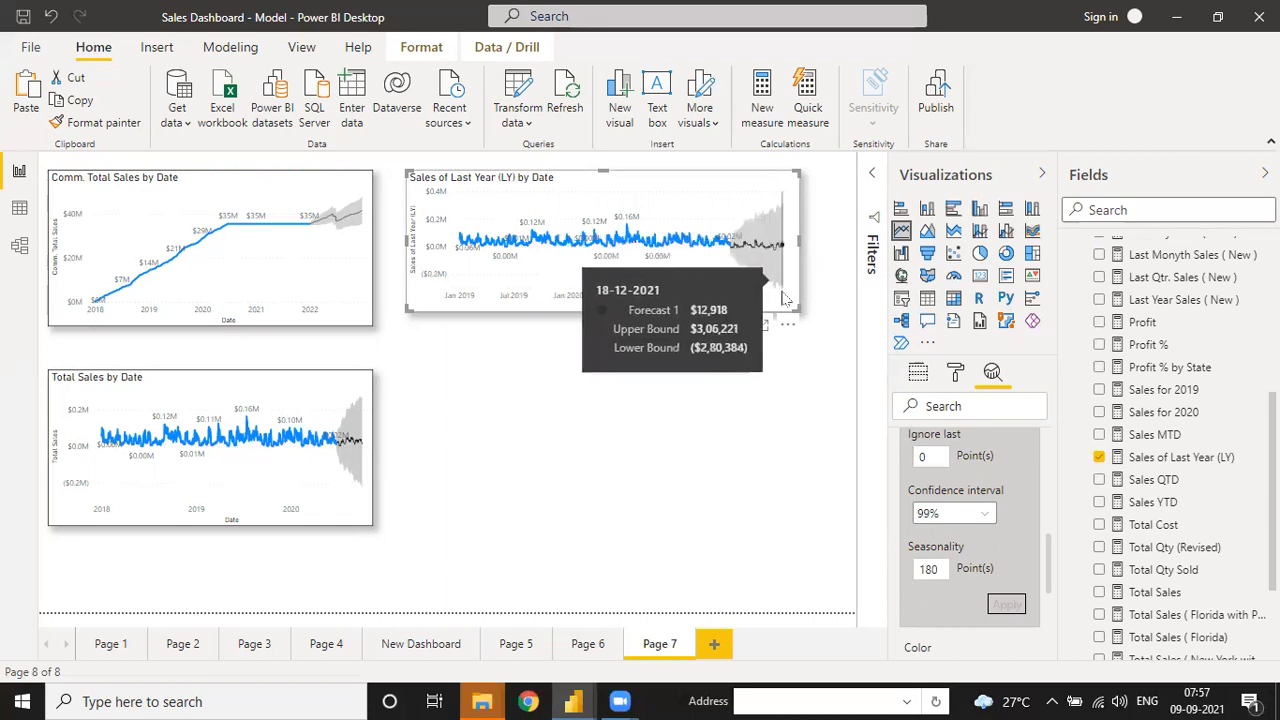
- Make the Sales of Last Year chart taller and make a first edit to its forecast seasonality
left_click_drag(795, 302, 800, 334)
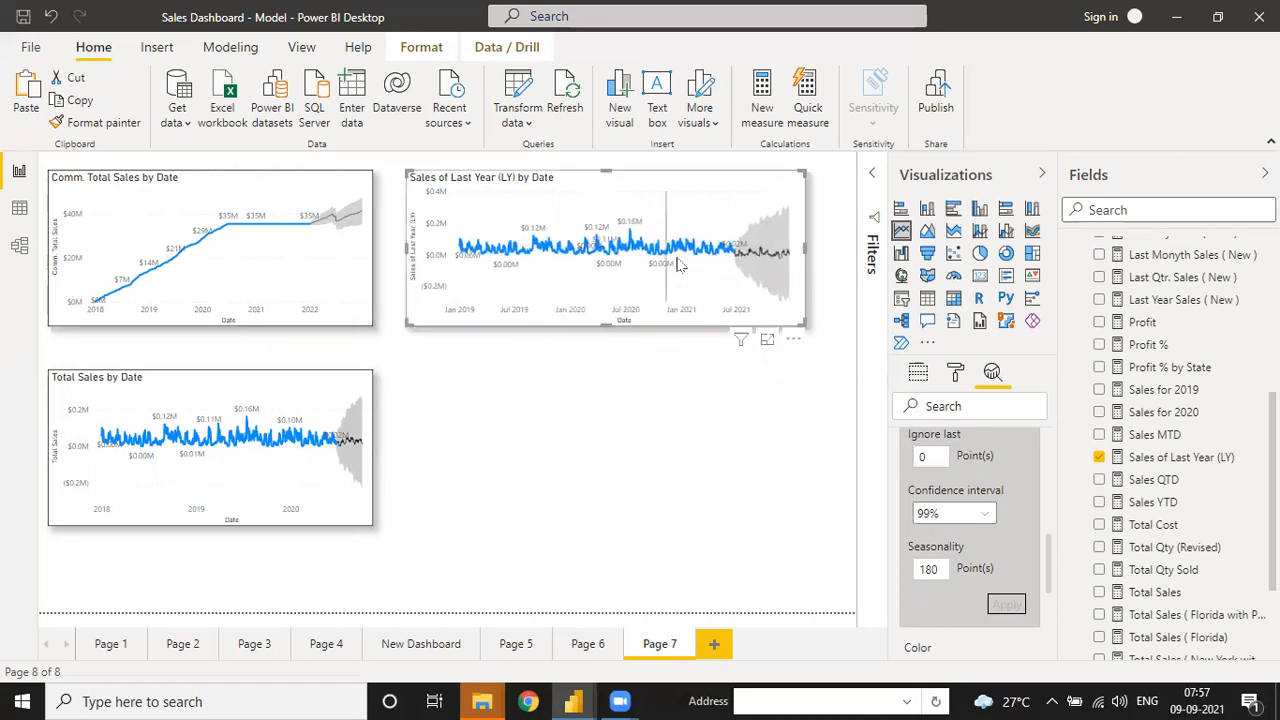
mouse_move(679, 291)
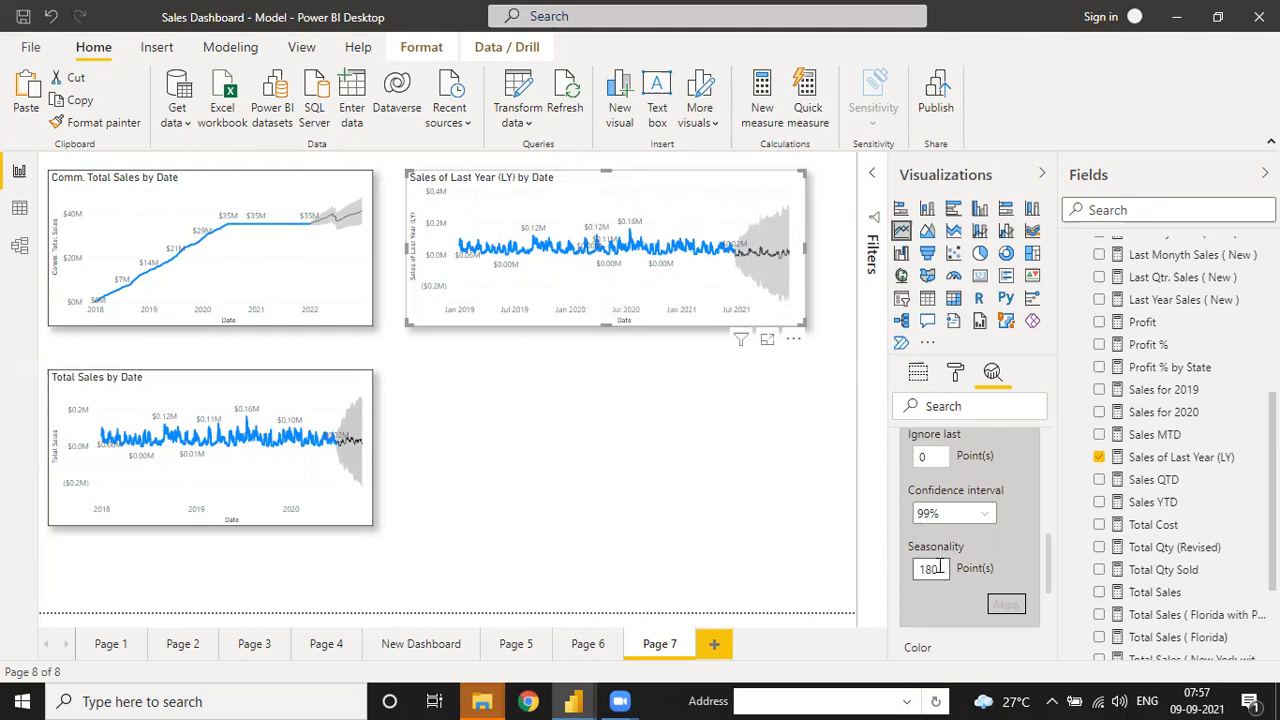
left_click(938, 568)
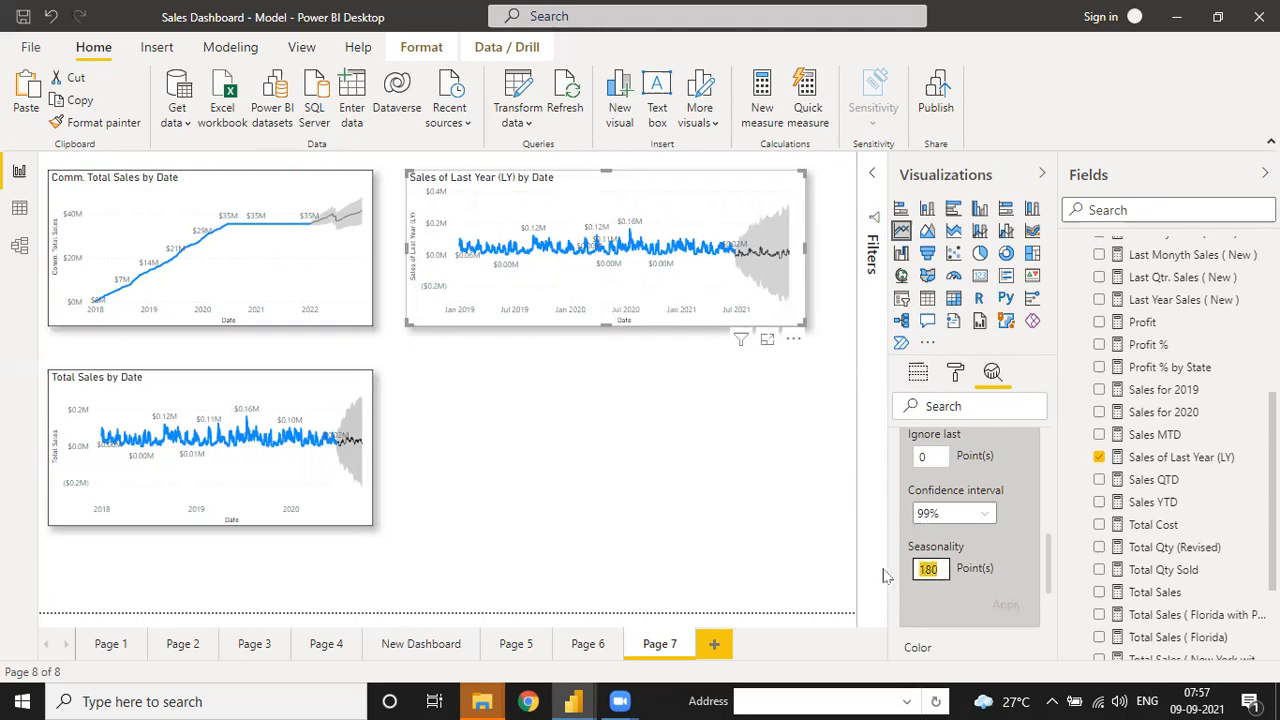
type("1")
left_click(1000, 605)
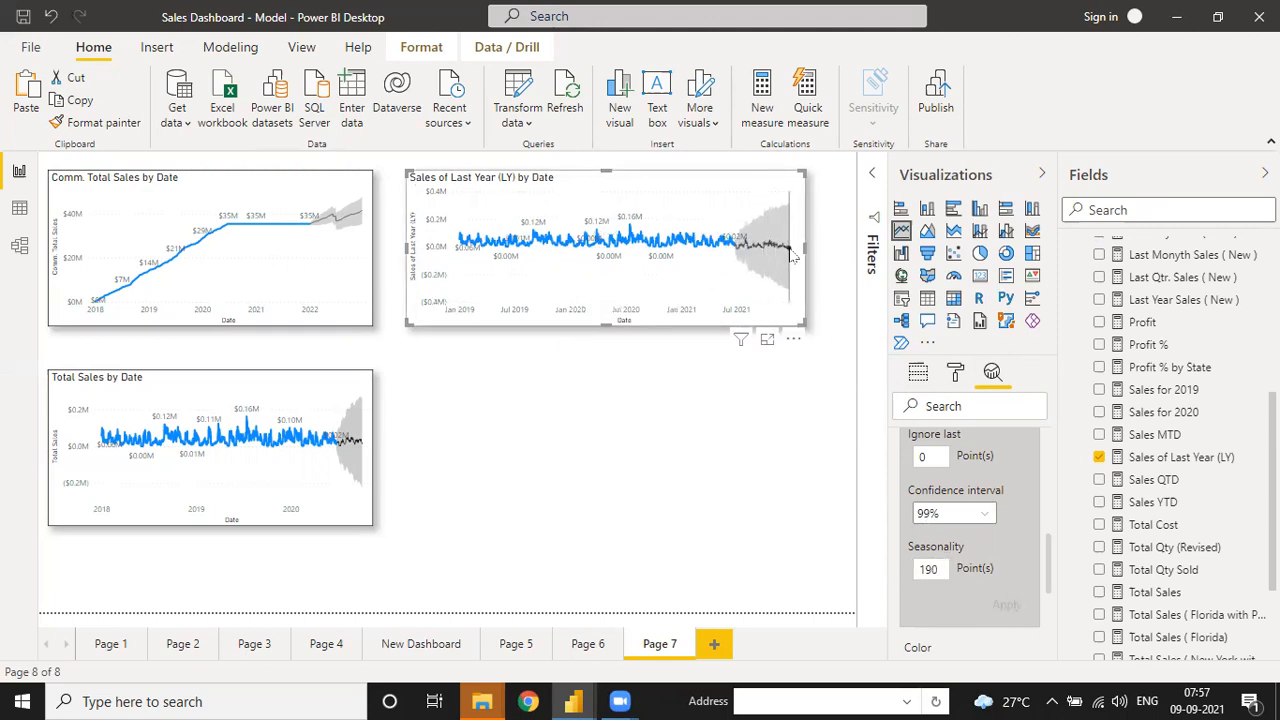
- Reapply the forecast with seasonality 180 and widen the LY chart slightly
left_click(931, 570)
double_click(931, 570)
type("180")
left_click(1005, 605)
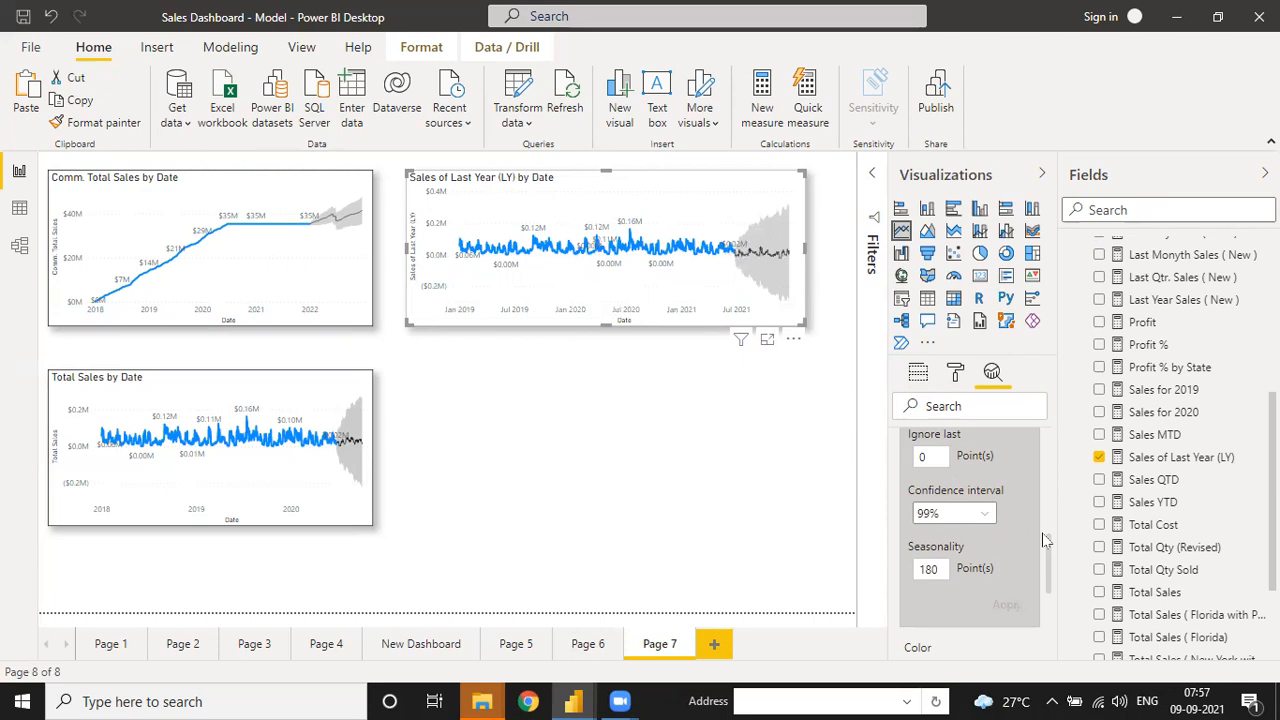
scroll(1048, 548, "up", 3)
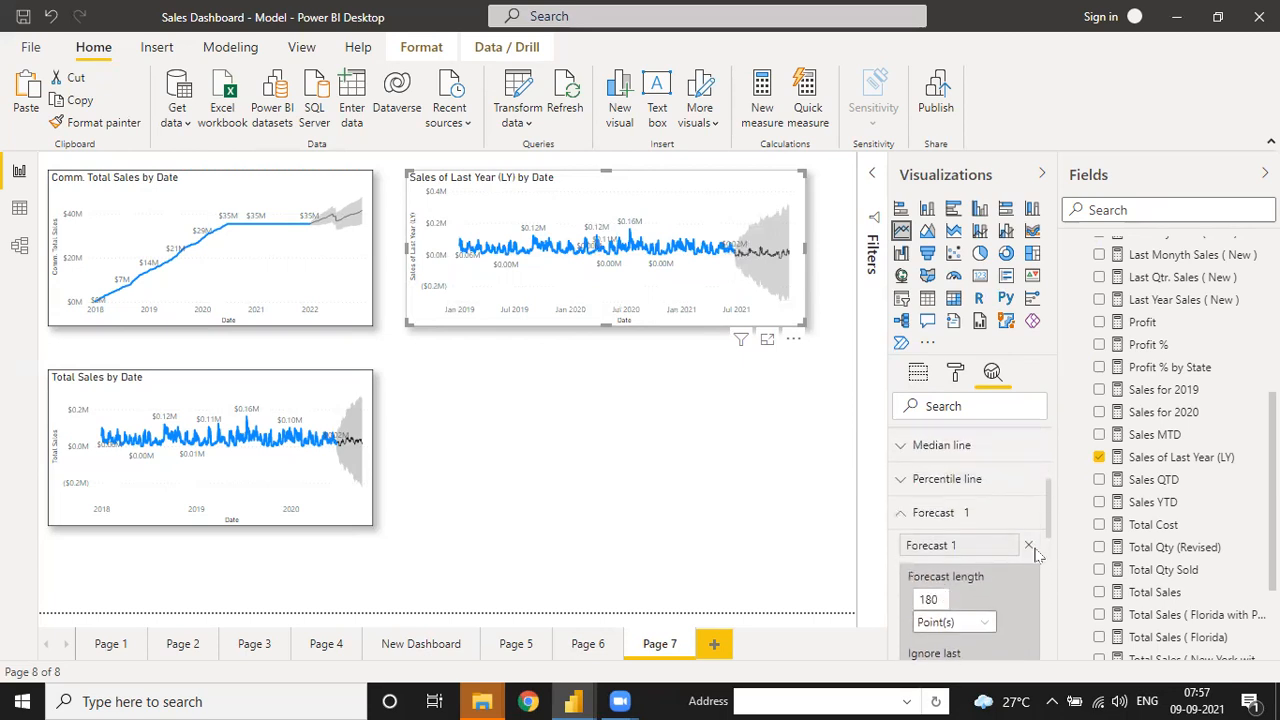
left_click_drag(1046, 529, 1048, 613)
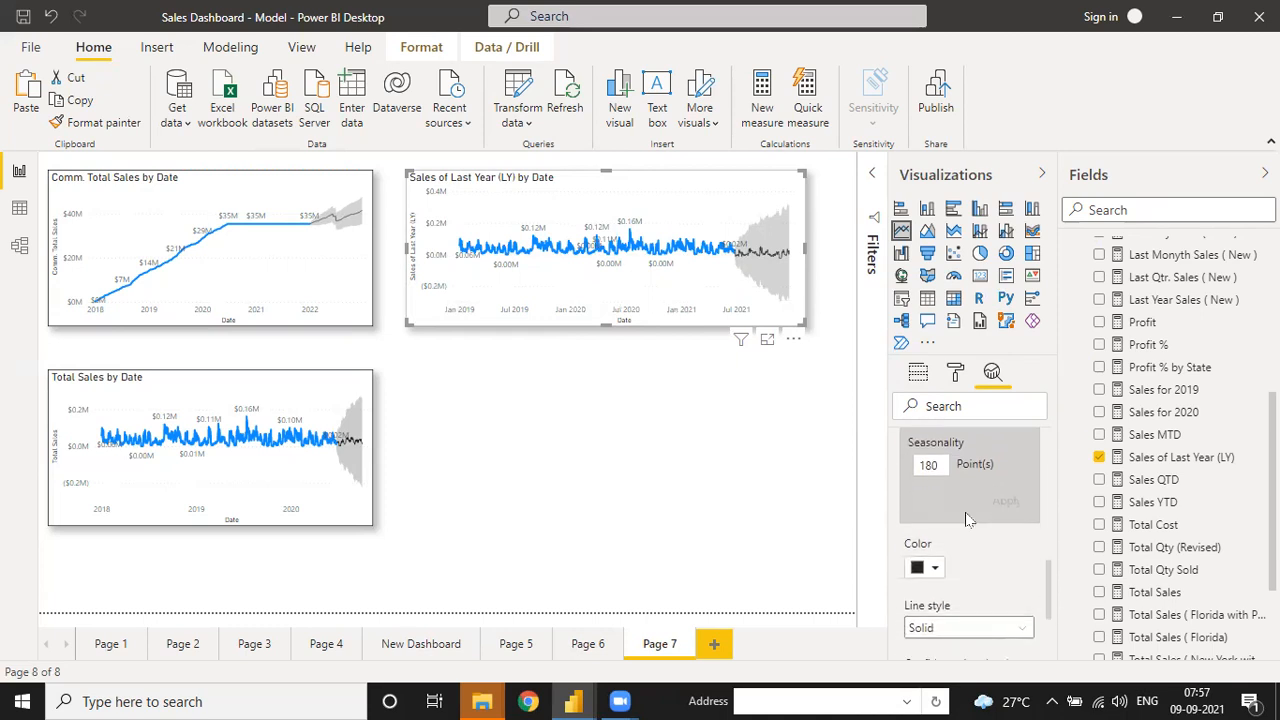
left_click_drag(805, 324, 820, 332)
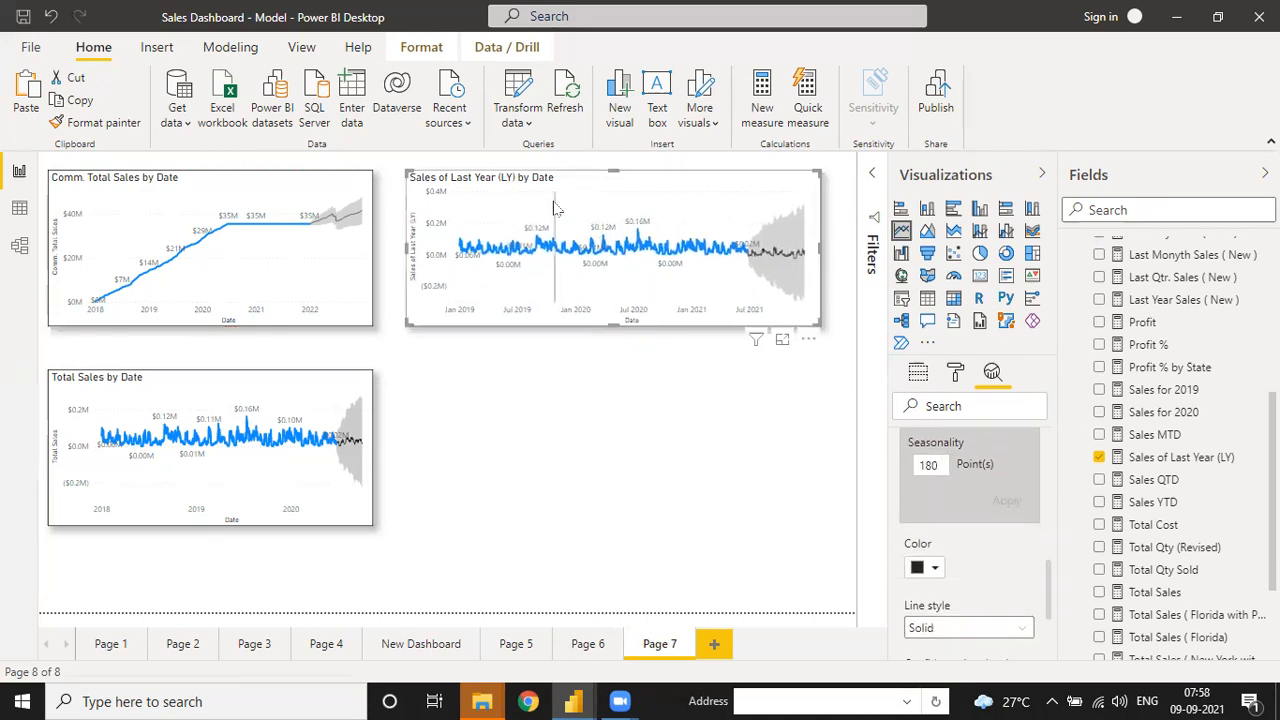
- Duplicate the Sales of Last Year (LY) chart and place the copy below the original
left_click(78, 101)
left_click(25, 98)
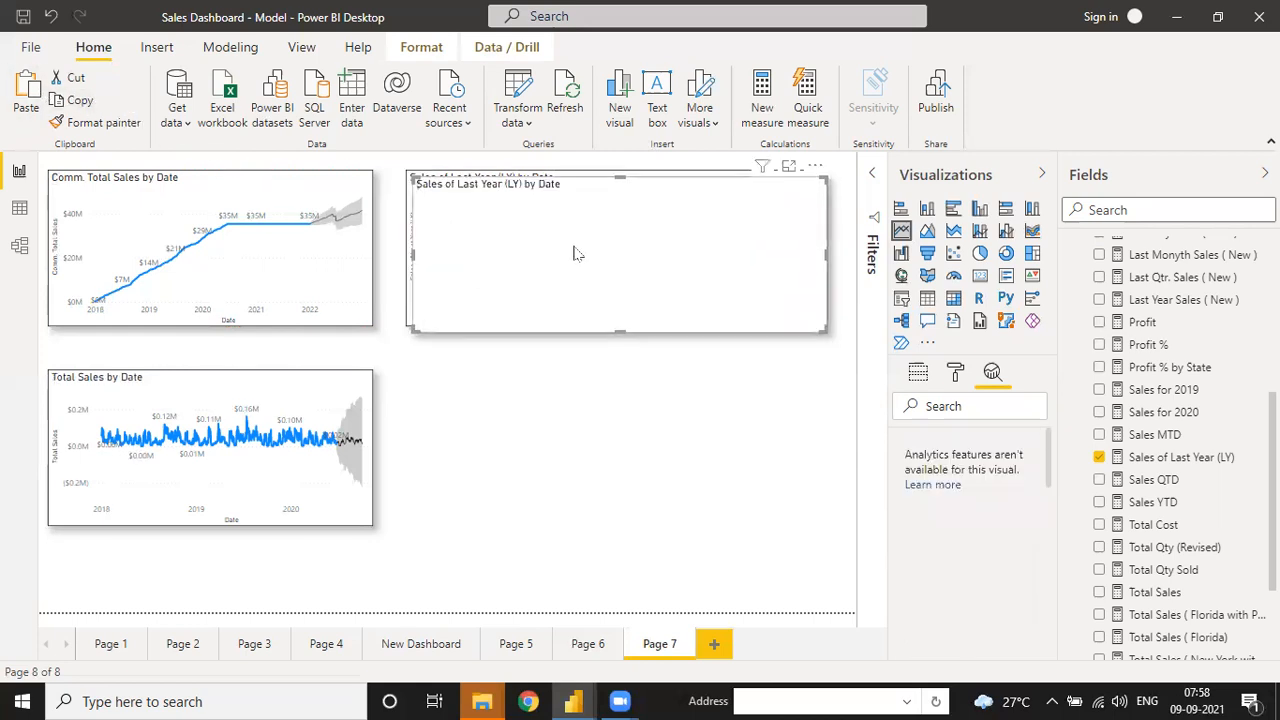
left_click_drag(812, 177, 808, 372)
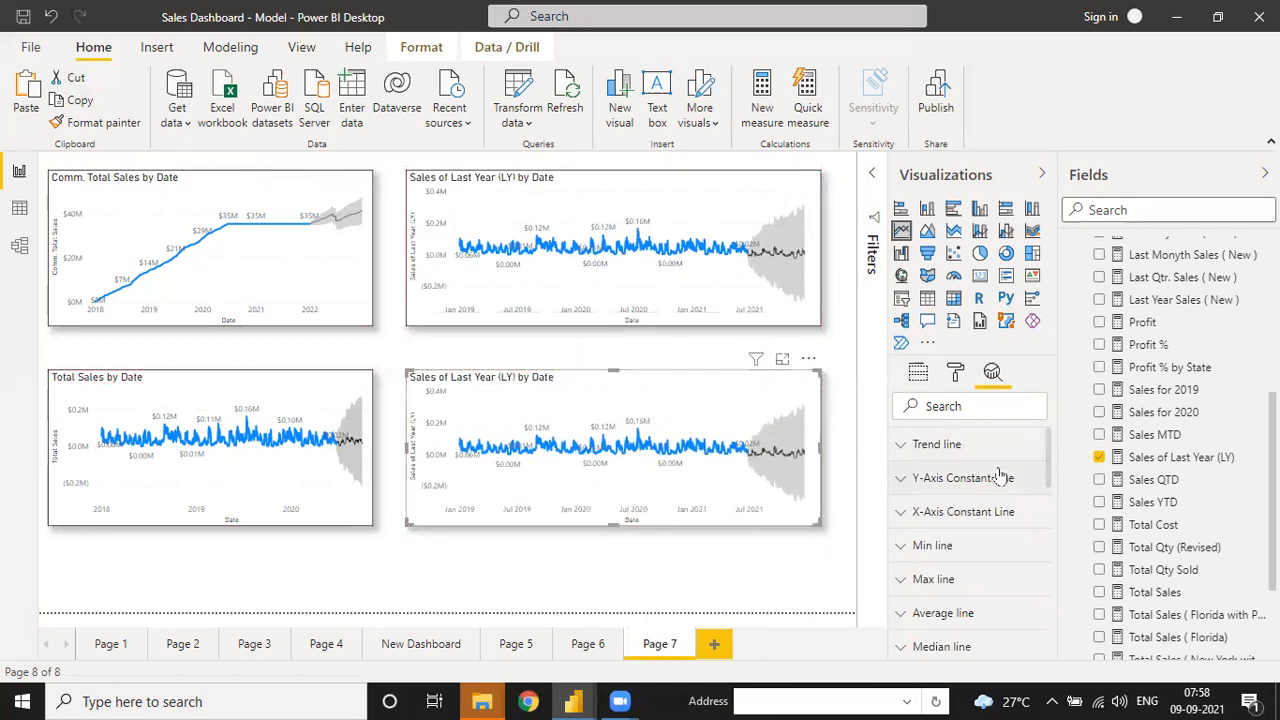
- Replace Sales of Last Year (LY) with Total Qty Sold in the copy and widen it leftward
left_click(912, 382)
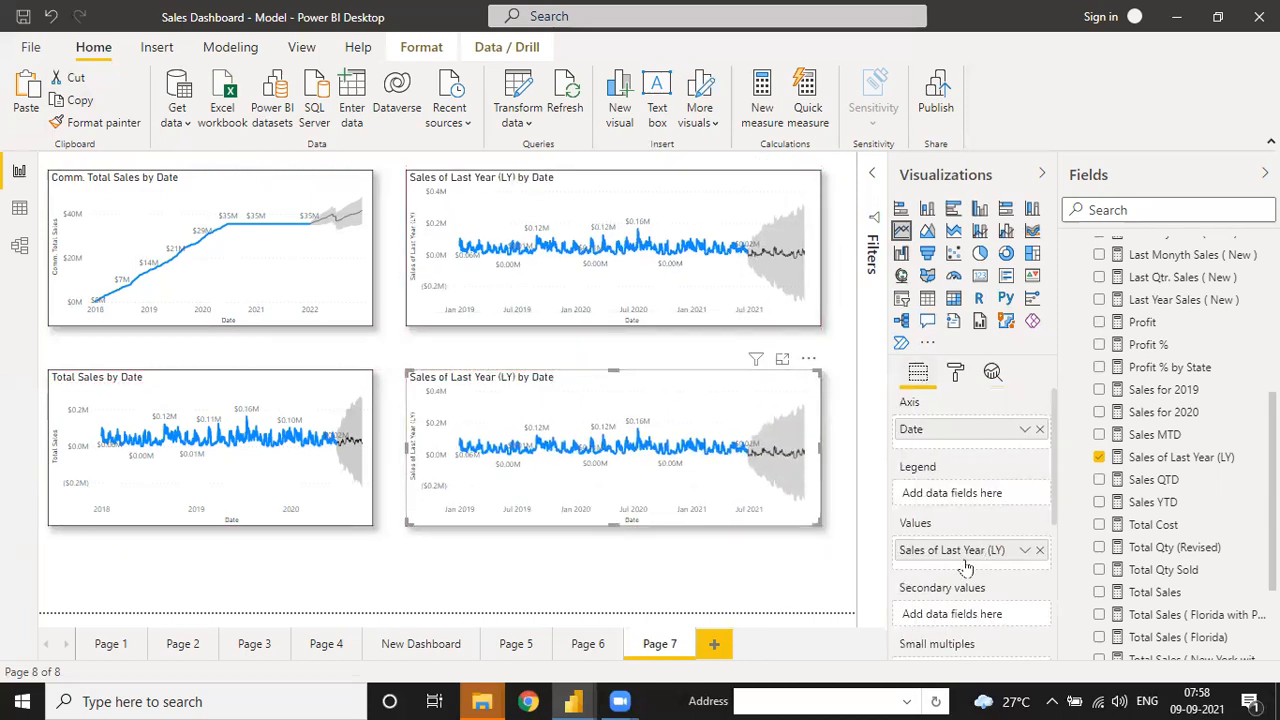
left_click(1039, 551)
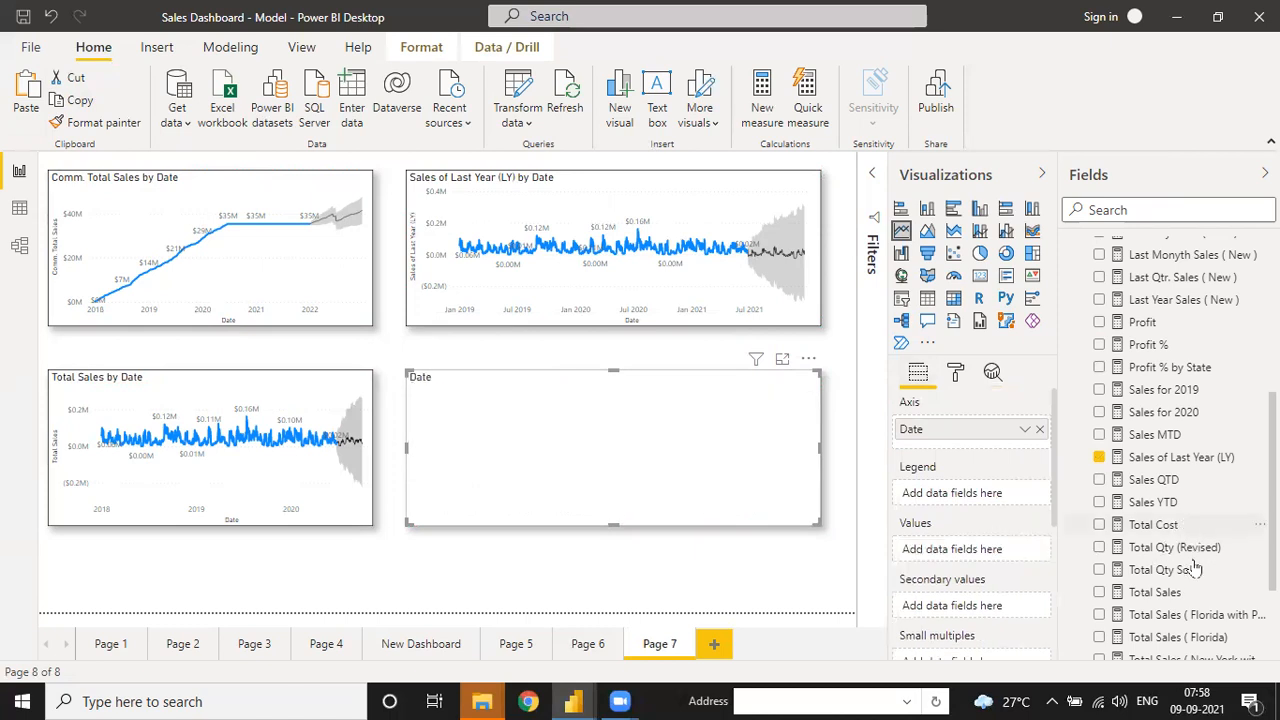
left_click_drag(1180, 575, 966, 549)
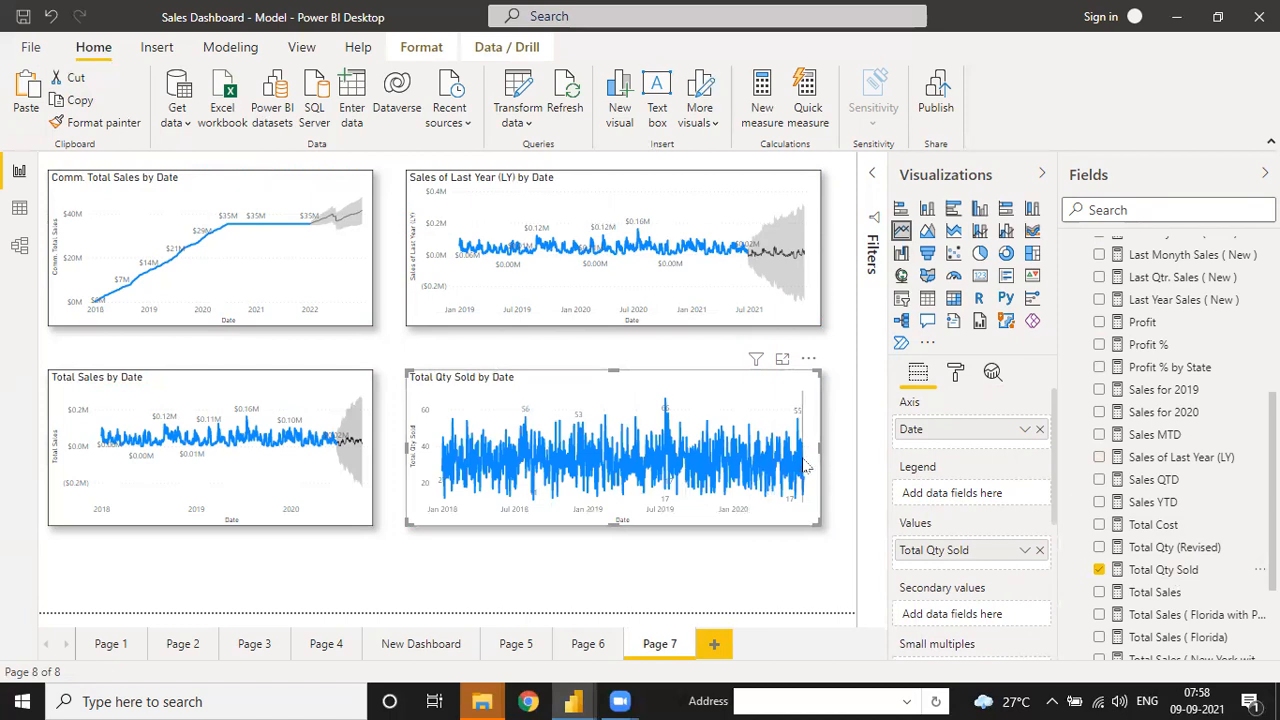
left_click(957, 373)
scroll(1005, 515, "down", 5)
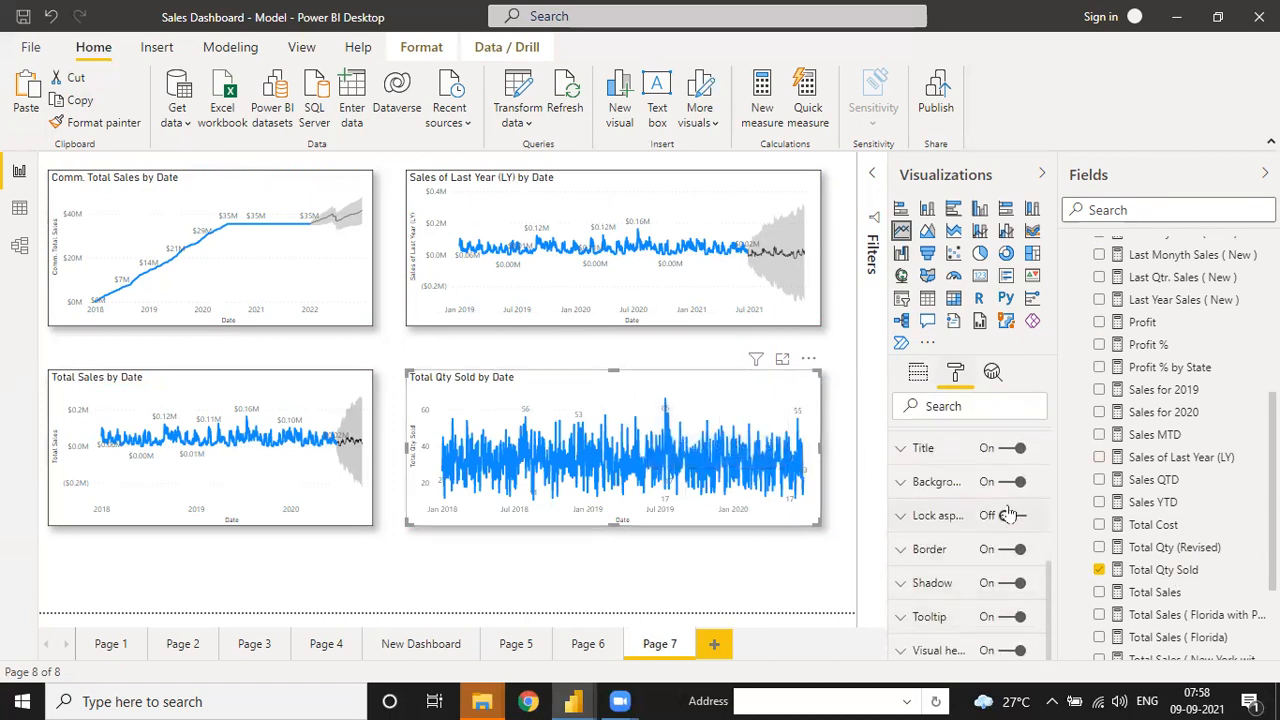
scroll(1010, 510, "up", 5)
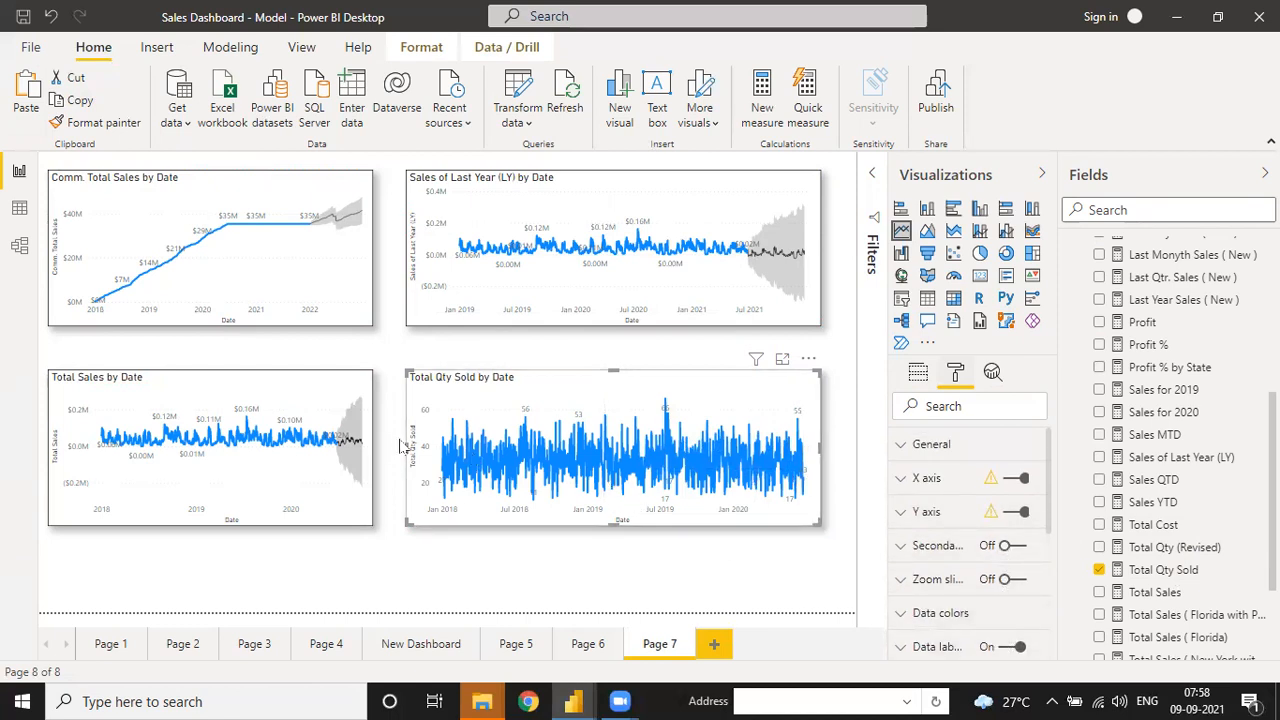
left_click_drag(405, 453, 384, 453)
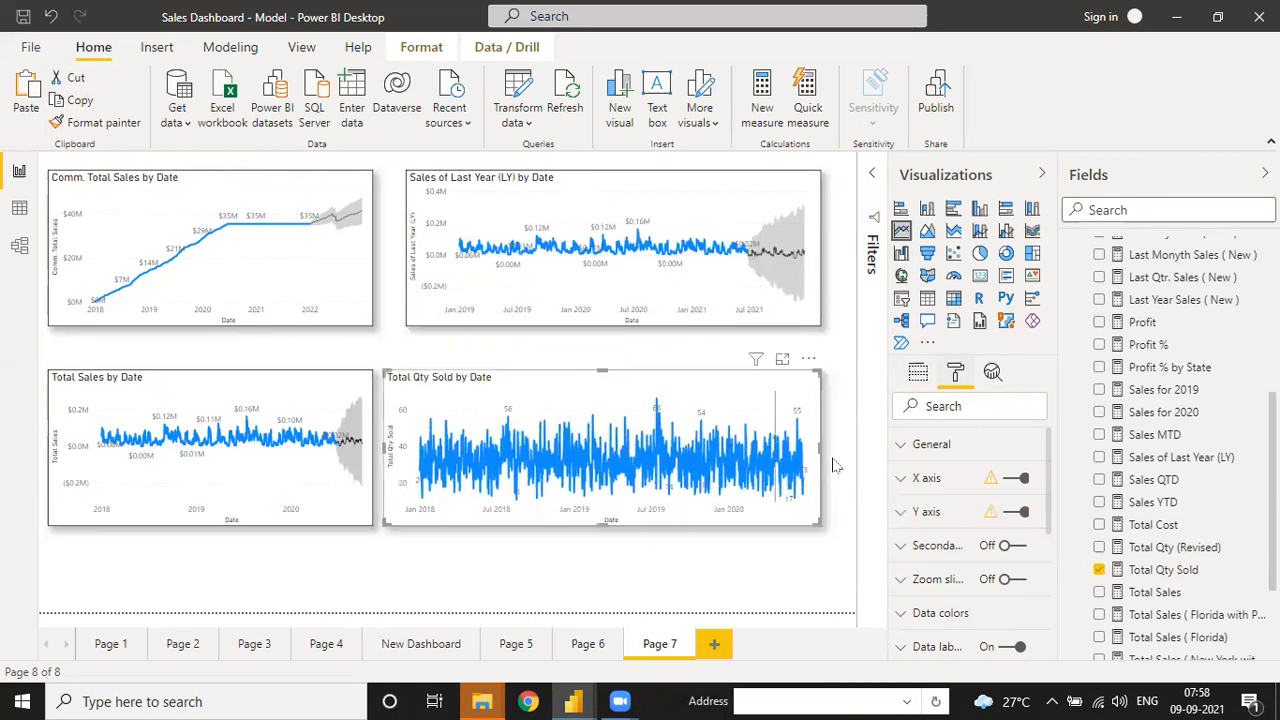
- Add a new forecast to the Total Qty Sold chart and edit its forecast length
left_click(988, 380)
scroll(960, 540, "down", 2)
left_click(1000, 615)
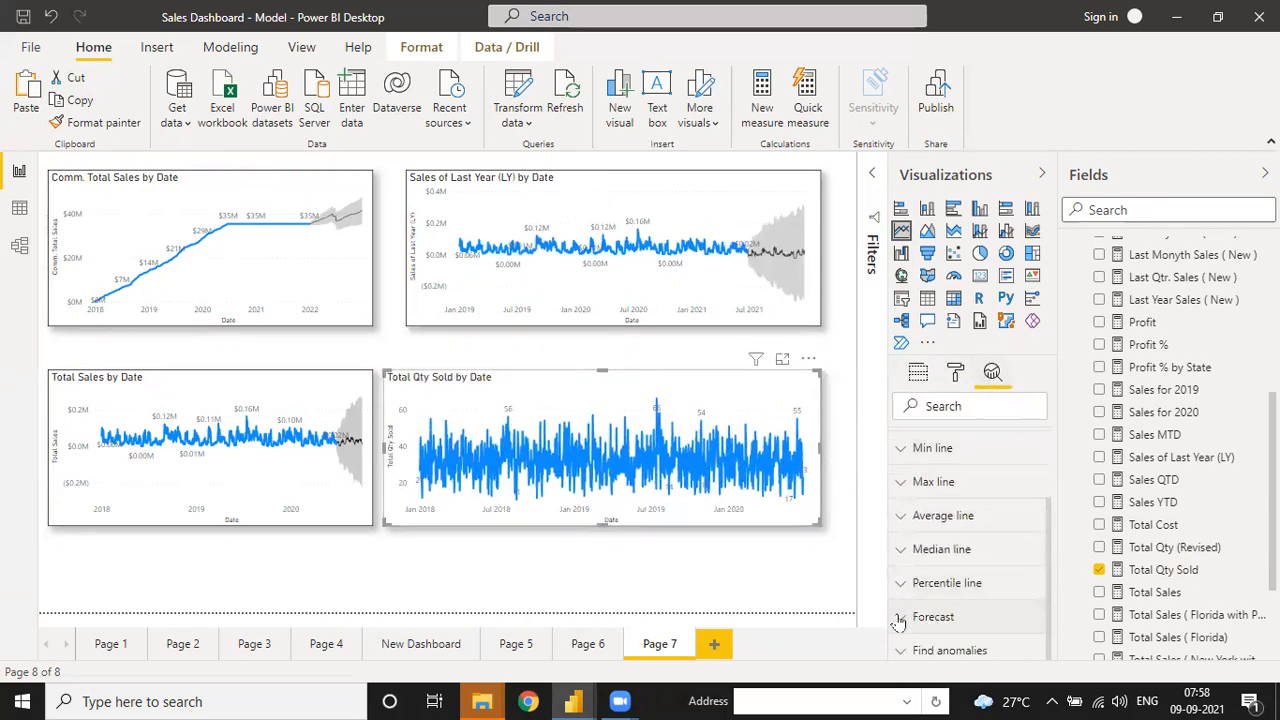
scroll(1040, 530, "down", 3)
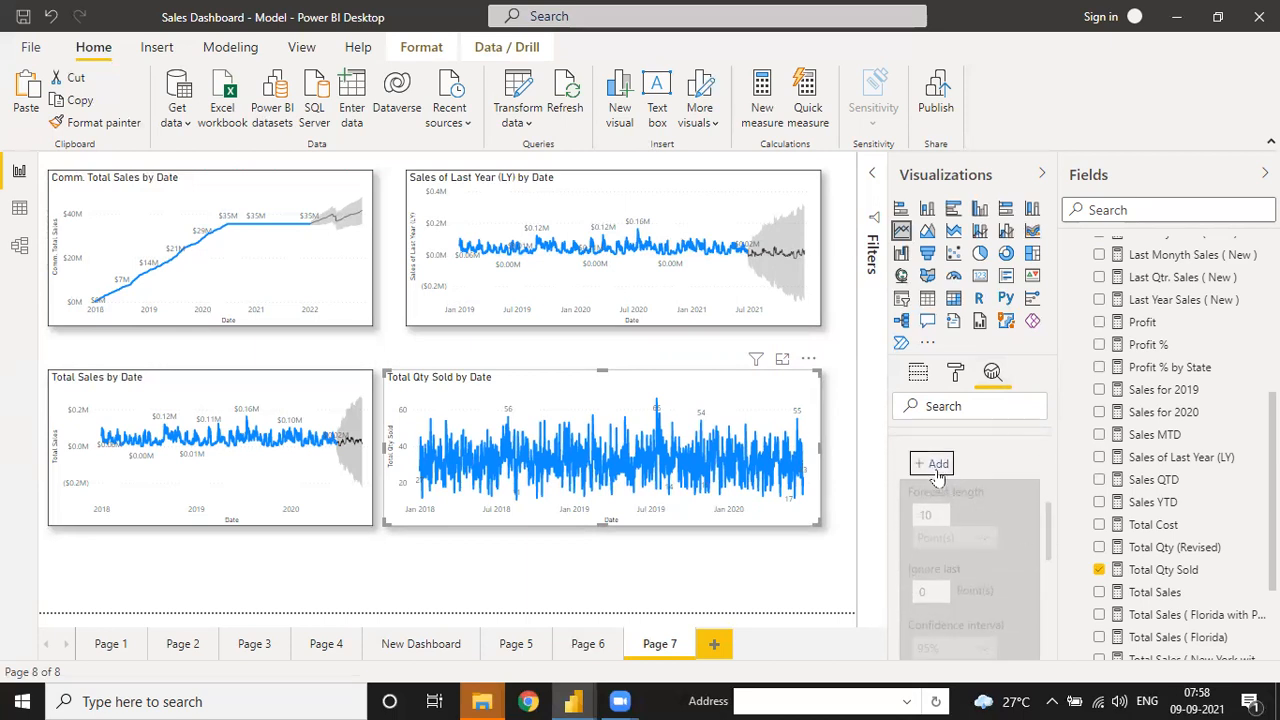
left_click(936, 464)
double_click(928, 505)
type("1")
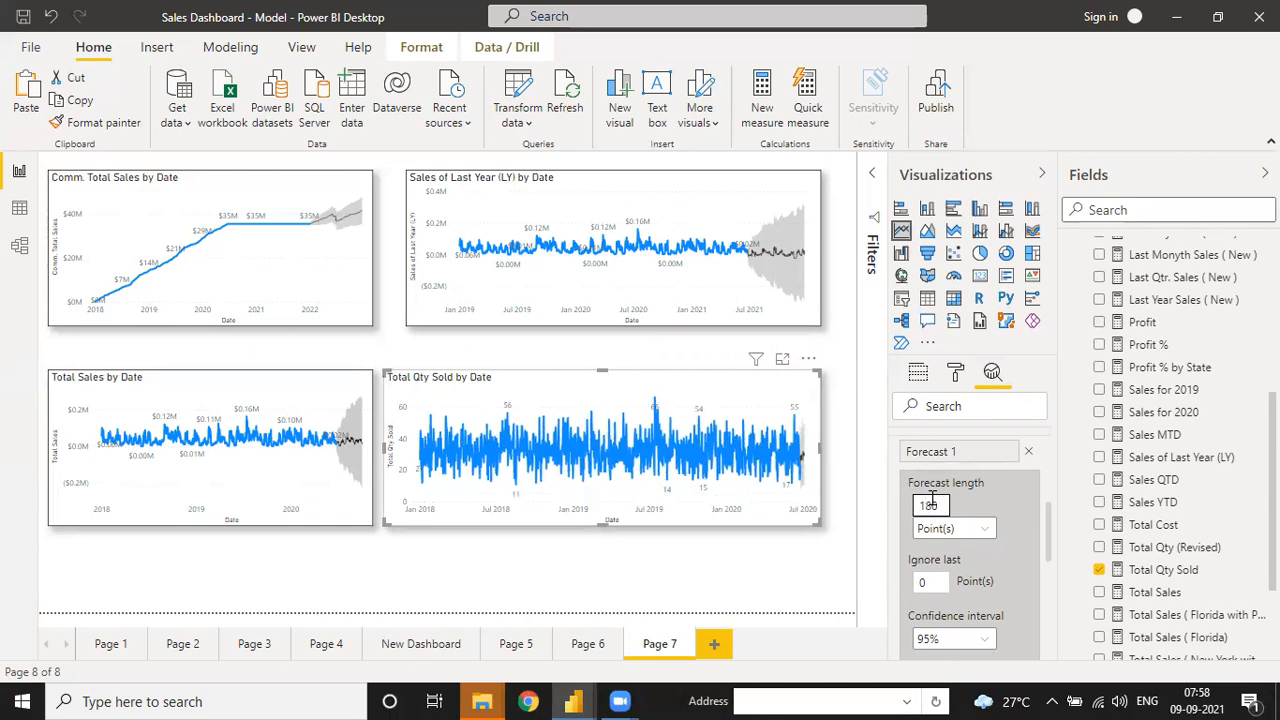
- Set 99% confidence and seasonality 180, apply the forecast, and widen the chart rightward
scroll(1048, 556, "down", 2)
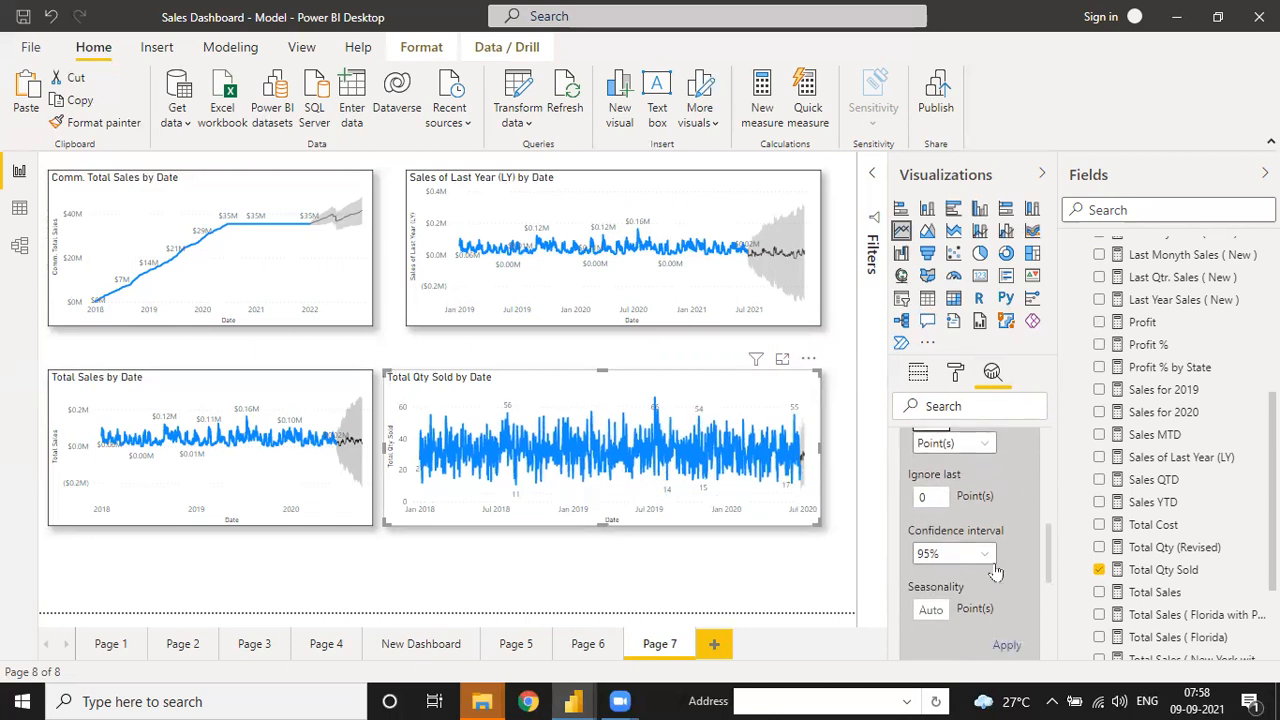
left_click(975, 556)
left_click(936, 430)
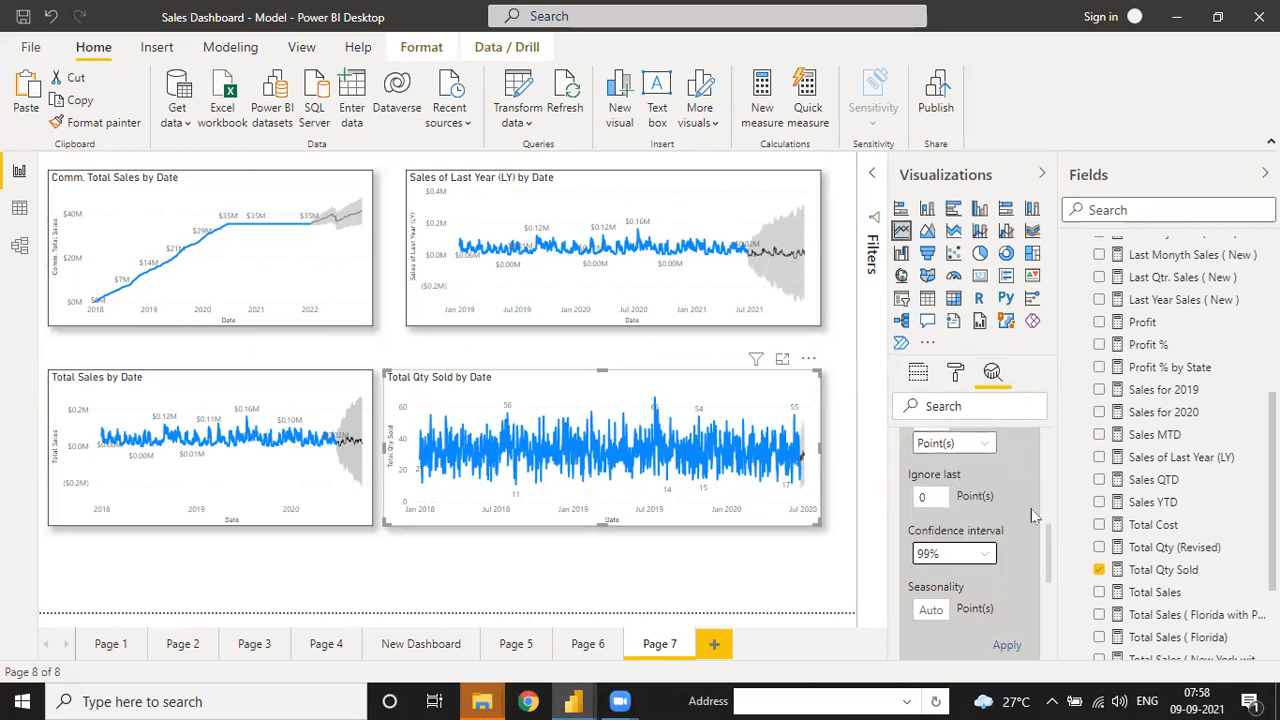
scroll(1048, 560, "down", 3)
left_click(929, 486)
type("180")
left_click(1002, 522)
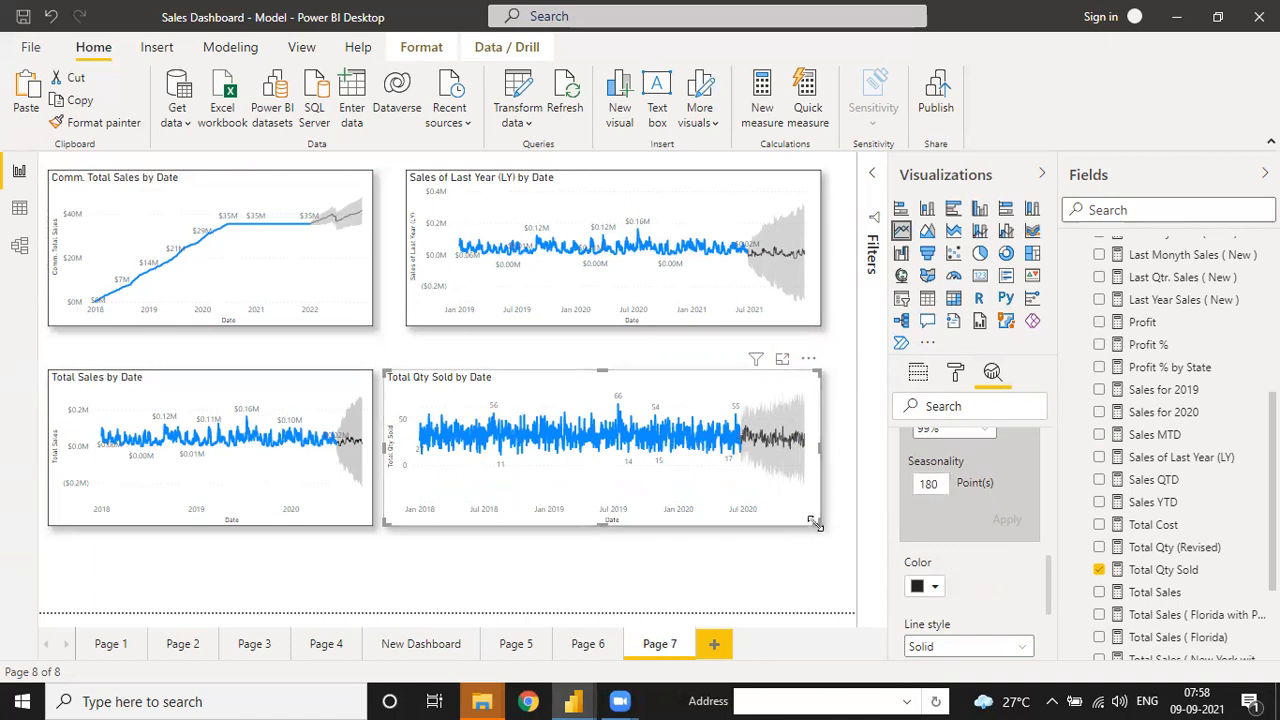
left_click_drag(822, 531, 822, 535)
mouse_move(766, 430)
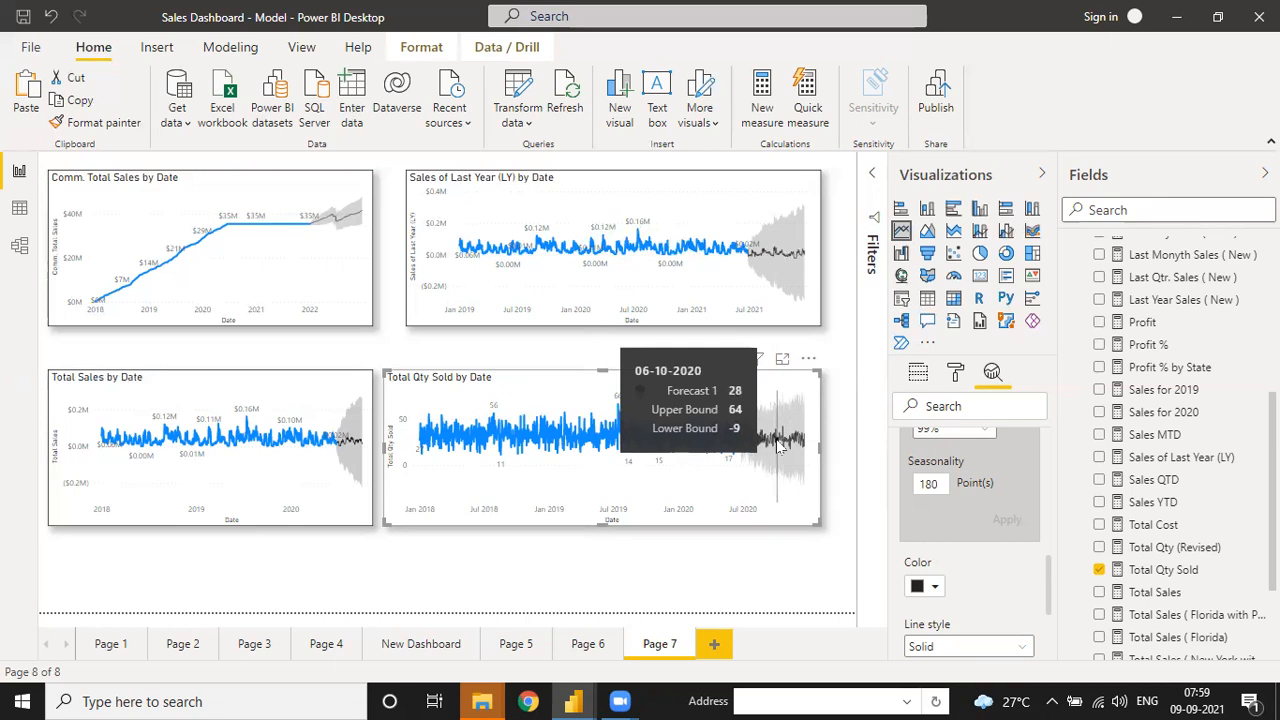
left_click(490, 587)
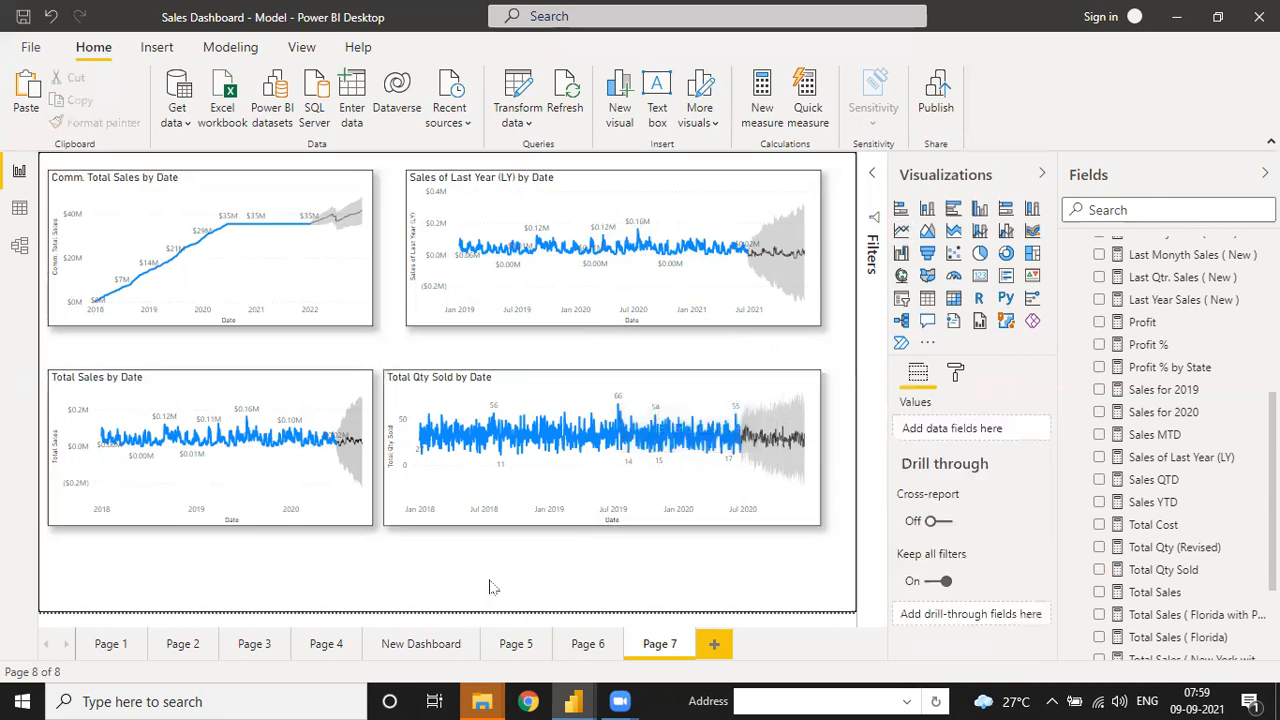
- Pull the Total Qty Sold chart's left edge inward to narrow it
left_click(408, 468)
left_click_drag(383, 443, 413, 443)
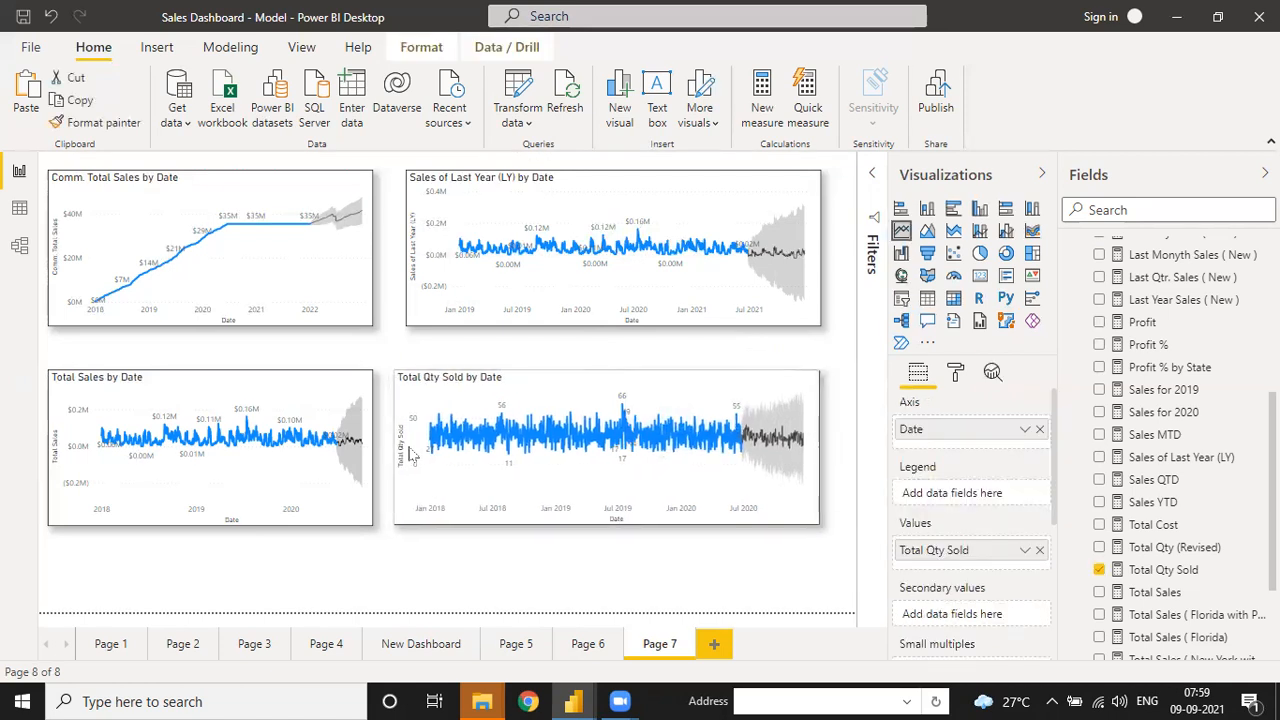
left_click(503, 340)
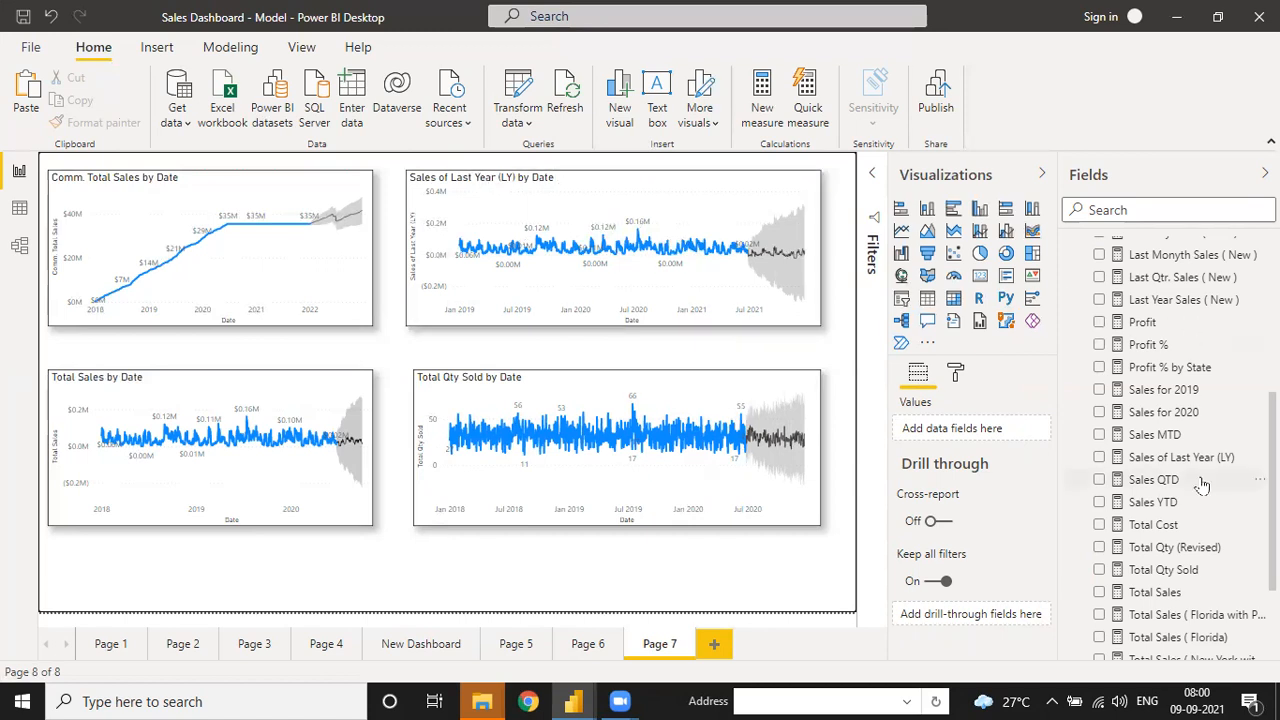
- Add a new blank report page, Page 8
scroll(1180, 535, "down", 3)
scroll(1180, 535, "up", 10)
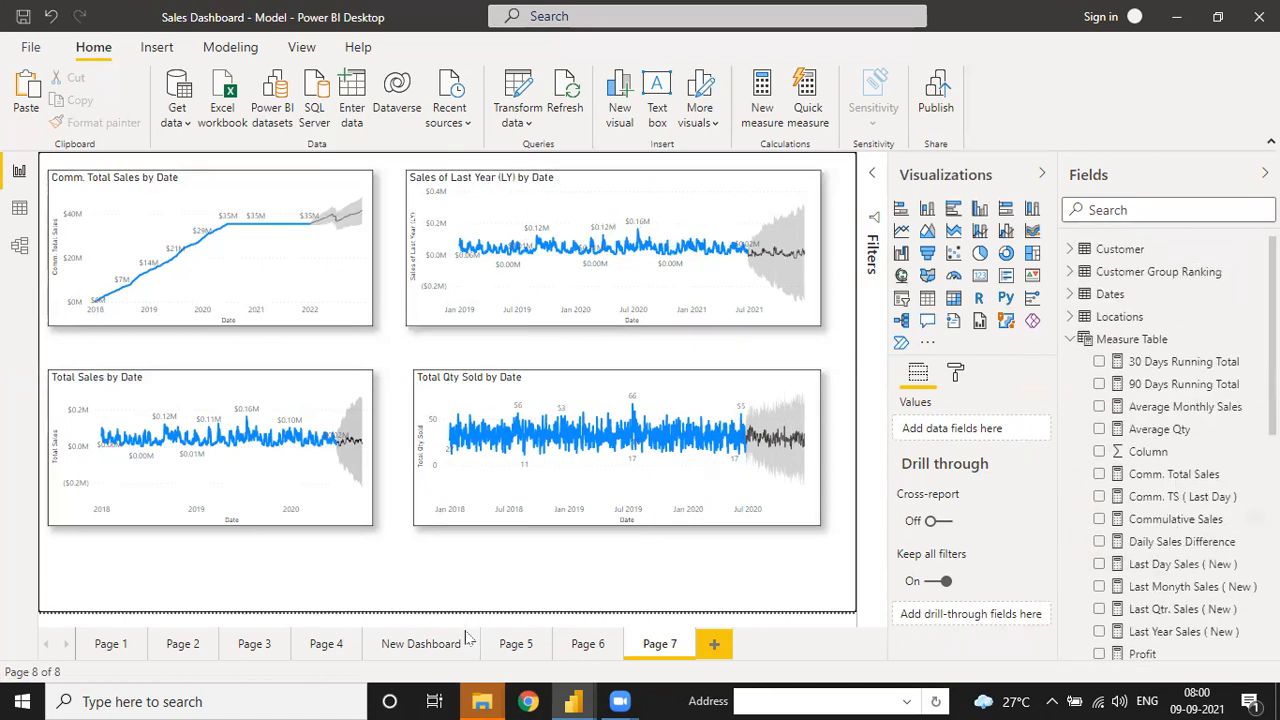
left_click(713, 645)
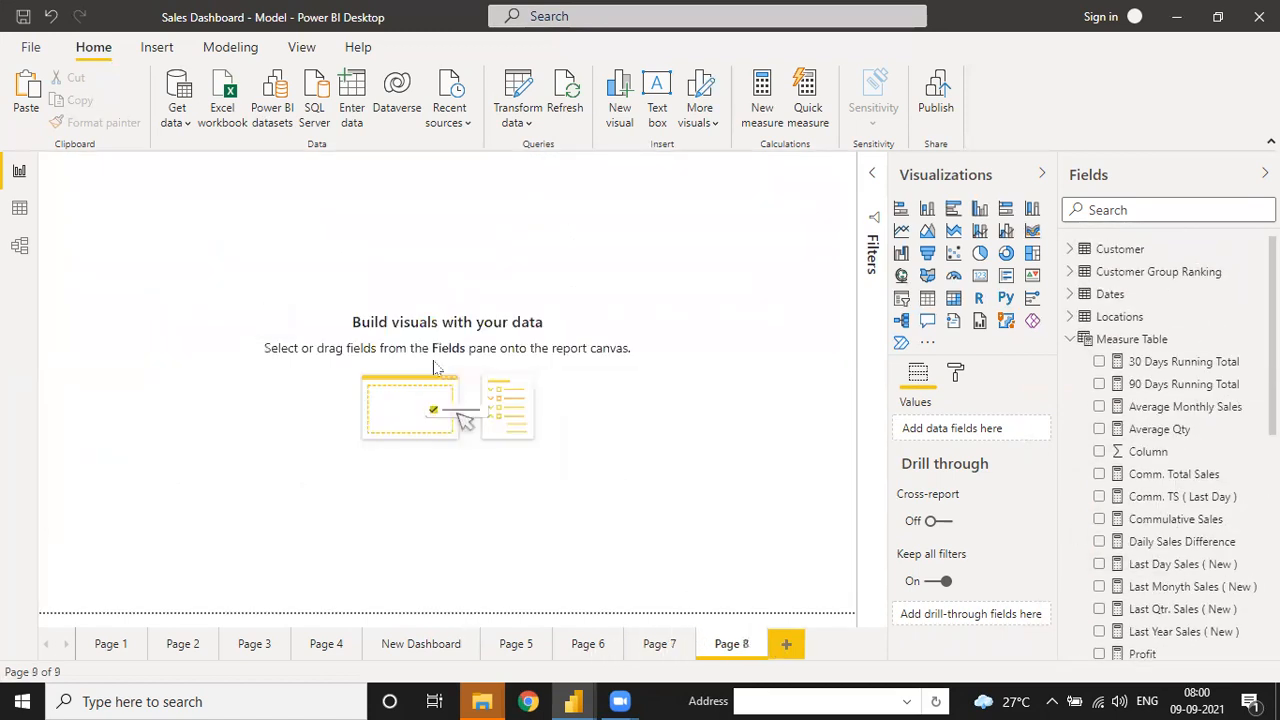
- Place a large table showing Dates[Date] as plain dates rather than the date hierarchy
left_click(927, 298)
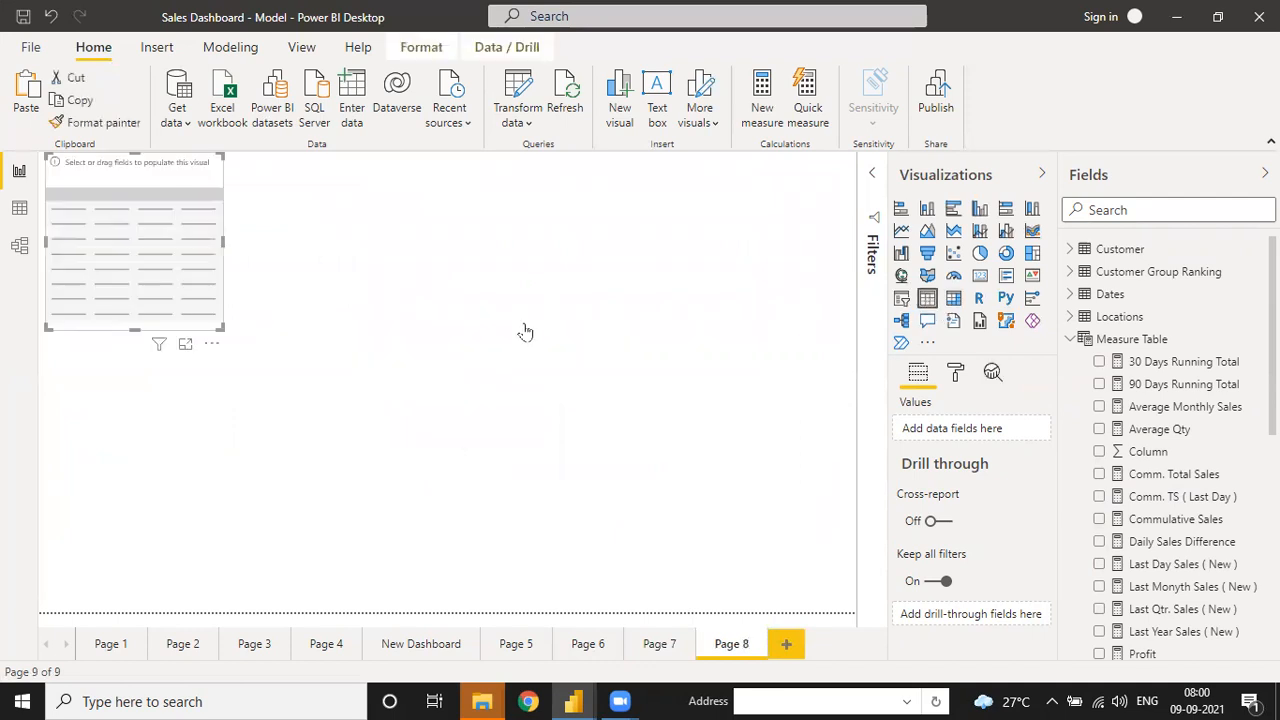
left_click_drag(216, 354, 616, 505)
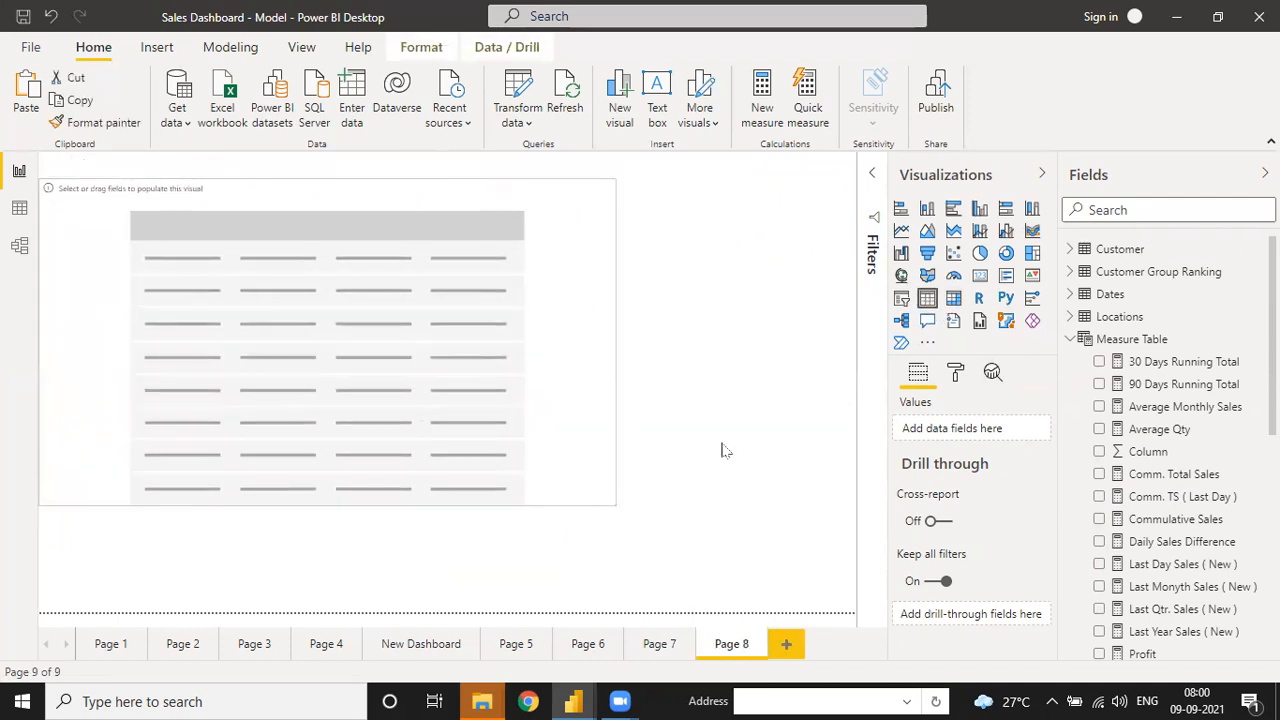
left_click(1070, 294)
left_click(1099, 316)
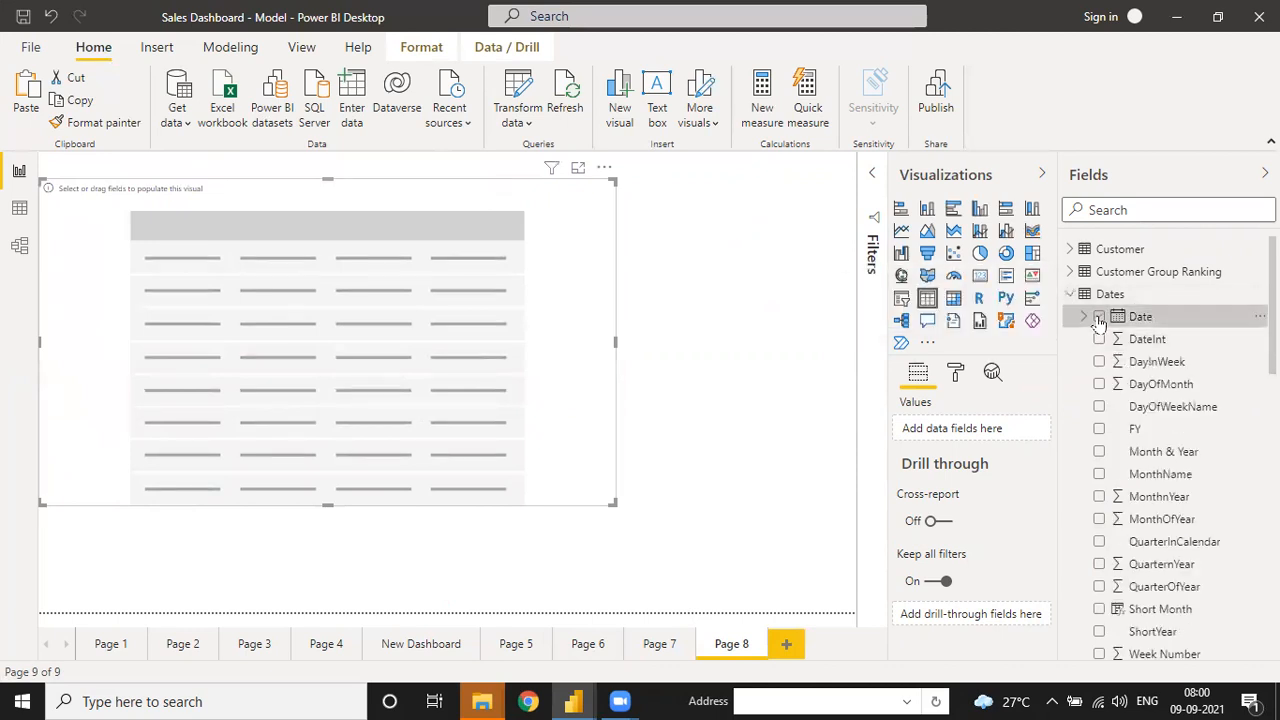
left_click(1025, 428)
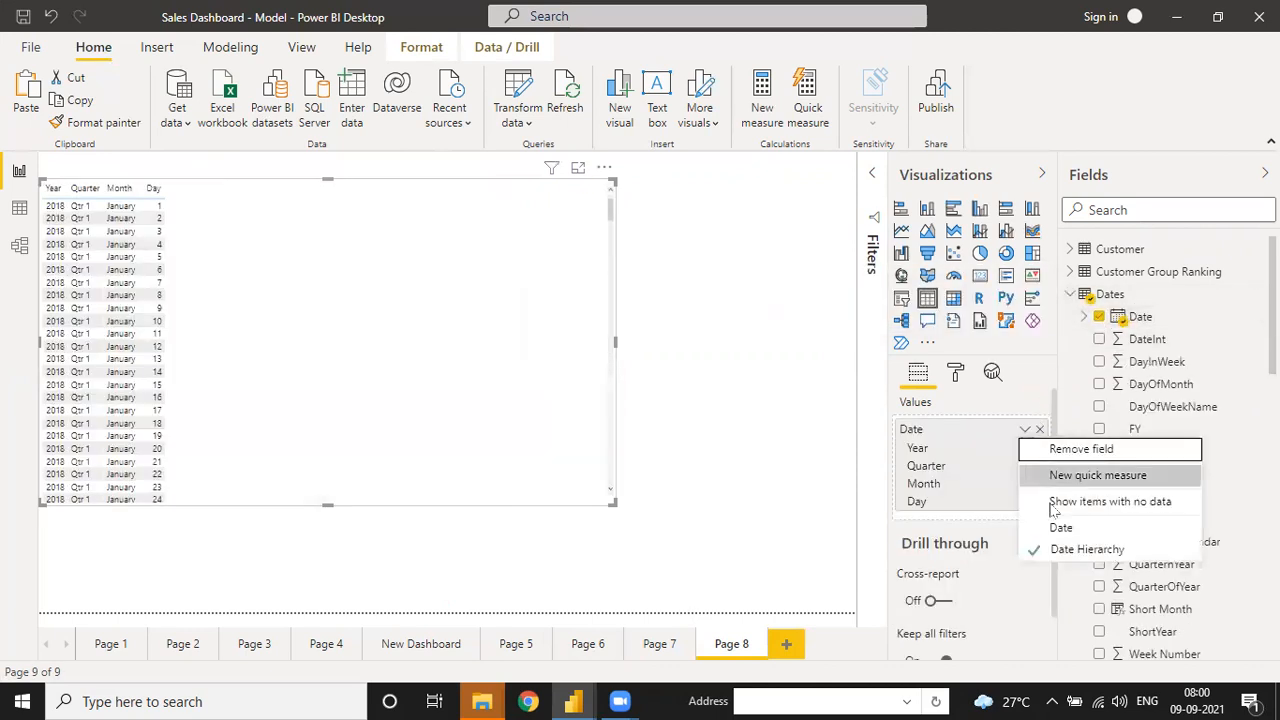
left_click(1056, 528)
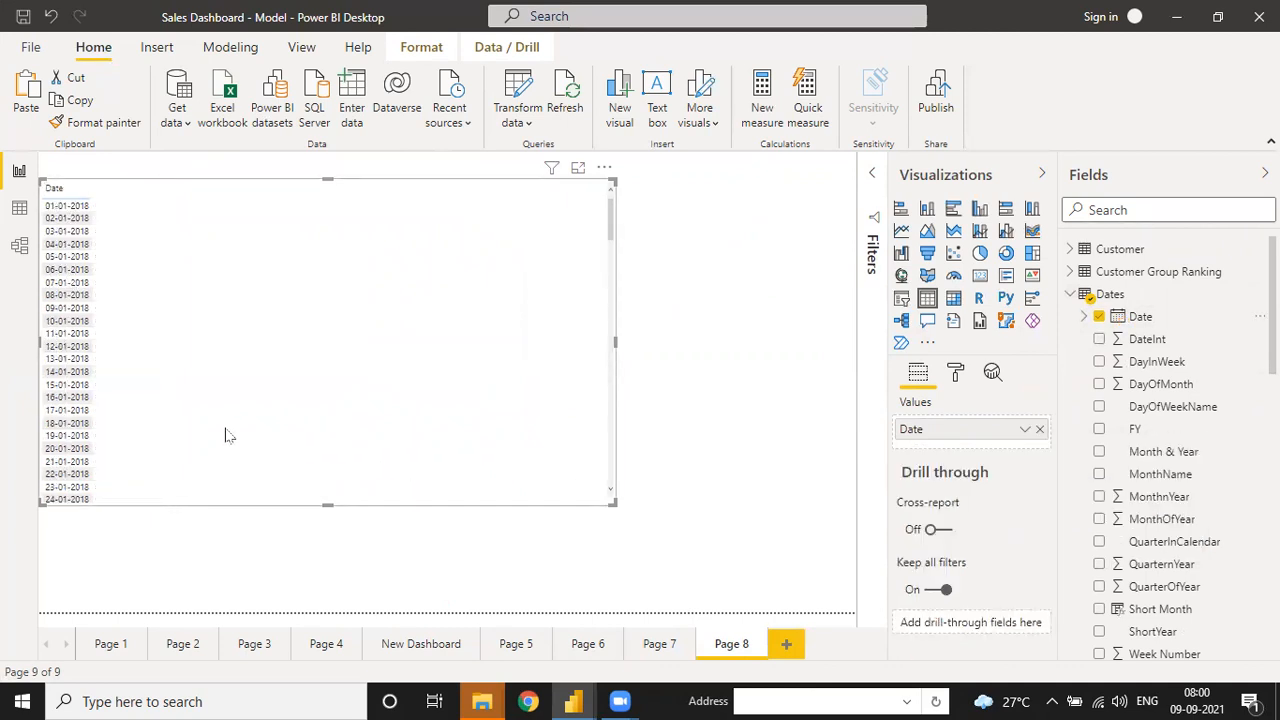
left_click_drag(612, 503, 630, 533)
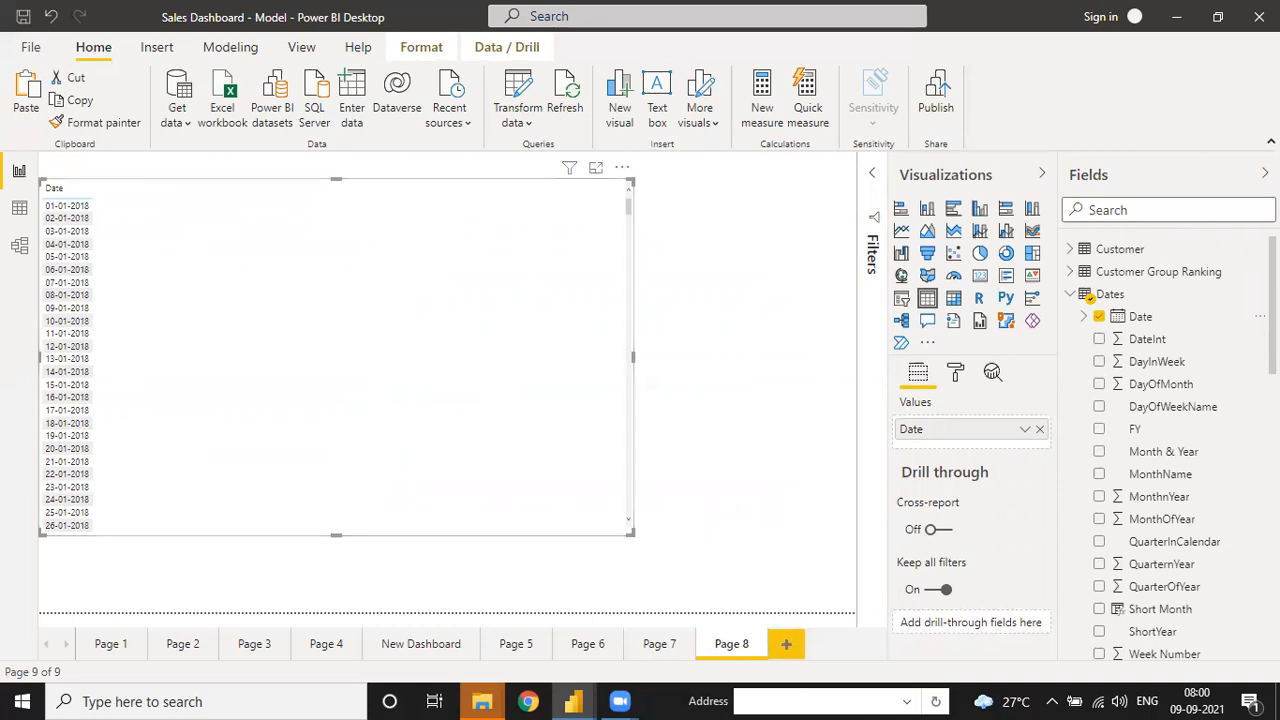
- Drag Sales MTD, Sales QTD and Sales YTD into the date table, then view the Sales MTD DAX
scroll(1150, 470, "down", 10)
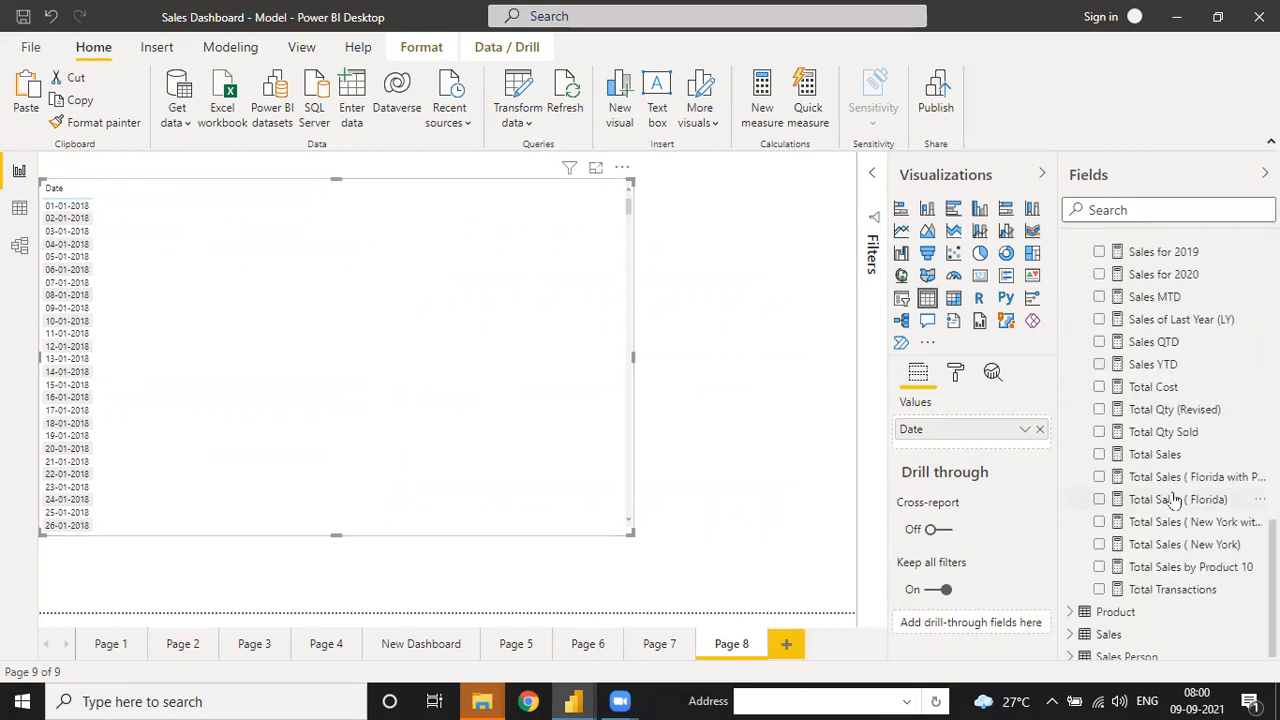
left_click_drag(1158, 298, 991, 443)
left_click_drag(1158, 343, 994, 470)
left_click_drag(1150, 364, 991, 502)
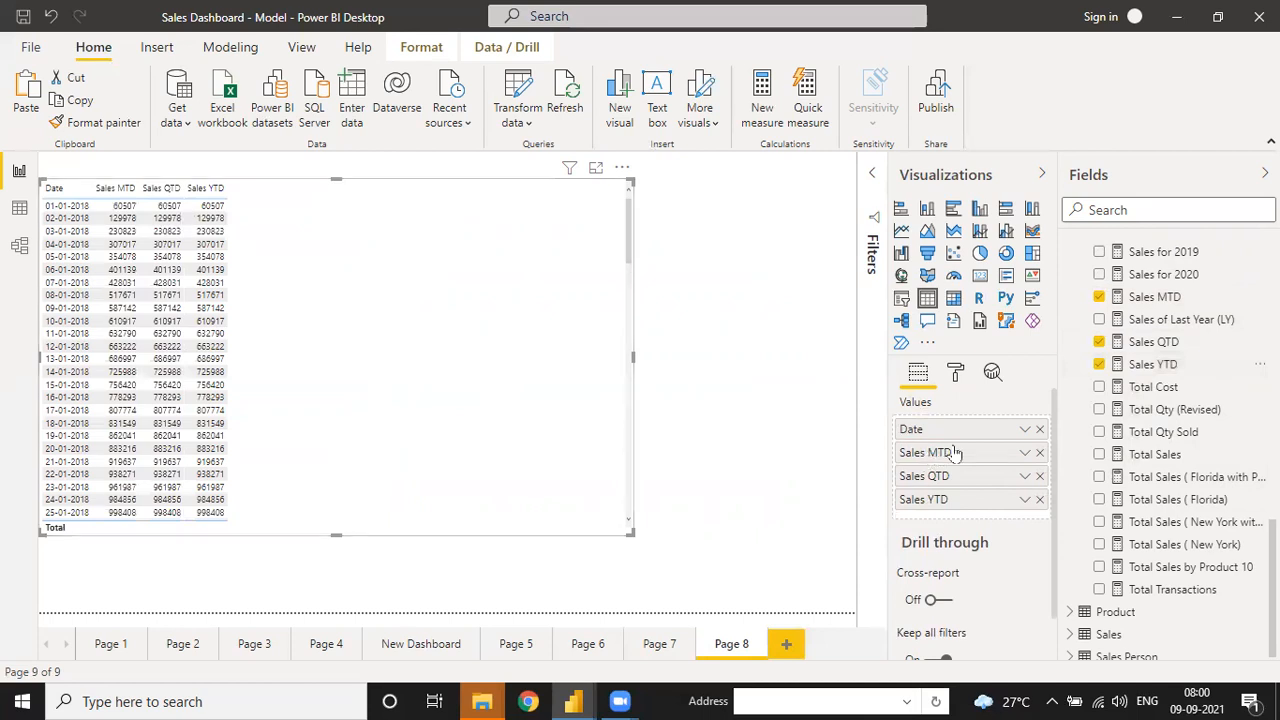
left_click(1150, 297)
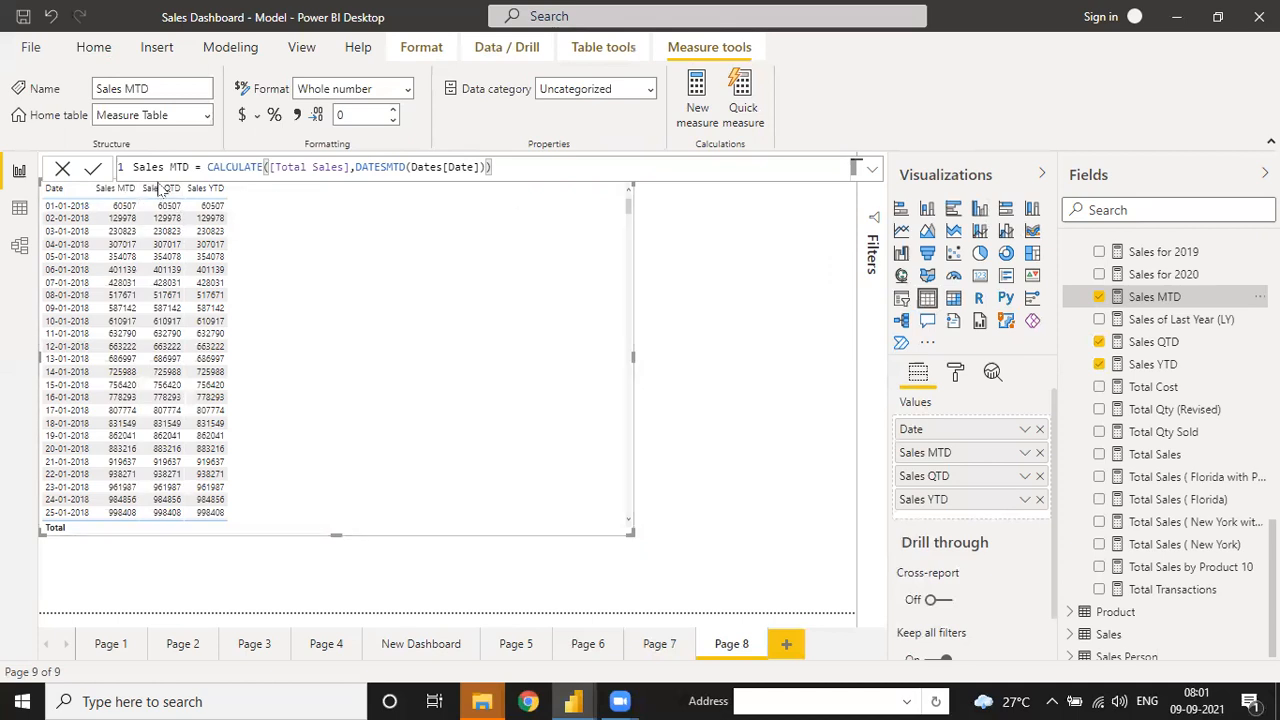
- Add Total Sales as a column in the Page 8 date table, totalling $3,53,40,145
left_click(60, 207)
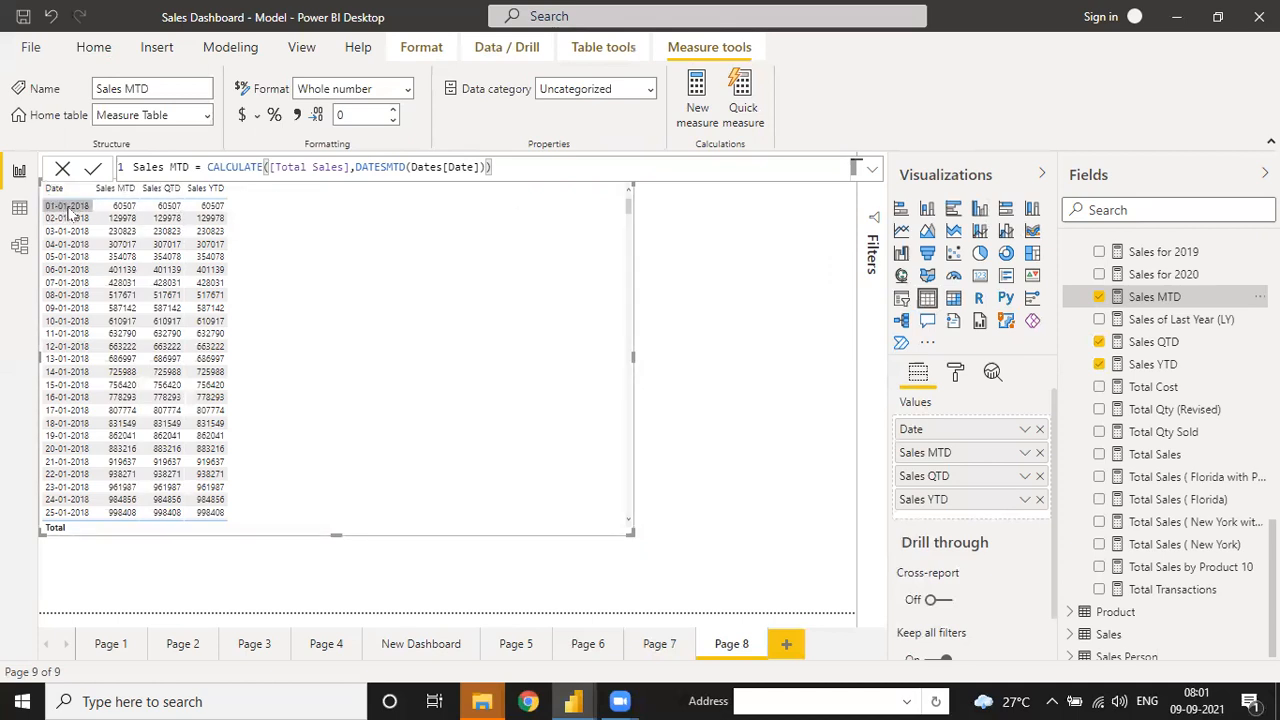
left_click(108, 210)
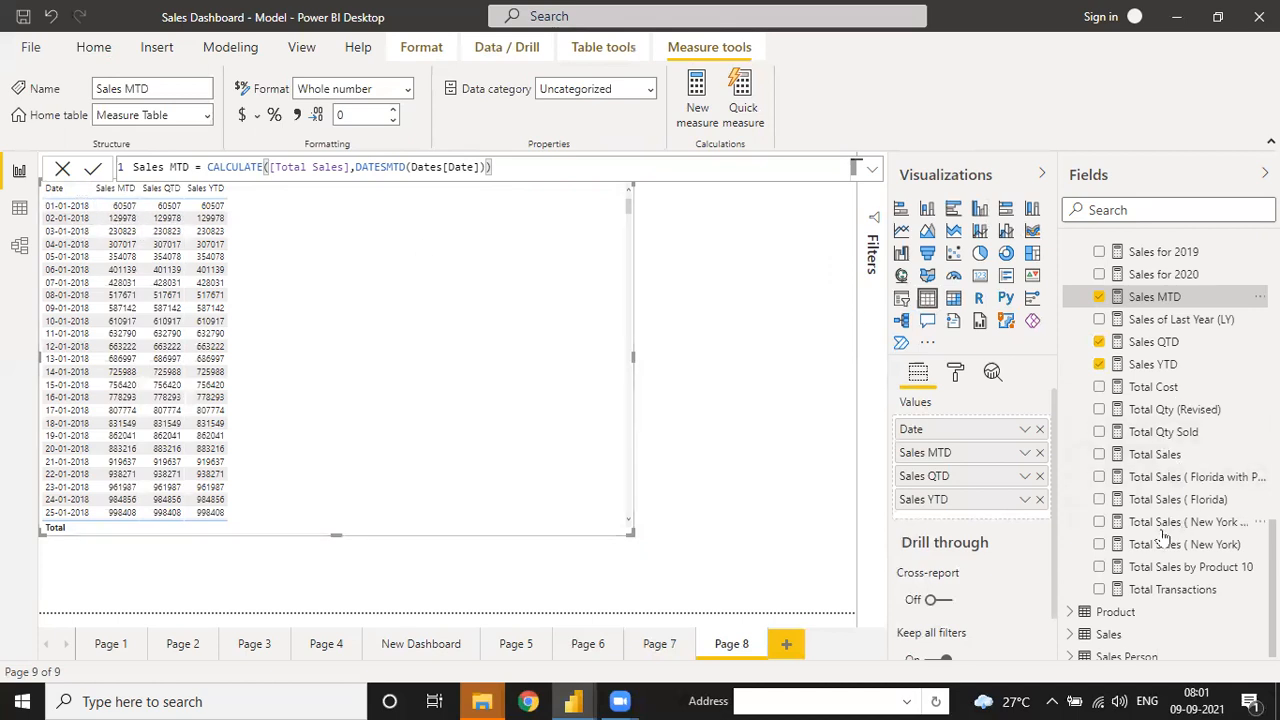
scroll(1106, 327, "up", 10)
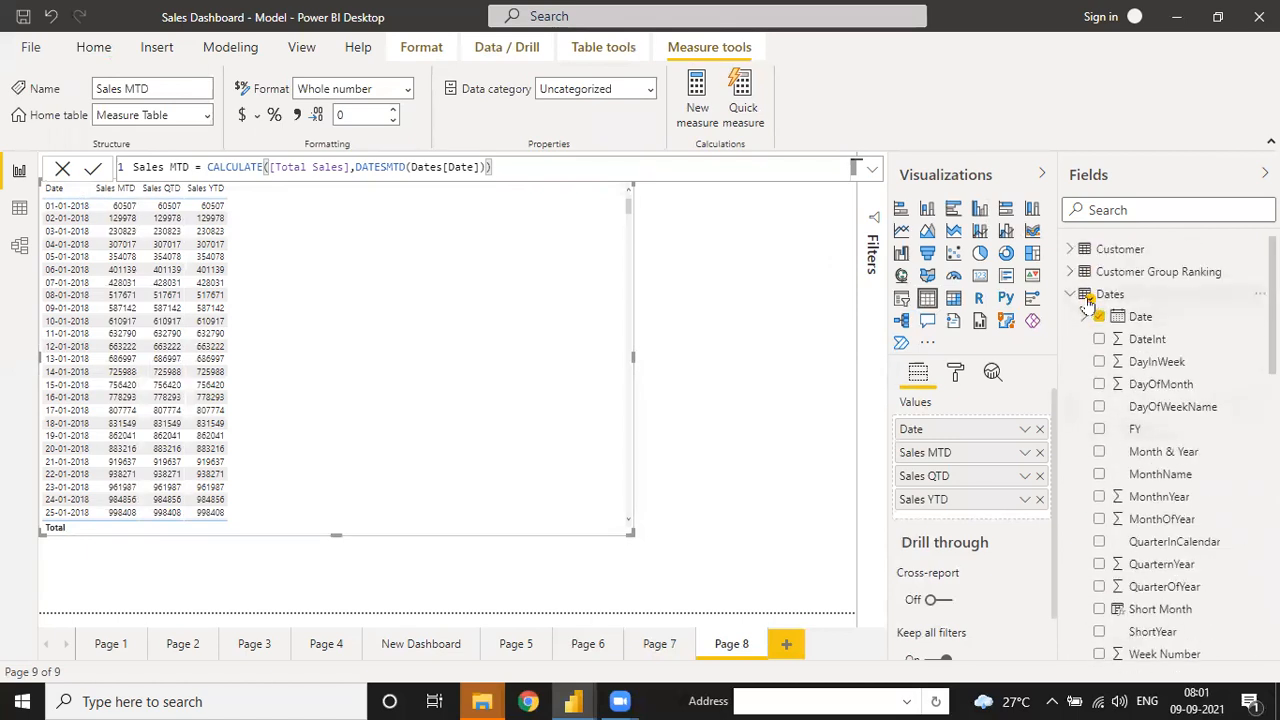
scroll(1130, 400, "down", 10)
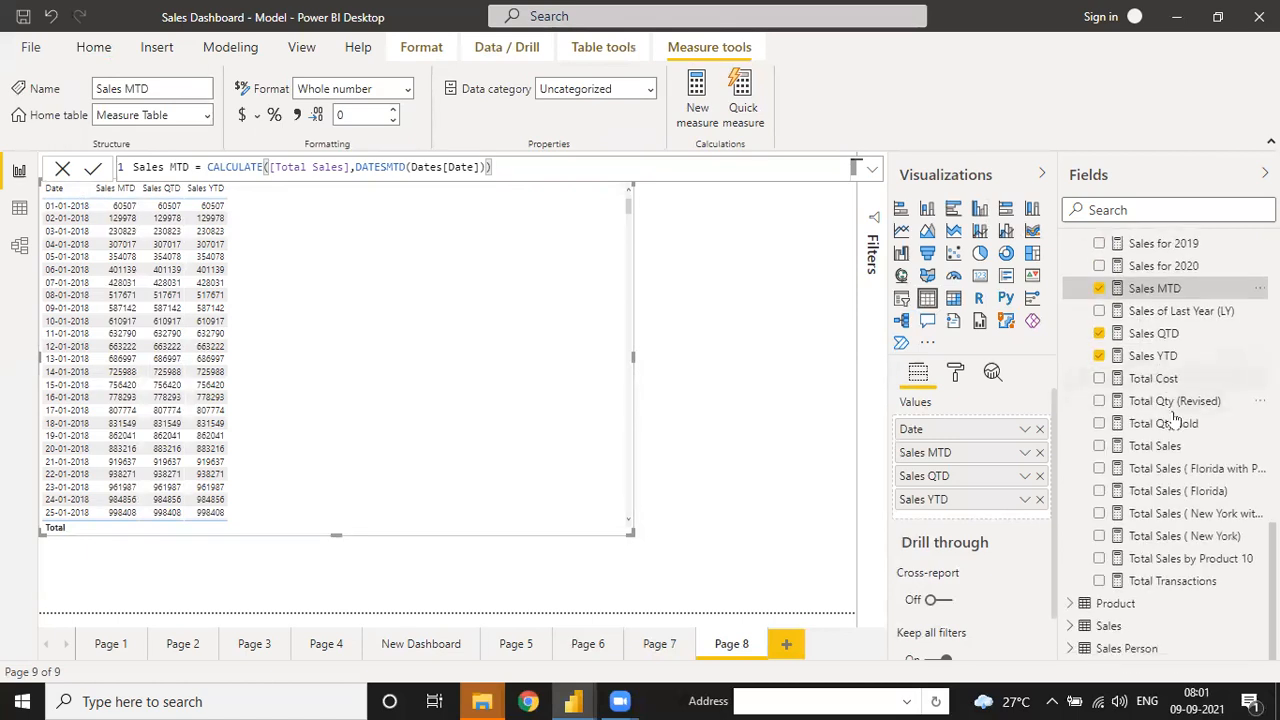
left_click_drag(1193, 452, 1000, 455)
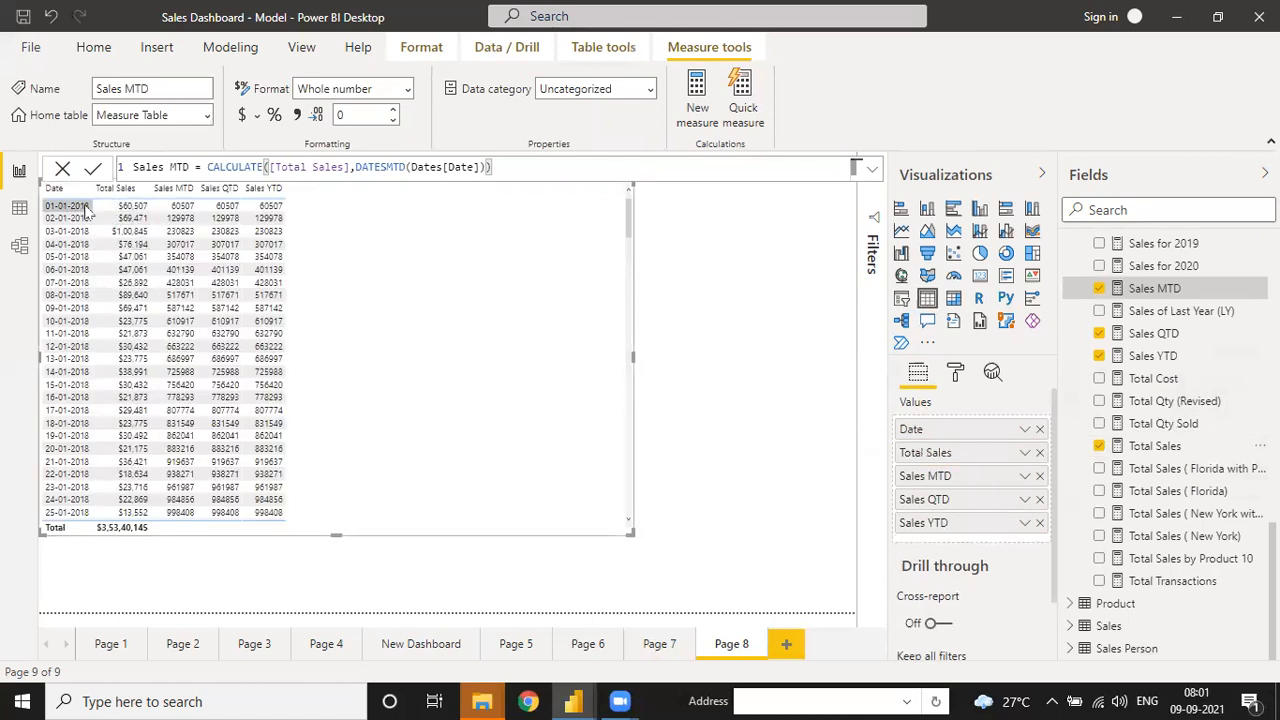
scroll(135, 400, "down", 15)
scroll(135, 400, "up", 15)
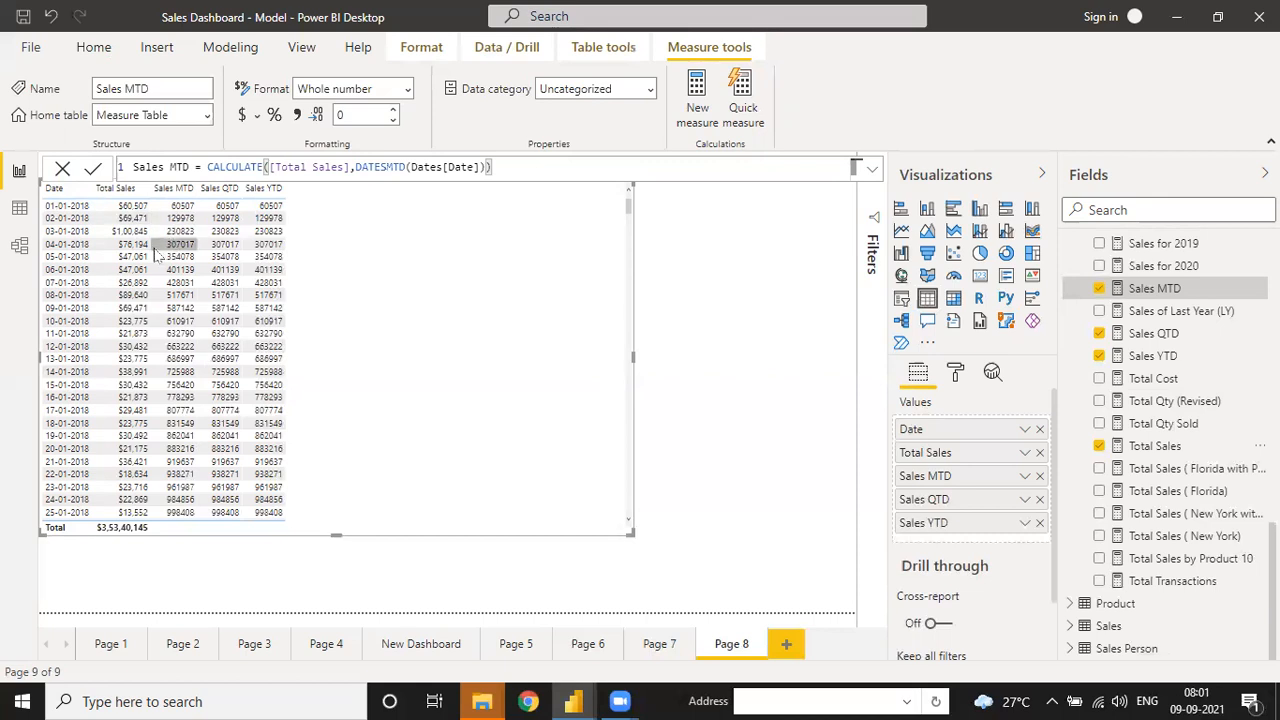
scroll(173, 393, "down", 2)
scroll(173, 393, "down", 5)
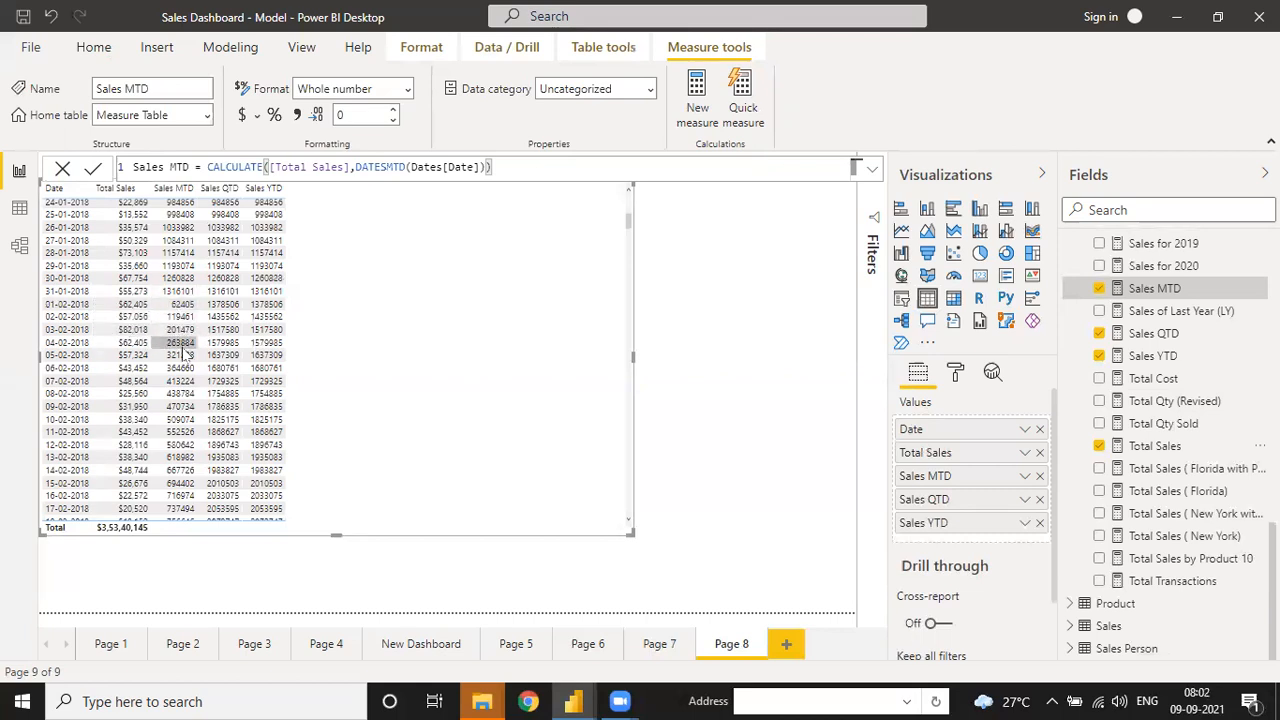
scroll(137, 437, "down", 5)
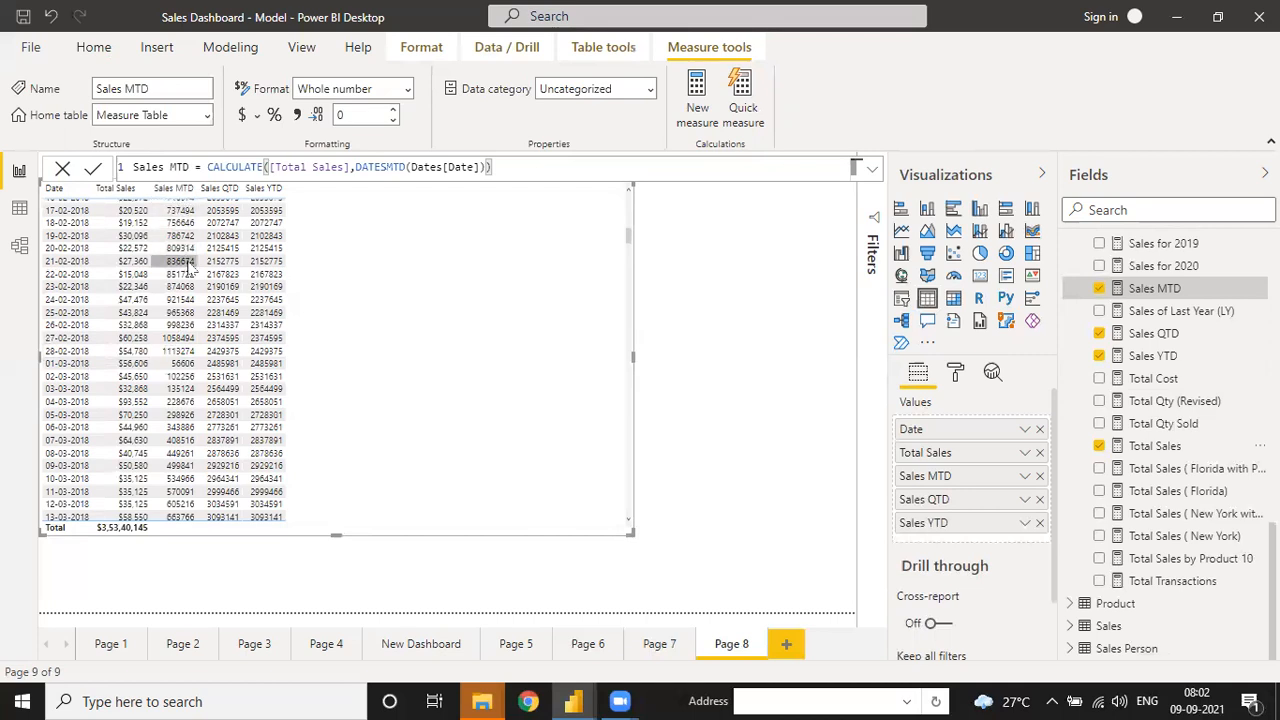
scroll(188, 265, "up", 10)
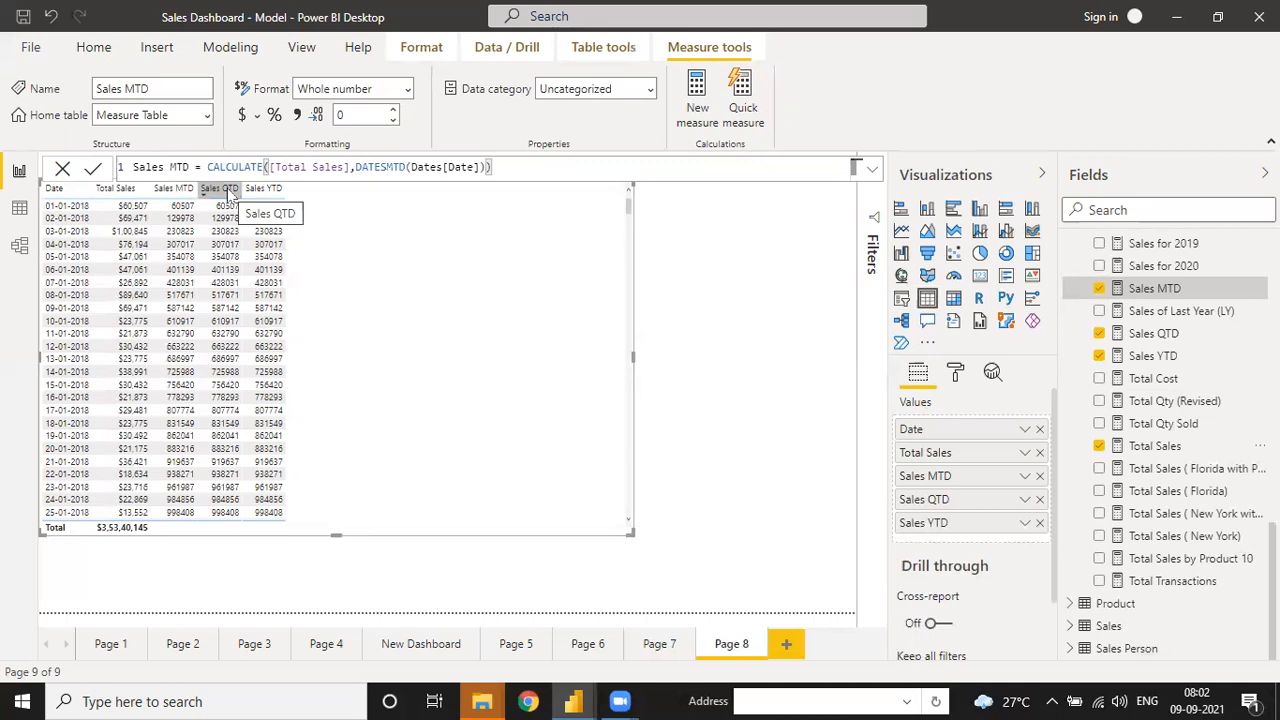
left_click(53, 209)
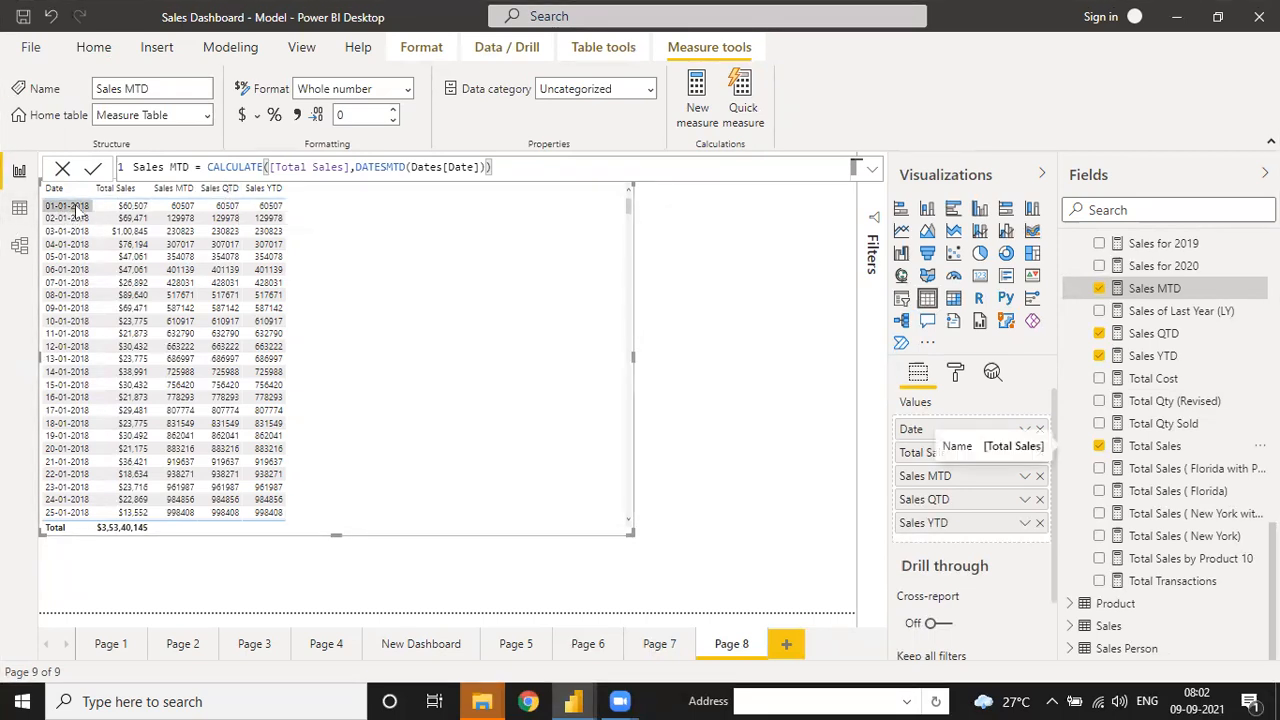
scroll(248, 312, "down", 20)
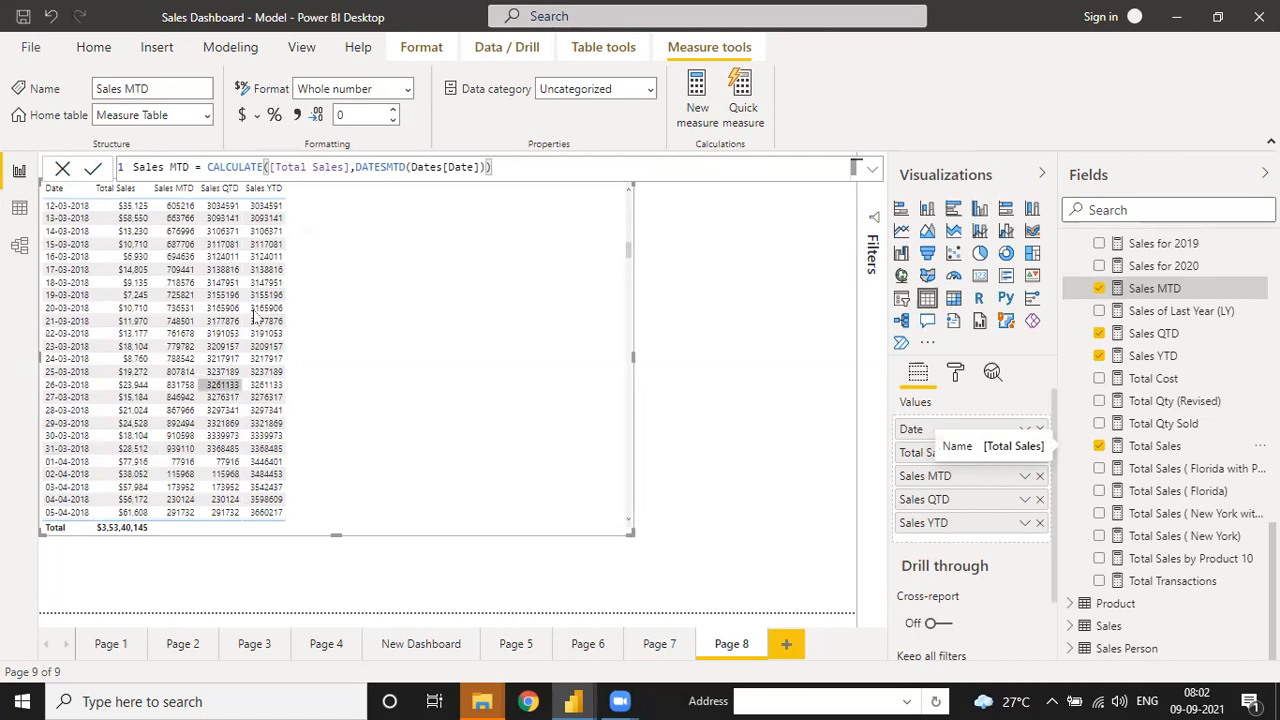
scroll(280, 300, "down", 10)
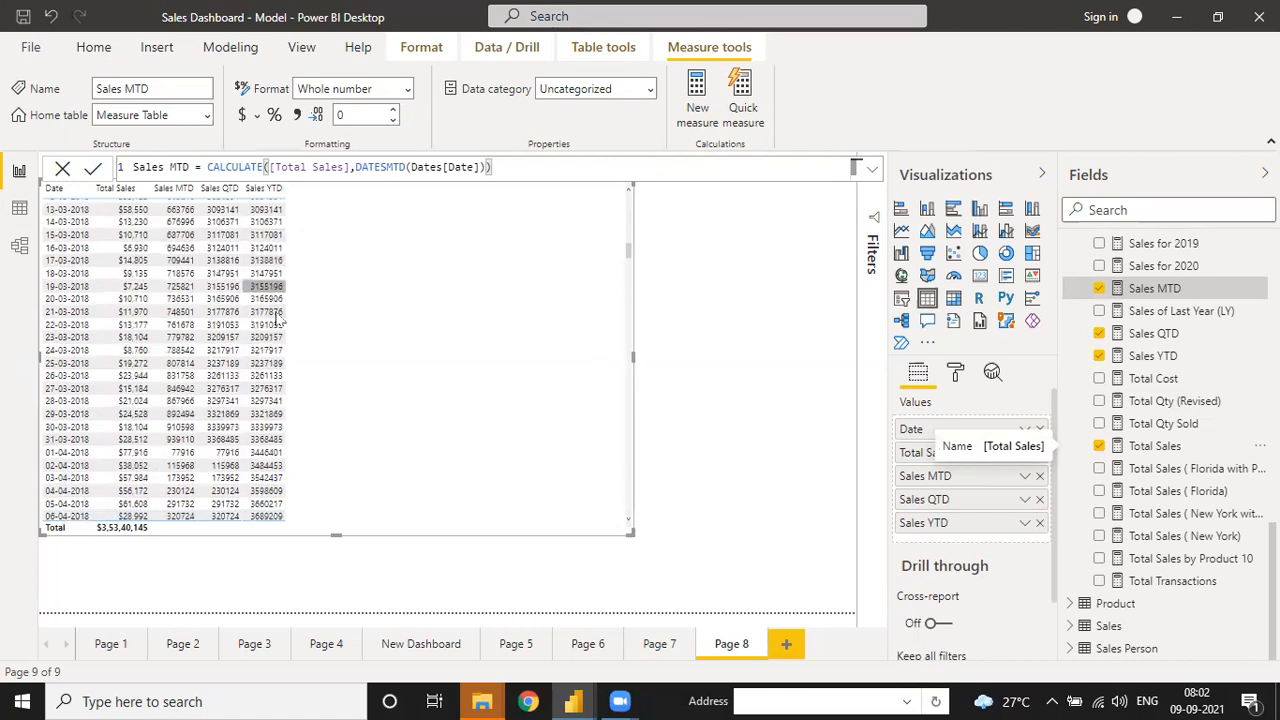
scroll(262, 470, "down", 5)
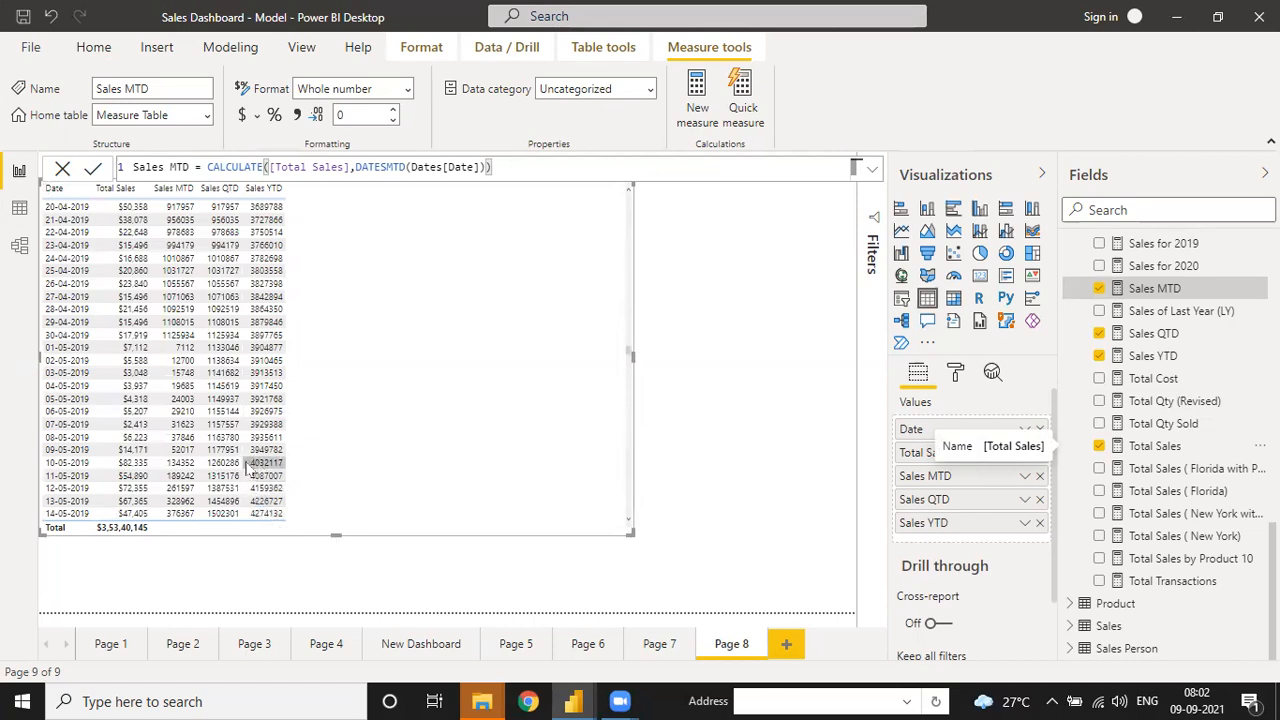
scroll(264, 330, "up", 5)
scroll(267, 237, "up", 8)
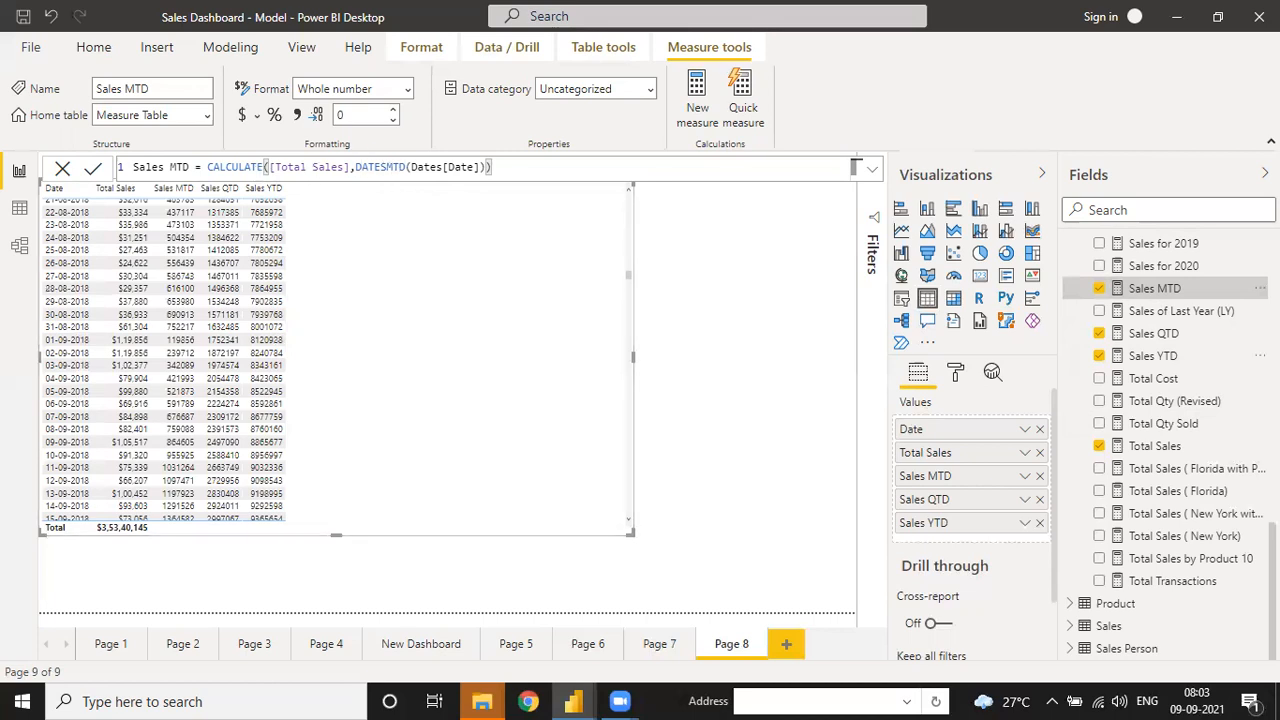
- Review the Sales QTD and YTD formulas, then narrow the date table to fit its columns
left_click(1195, 340)
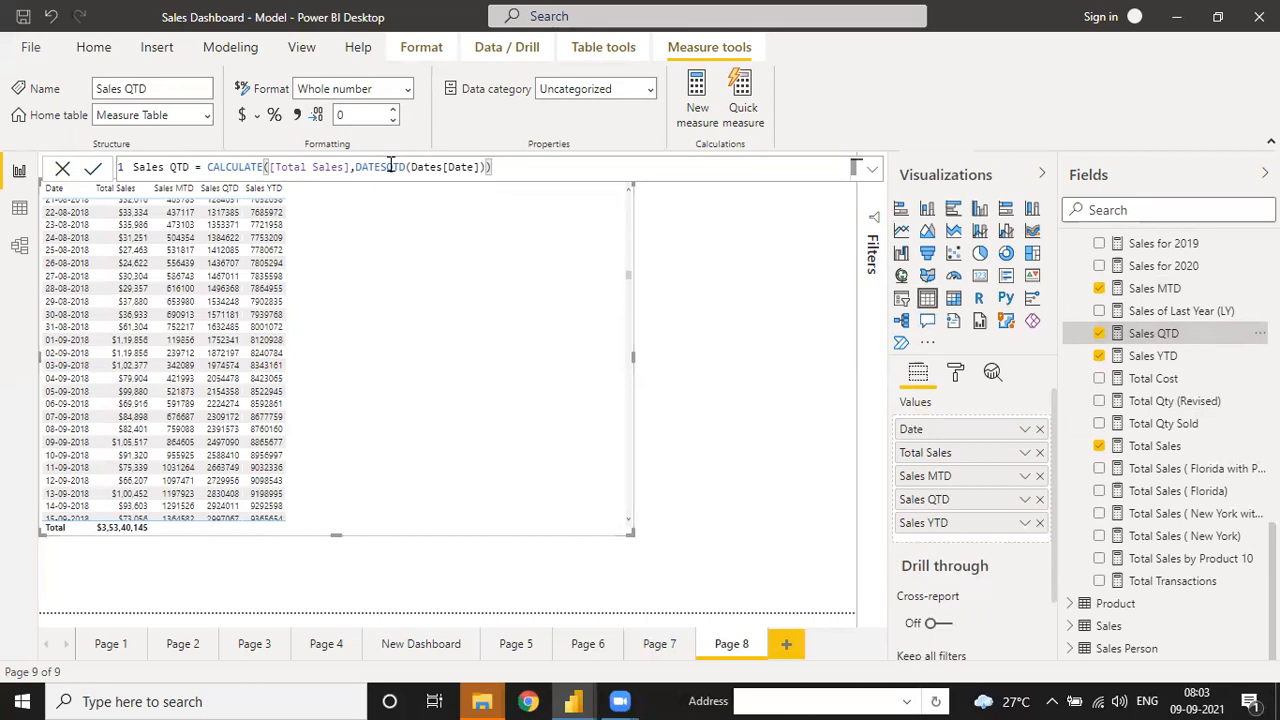
left_click(1125, 356)
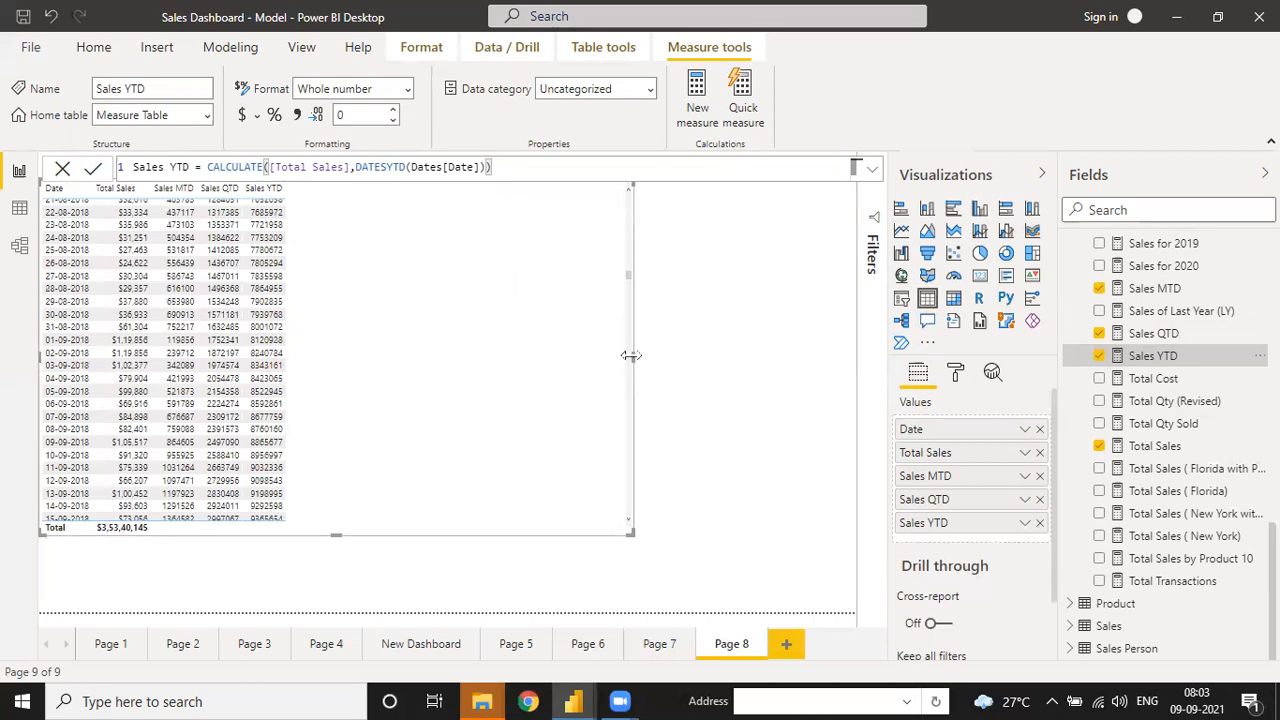
left_click_drag(630, 355, 335, 342)
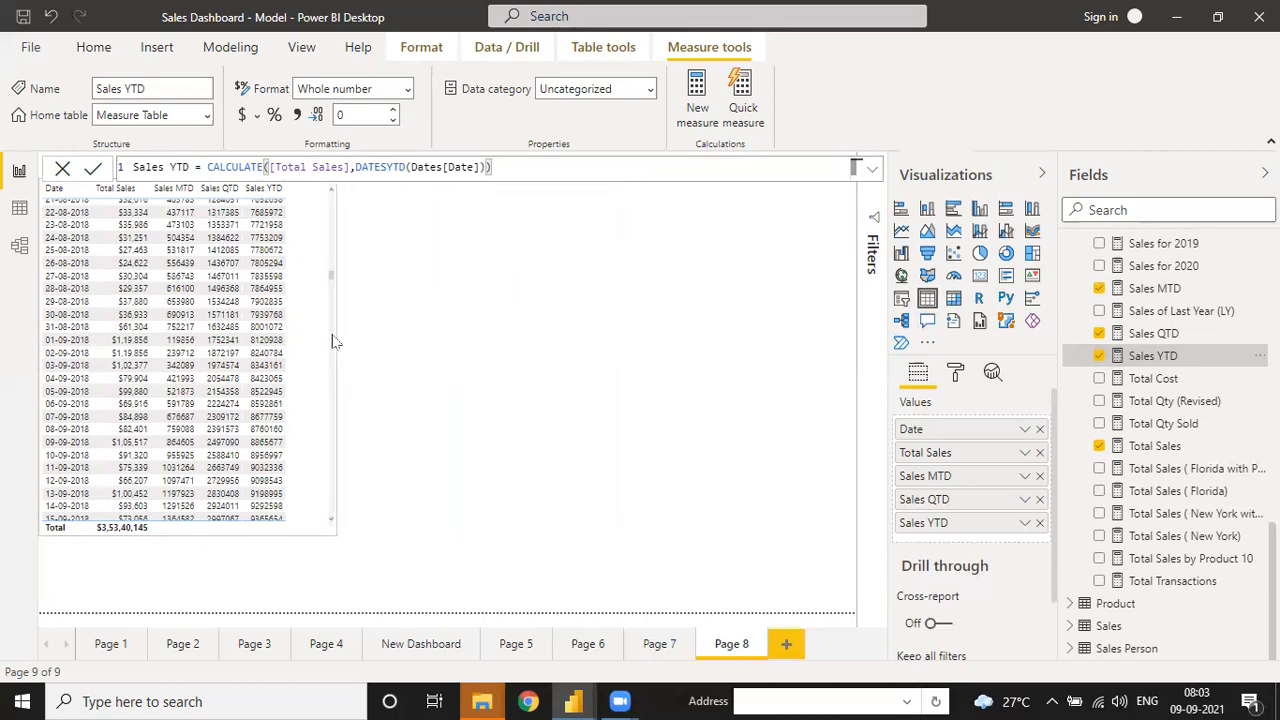
left_click(399, 333)
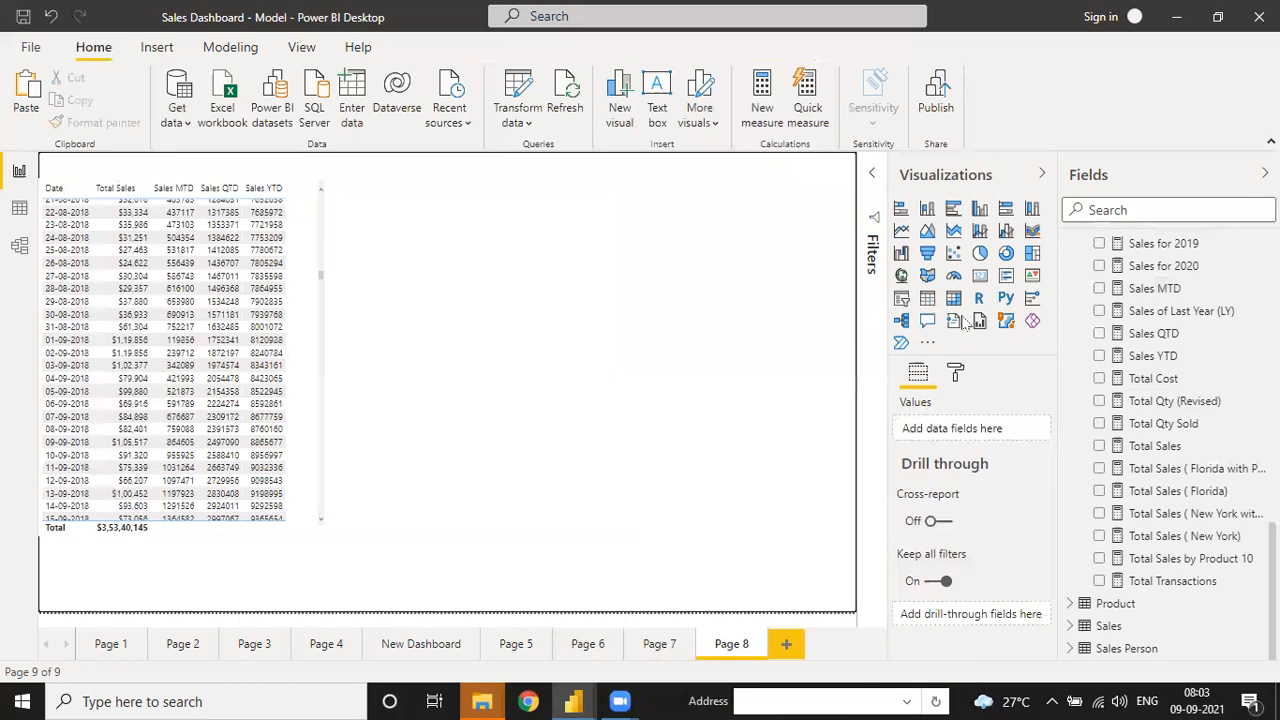
- Insert a line chart beside the table with plain Date, not the hierarchy, on its axis
left_click(903, 233)
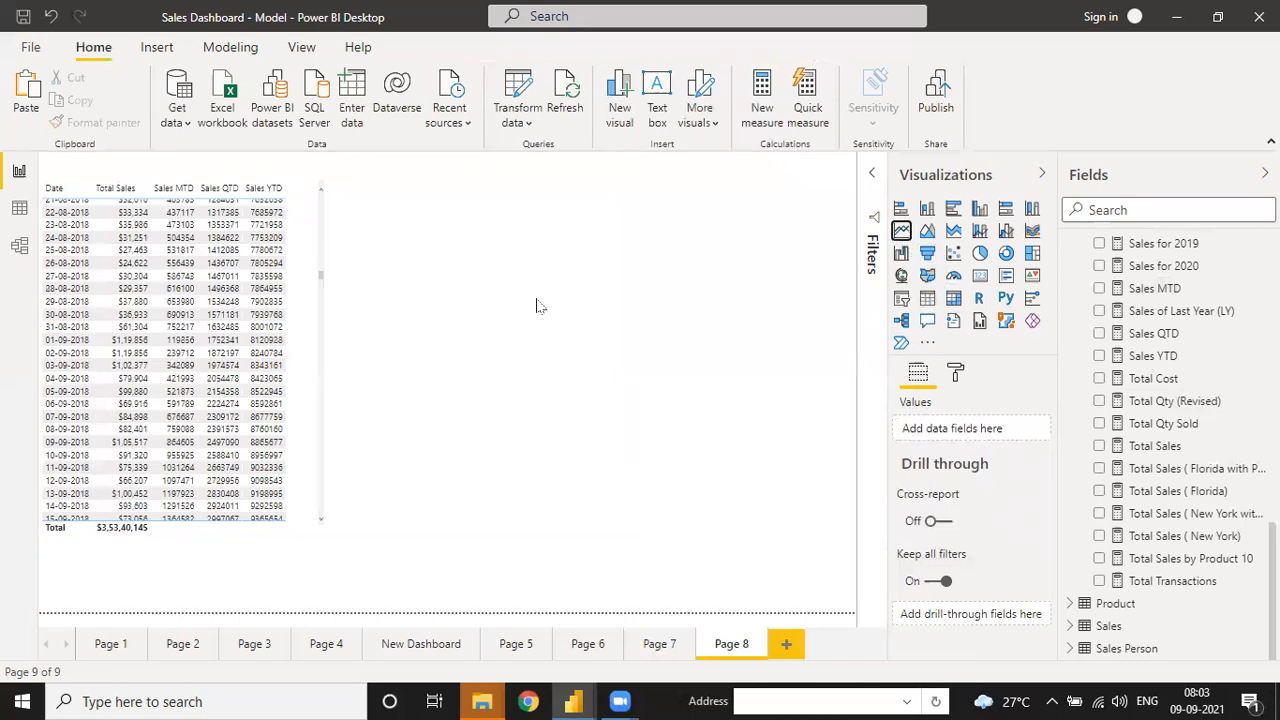
left_click_drag(490, 537, 486, 318)
left_click_drag(621, 248, 658, 232)
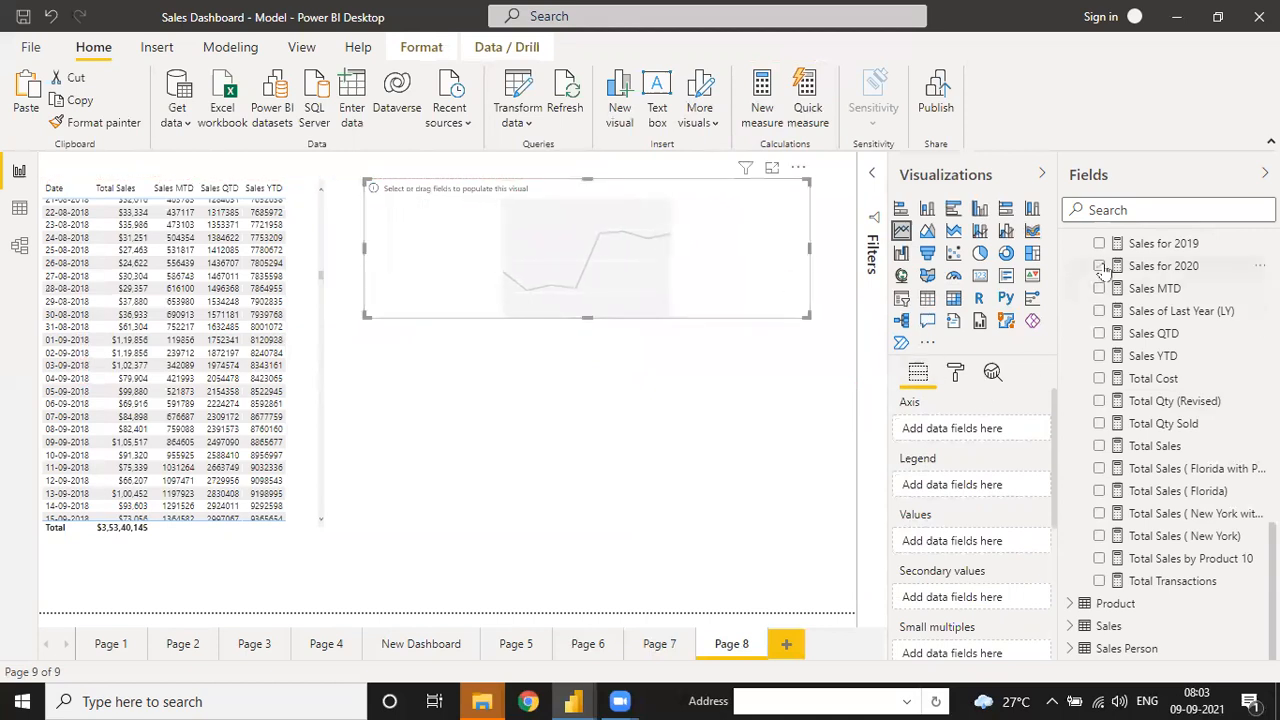
scroll(1125, 300, "up", 10)
left_click(1099, 317)
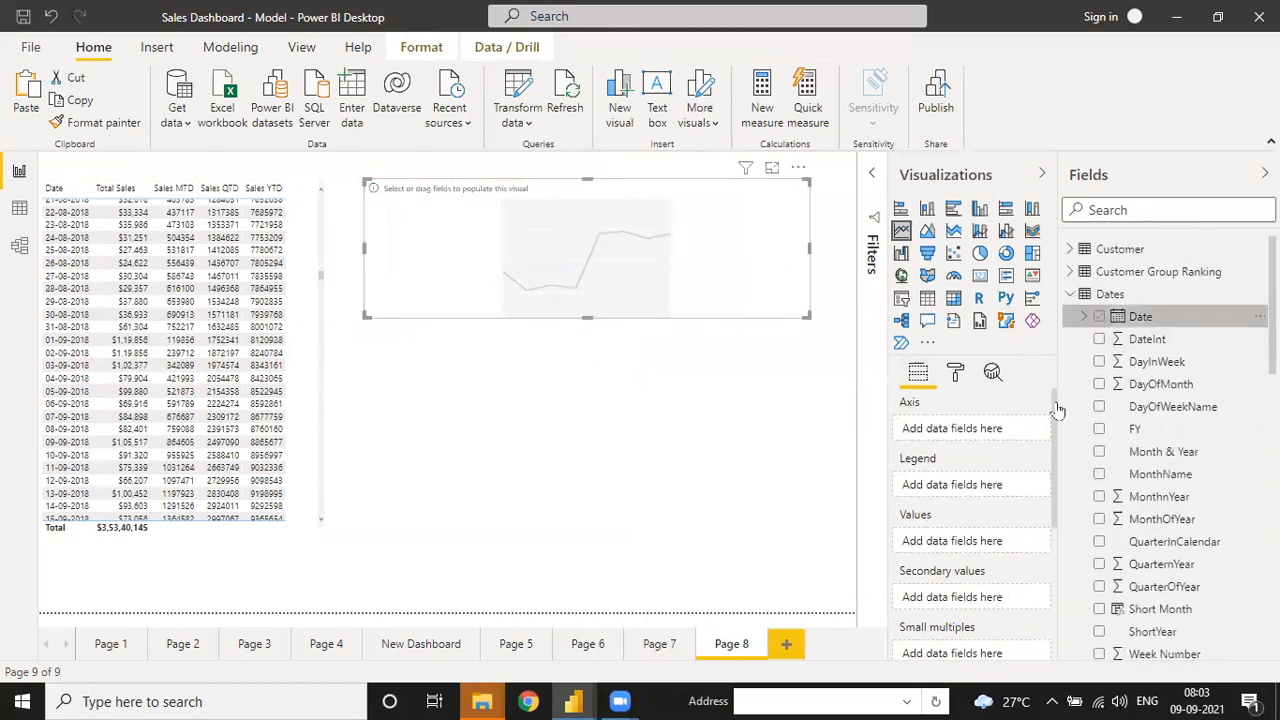
left_click(1025, 429)
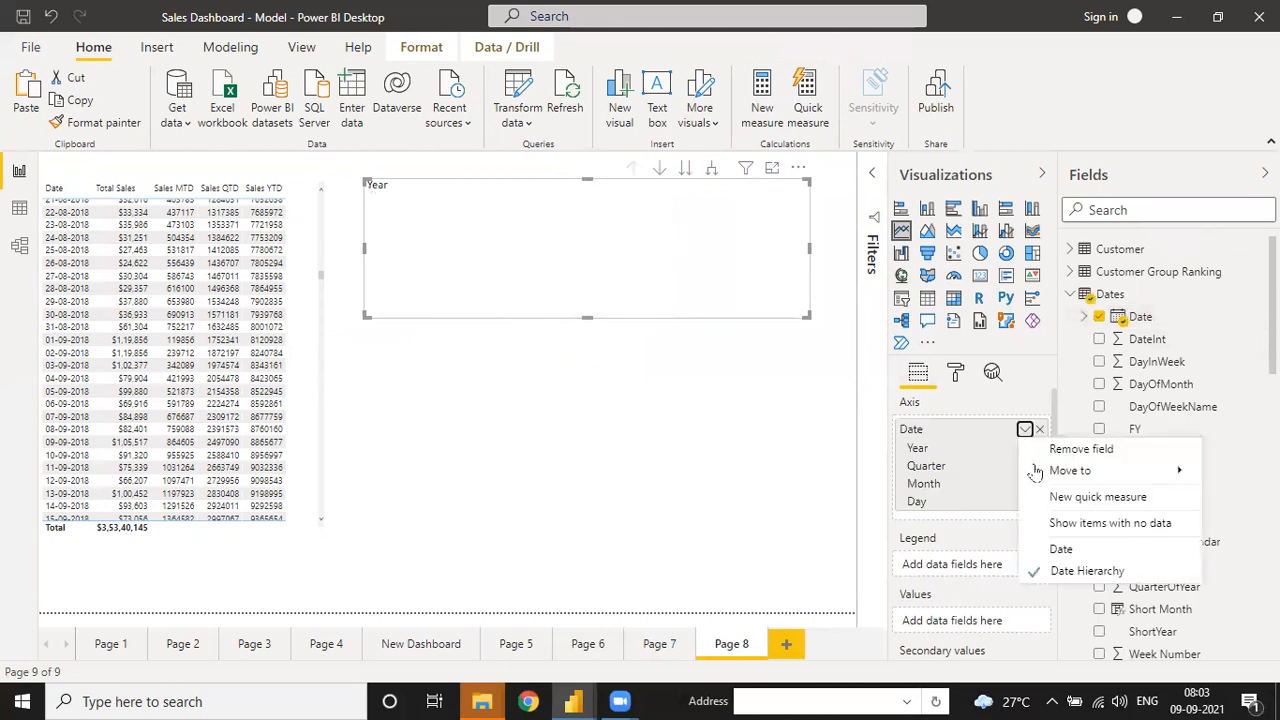
left_click(1060, 549)
left_click_drag(808, 318, 787, 307)
- Plot Sales MTD as the chart's values, turn on data labels and adjust its size
left_click(1071, 295)
scroll(1150, 440, "down", 5)
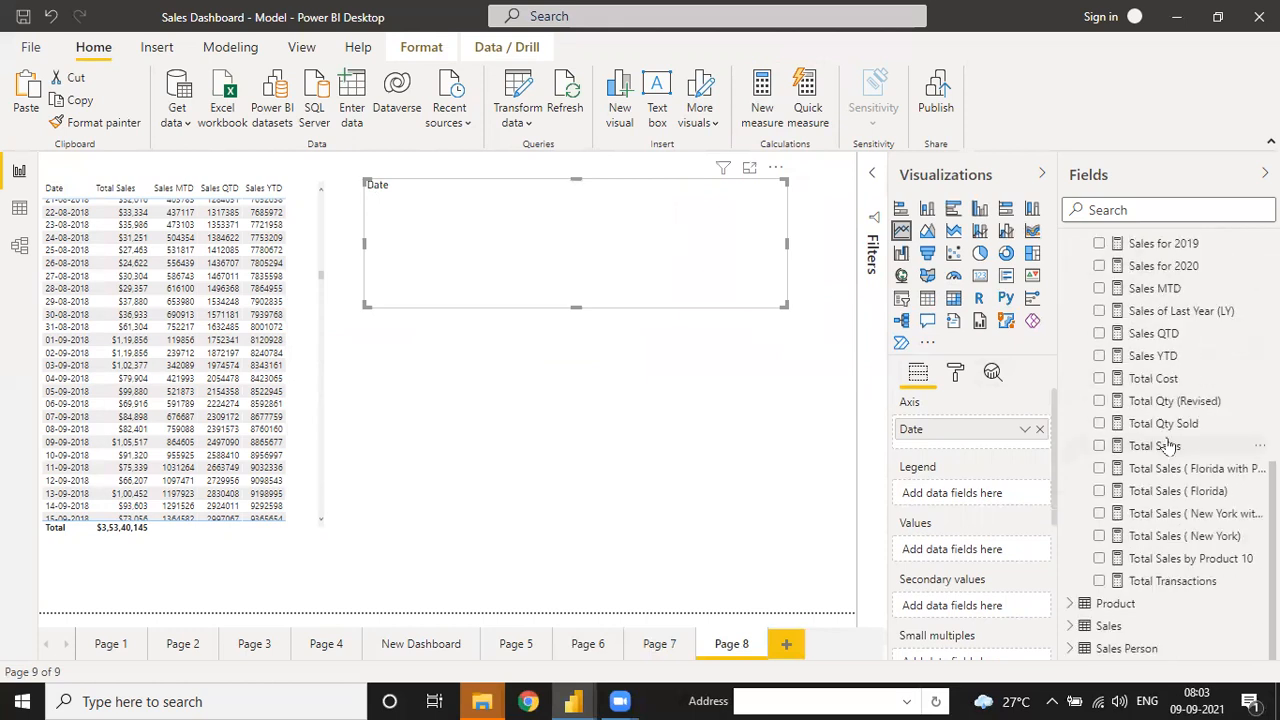
left_click(1155, 289)
left_click_drag(1155, 289, 980, 556)
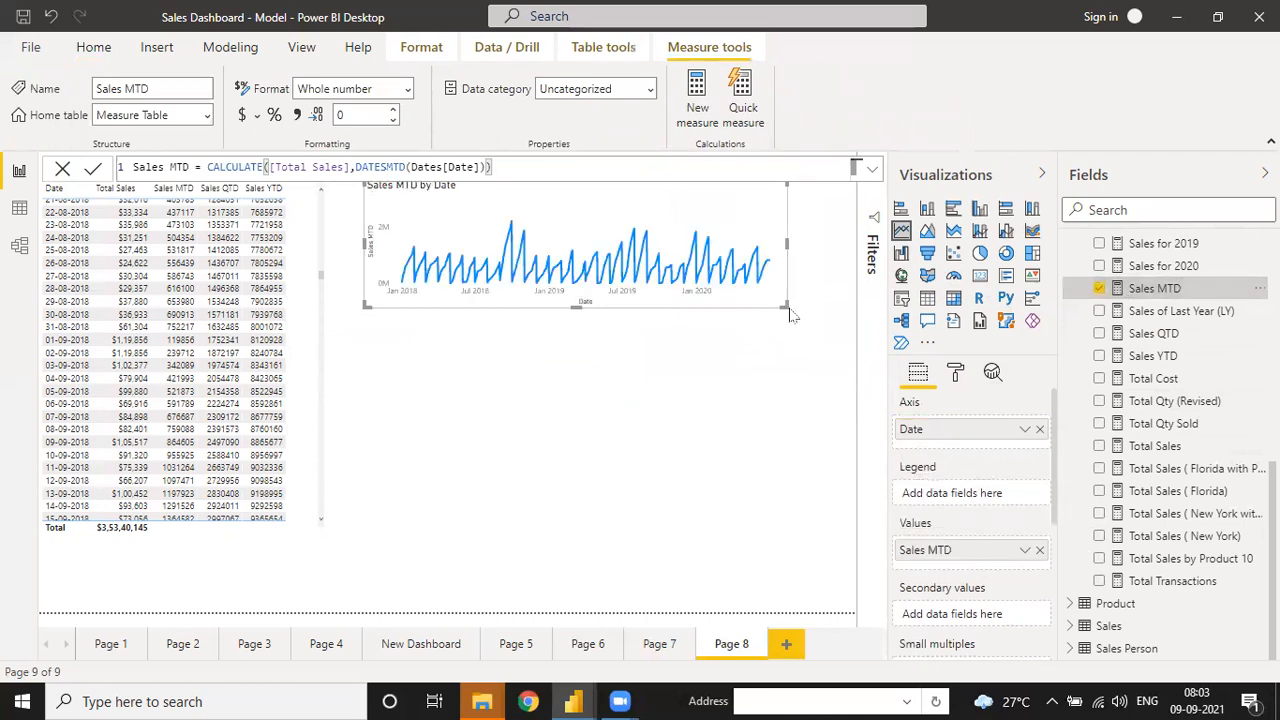
left_click_drag(790, 315, 801, 321)
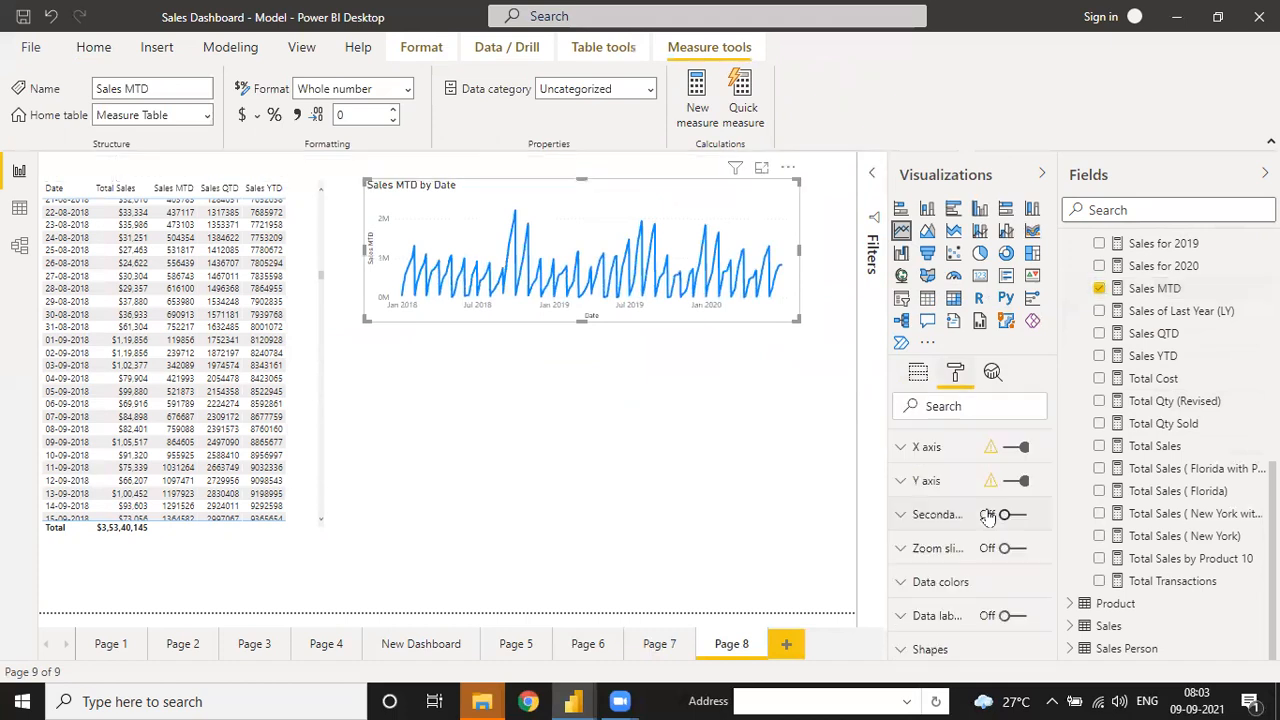
left_click(1005, 647)
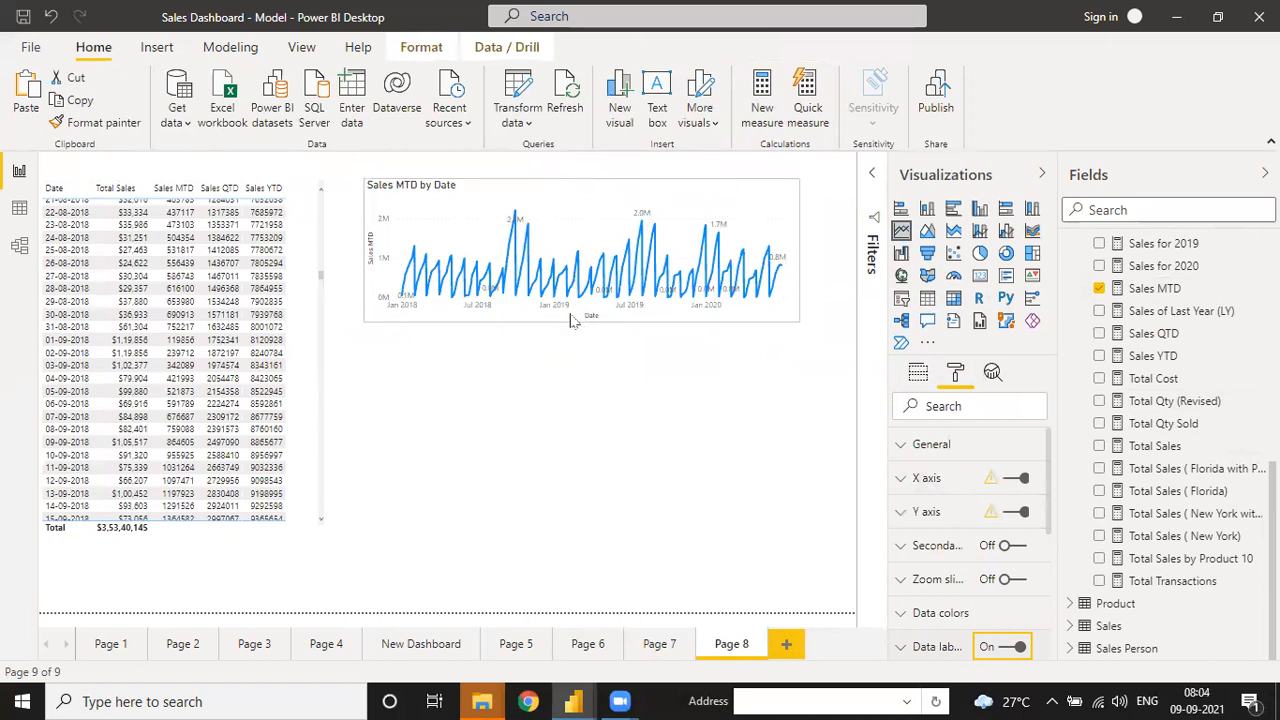
left_click_drag(582, 320, 580, 308)
- Add a forecast to the Sales MTD by Date chart with a 99% confidence interval
left_click(993, 373)
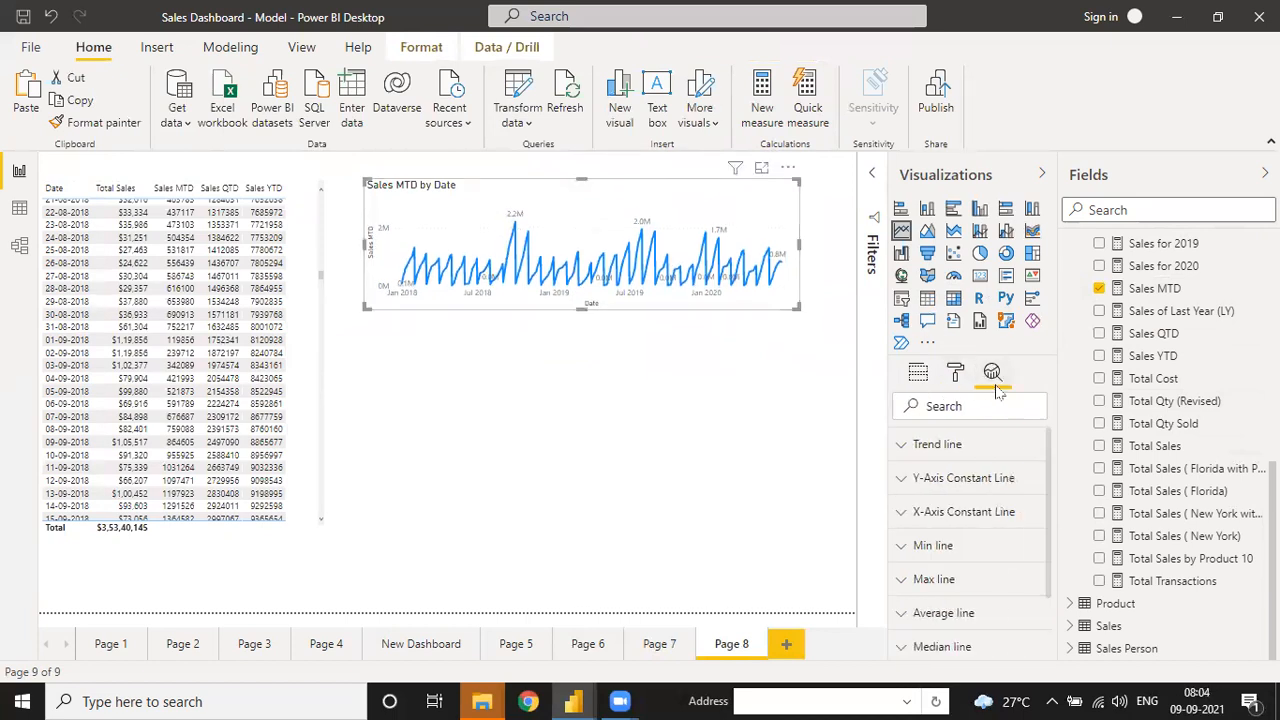
scroll(935, 605, "down", 1)
left_click(901, 617)
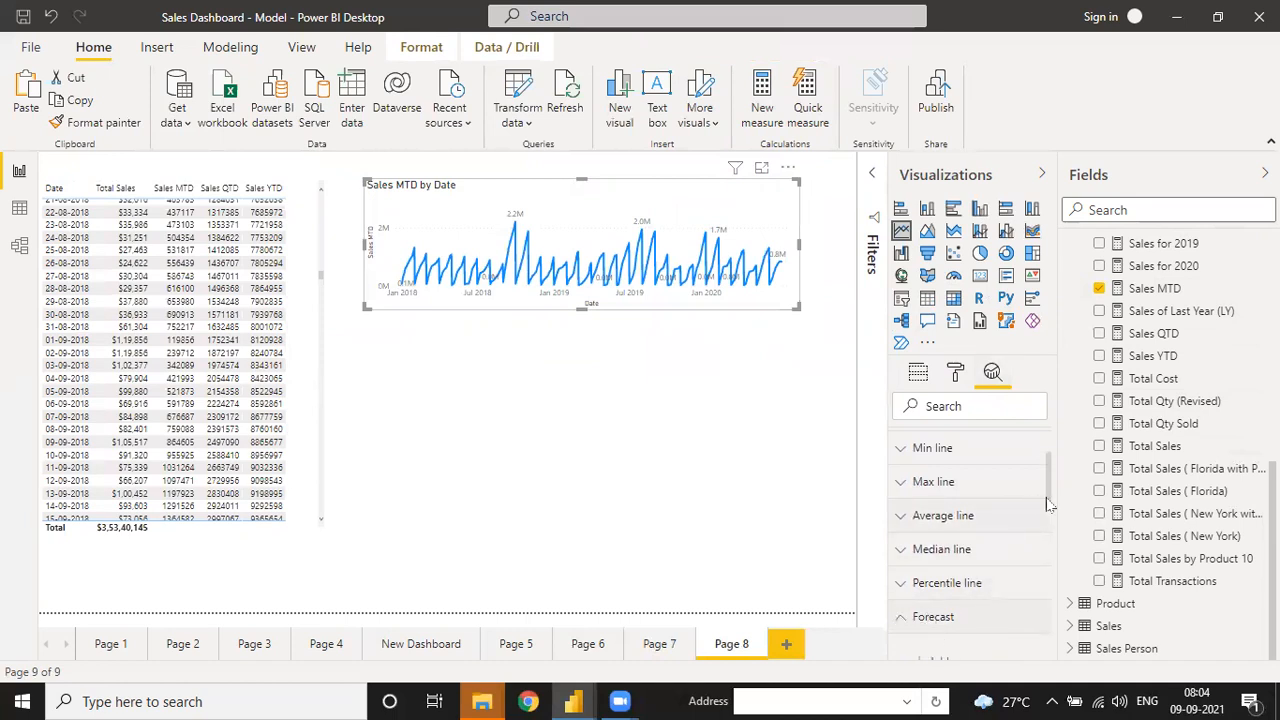
scroll(1045, 508, "down", 4)
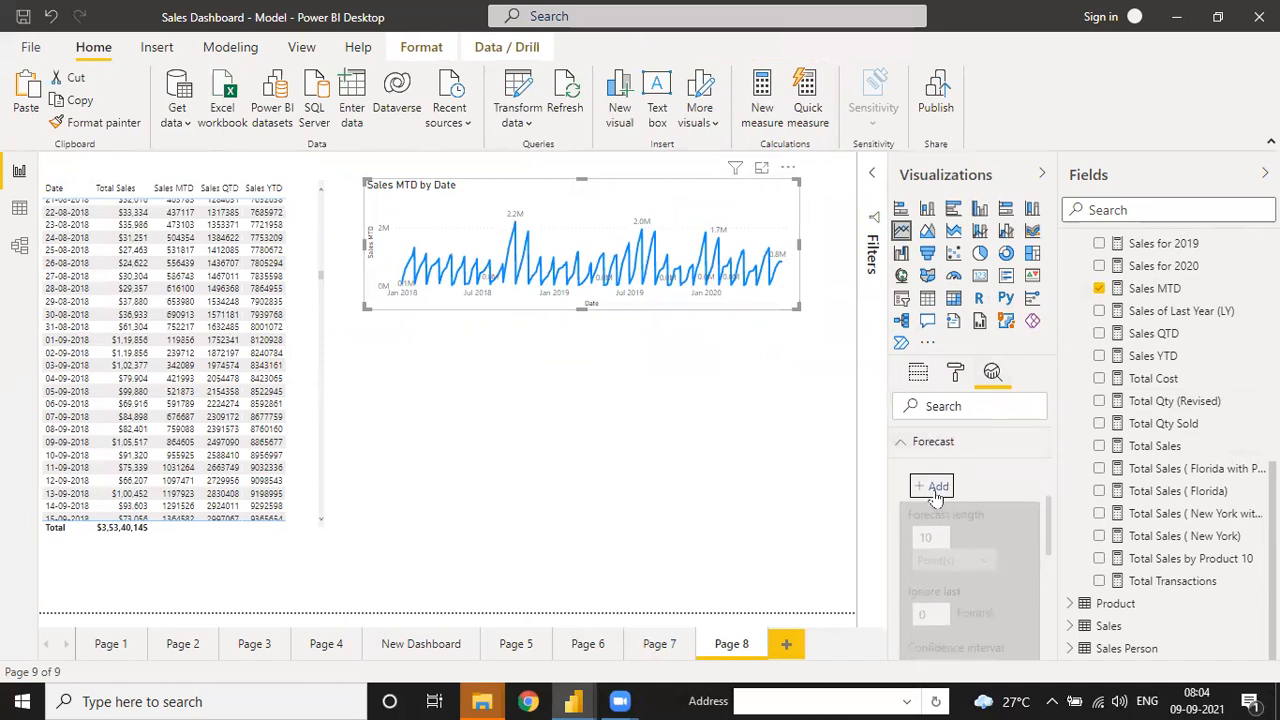
left_click(937, 486)
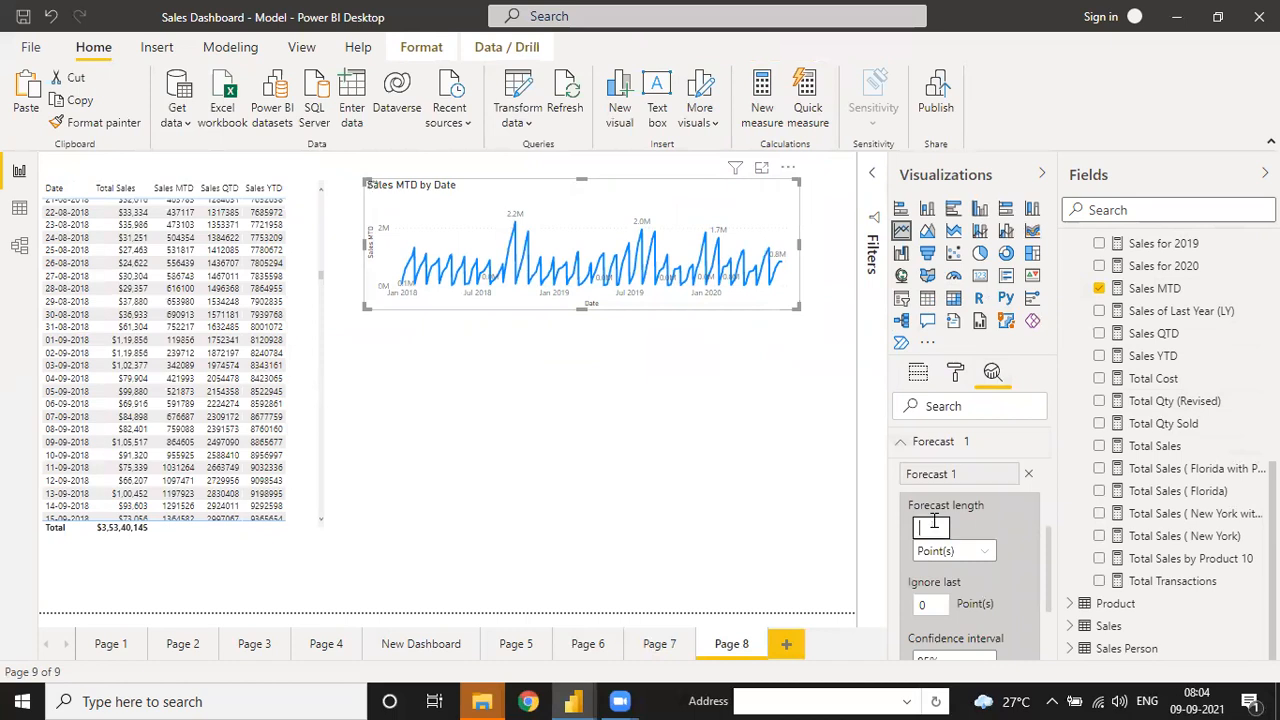
type("30")
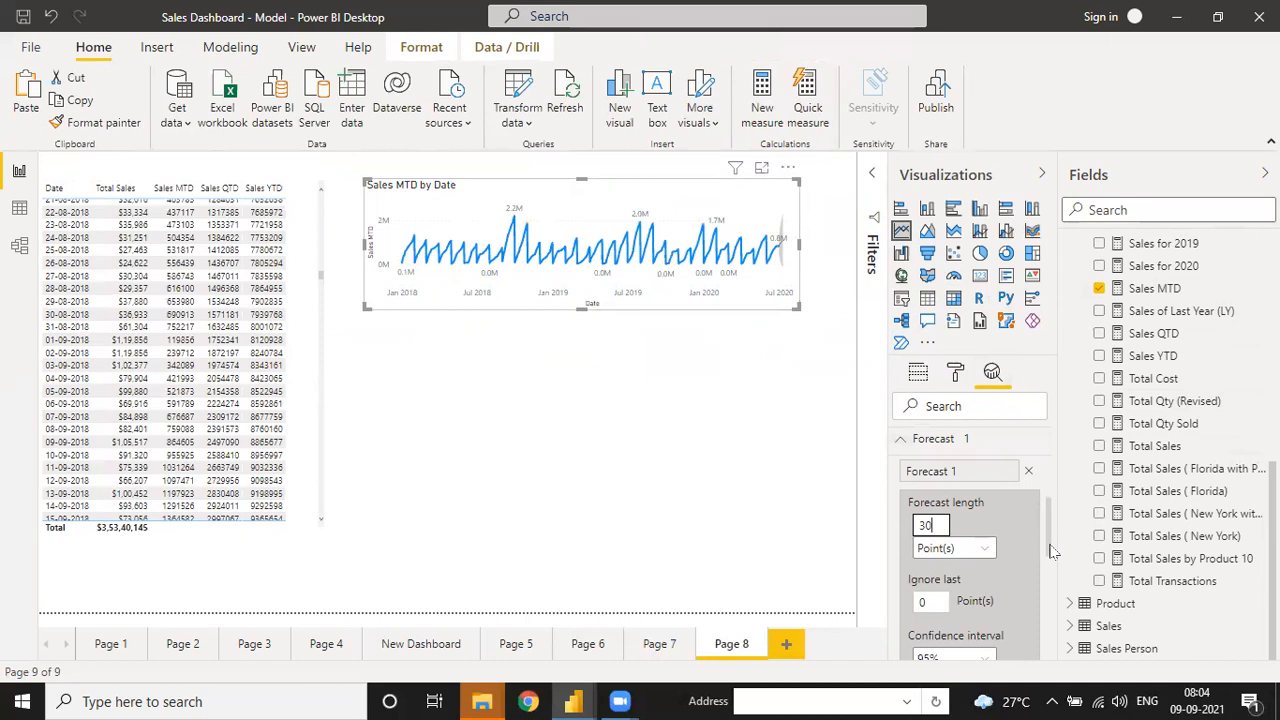
scroll(1040, 536, "down", 4)
left_click(958, 471)
left_click(958, 492)
- Apply the forecast with seasonality 30 and widen the chart to the right
left_click(935, 527)
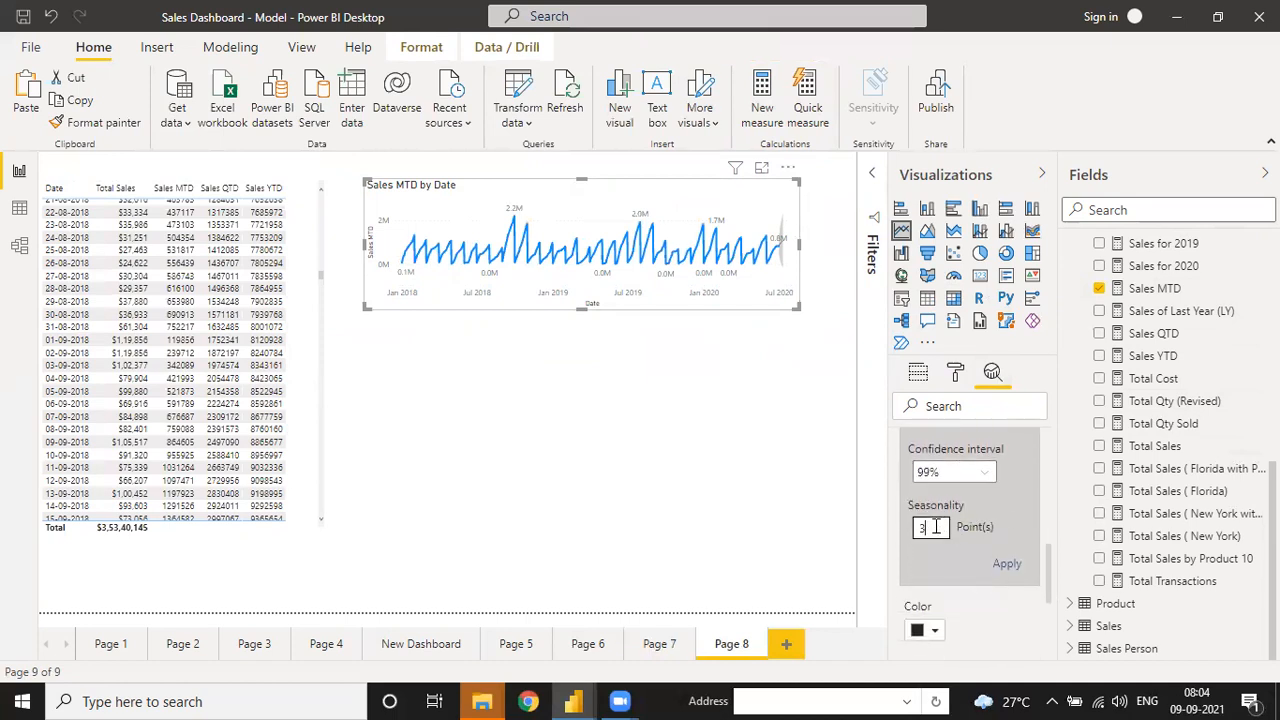
type("30")
left_click(1007, 566)
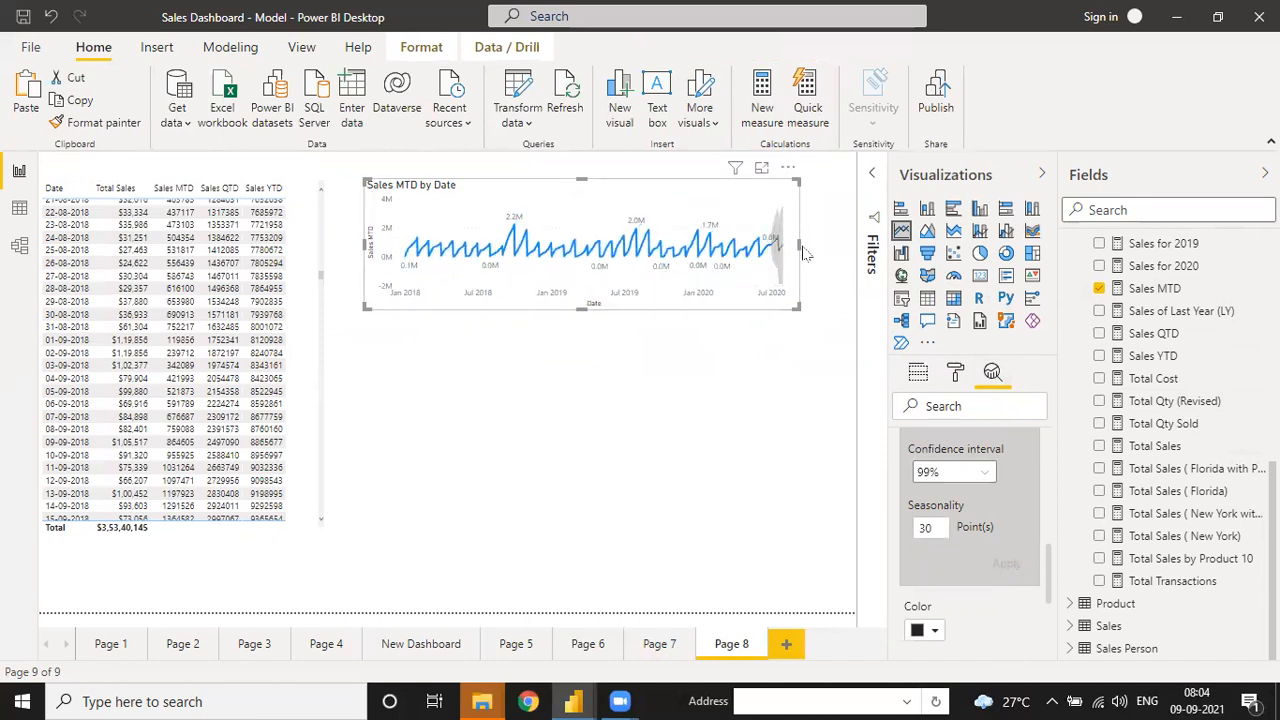
left_click_drag(799, 246, 843, 248)
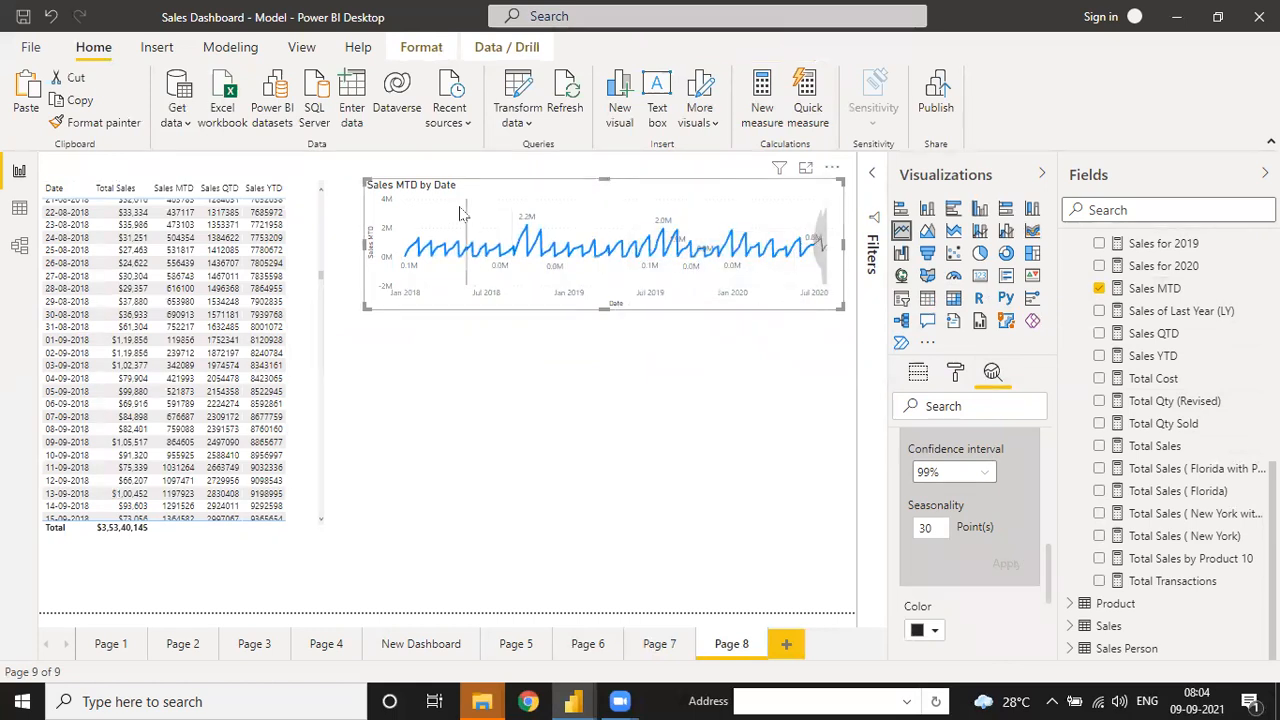
mouse_move(460, 208)
- Paste two copies of the Sales MTD chart and stack them beneath the original
left_click(29, 90)
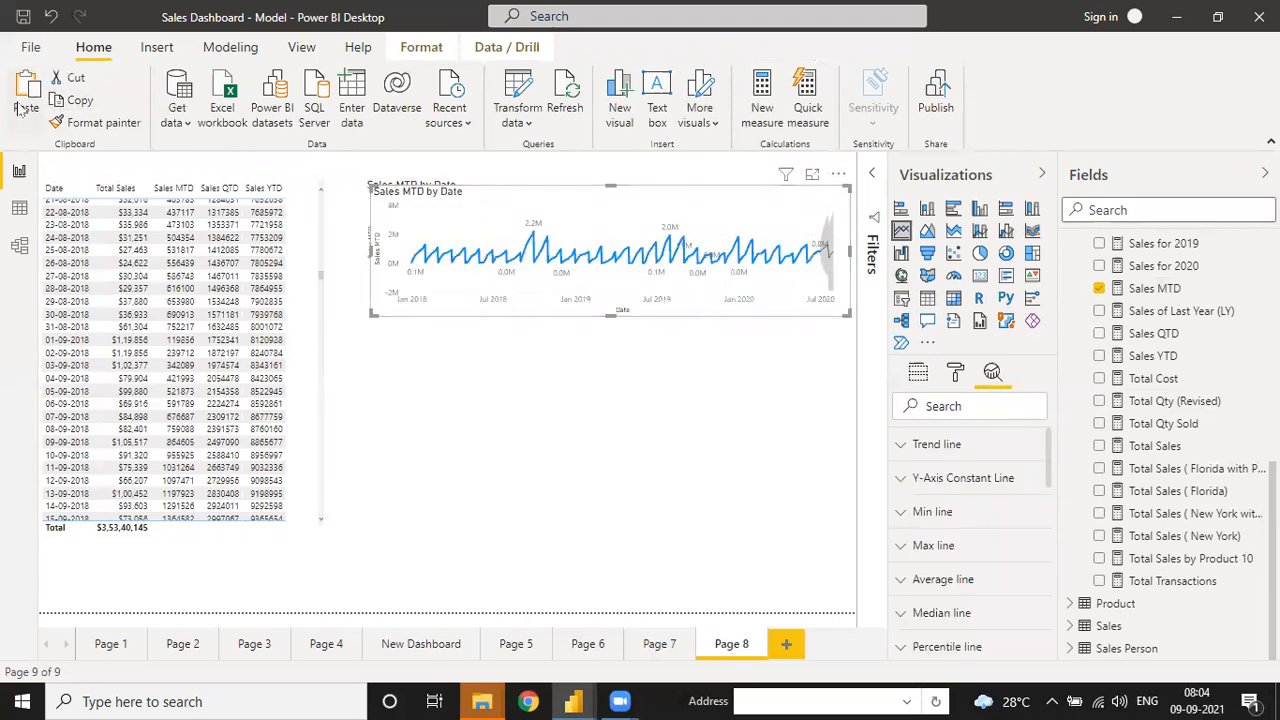
left_click_drag(830, 255, 817, 415)
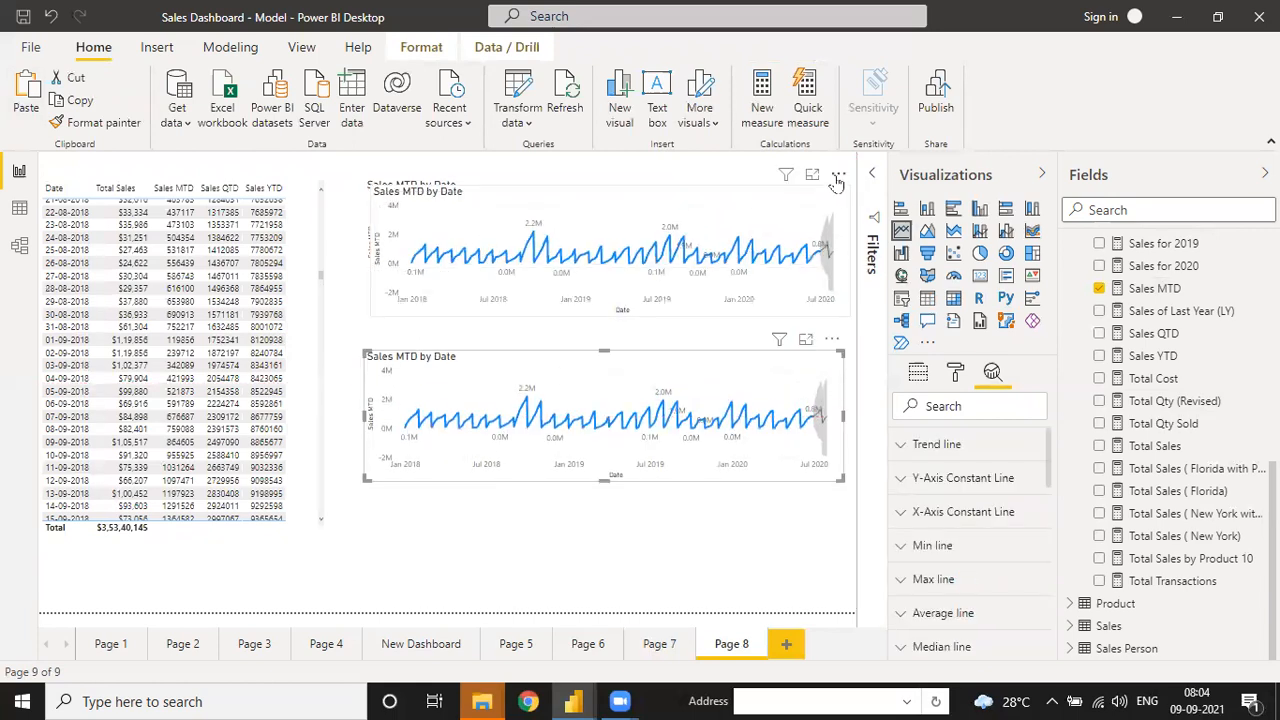
key("ctrl+v")
left_click_drag(826, 420, 826, 507)
left_click_drag(820, 477, 820, 467)
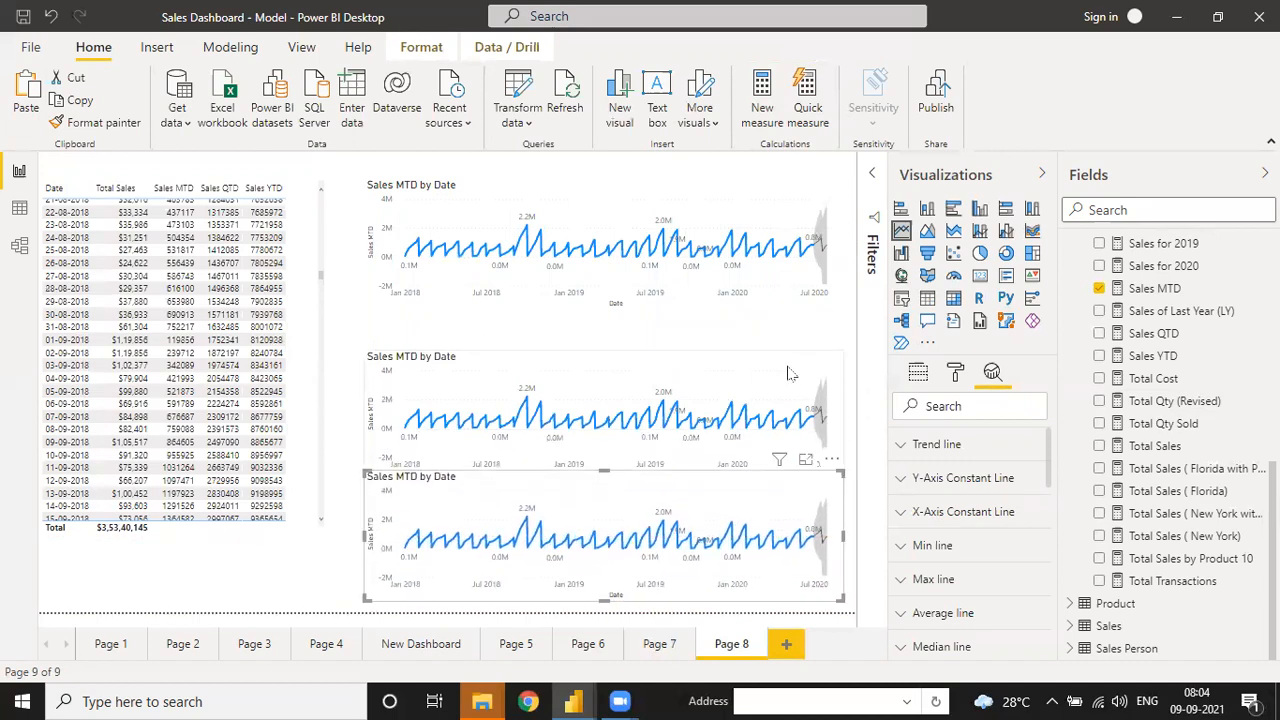
left_click(827, 368)
left_click_drag(834, 343, 833, 331)
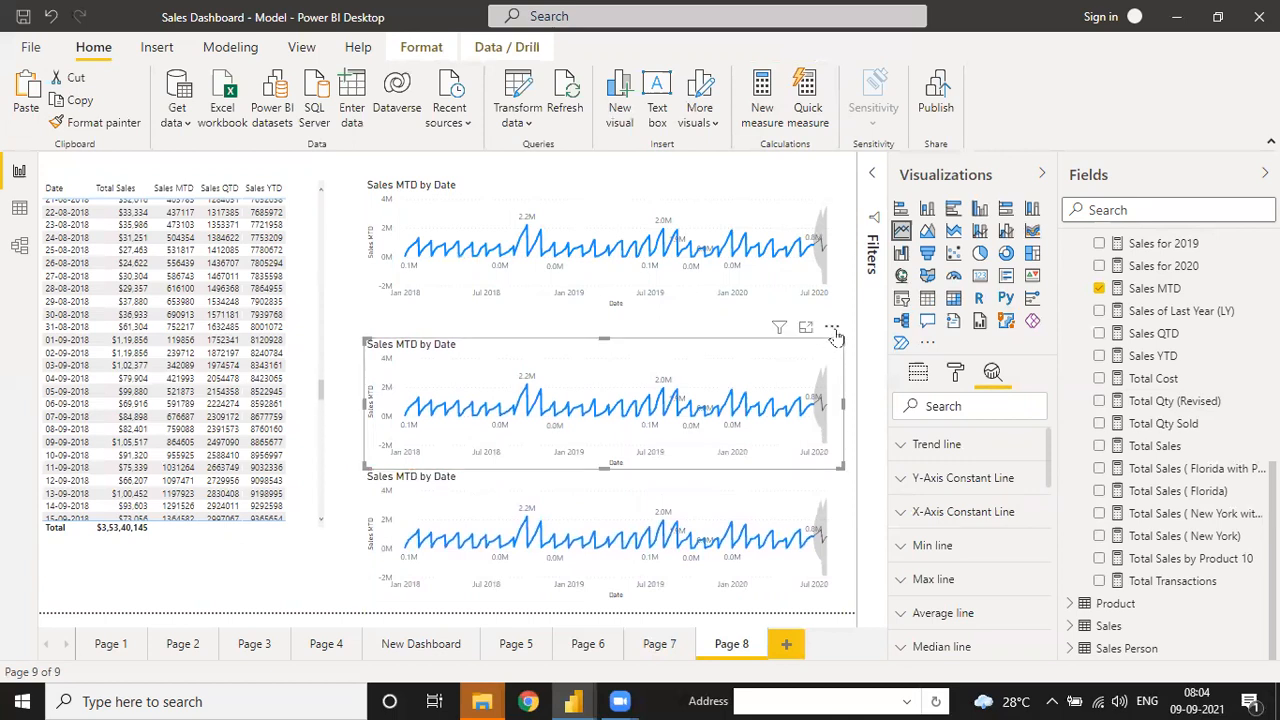
left_click(833, 331)
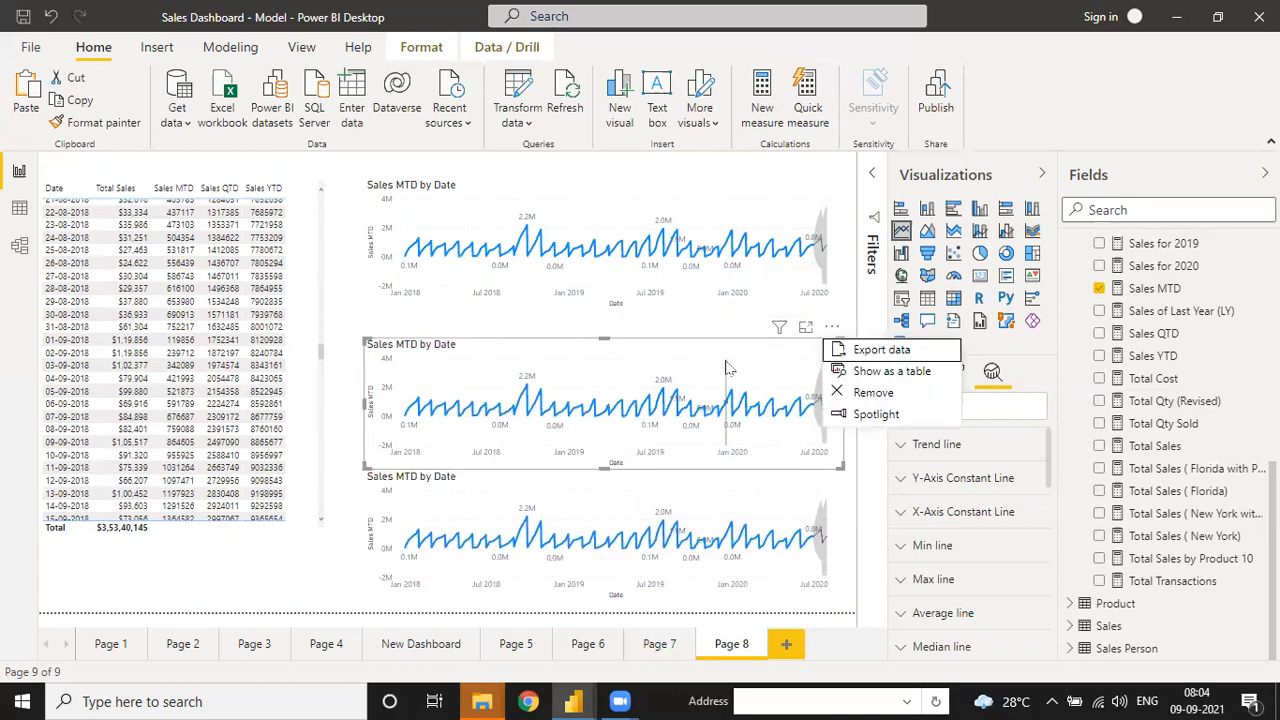
key("Escape")
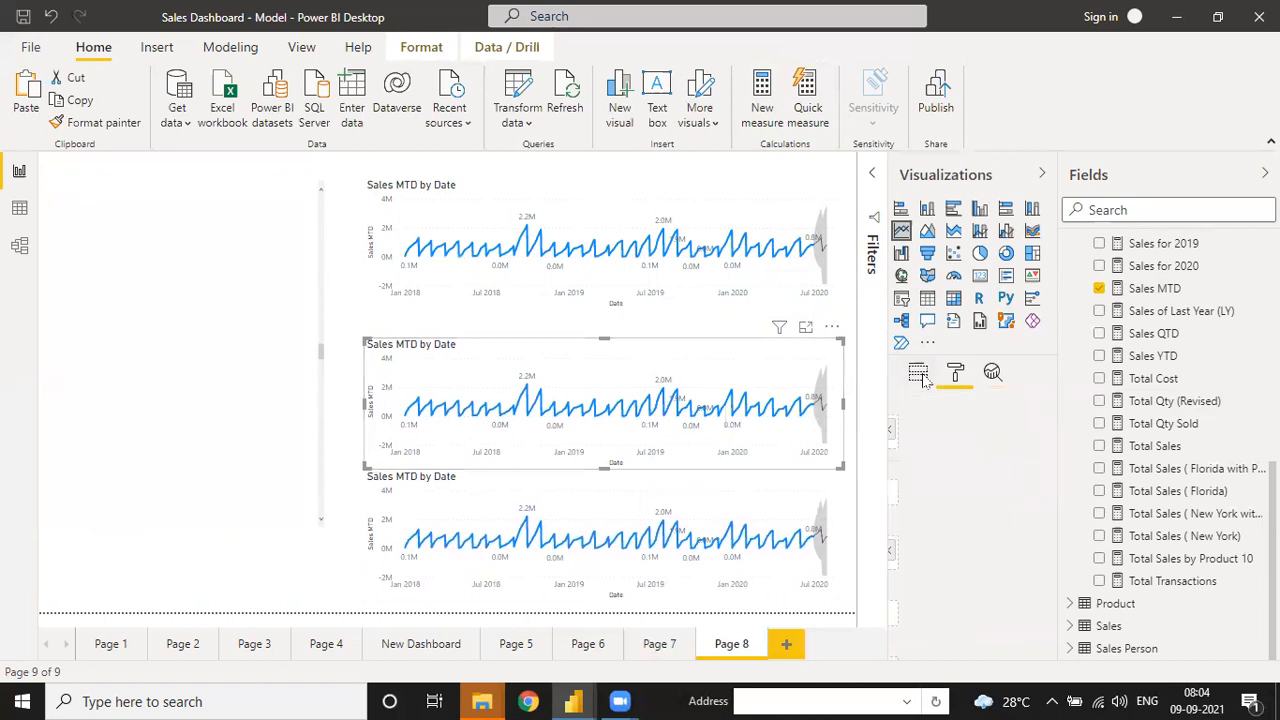
- Replace Sales MTD with Sales QTD in the middle chart
left_click(918, 372)
left_click(1039, 550)
left_click_drag(1150, 338, 977, 556)
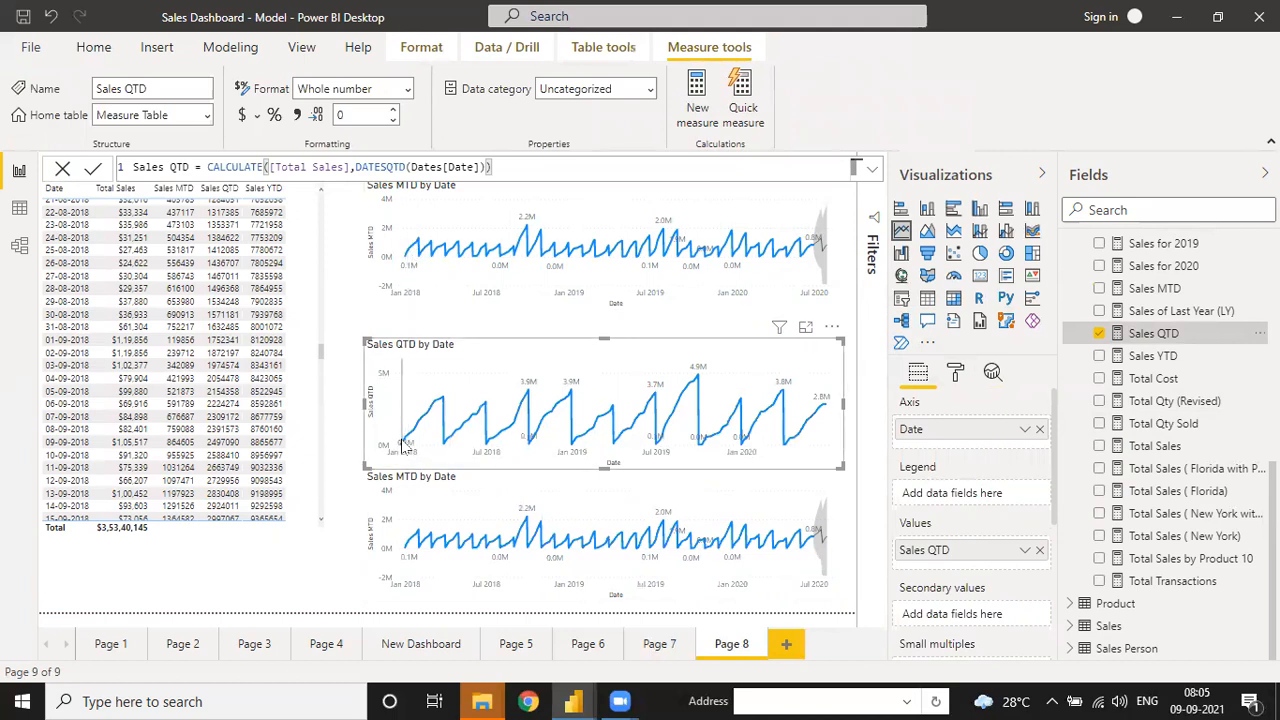
- Replace Sales MTD with Sales YTD in the bottom chart
mouse_move(405, 440)
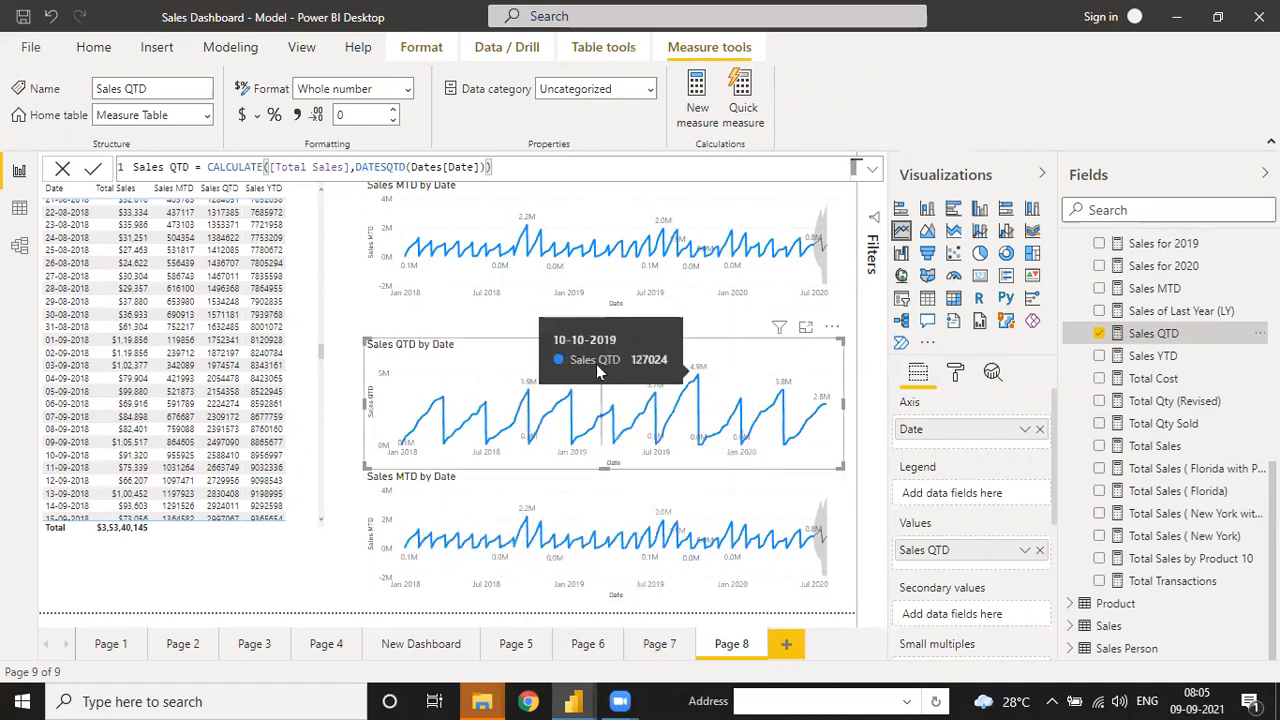
left_click(1039, 550)
left_click(1137, 356)
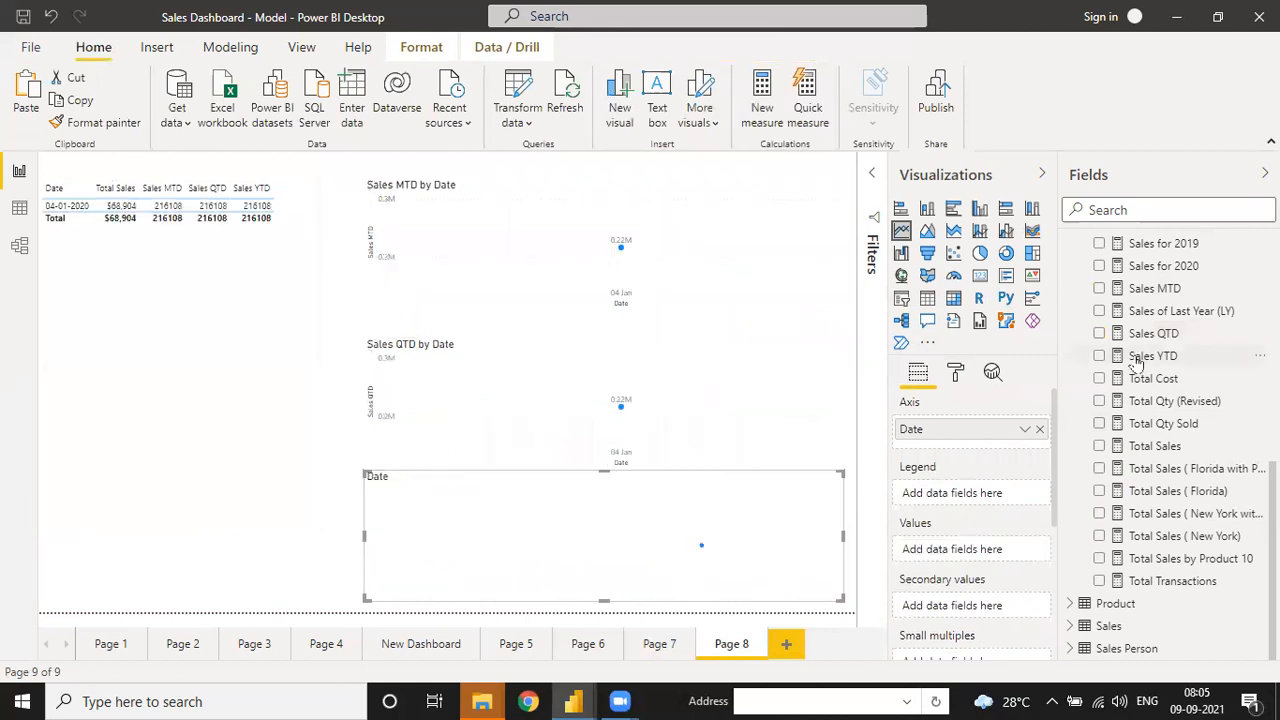
left_click_drag(1137, 363, 905, 549)
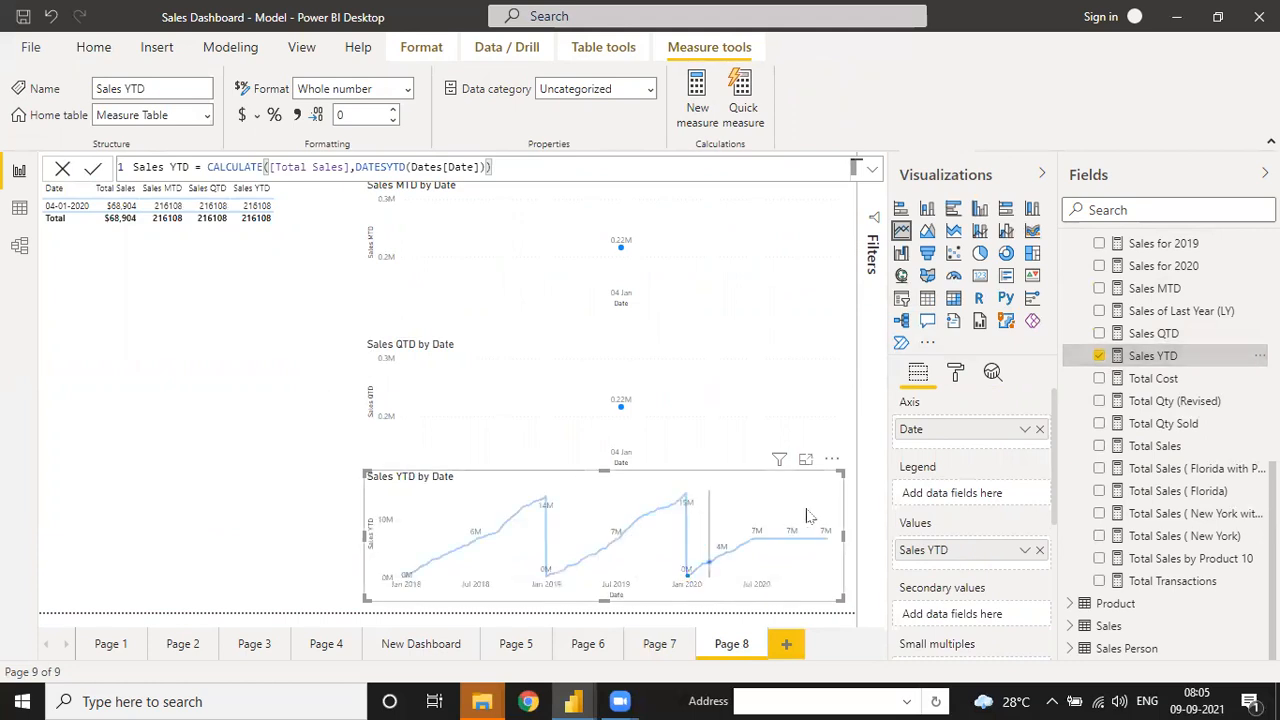
left_click(280, 455)
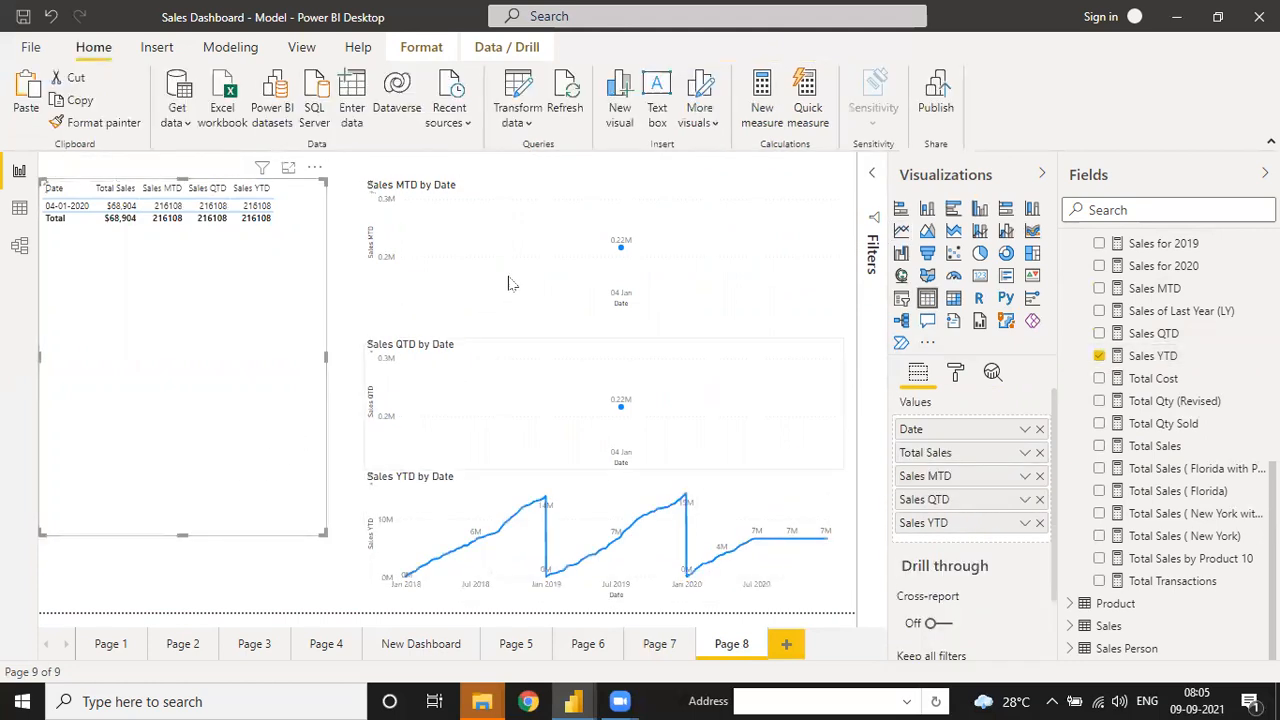
left_click(527, 308)
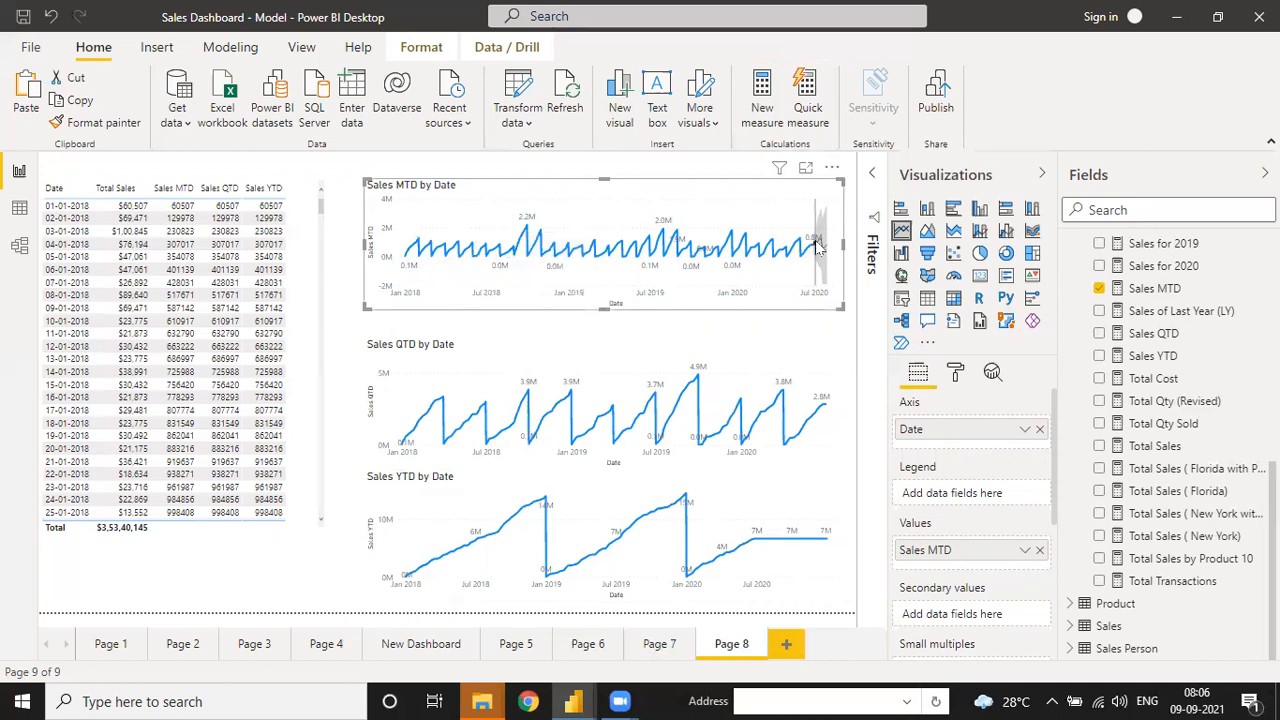
mouse_move(815, 248)
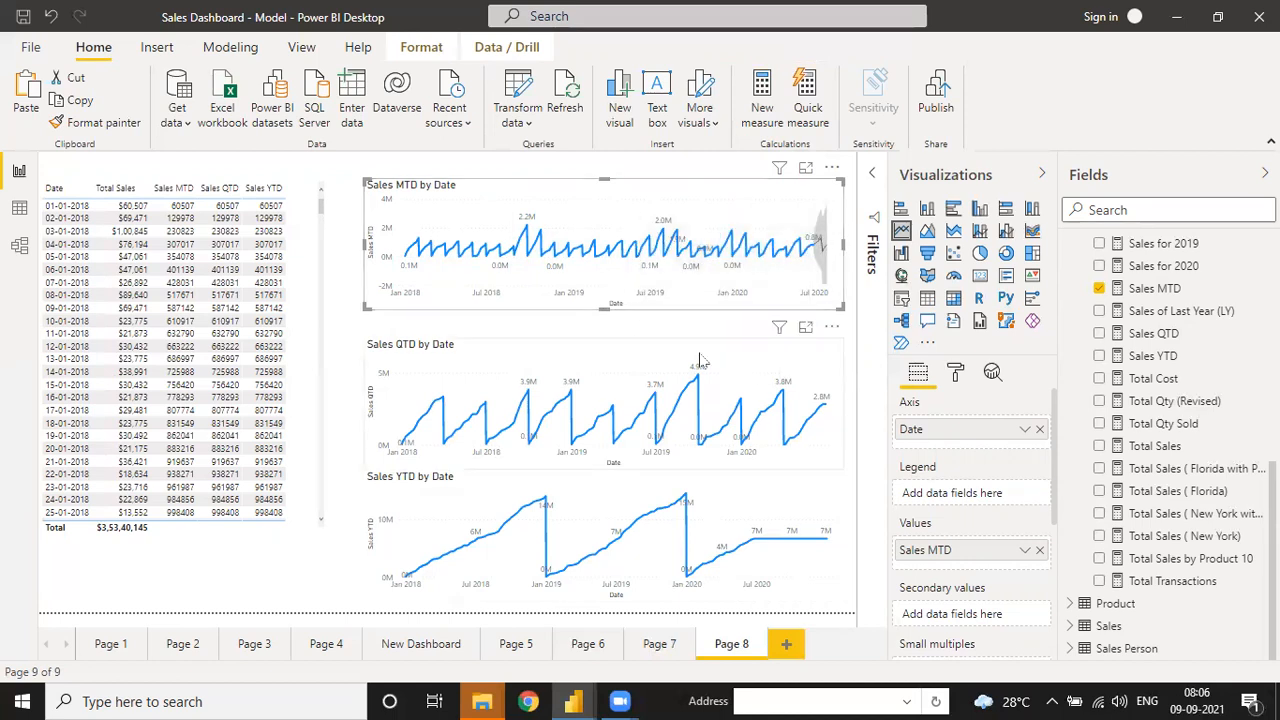
- Select the Sales QTD by Date chart and expand Forecast in its Analytics pane
left_click(470, 375)
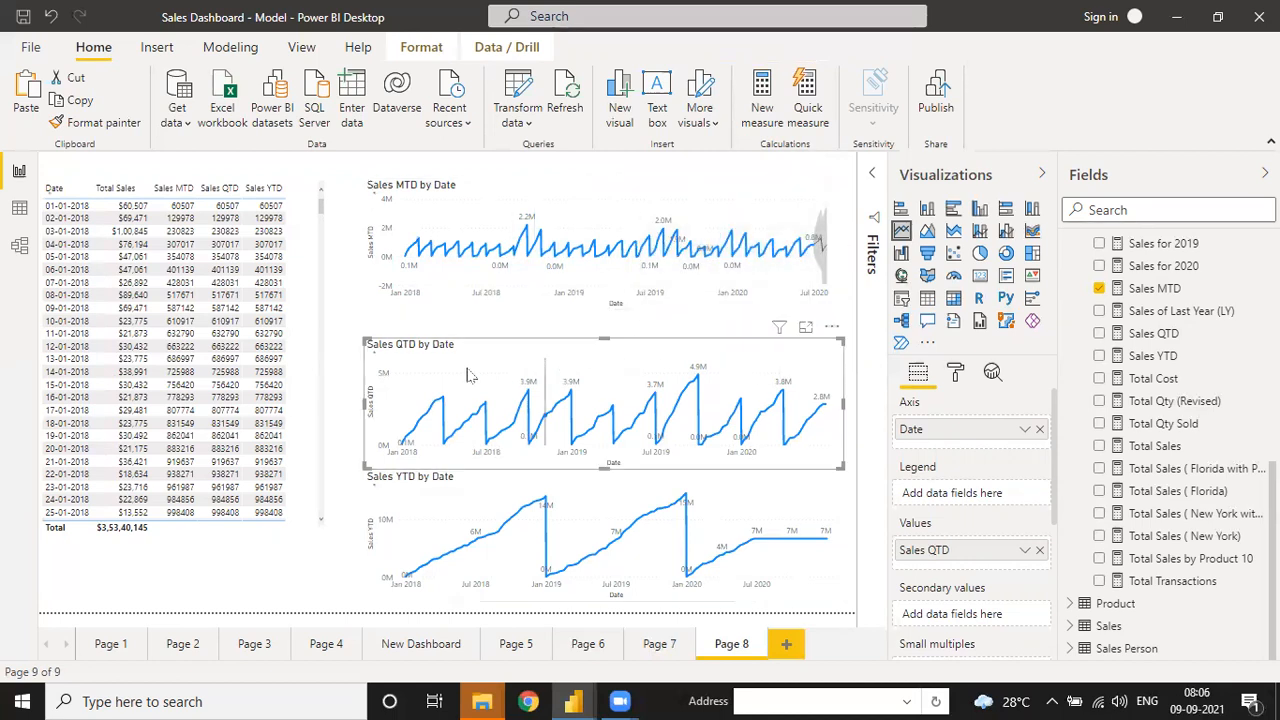
left_click(991, 374)
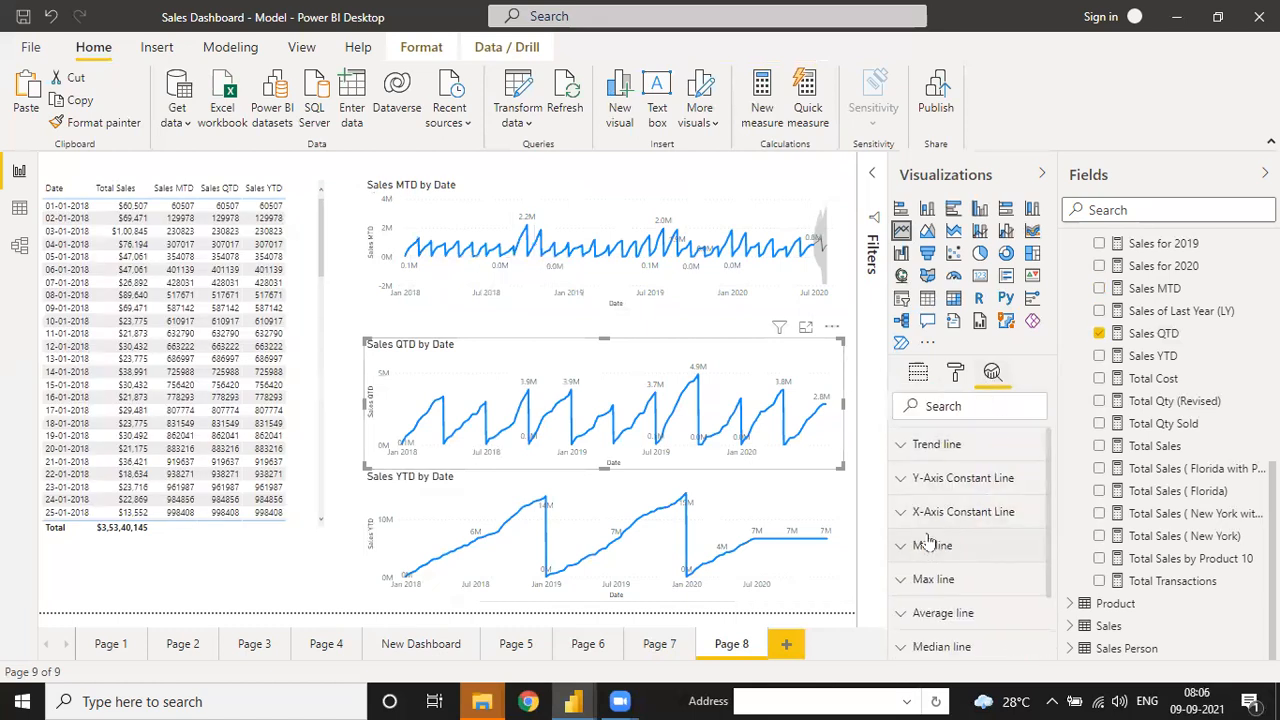
scroll(947, 592, "down", 2)
left_click(903, 617)
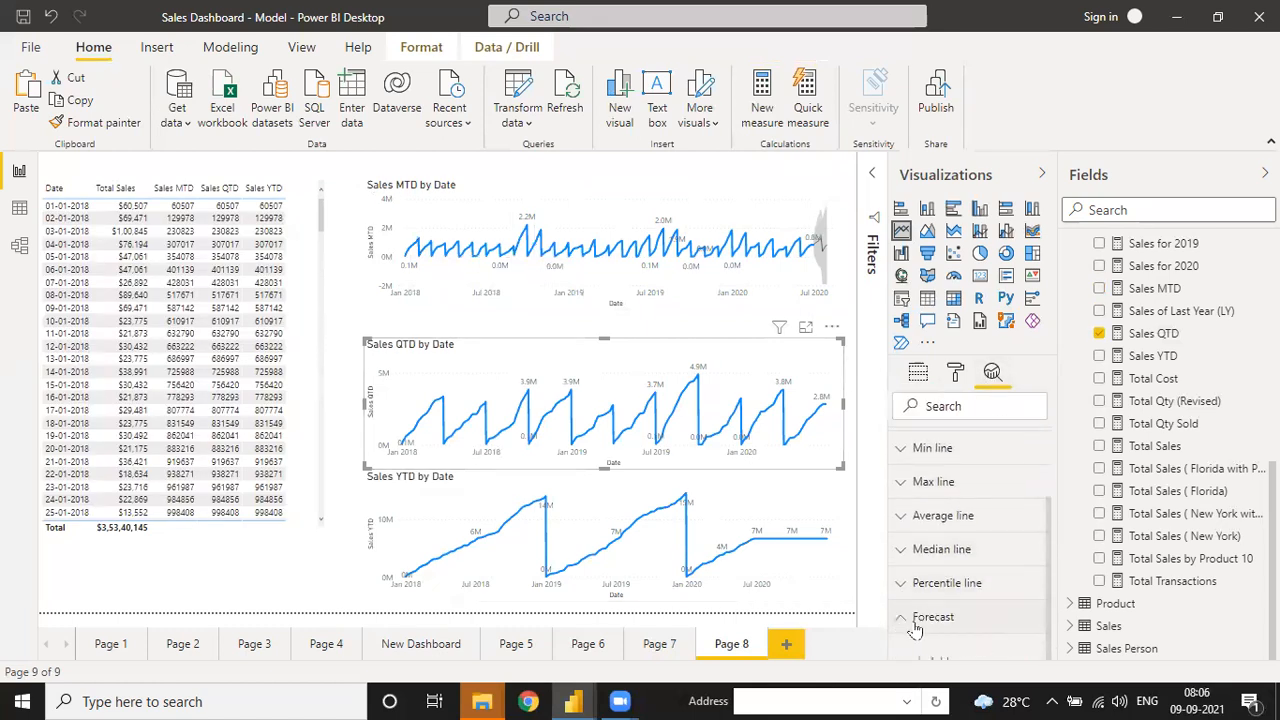
left_click(1044, 502)
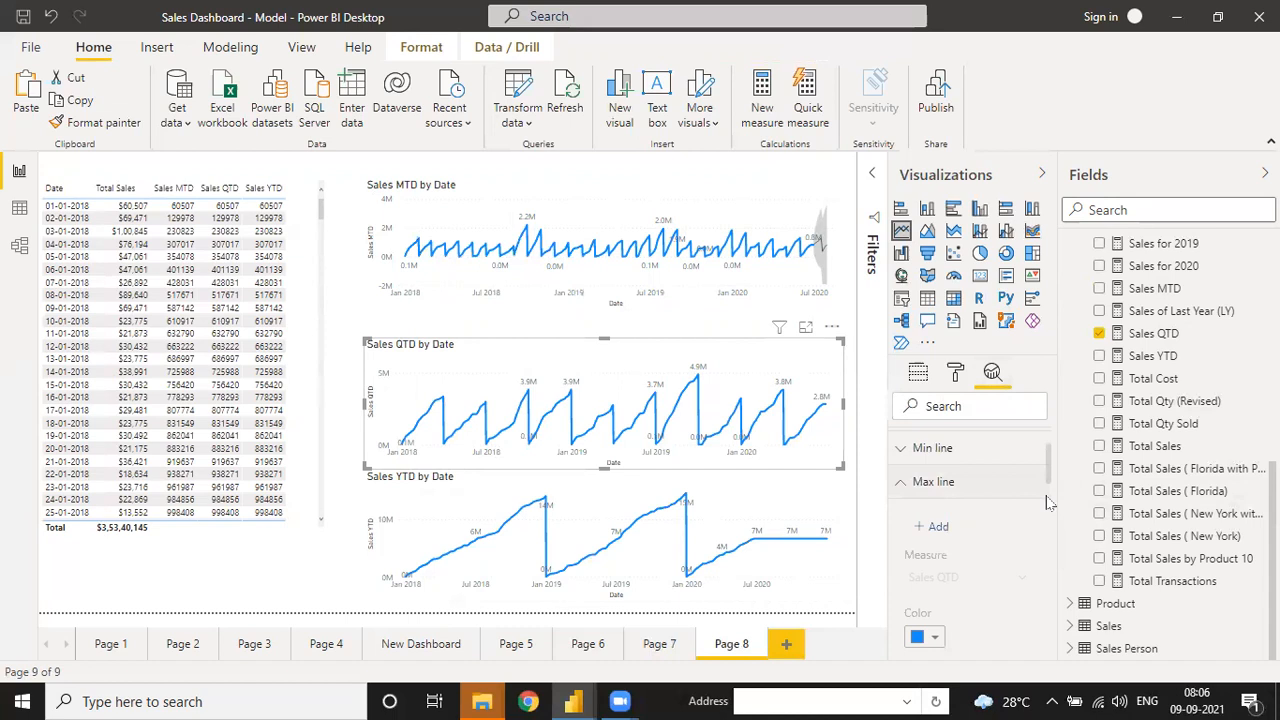
left_click(901, 485)
left_click(900, 618)
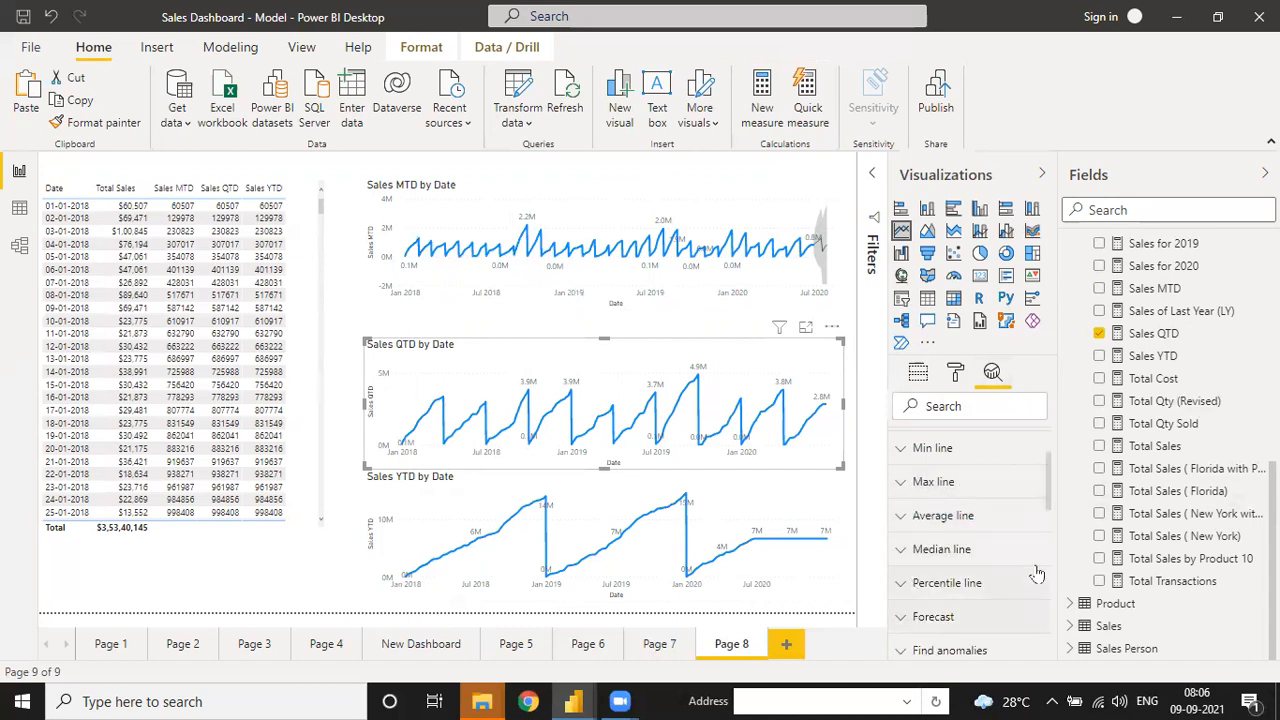
left_click(918, 620)
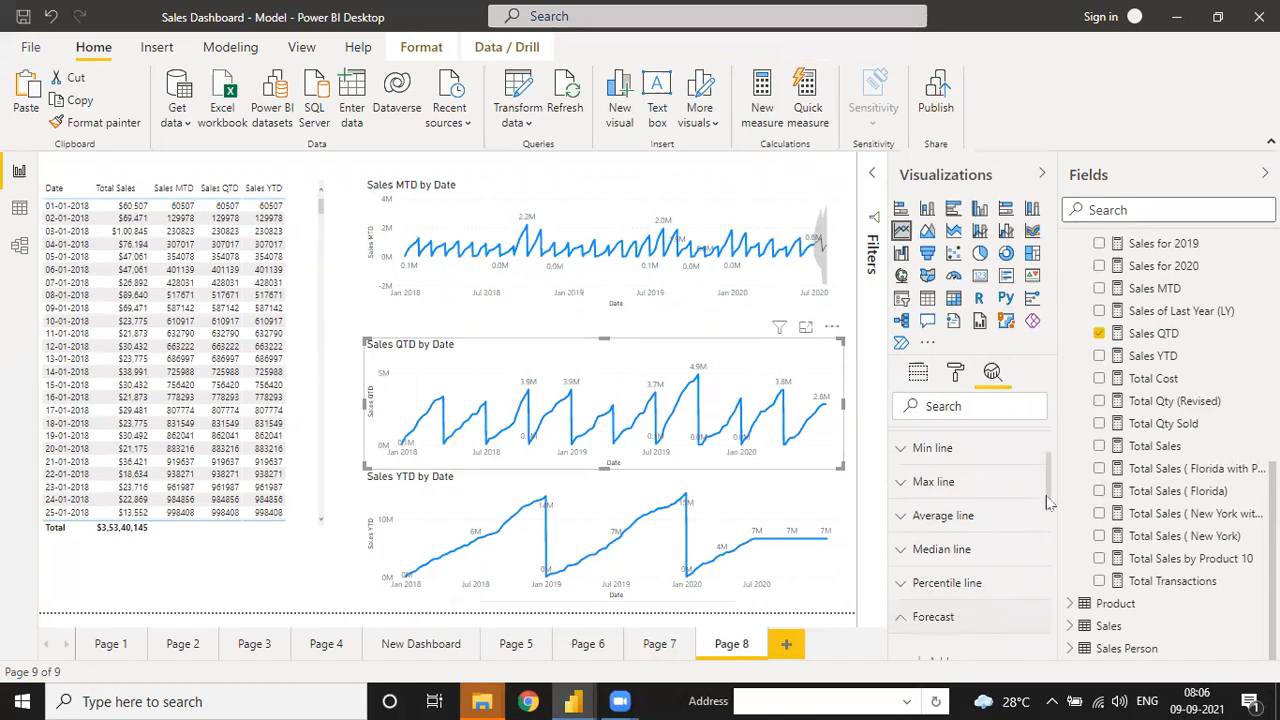
scroll(1048, 502, "down", 2)
- Add a forecast with length 90, 99% confidence interval and seasonality 90
left_click(935, 468)
double_click(927, 511)
type("90")
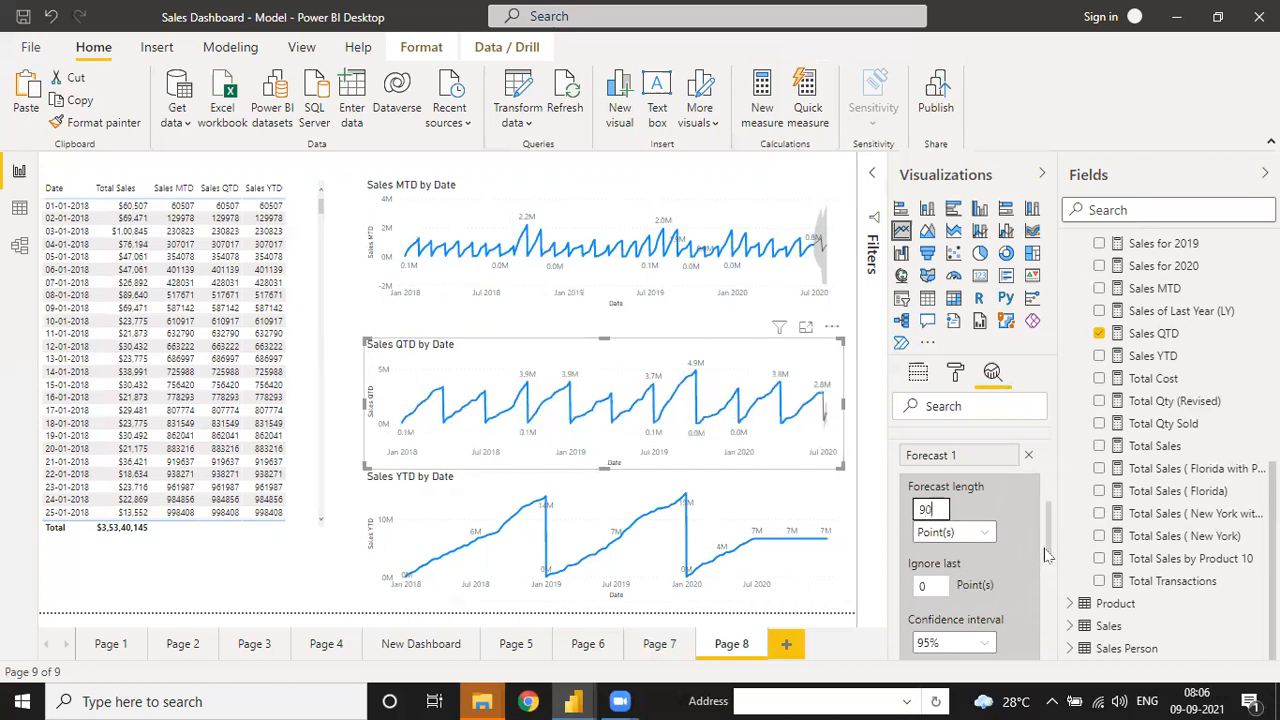
scroll(1000, 550, "down", 2)
left_click(958, 566)
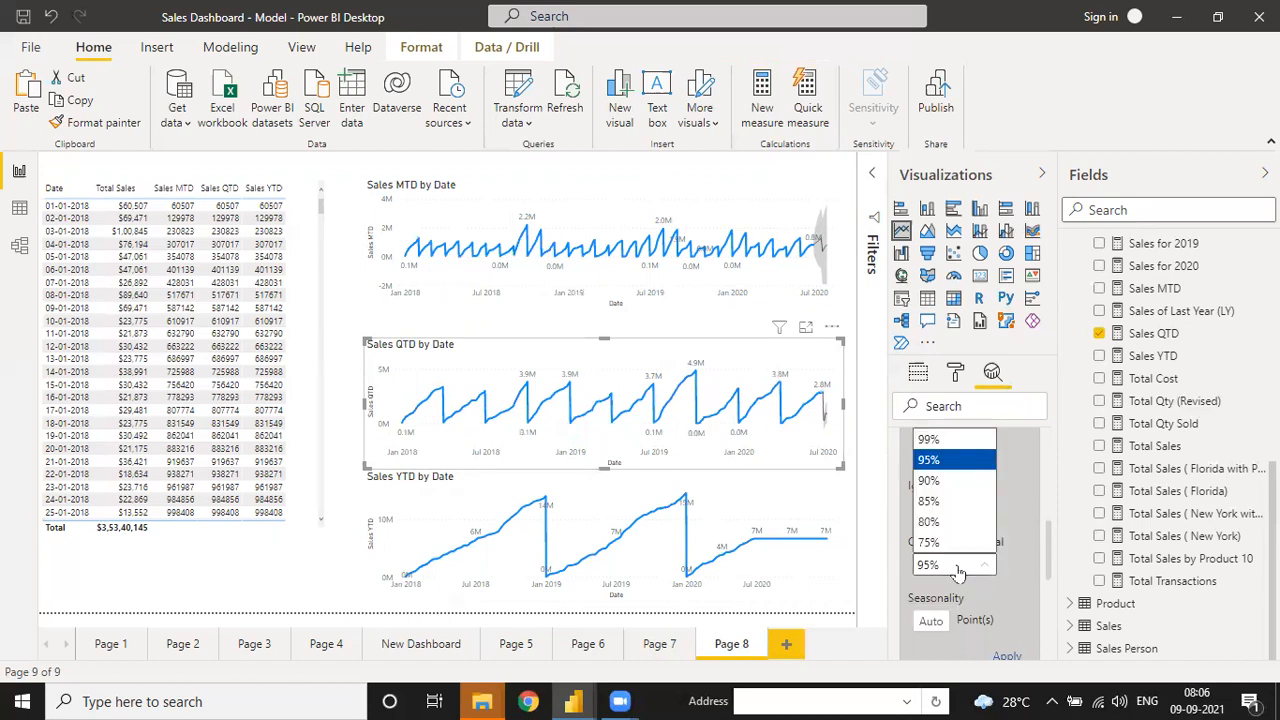
left_click(930, 440)
left_click_drag(1051, 552, 1050, 580)
left_click(940, 515)
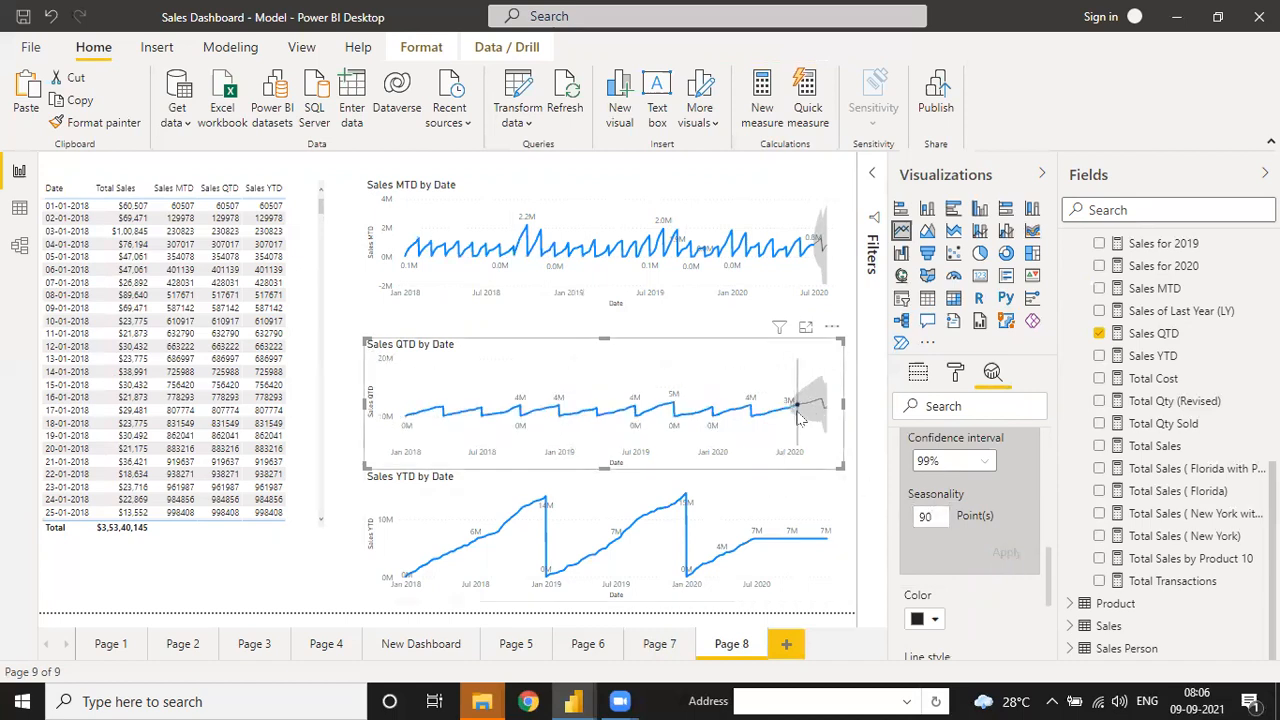
left_click(797, 555)
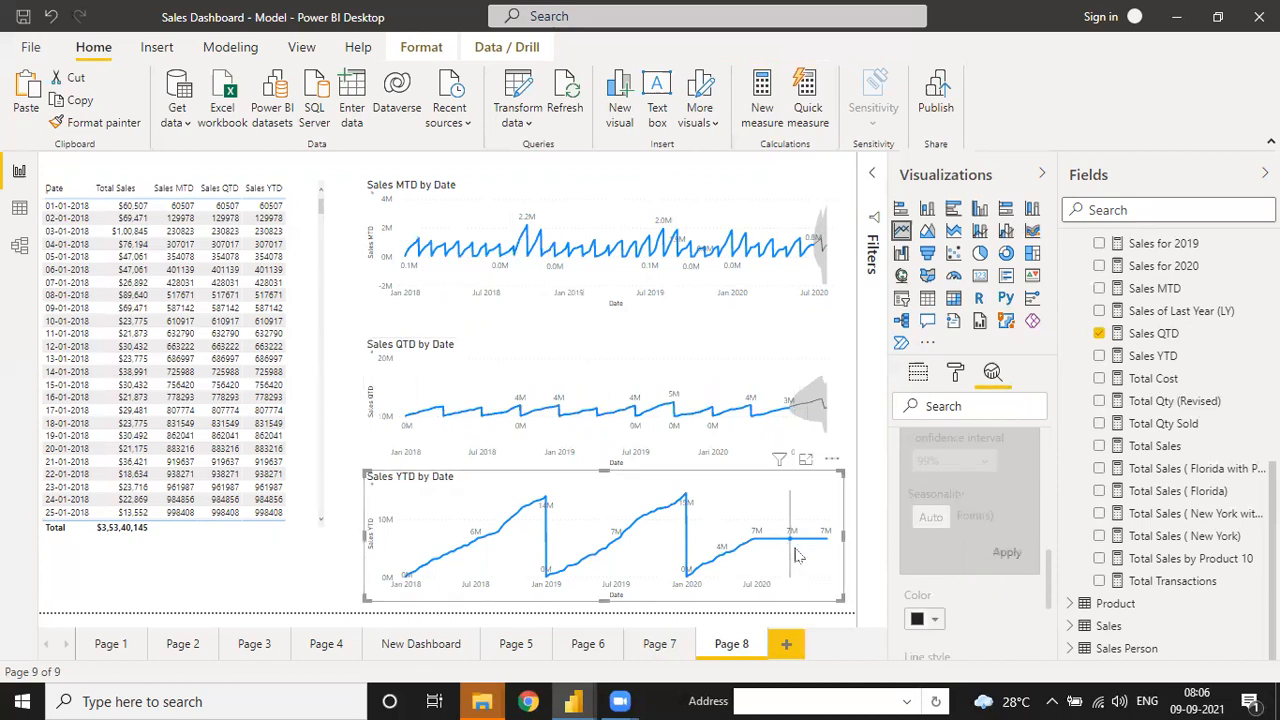
- Add a forecast to the Sales YTD by Date chart and clear its forecast length
scroll(932, 540, "down", 5)
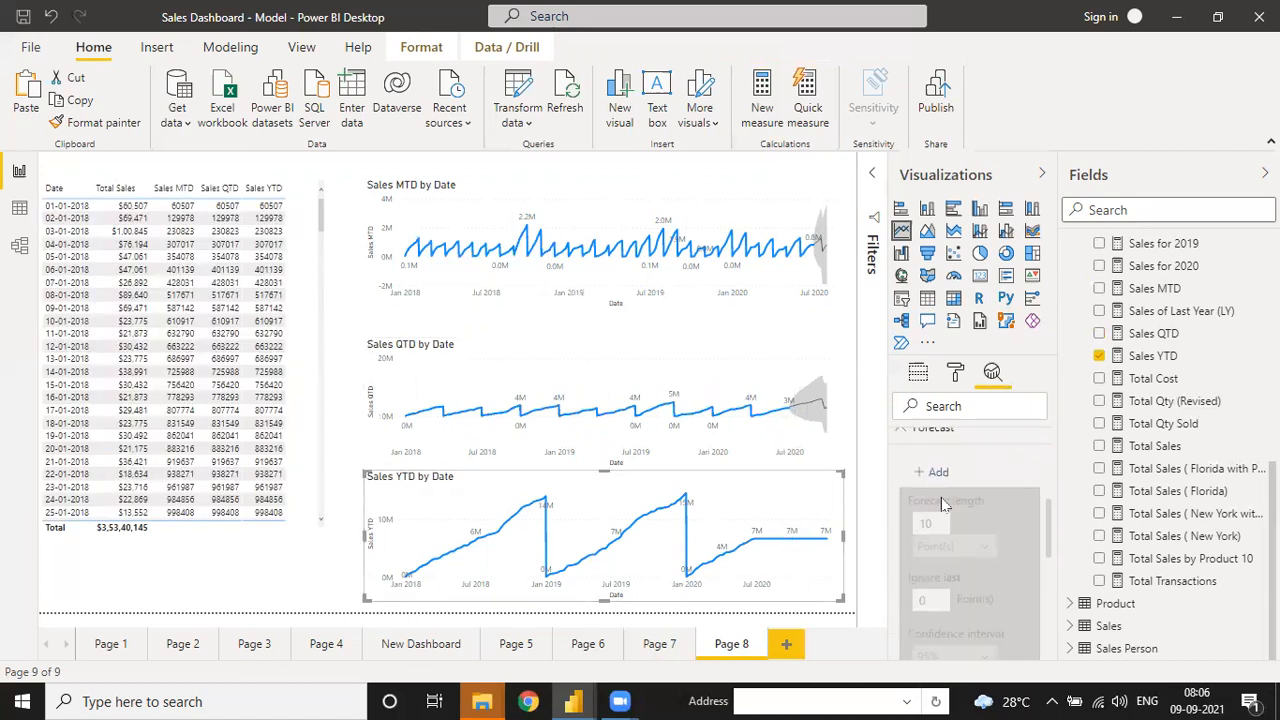
scroll(929, 507, "up", 3)
scroll(927, 552, "down", 5)
scroll(932, 466, "up", 5)
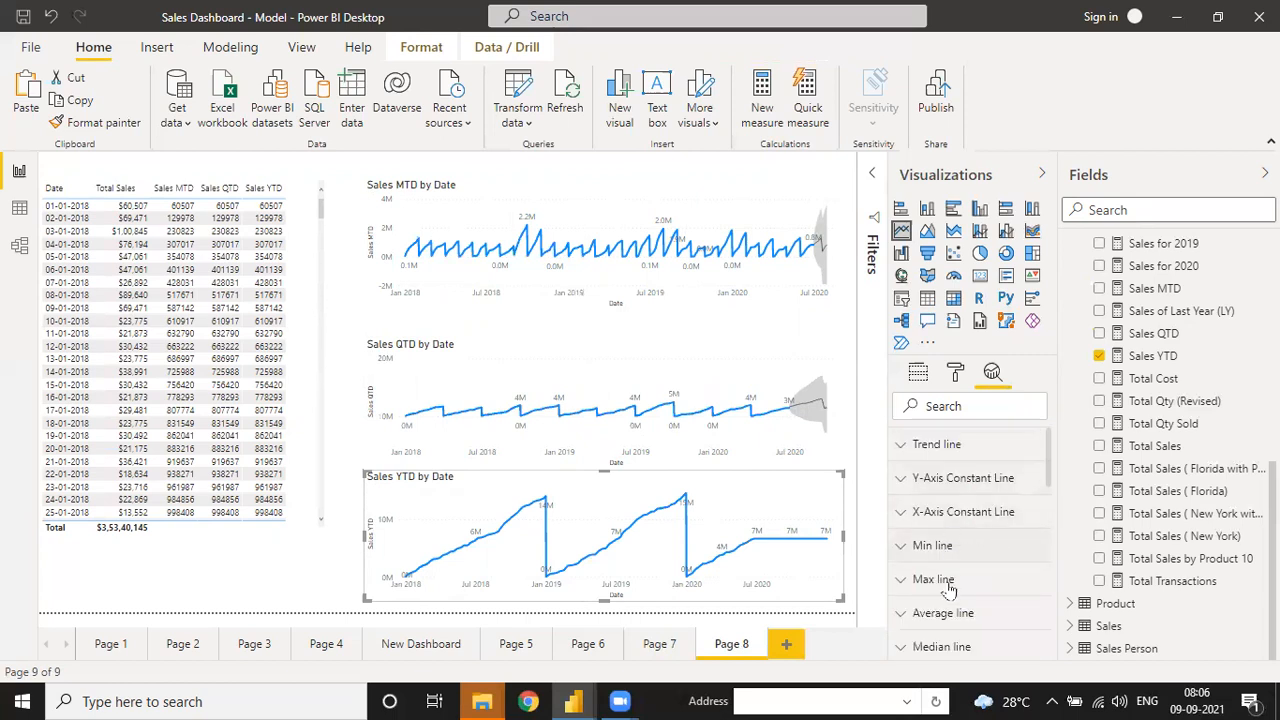
left_click_drag(1050, 484, 1051, 550)
left_click(938, 497)
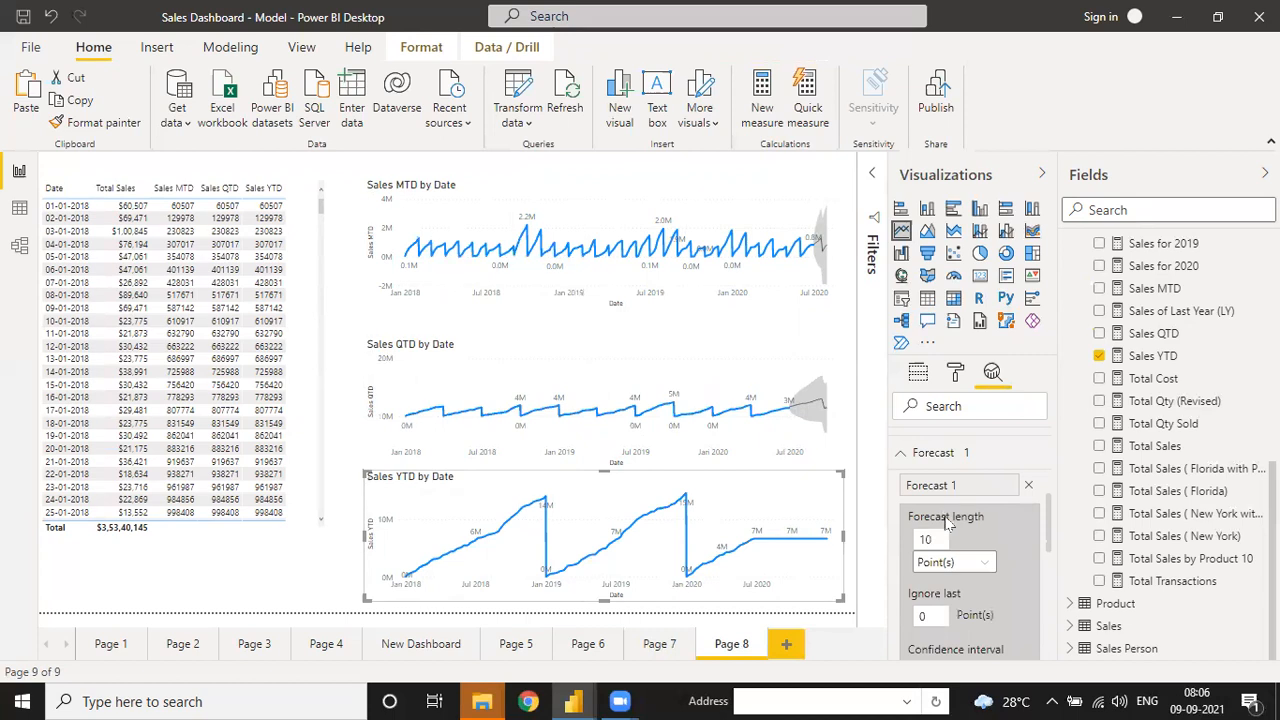
double_click(935, 540)
key("BackSpace")
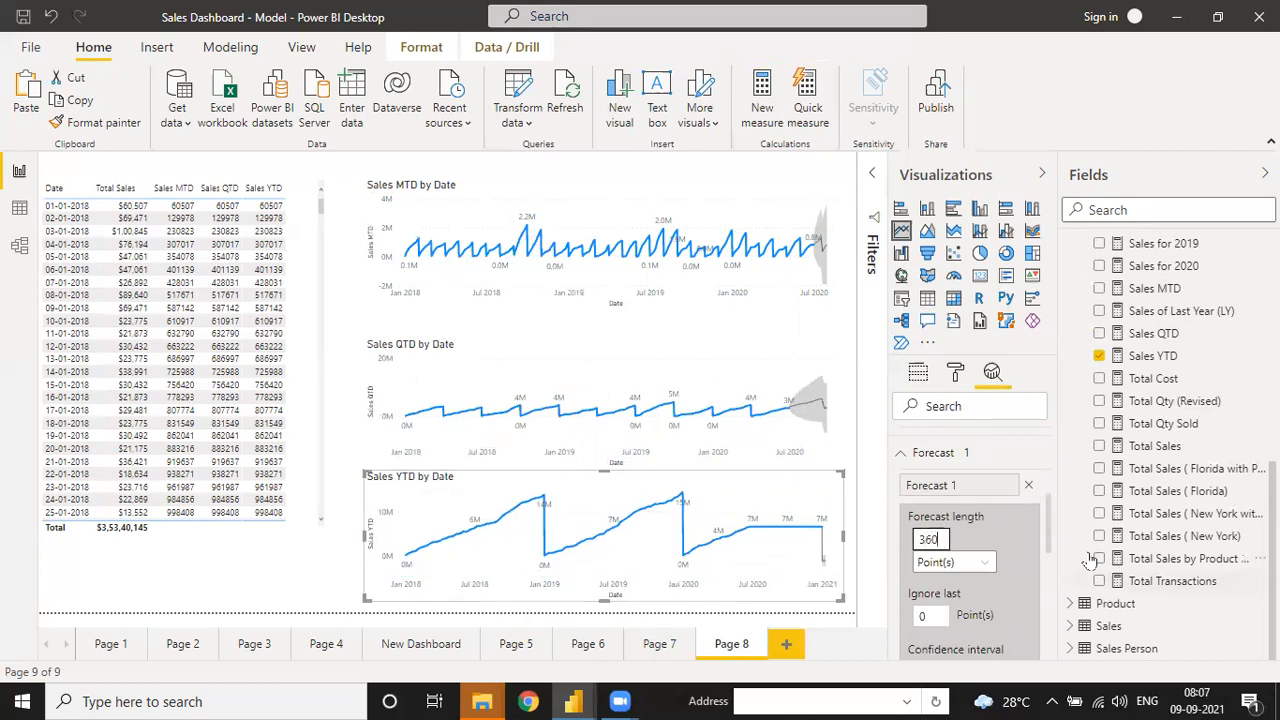
- Set the Sales YTD forecast's confidence interval to 99%
left_click_drag(1050, 541, 1050, 566)
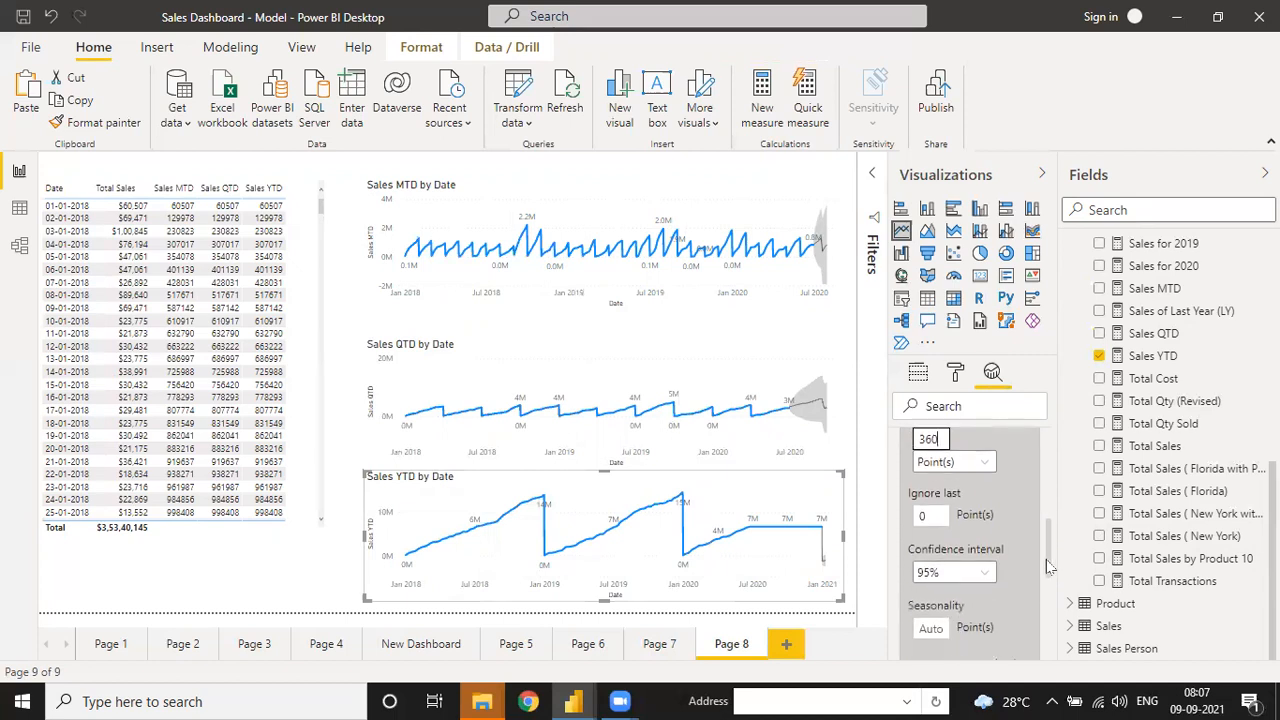
left_click(949, 578)
left_click(929, 447)
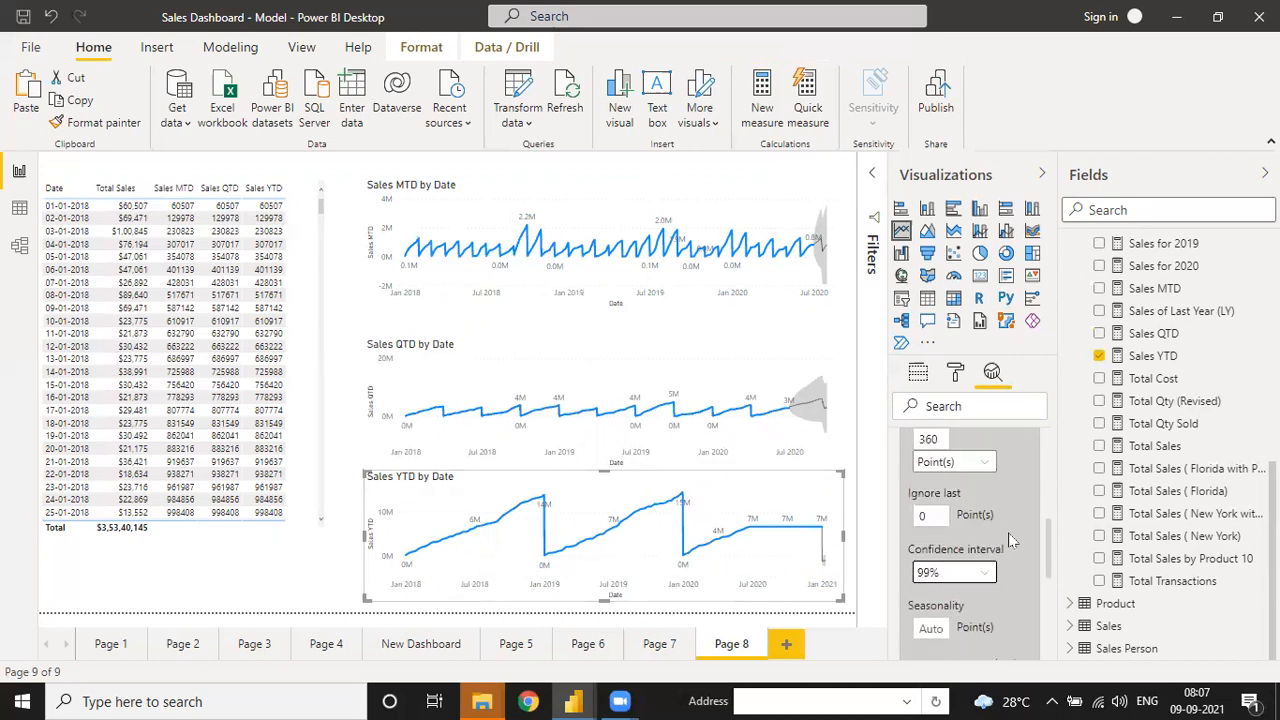
left_click(975, 578)
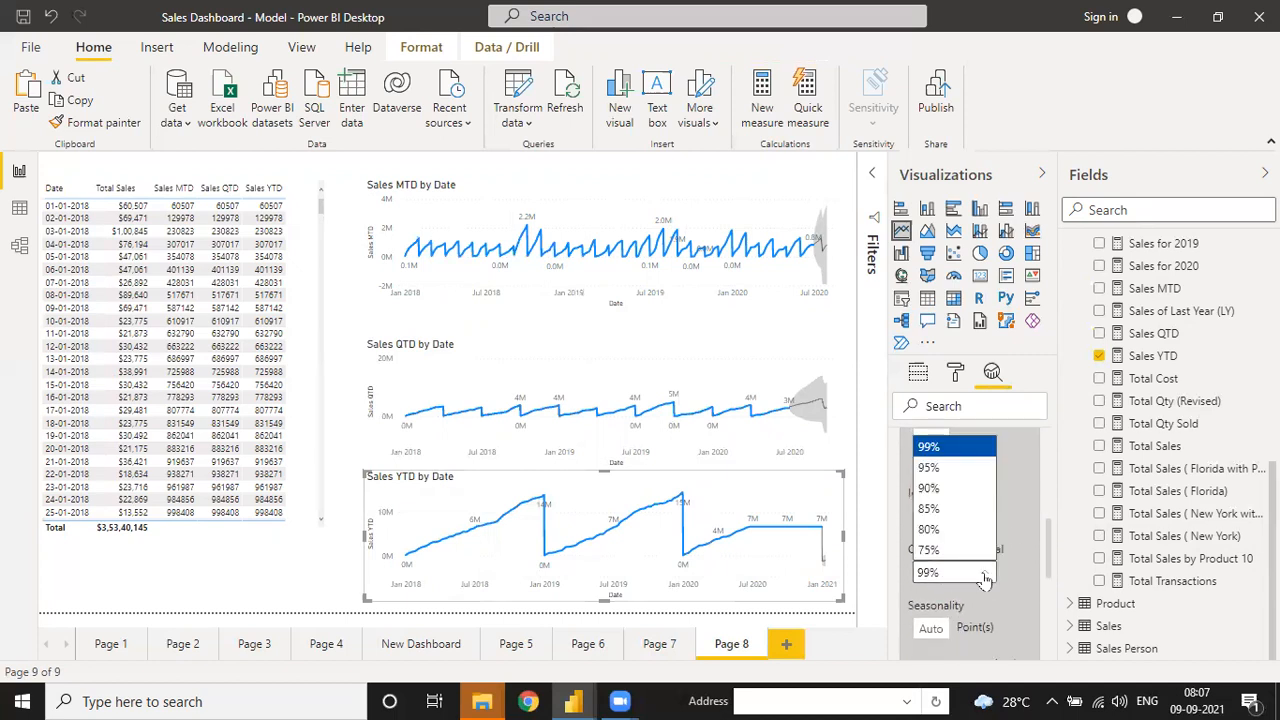
left_click_drag(1049, 562, 1049, 585)
- Keep 99% confidence, then on Page 6 shorten the Comm. Total Sales area chart and raise it
left_click(957, 567)
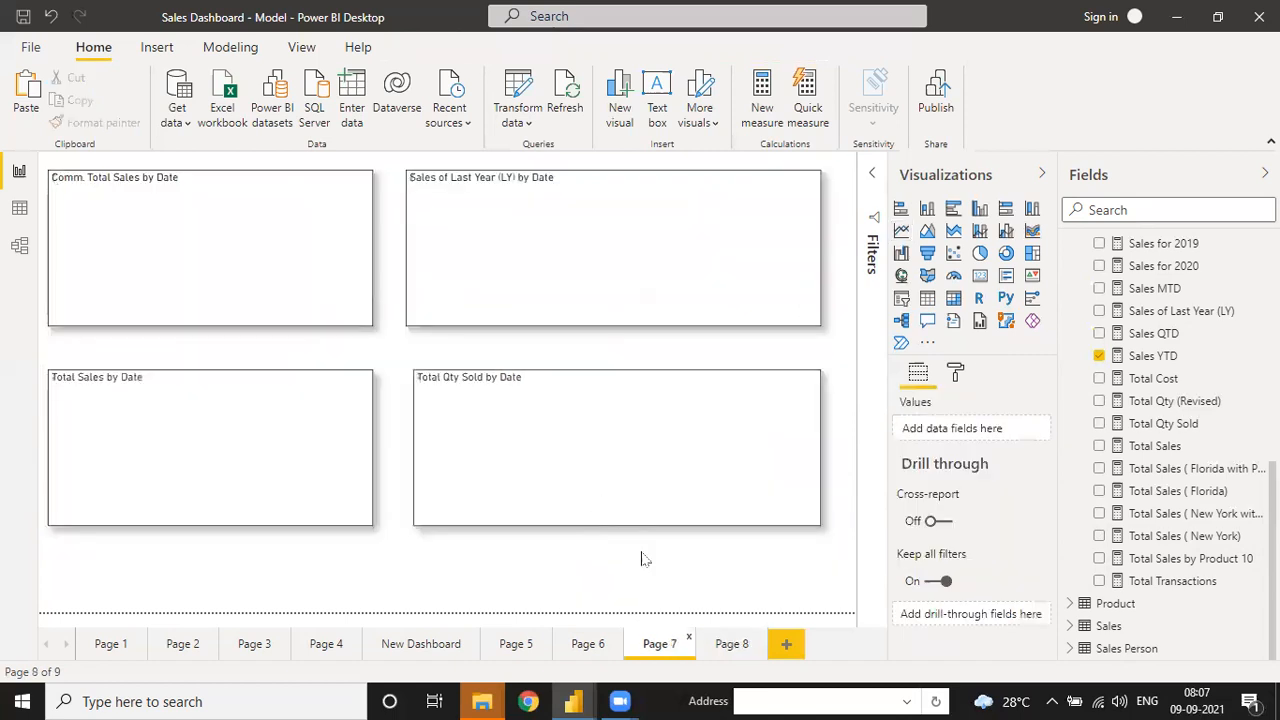
left_click(596, 646)
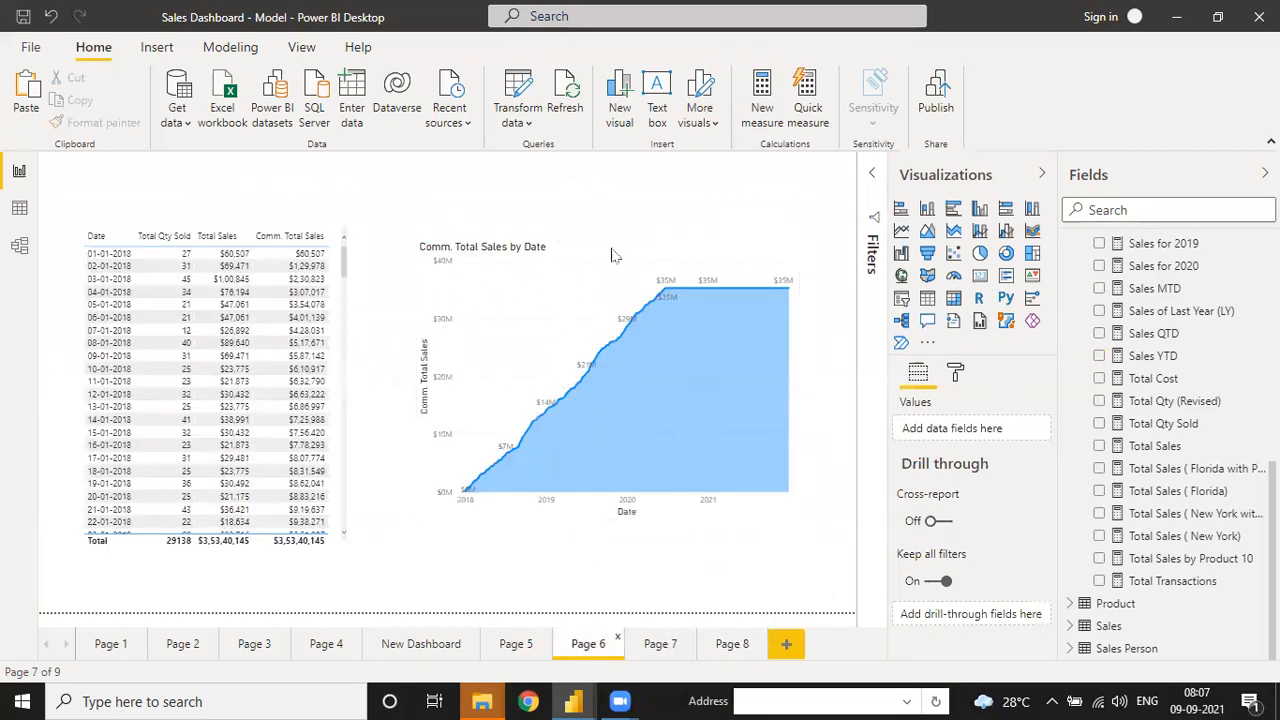
left_click(596, 526)
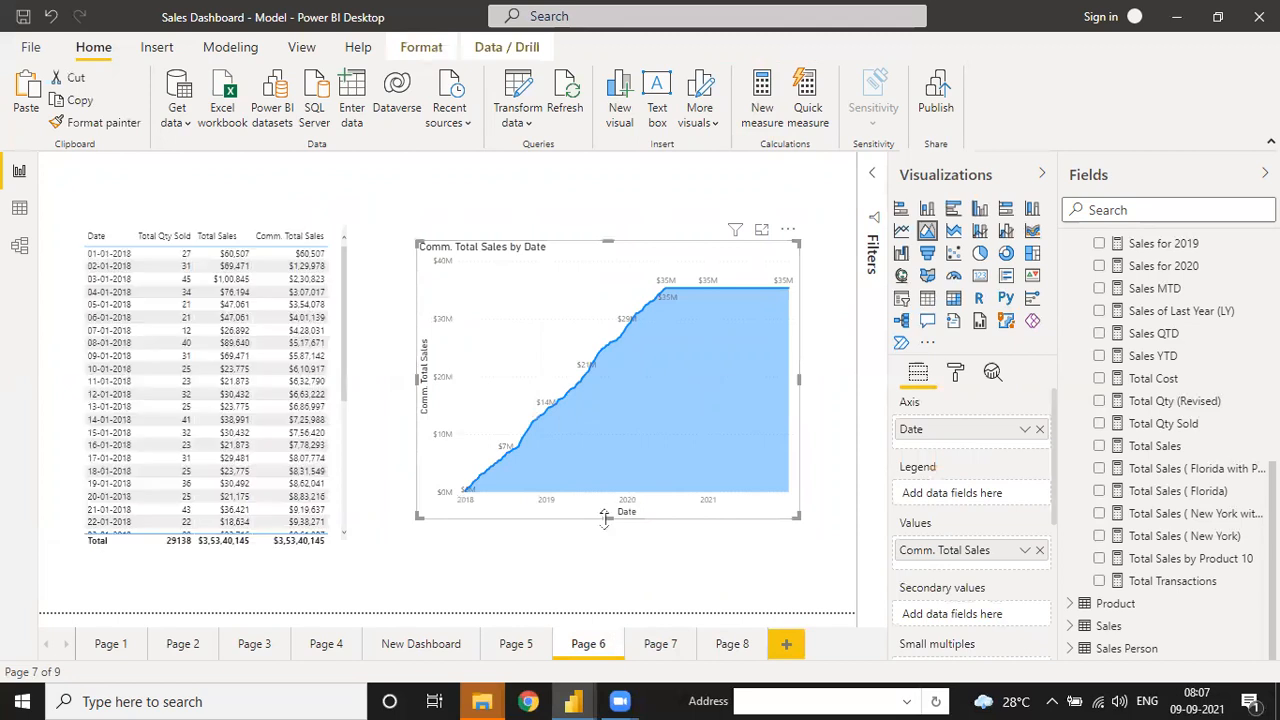
left_click_drag(607, 518, 612, 457)
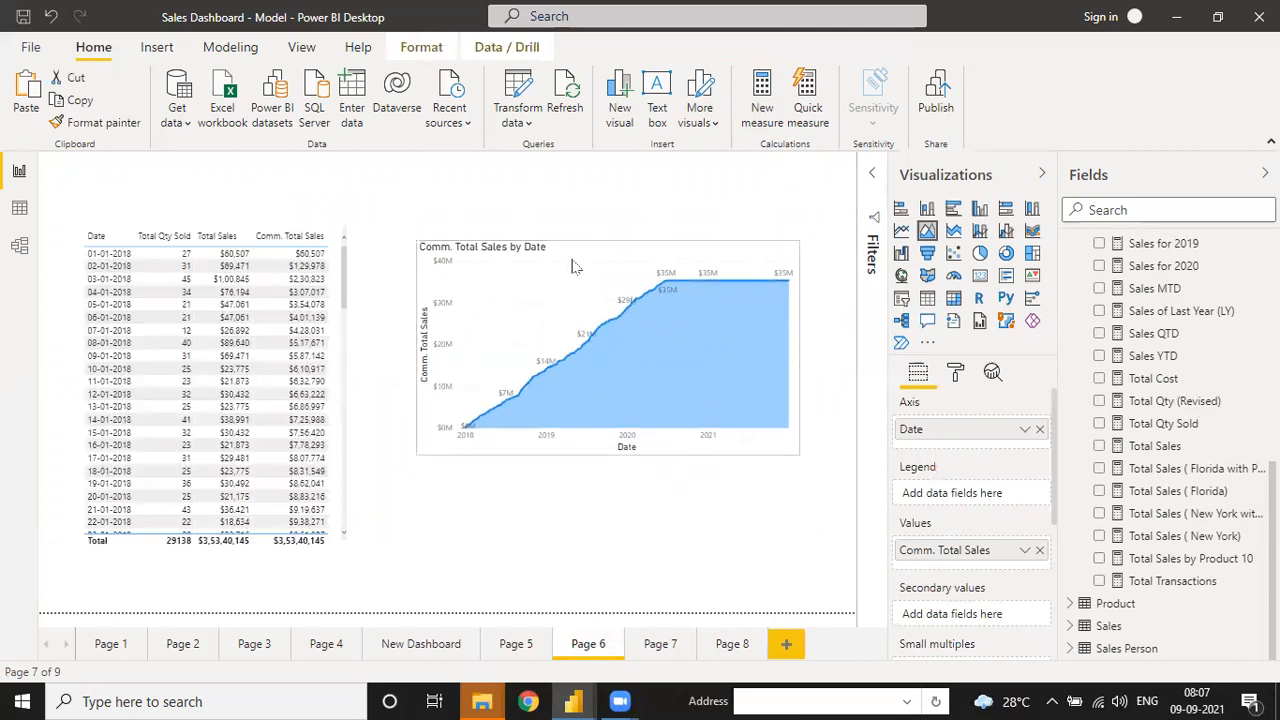
left_click_drag(568, 268, 566, 189)
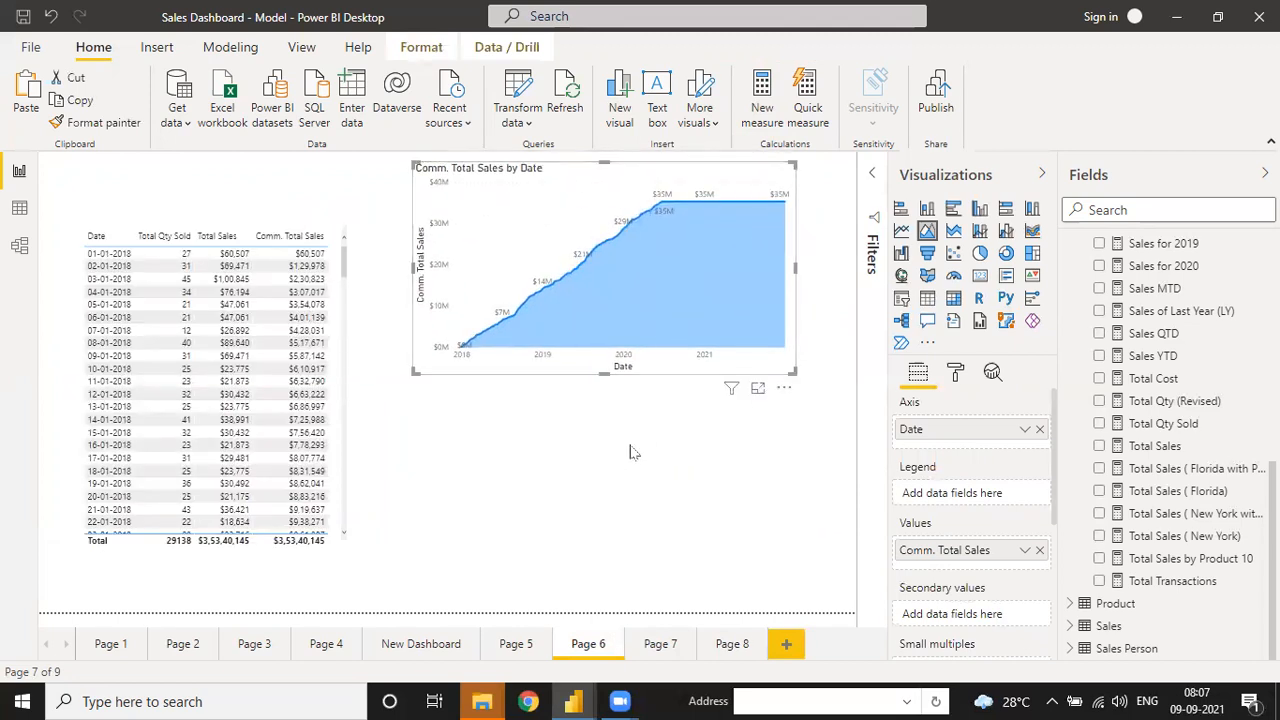
left_click(631, 449)
- Insert a line chart with Sales MTD, Sales QTD and Sales YTD as values
left_click(901, 230)
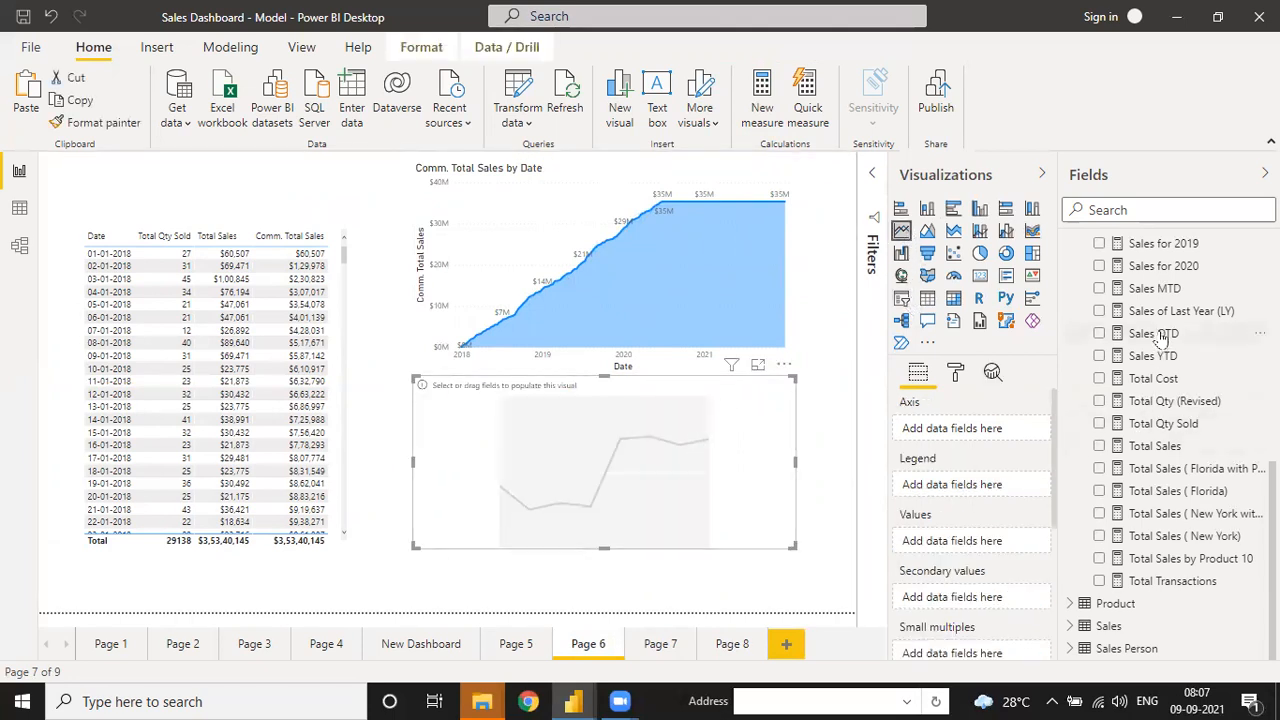
left_click_drag(1153, 290, 945, 541)
left_click_drag(1153, 340, 905, 565)
left_click_drag(1150, 356, 968, 588)
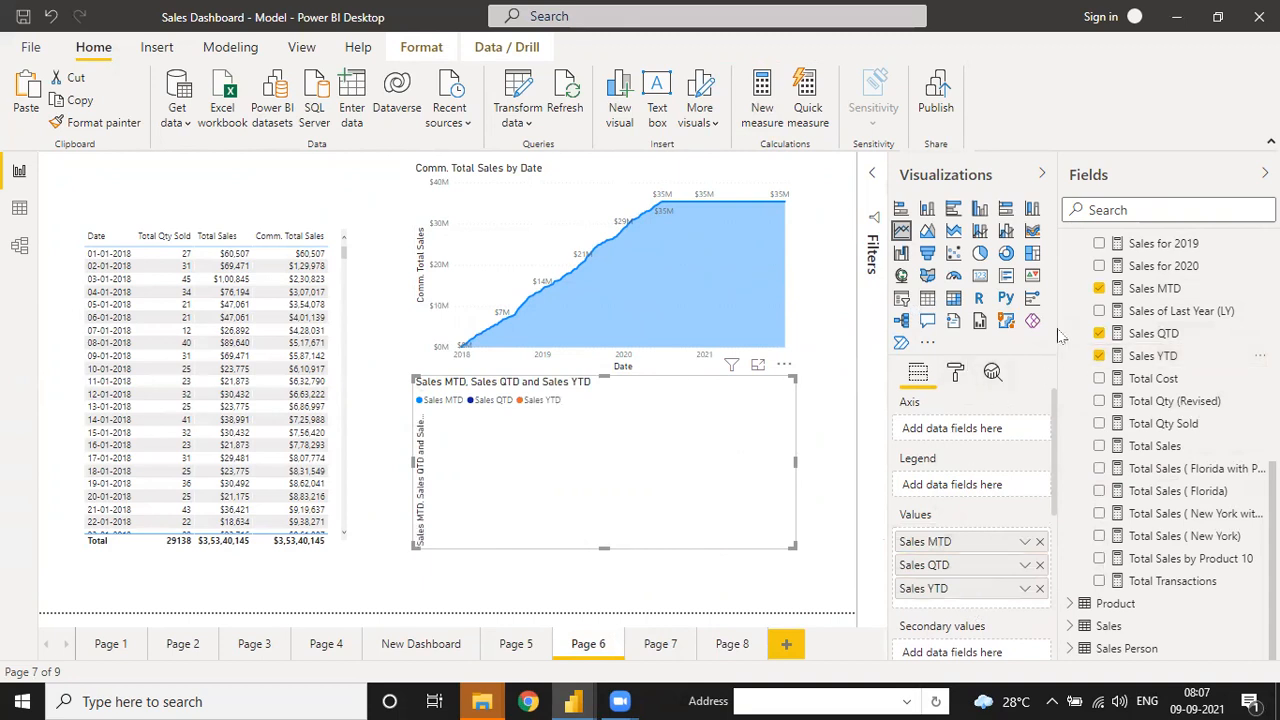
- Put plain Date, not the date hierarchy, on the chart's axis
scroll(1100, 285, "up", 5)
left_click(1070, 294)
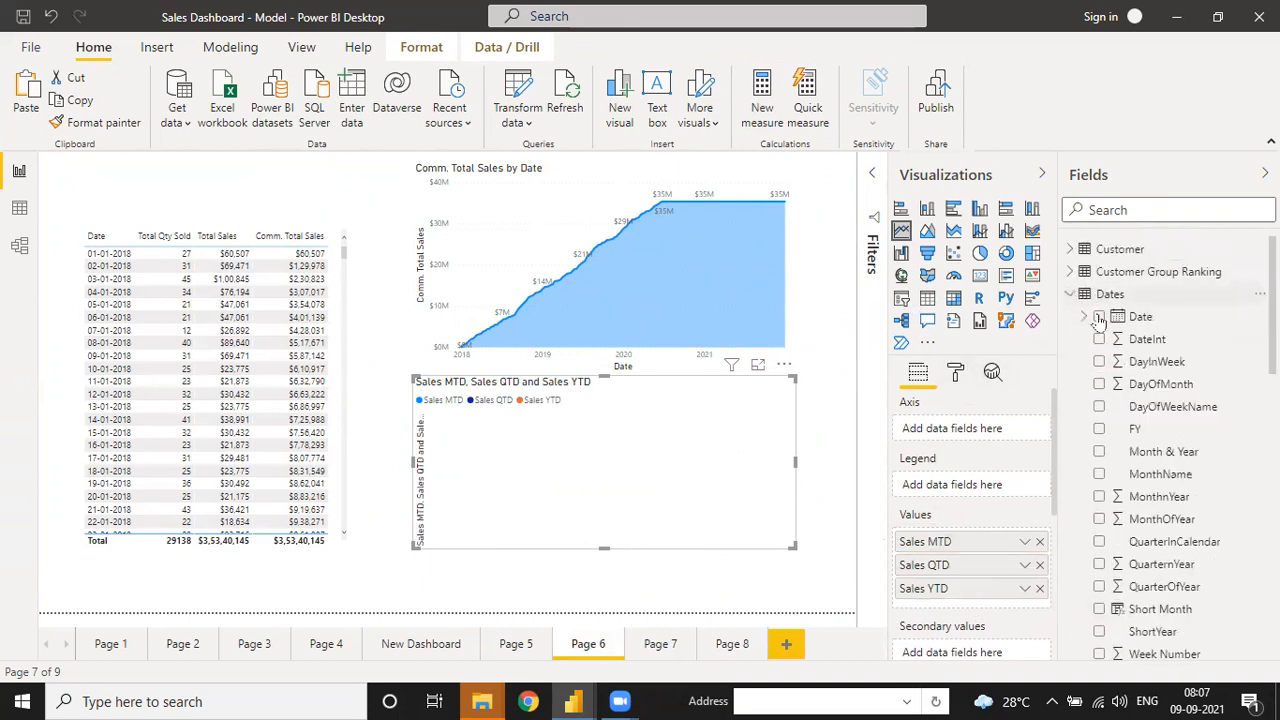
left_click_drag(1099, 320, 1020, 435)
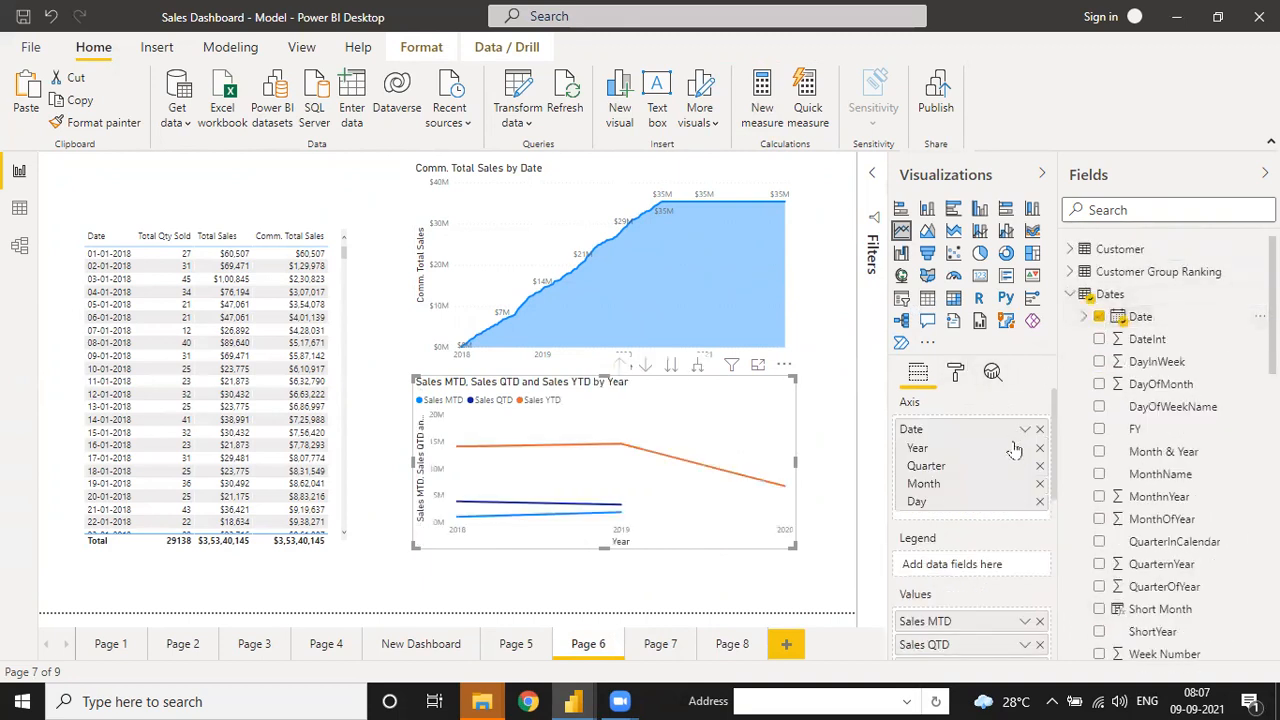
left_click(1025, 431)
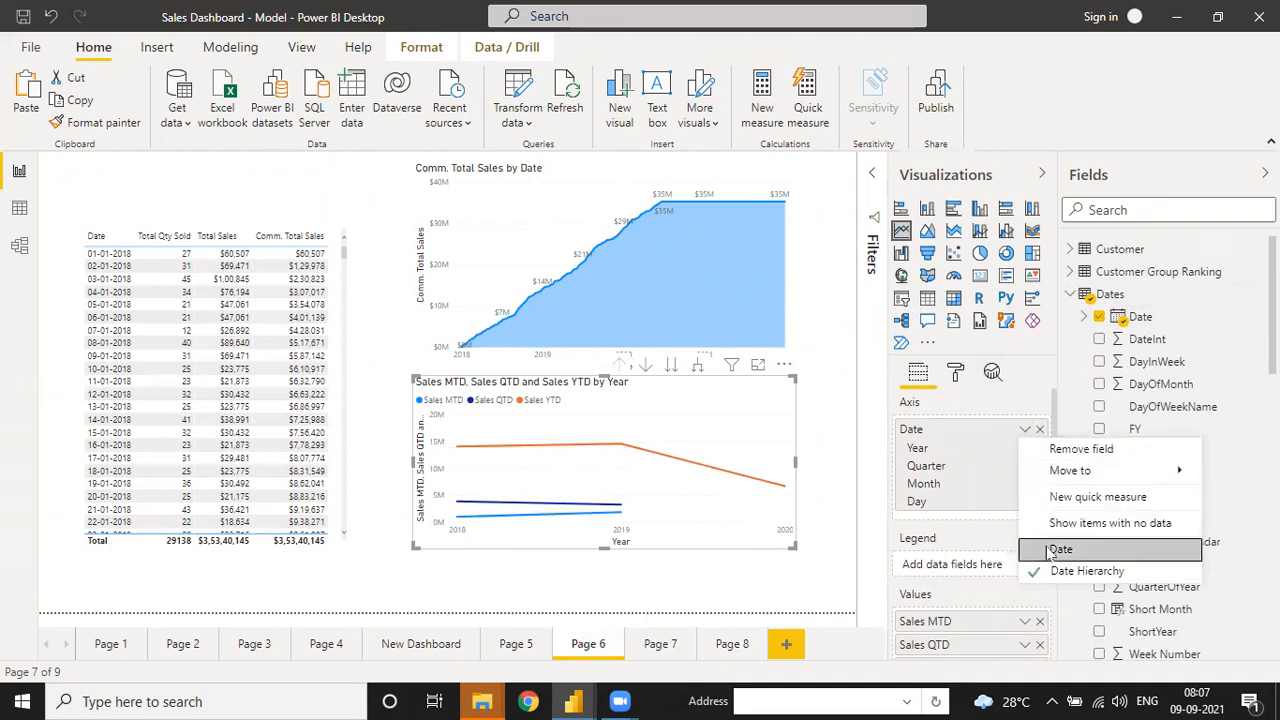
left_click(969, 545)
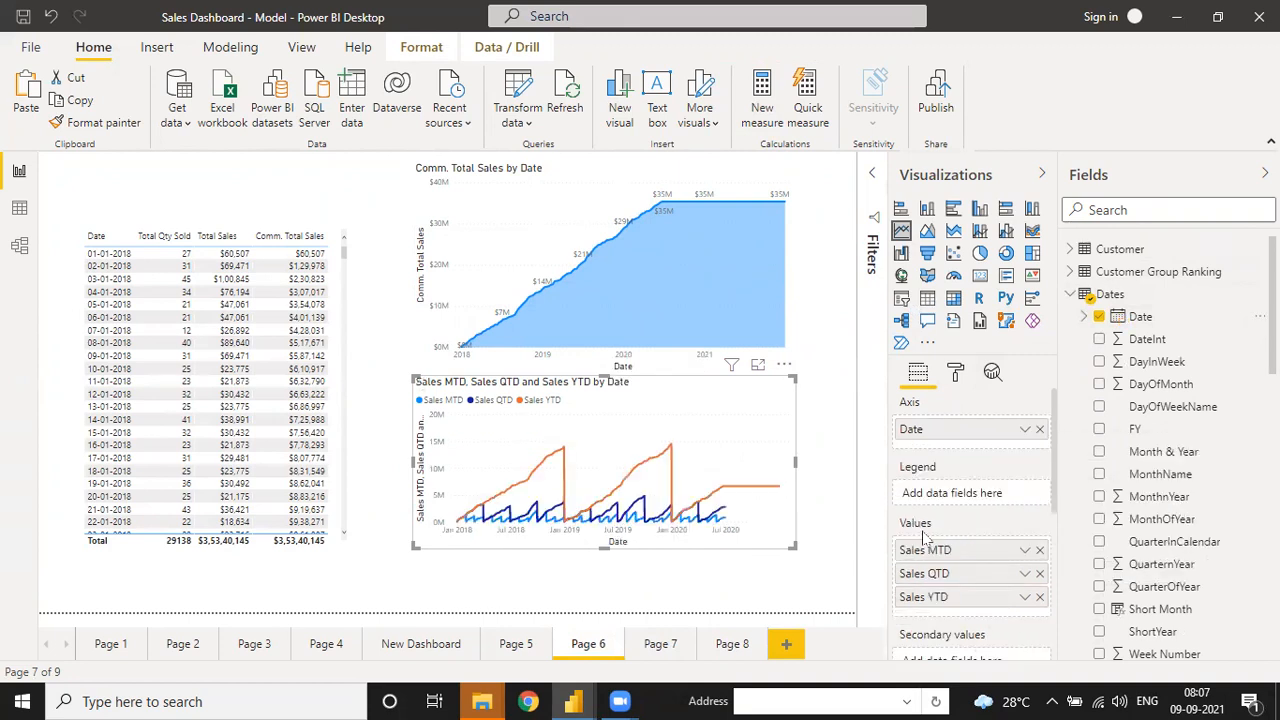
- Convert the chart to an area chart and resize it below the cumulative chart
left_click(927, 230)
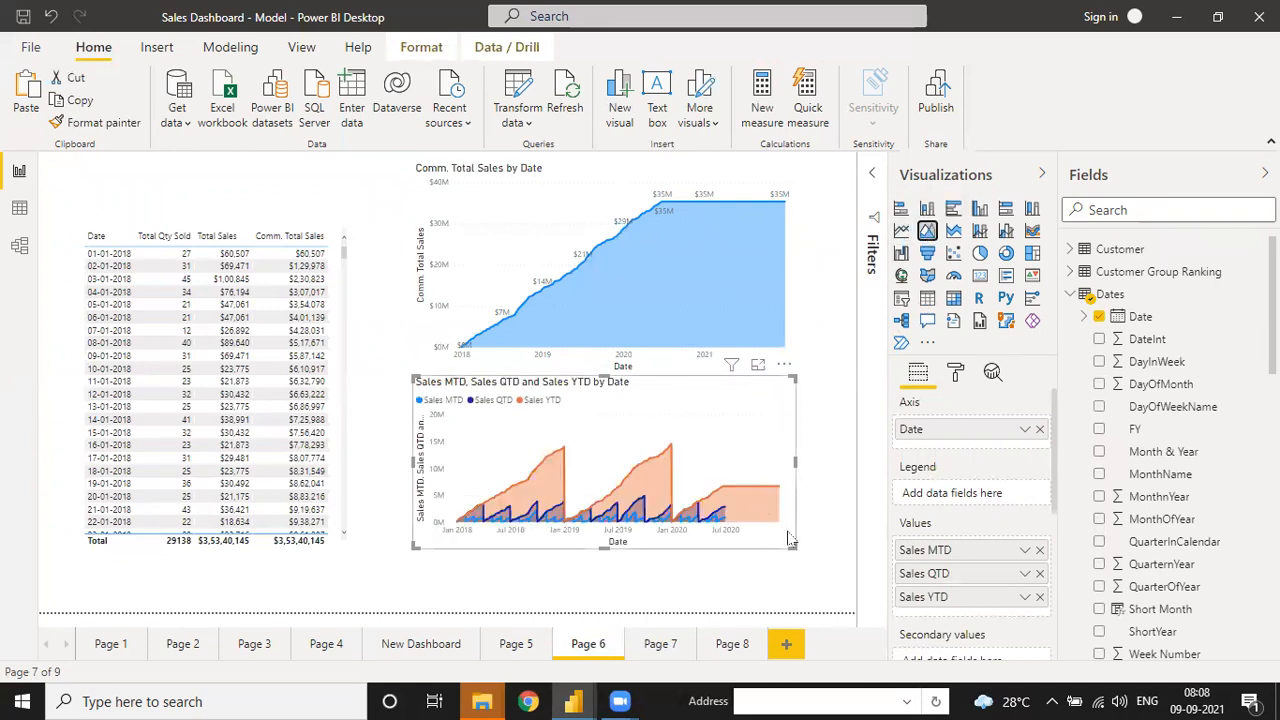
left_click_drag(812, 549, 846, 558)
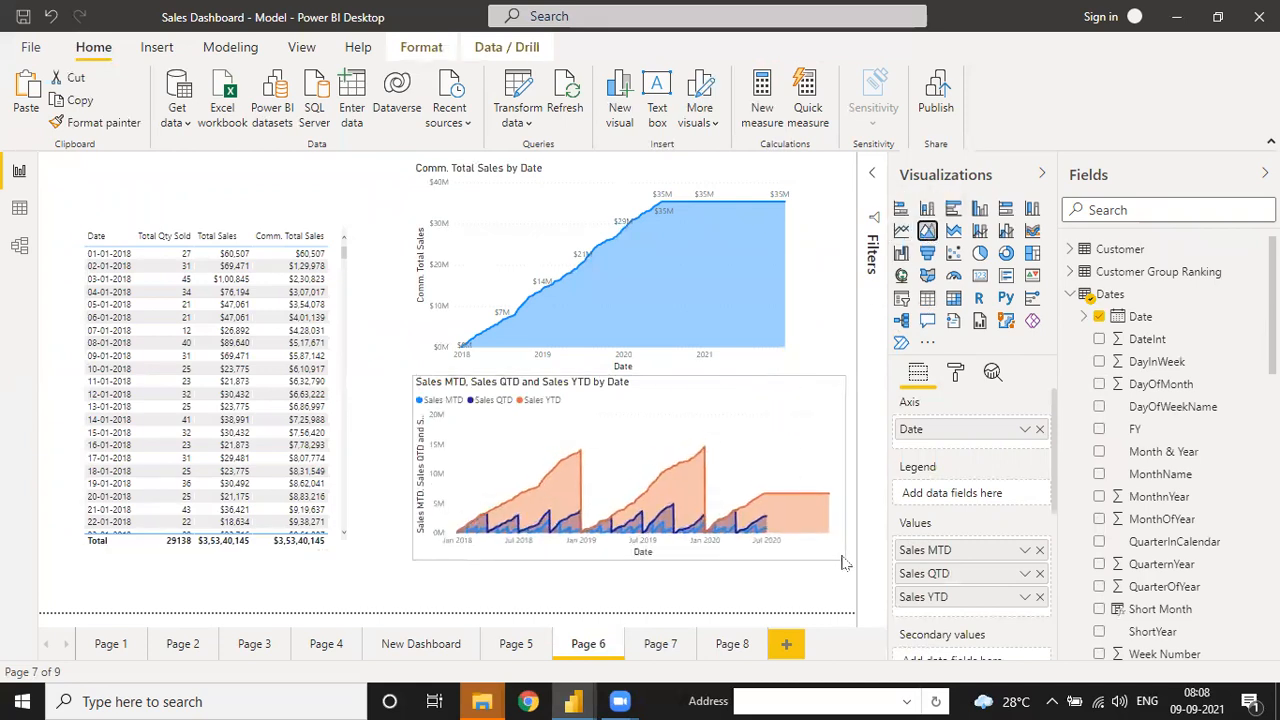
mouse_move(759, 535)
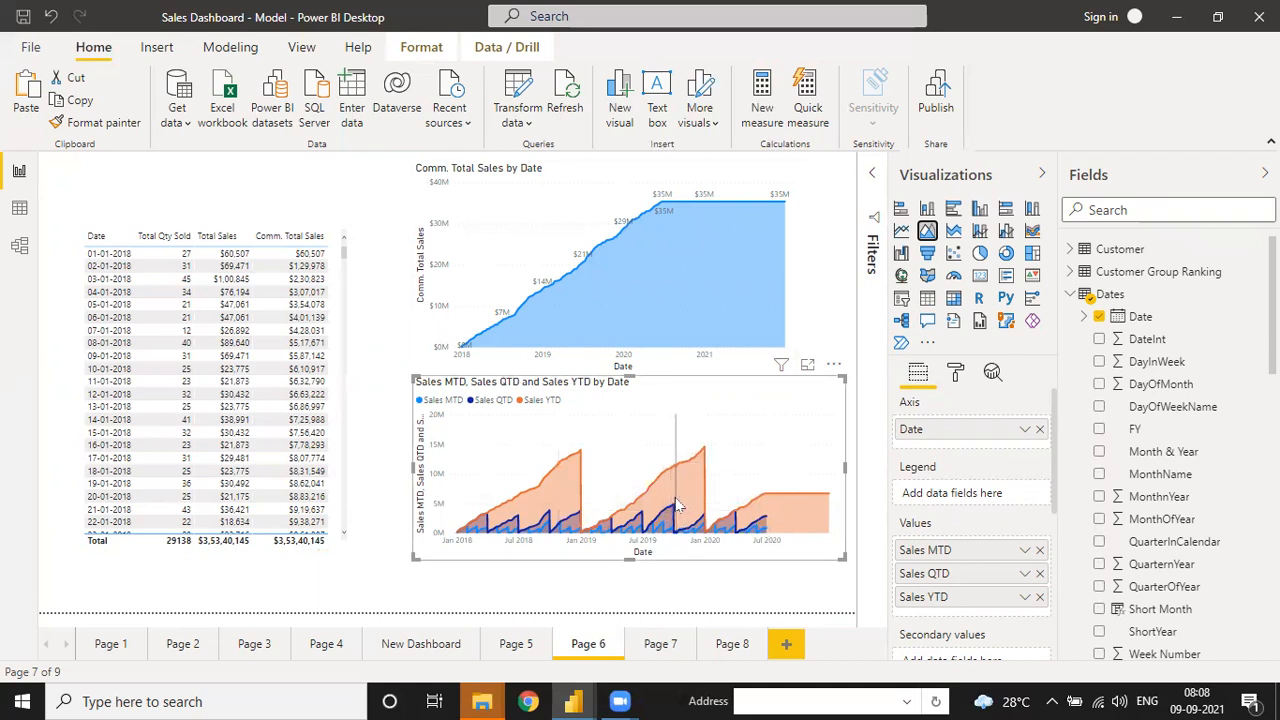
mouse_move(718, 459)
left_click_drag(846, 468, 829, 476)
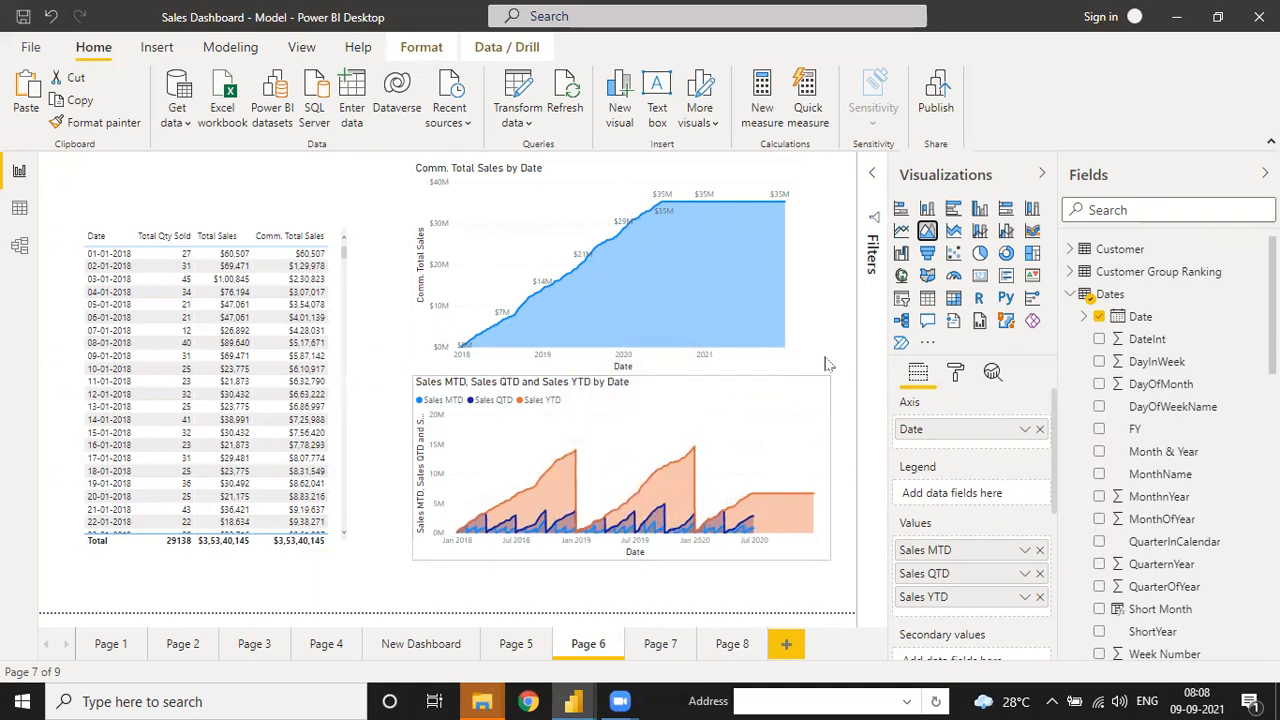
left_click(823, 268)
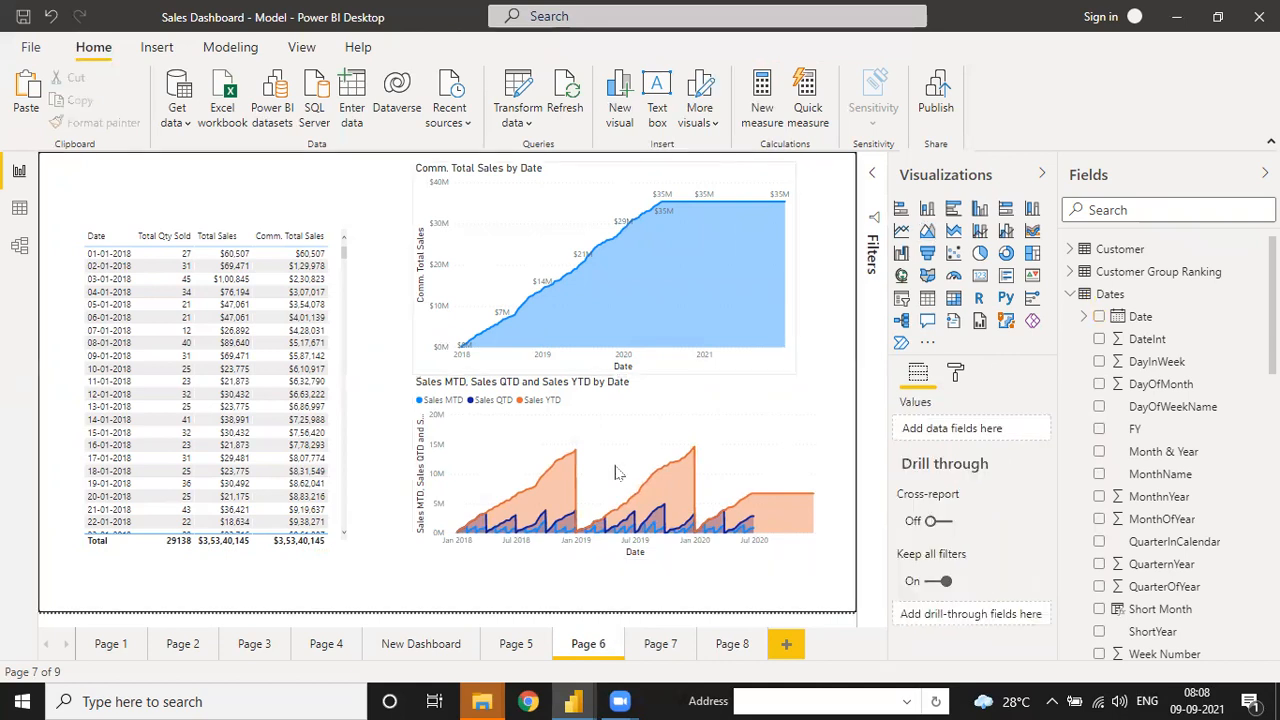
- Add a new Page 9 and insert an enlarged blank line chart
left_click(421, 644)
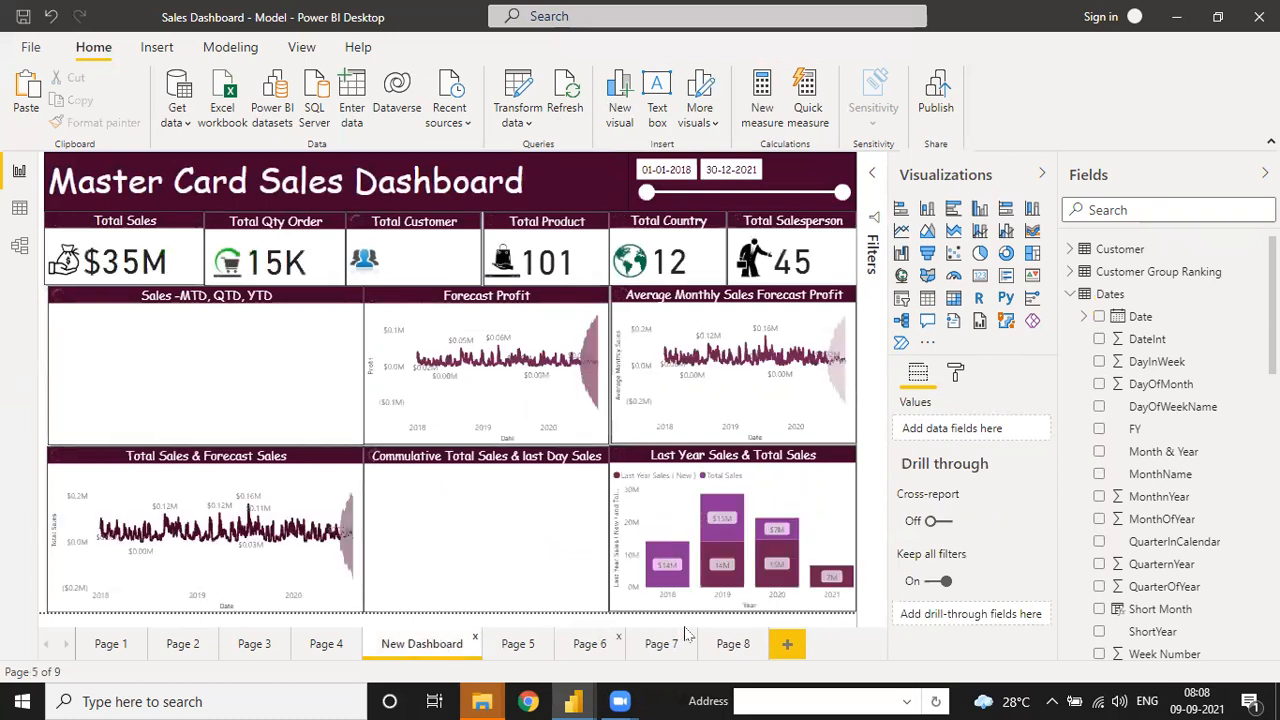
left_click(731, 644)
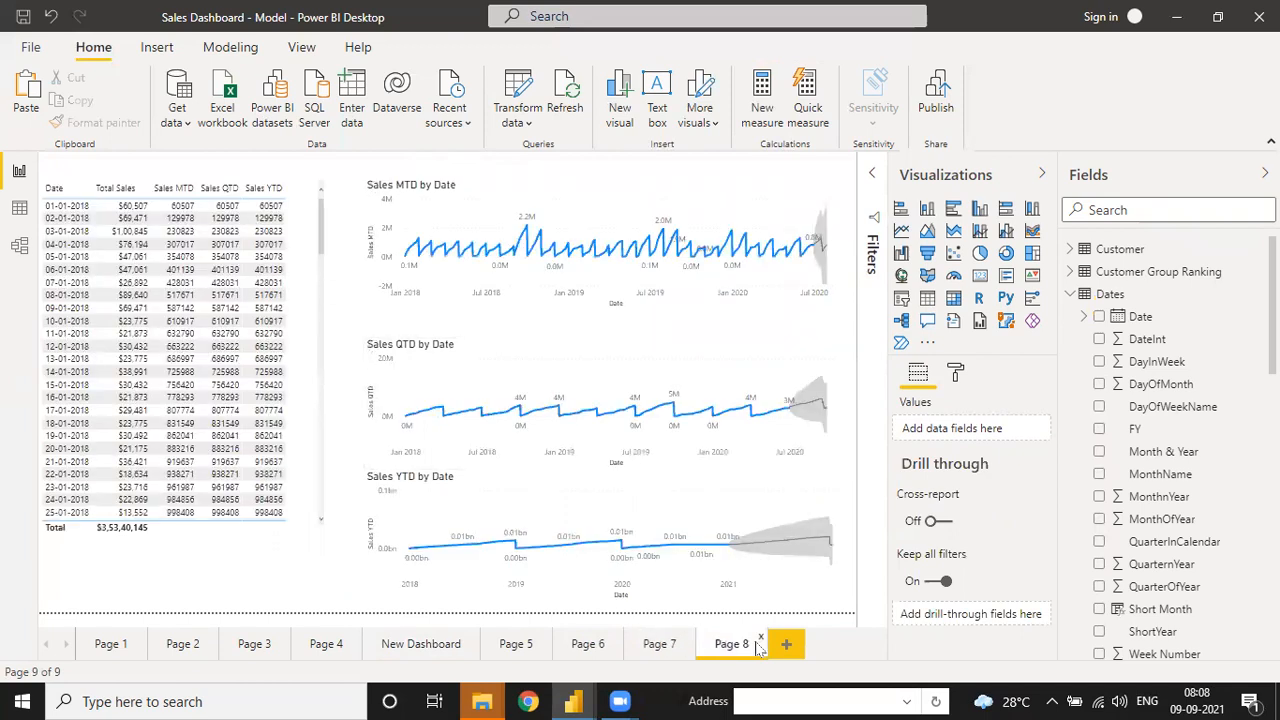
left_click(786, 646)
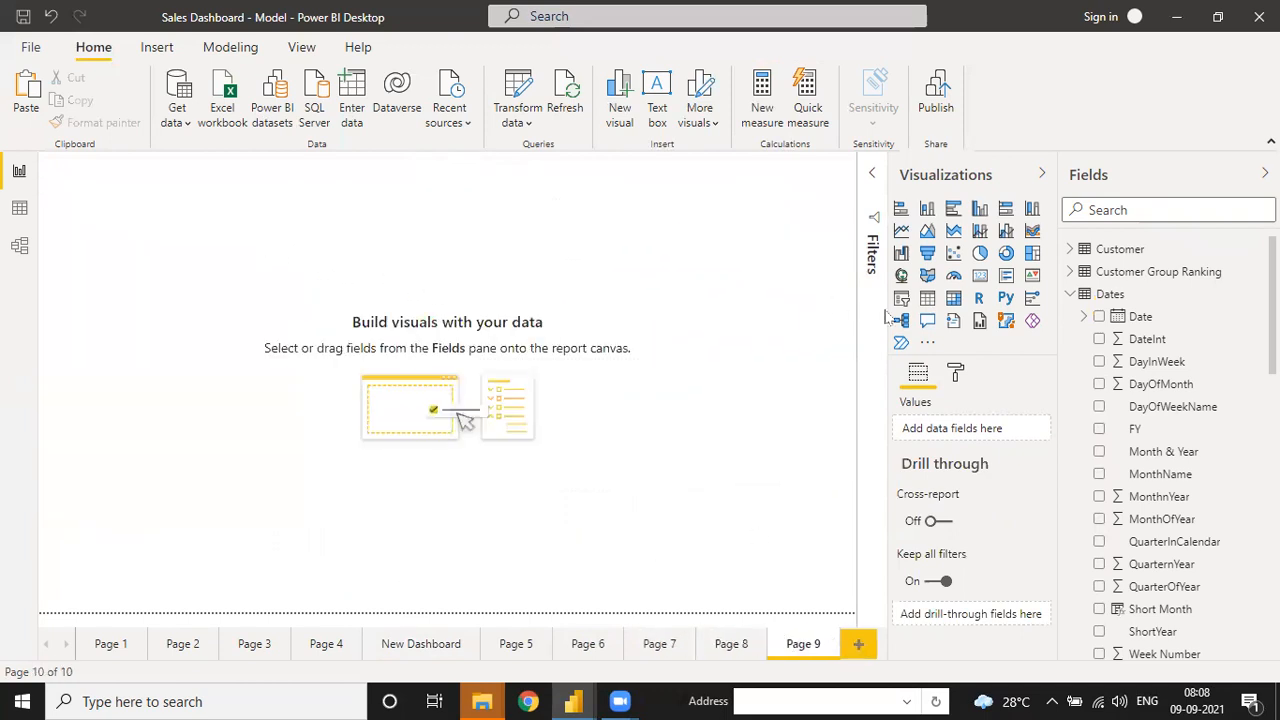
left_click(902, 231)
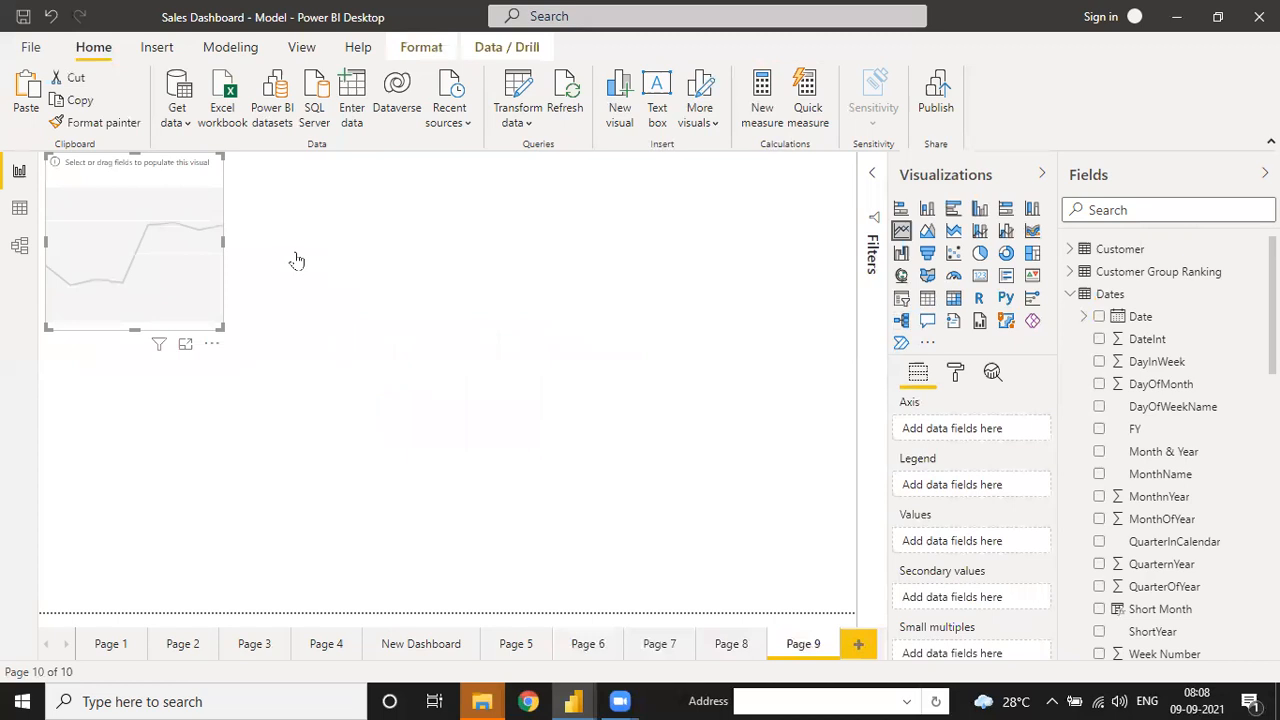
left_click_drag(248, 385, 628, 436)
- Plot Profit against plain Date on the chart and enlarge it
left_click(1099, 317)
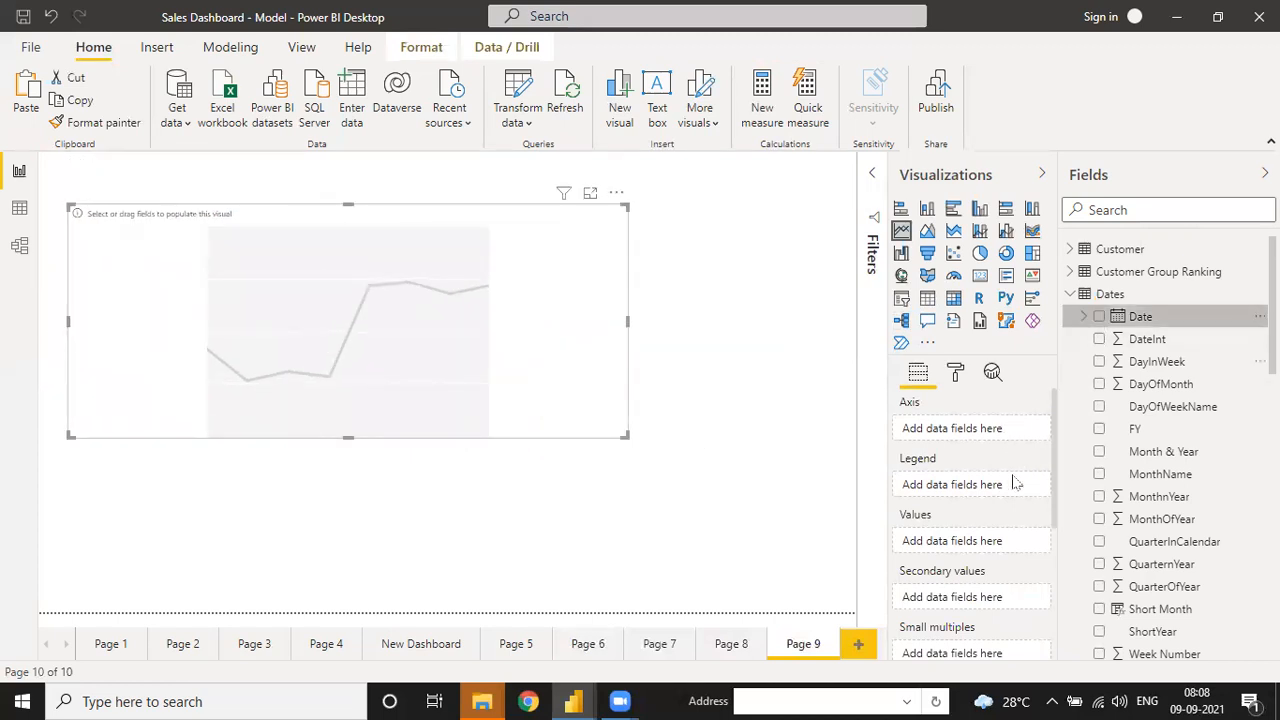
left_click(1025, 429)
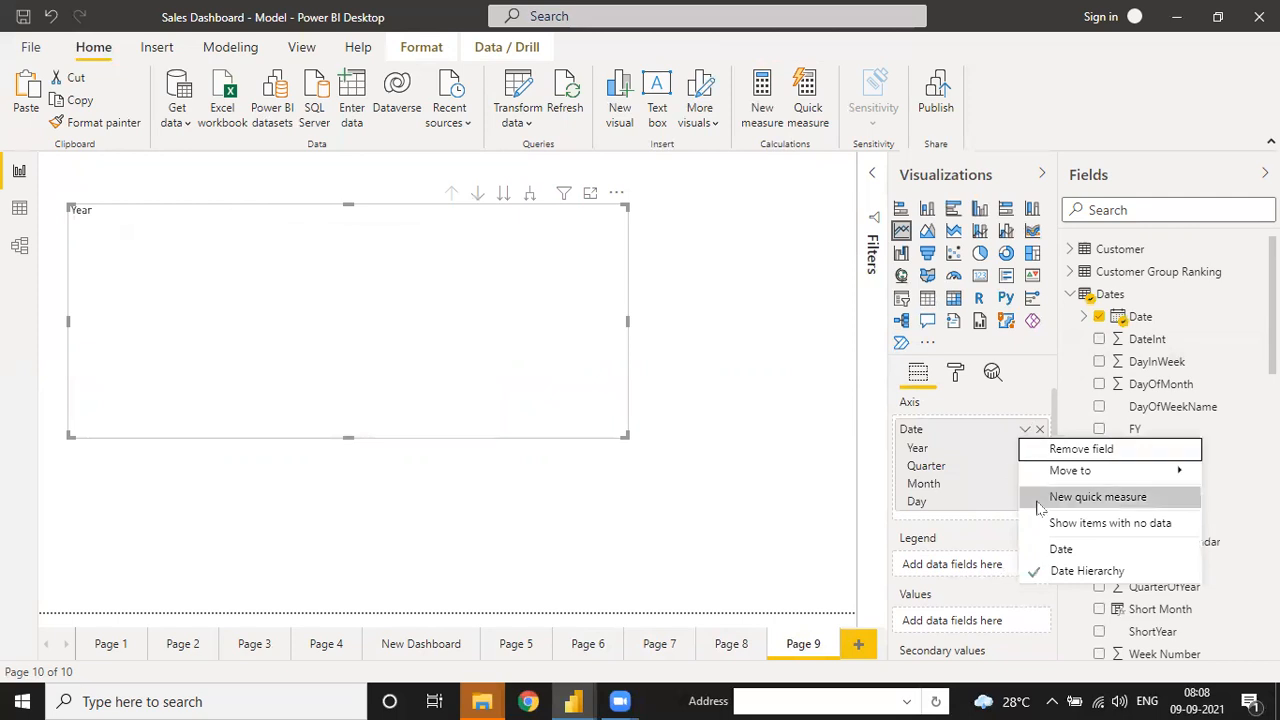
left_click(1061, 549)
scroll(1160, 470, "down", 10)
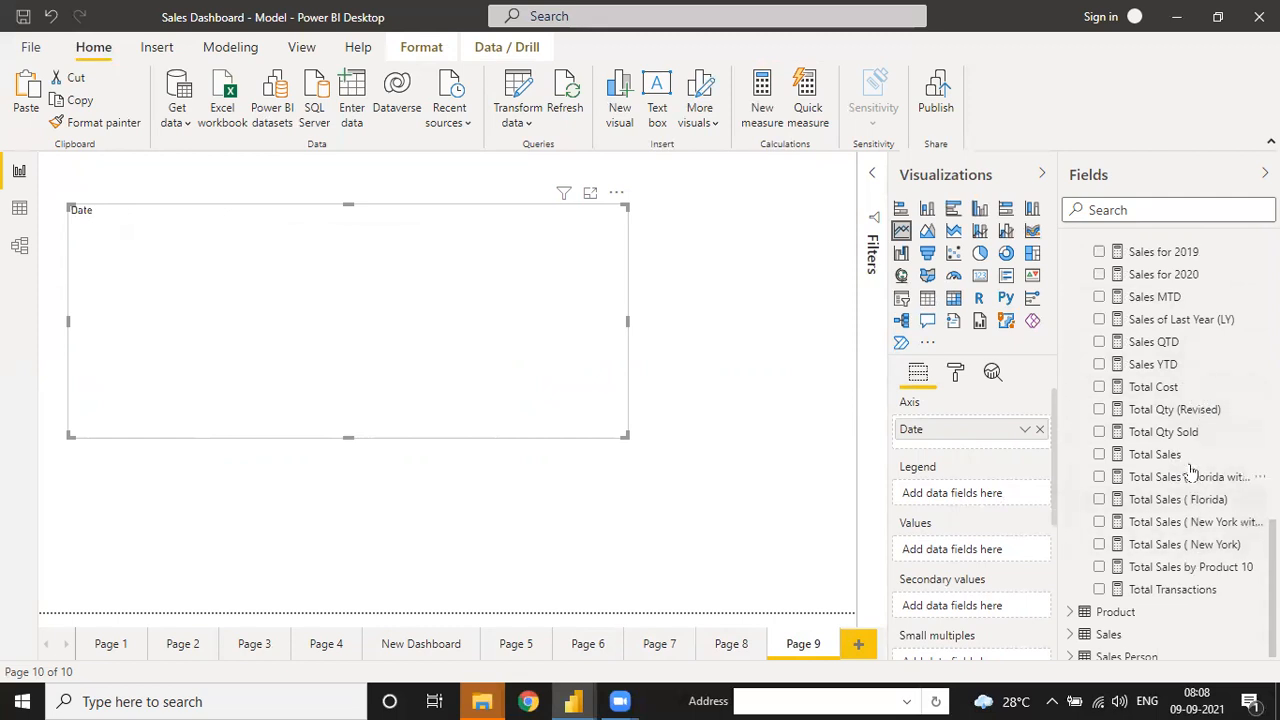
scroll(1160, 450, "up", 4)
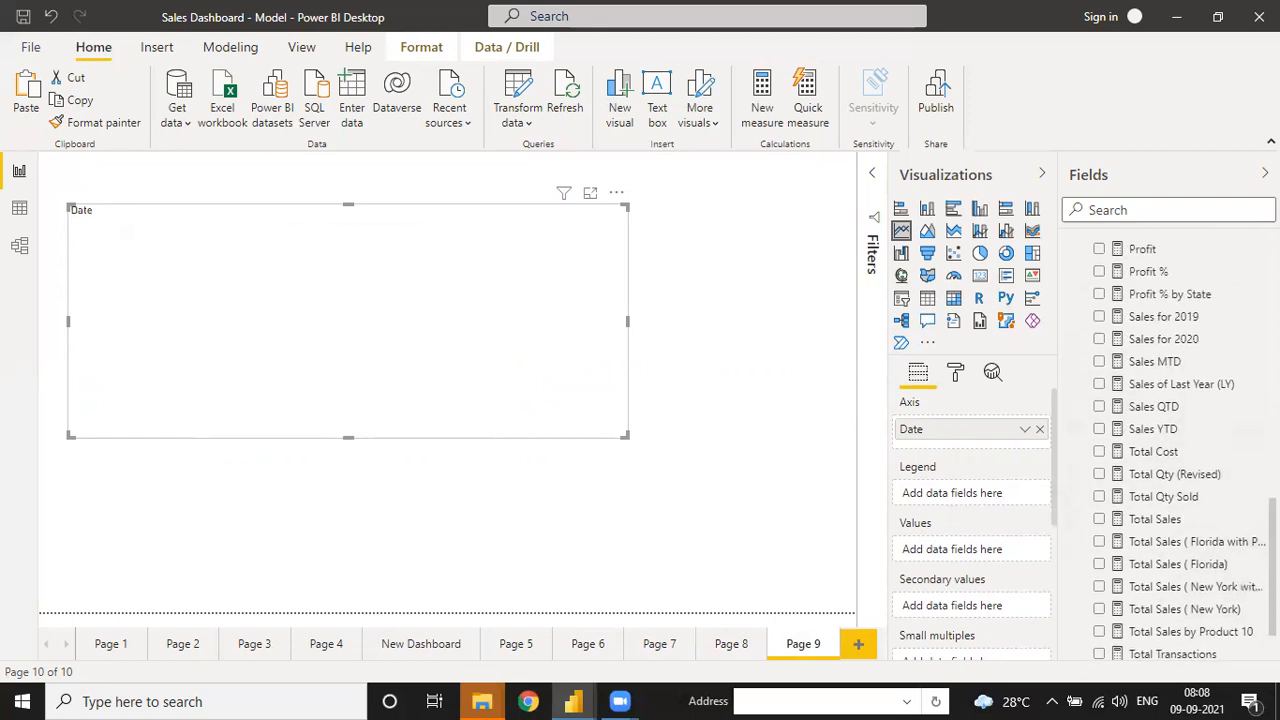
left_click_drag(1142, 380, 993, 551)
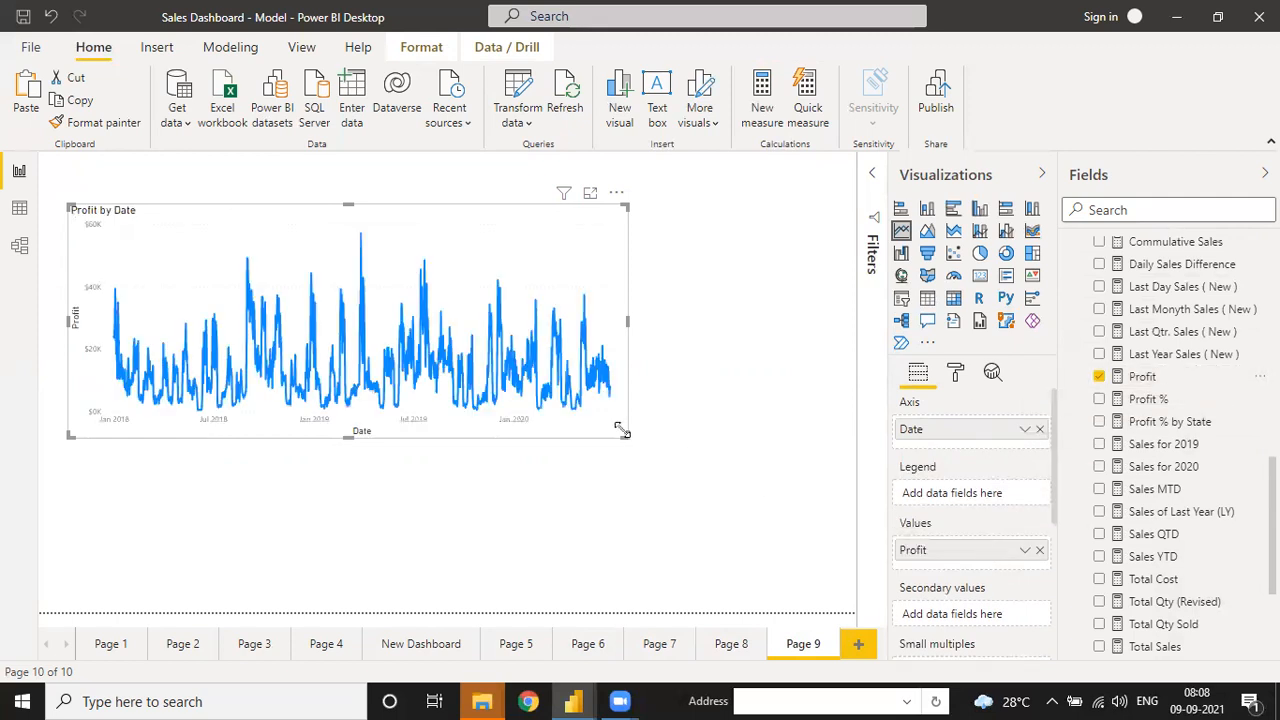
left_click_drag(648, 440, 798, 583)
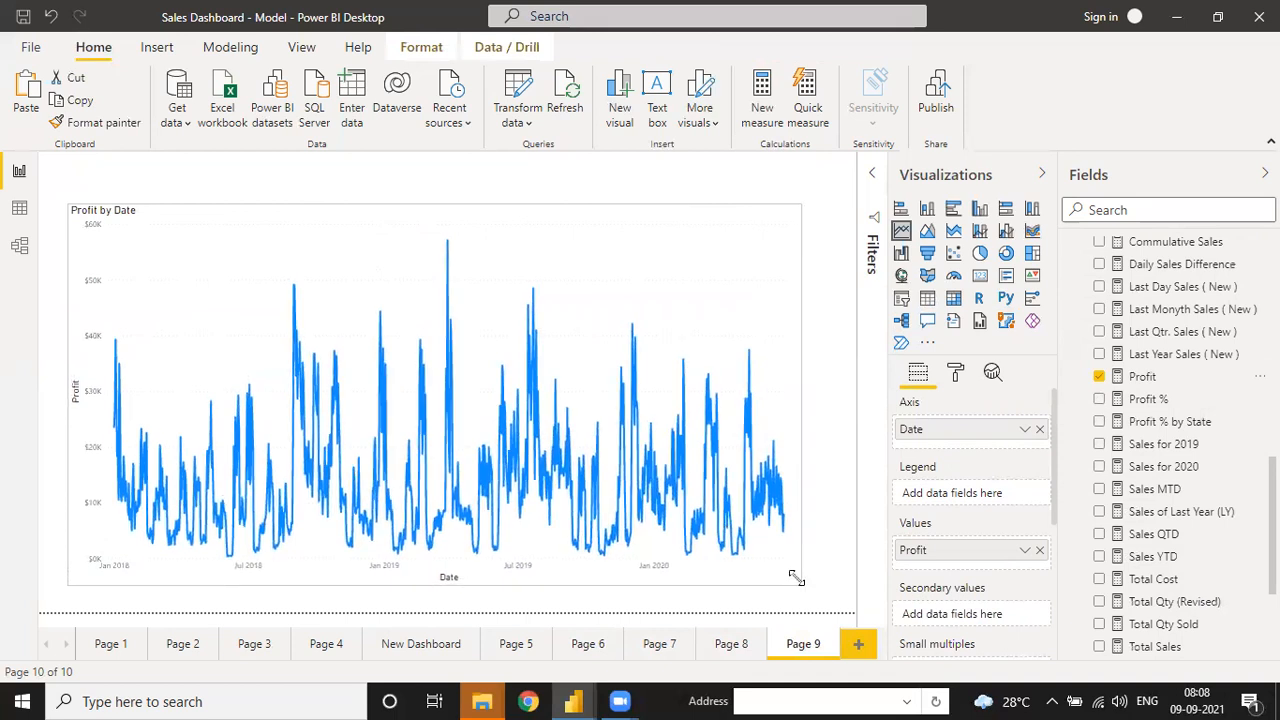
- Turn on data labels for the Profit by Date line
left_click(955, 372)
scroll(970, 560, "down", 5)
scroll(990, 500, "up", 5)
scroll(965, 535, "down", 3)
scroll(958, 547, "up", 3)
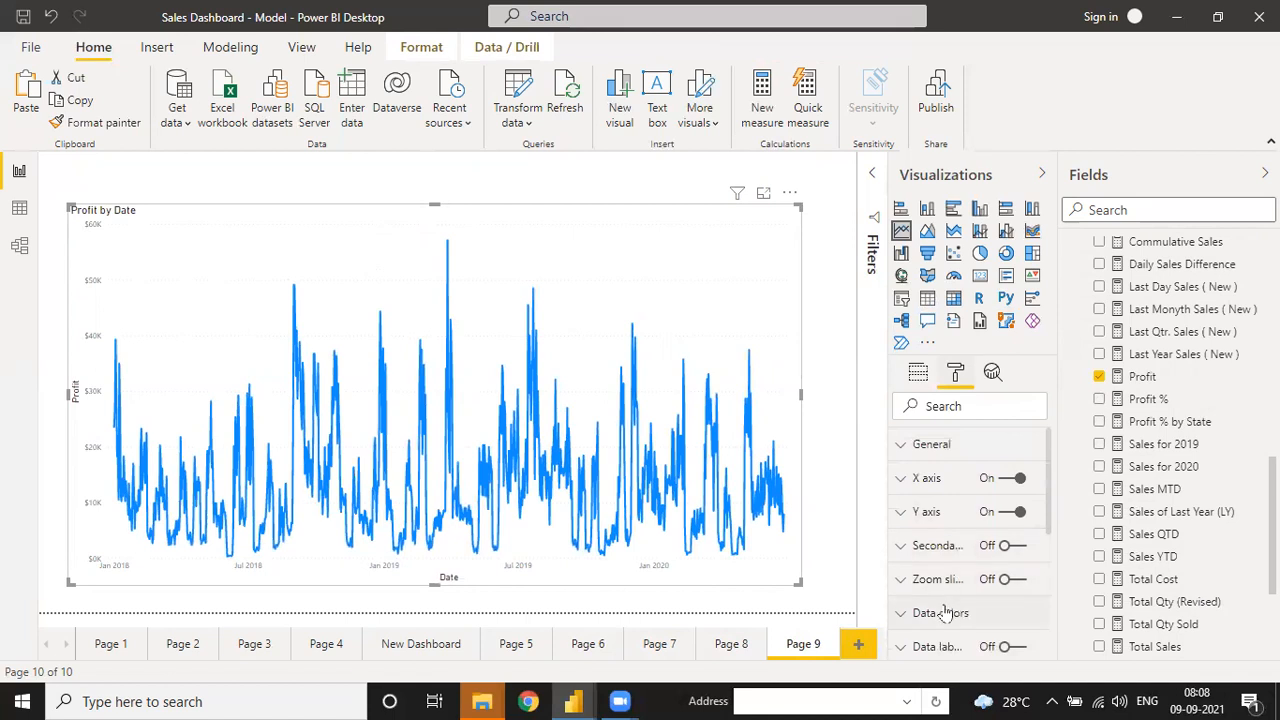
left_click(1008, 646)
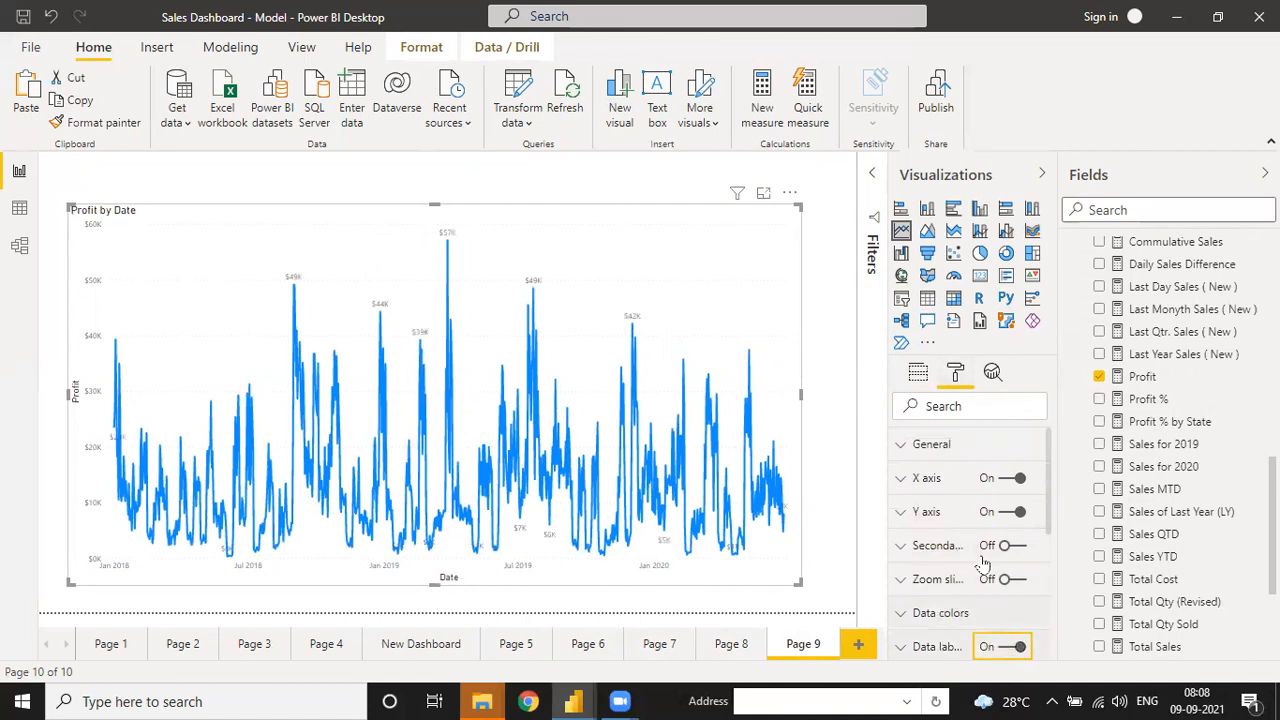
- Add a forecast to the Profit by Date chart from the Analytics pane
left_click(996, 384)
scroll(945, 600, "down", 3)
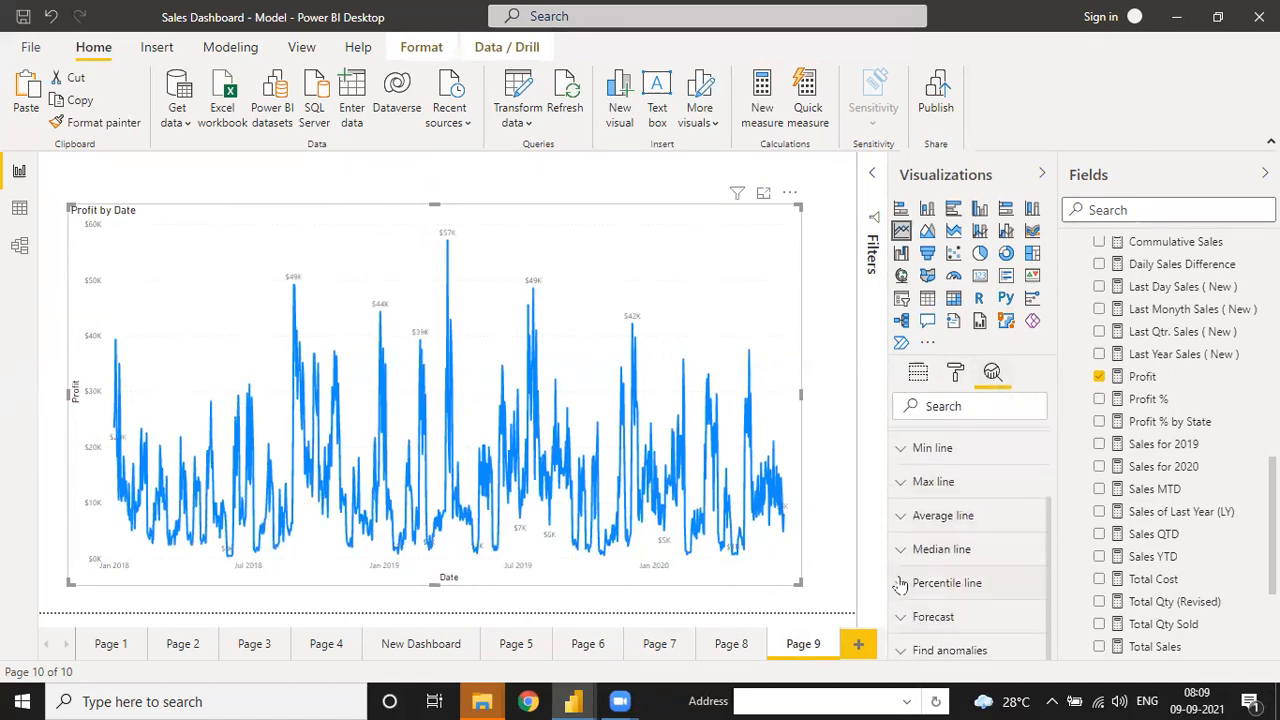
left_click(905, 620)
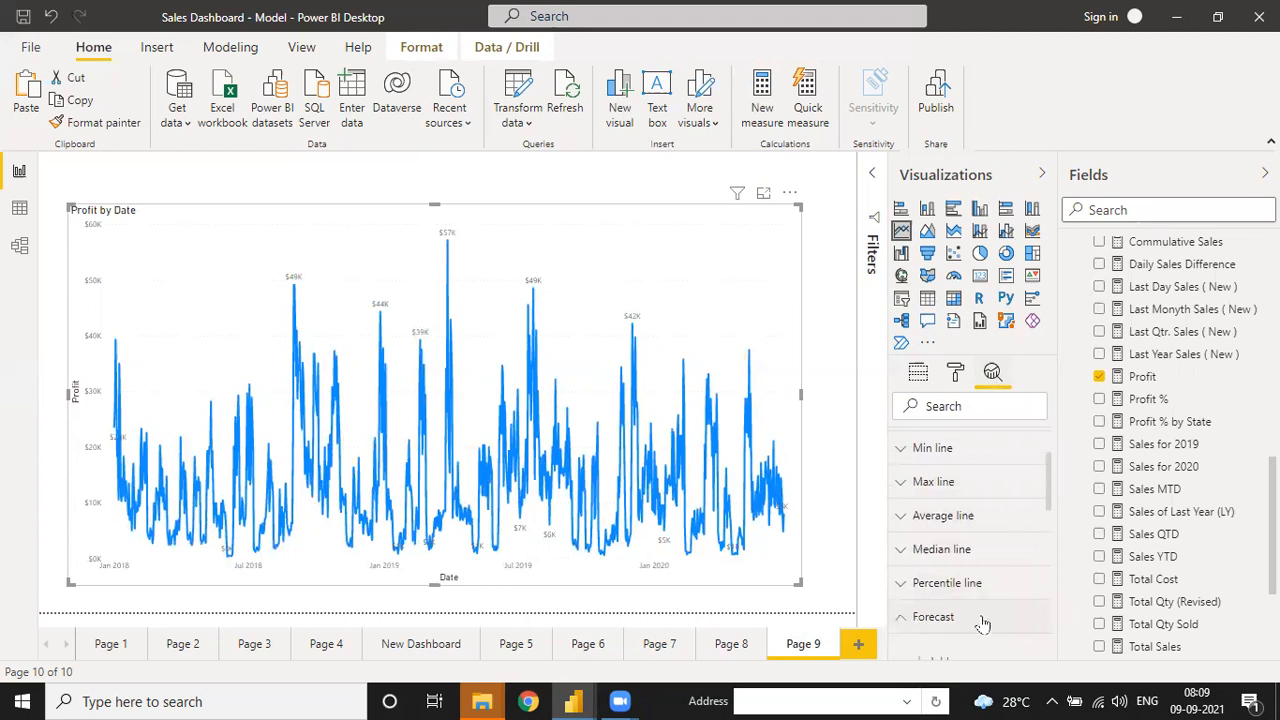
scroll(1050, 505, "down", 3)
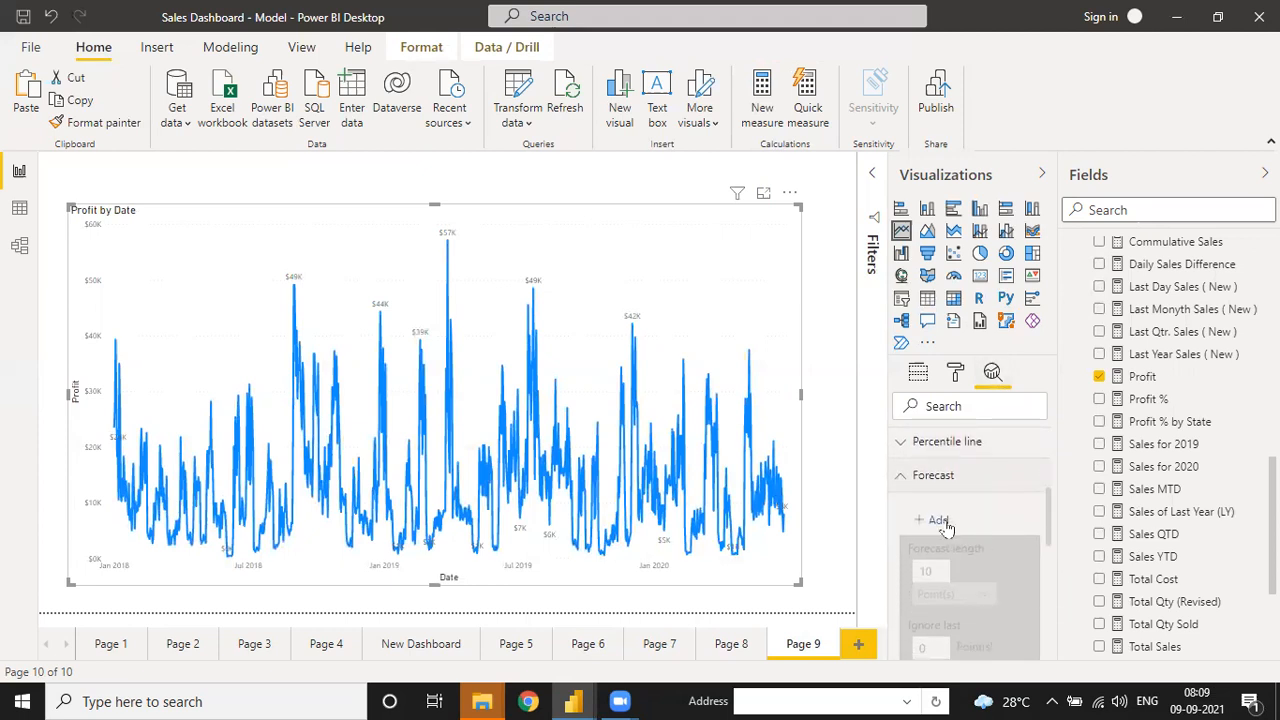
left_click(932, 520)
- Set the forecast length to 360 points with a 99% confidence interval, and apply it
left_click(934, 562)
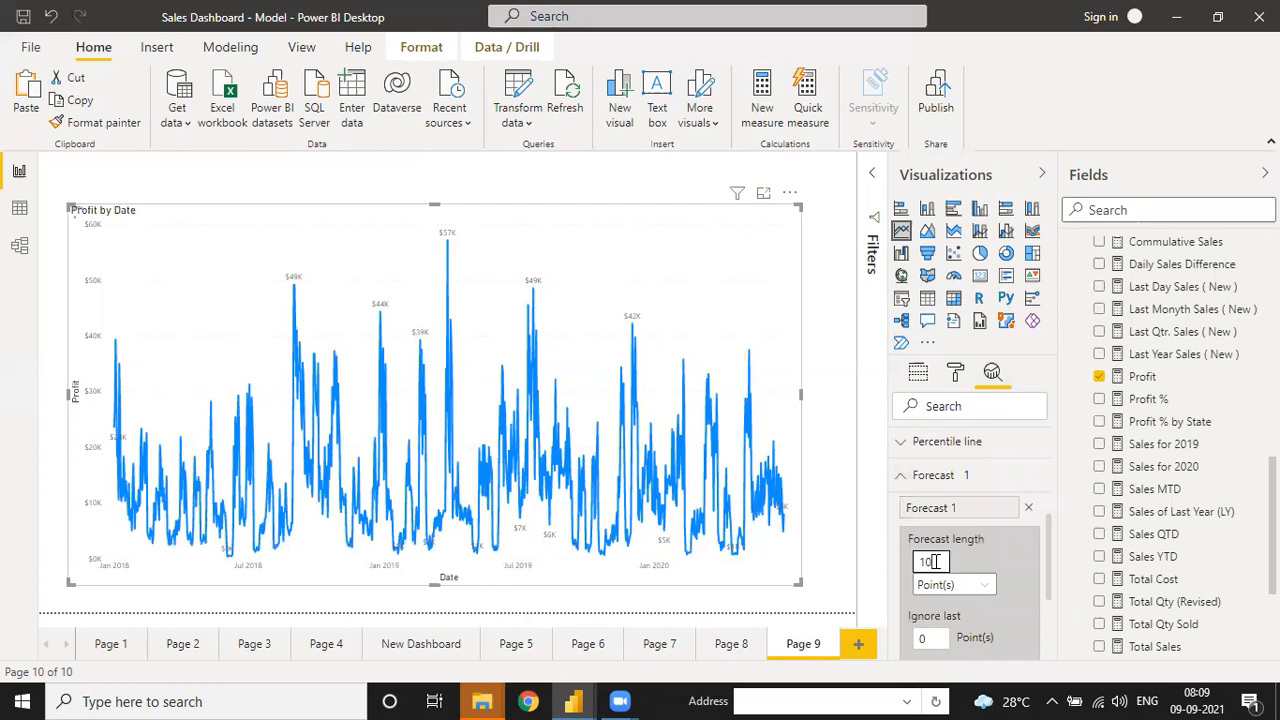
key("BackSpace")
key("BackSpace")
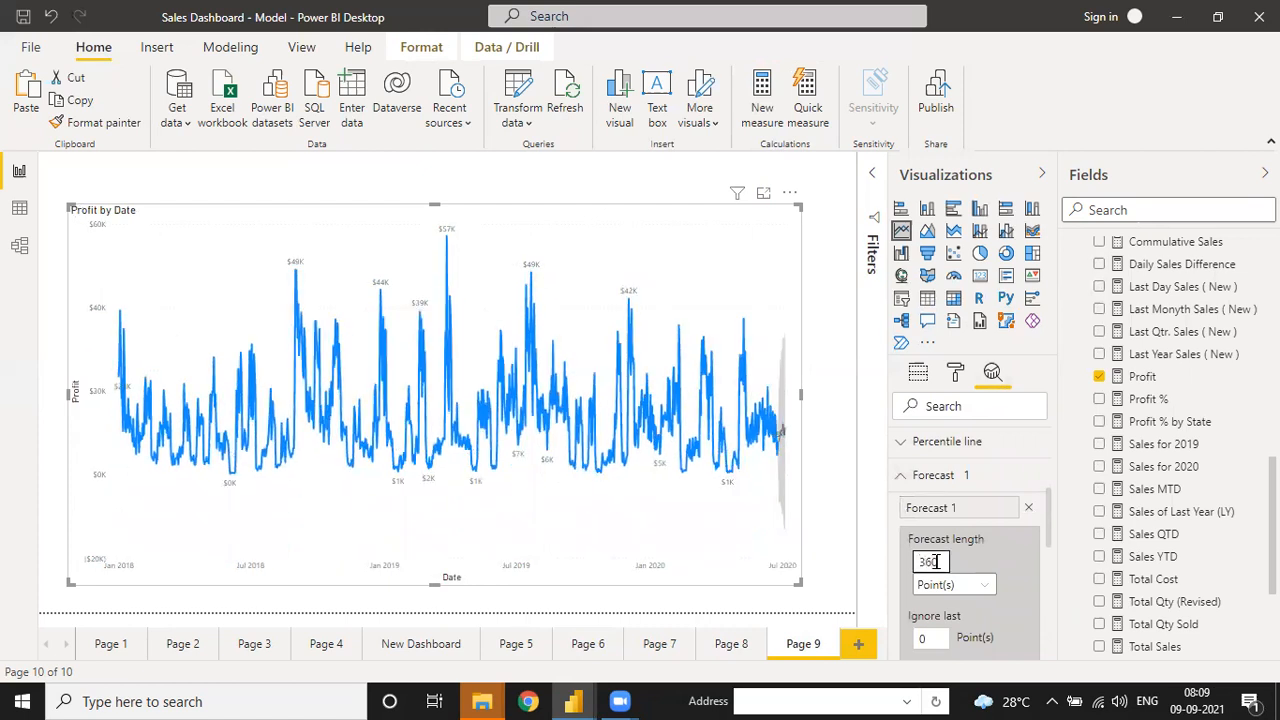
scroll(1050, 550, "down", 2)
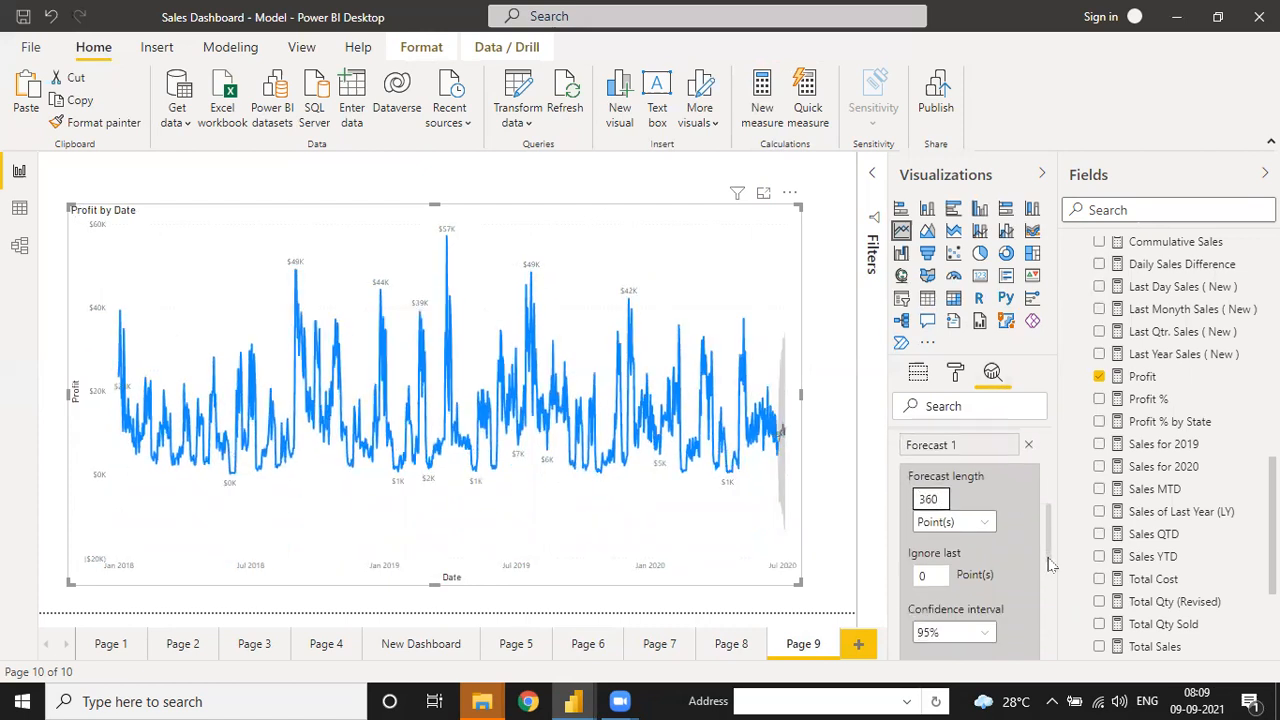
left_click(950, 610)
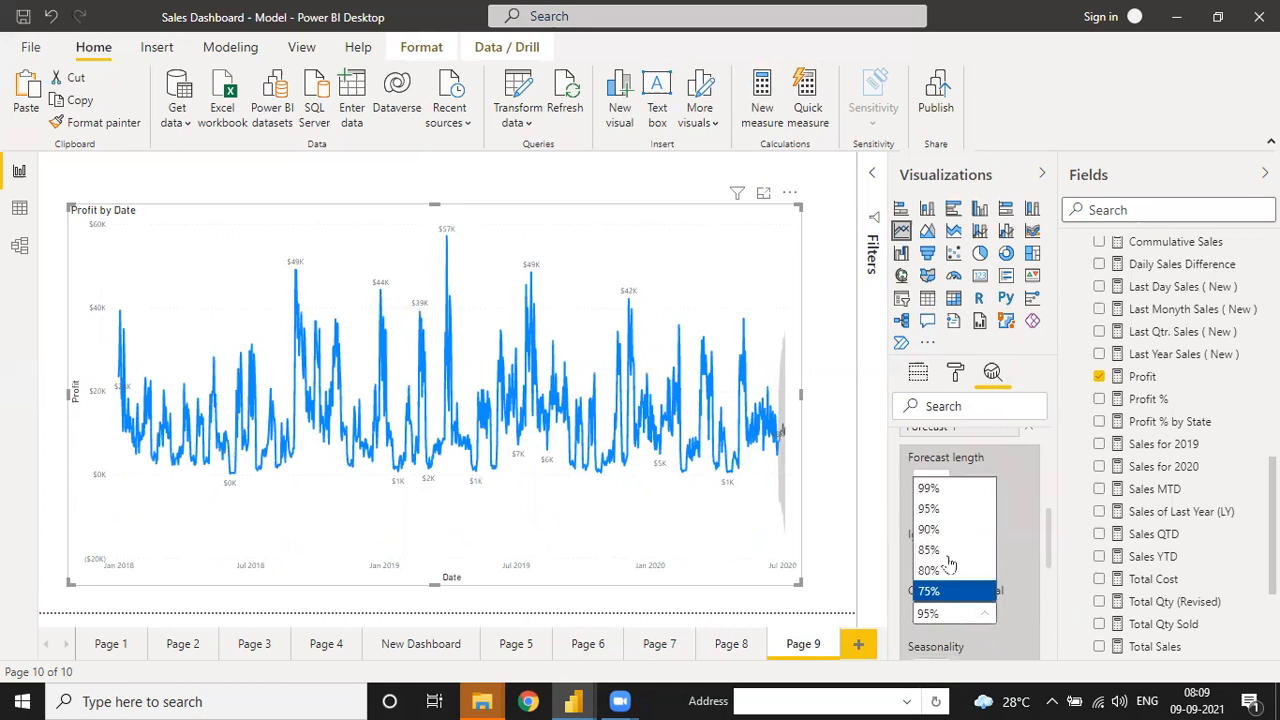
left_click(929, 488)
scroll(1050, 552, "down", 2)
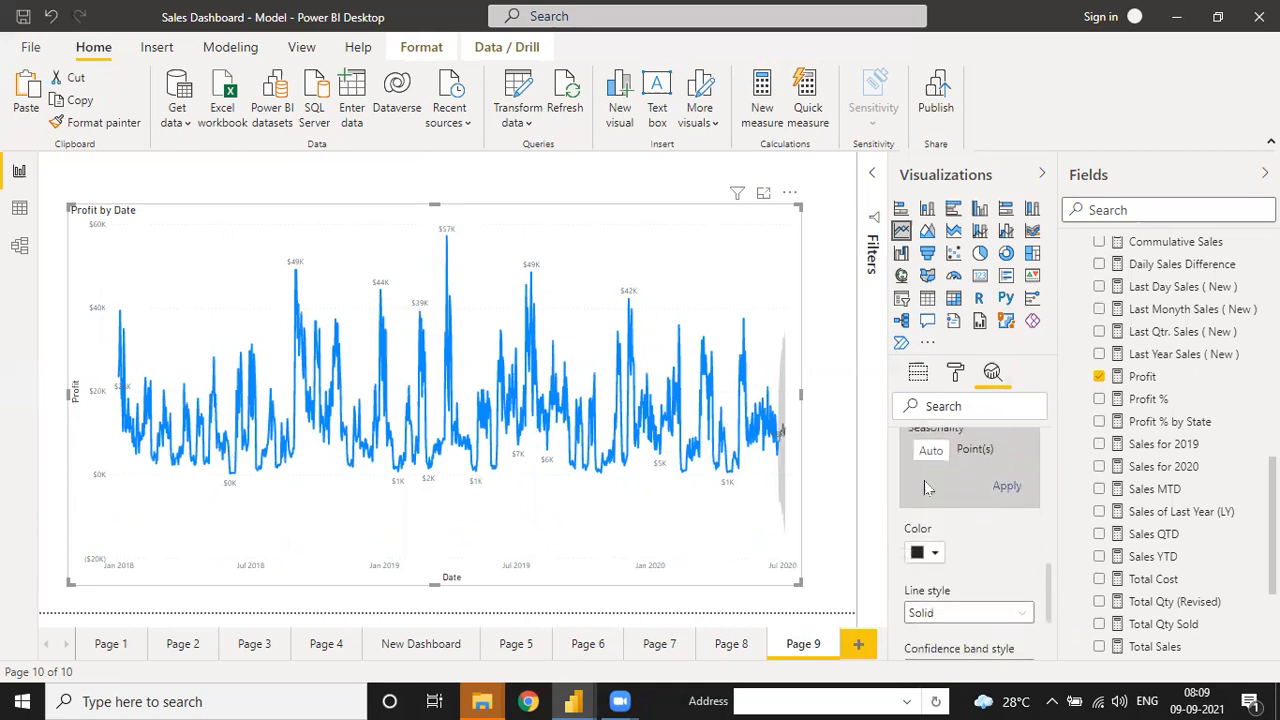
left_click(1003, 489)
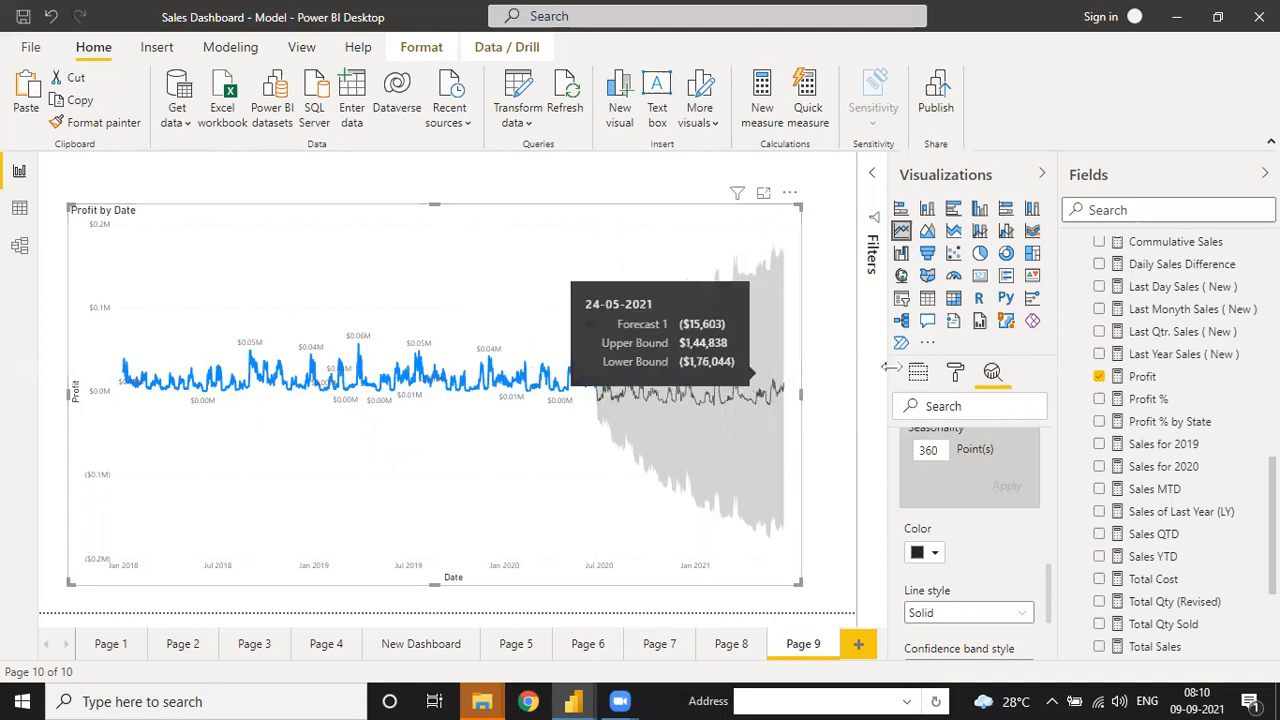
- Add a single max line to the Profit by Date chart, removing the extra entries
scroll(1014, 520, "up", 5)
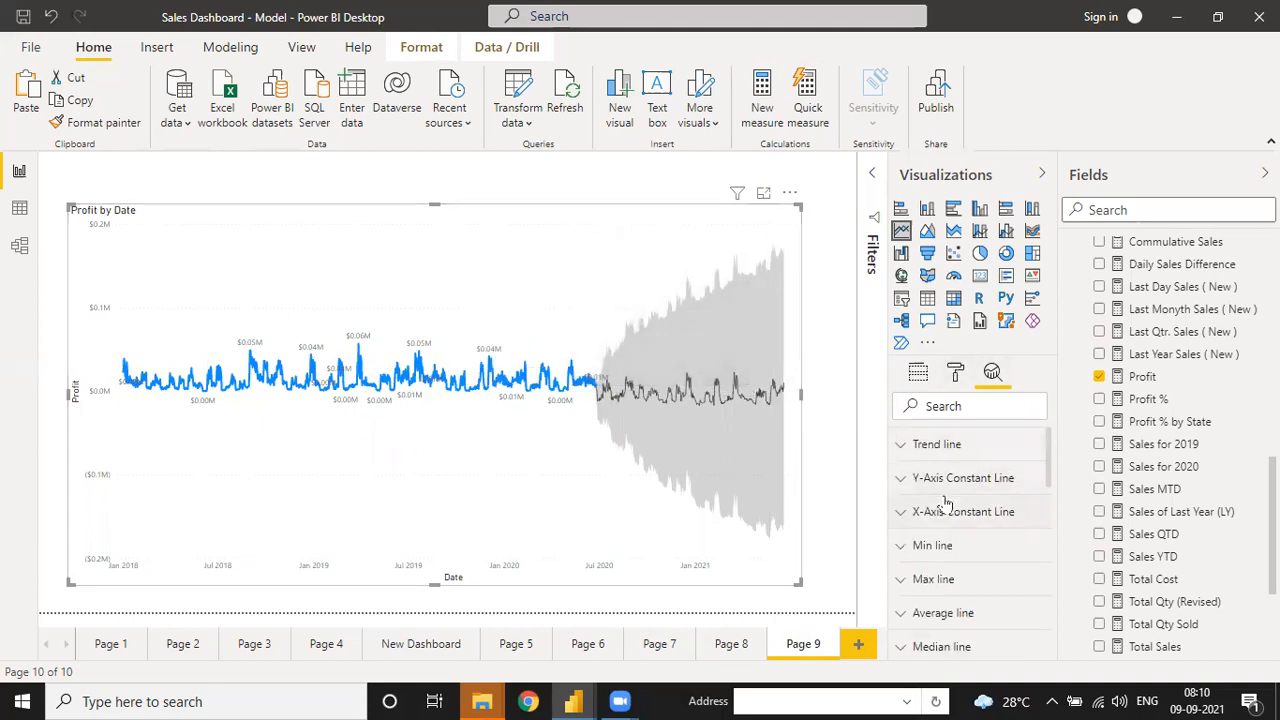
left_click(905, 582)
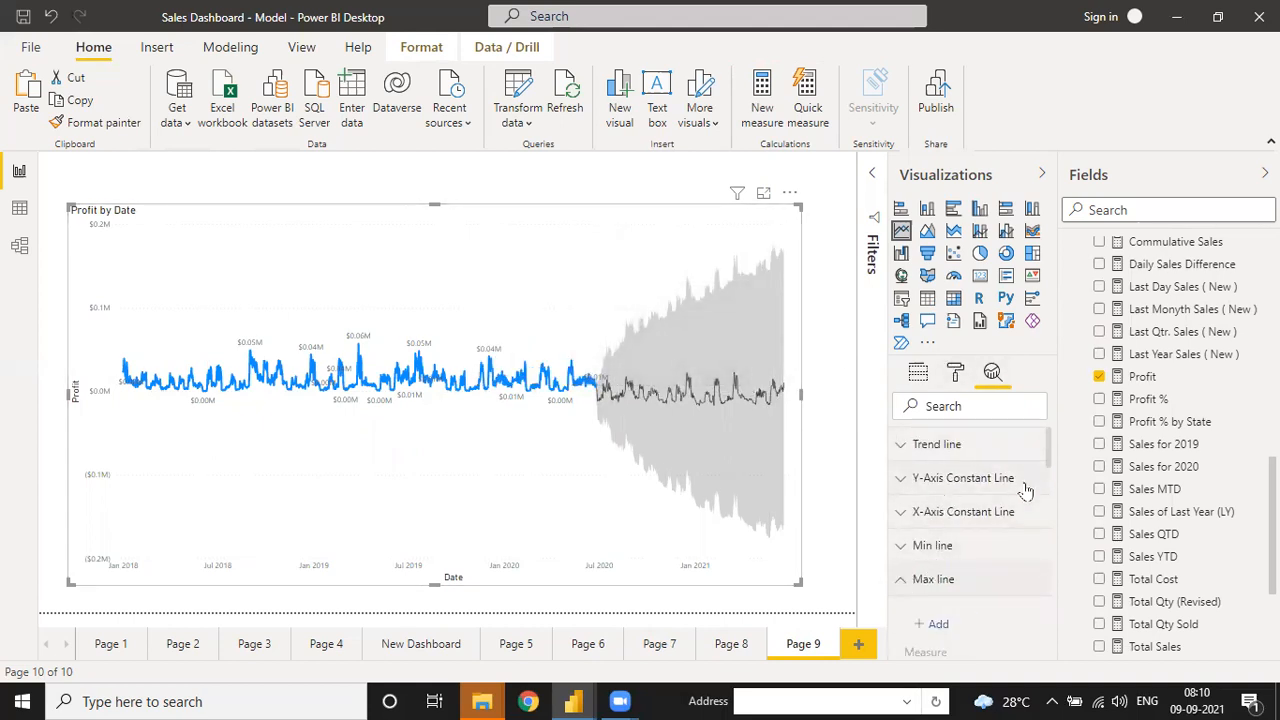
left_click_drag(1050, 470, 1052, 485)
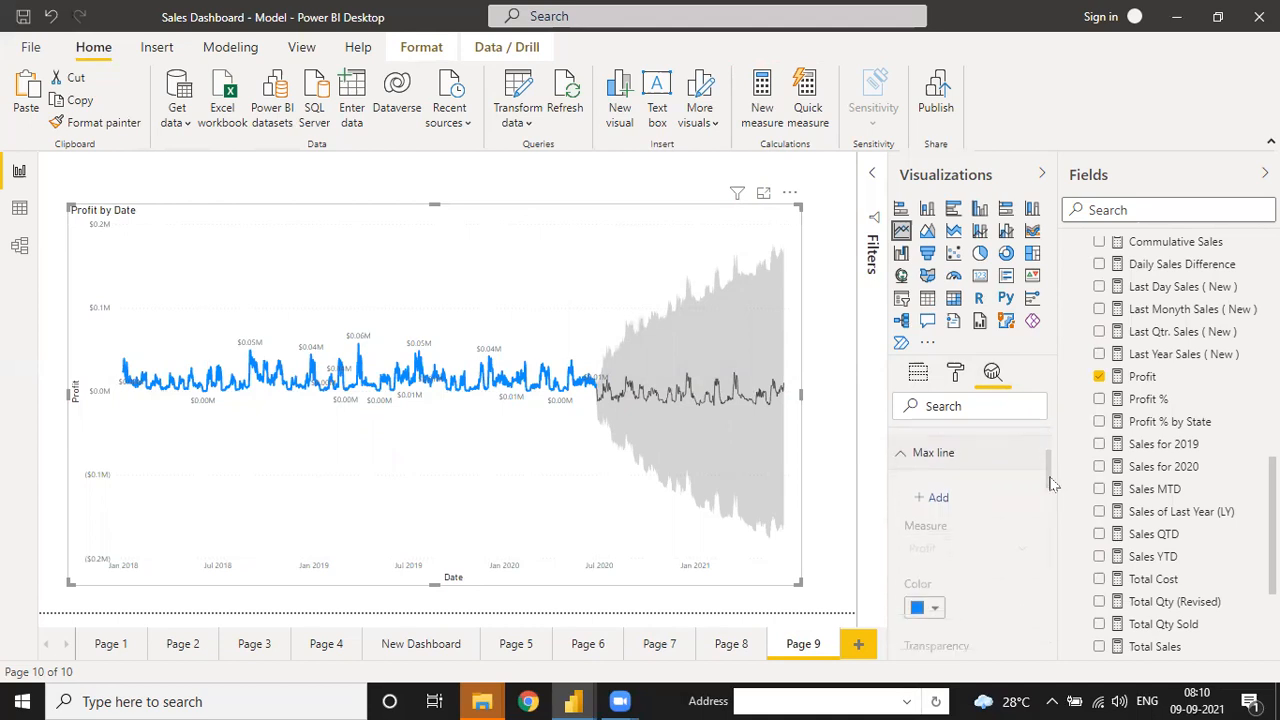
left_click(925, 498)
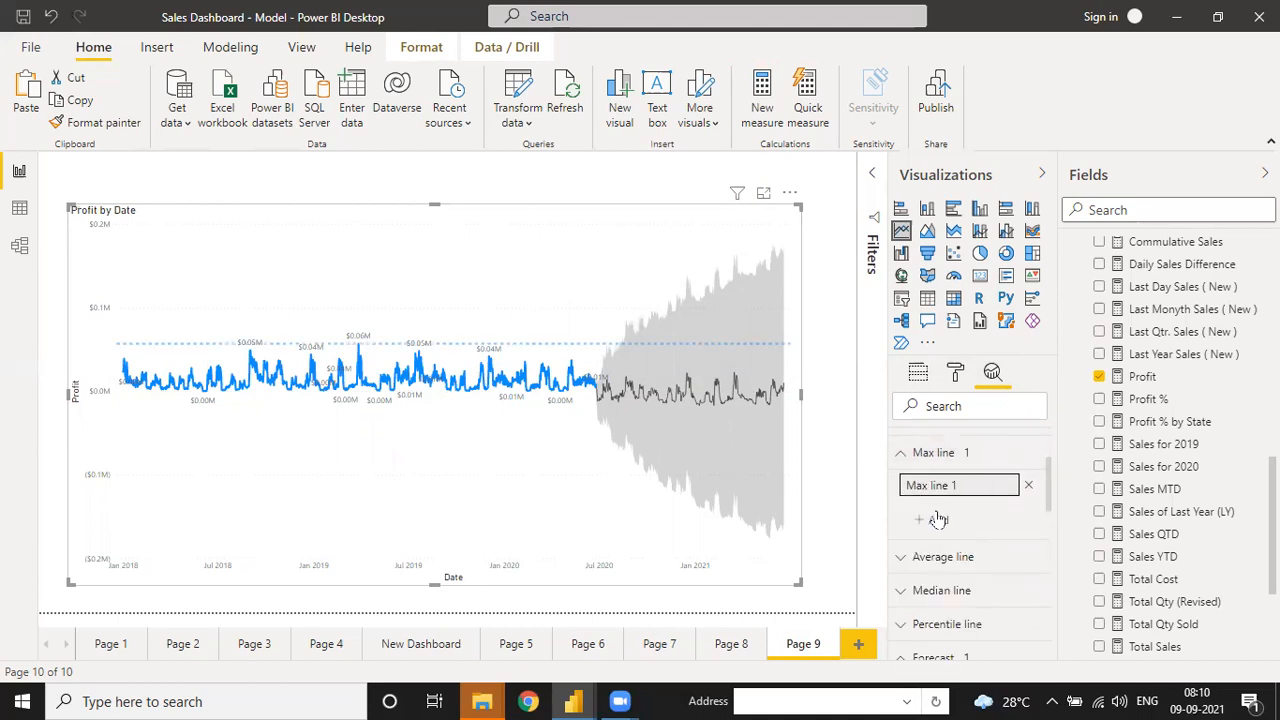
left_click(936, 519)
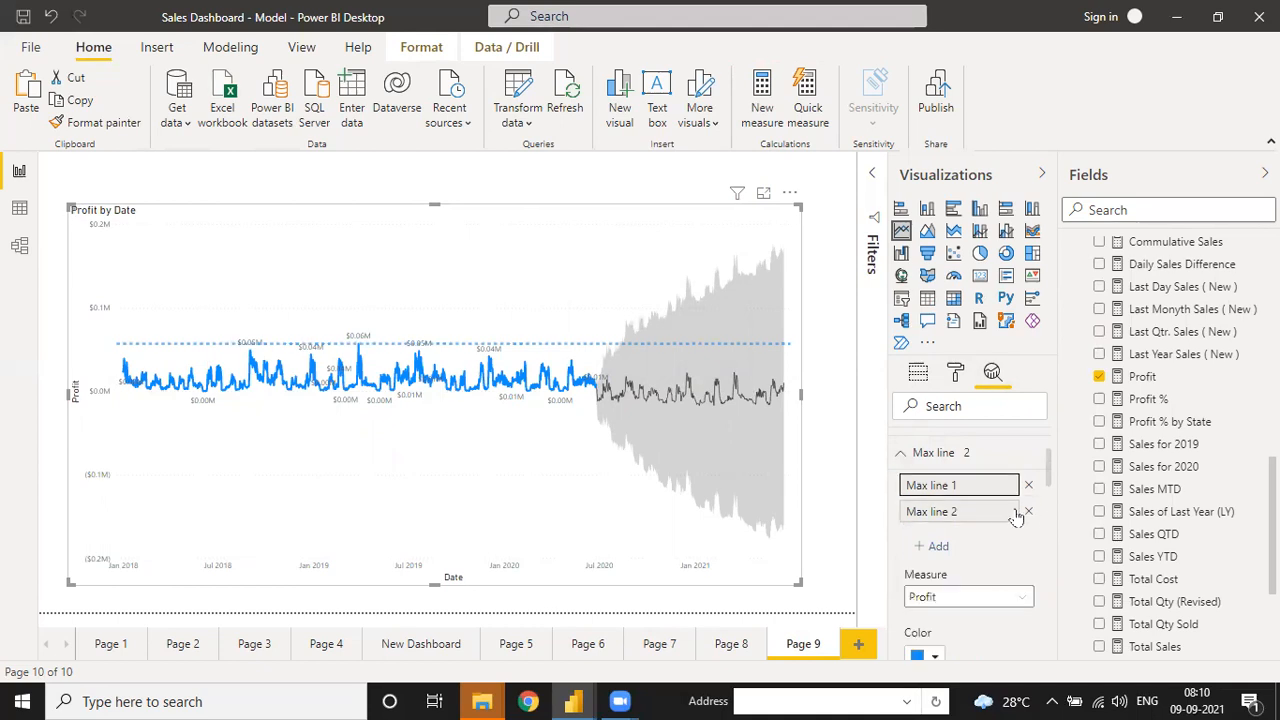
left_click(1027, 512)
left_click(937, 521)
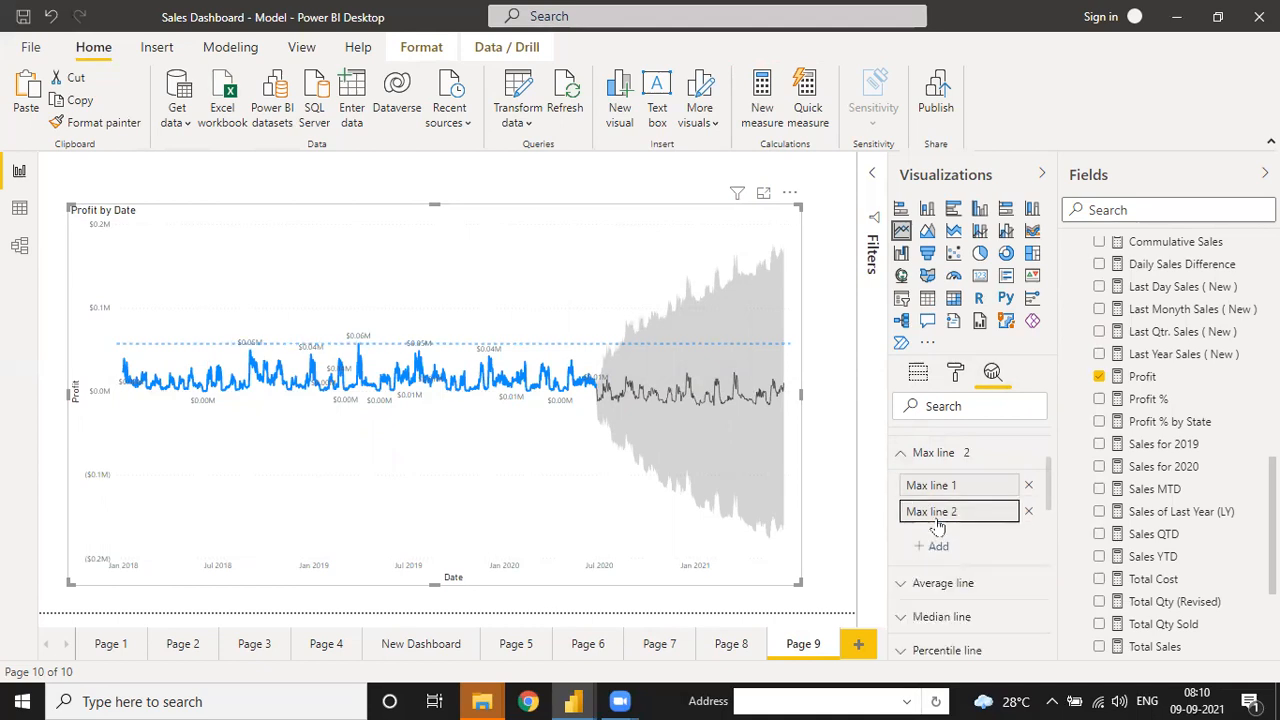
left_click(1027, 512)
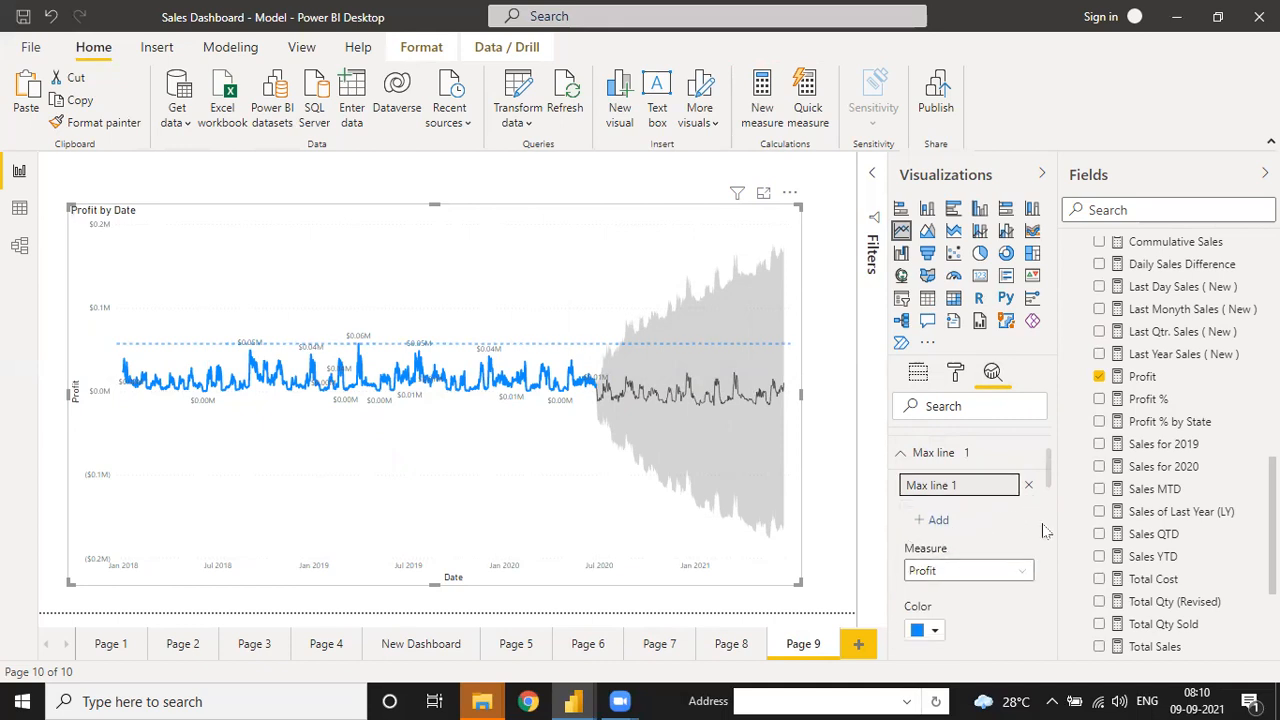
left_click_drag(1052, 483, 1052, 510)
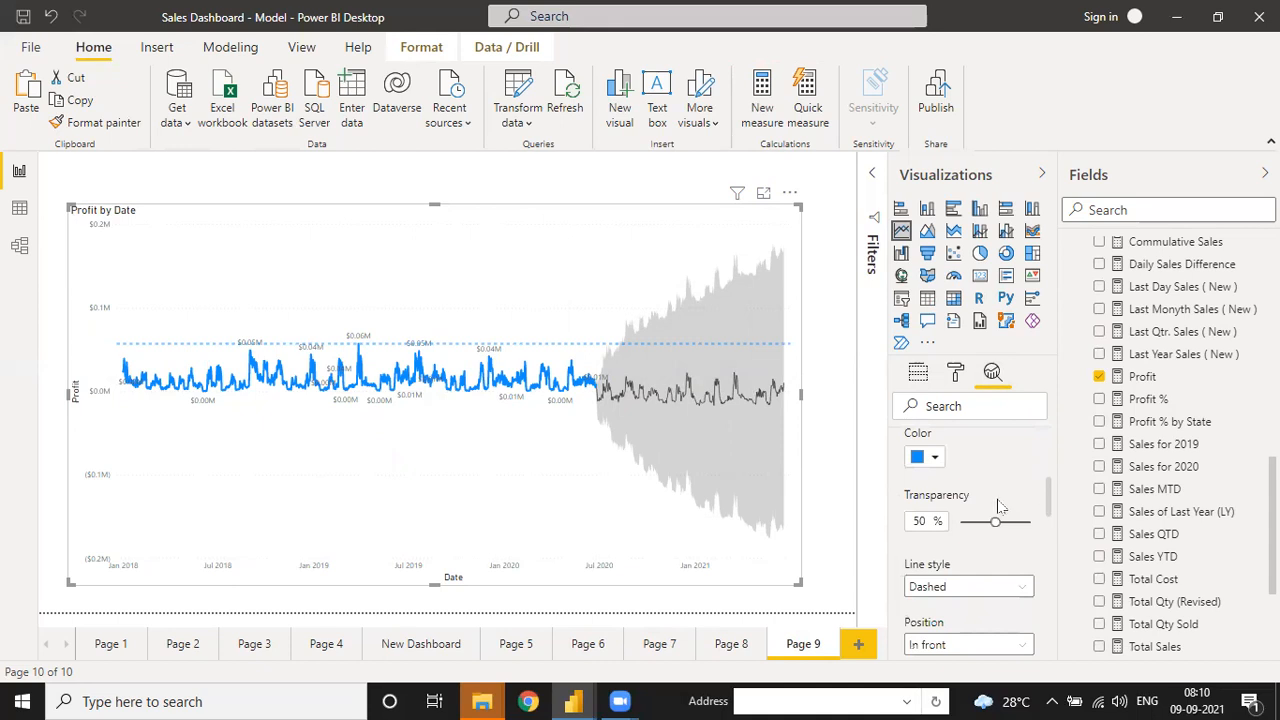
- Make the max line black at 27% transparency with its data label turned on
left_click(936, 460)
left_click(932, 458)
left_click(934, 464)
left_click(962, 371)
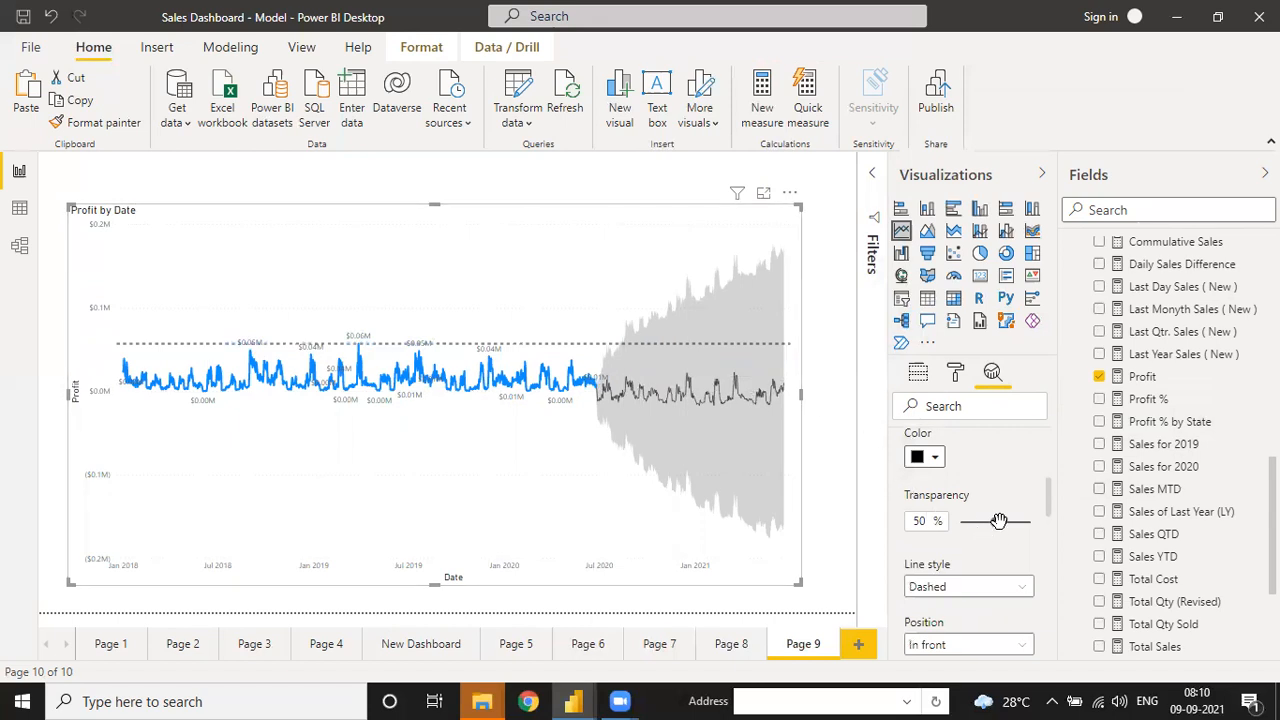
mouse_move(993, 522)
left_mouse_down()
mouse_move(977, 532)
mouse_move(1002, 522)
left_mouse_up()
scroll(1048, 515, "down", 3)
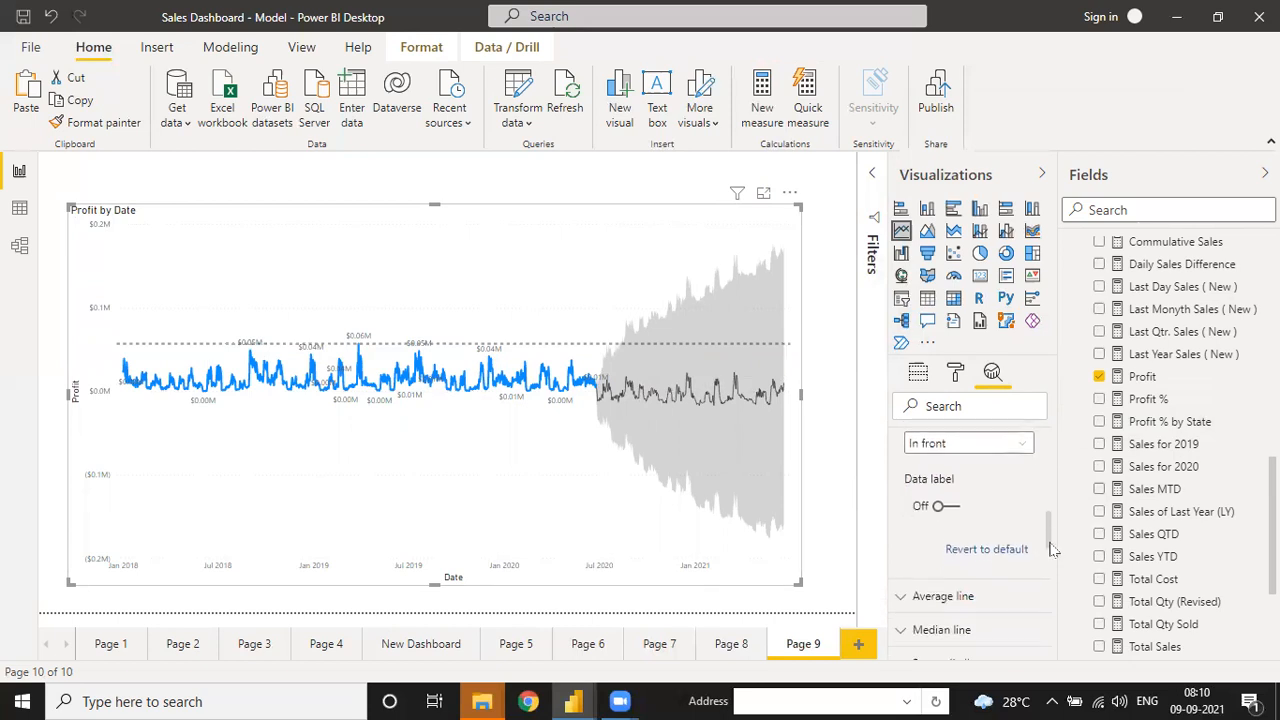
left_click(941, 503)
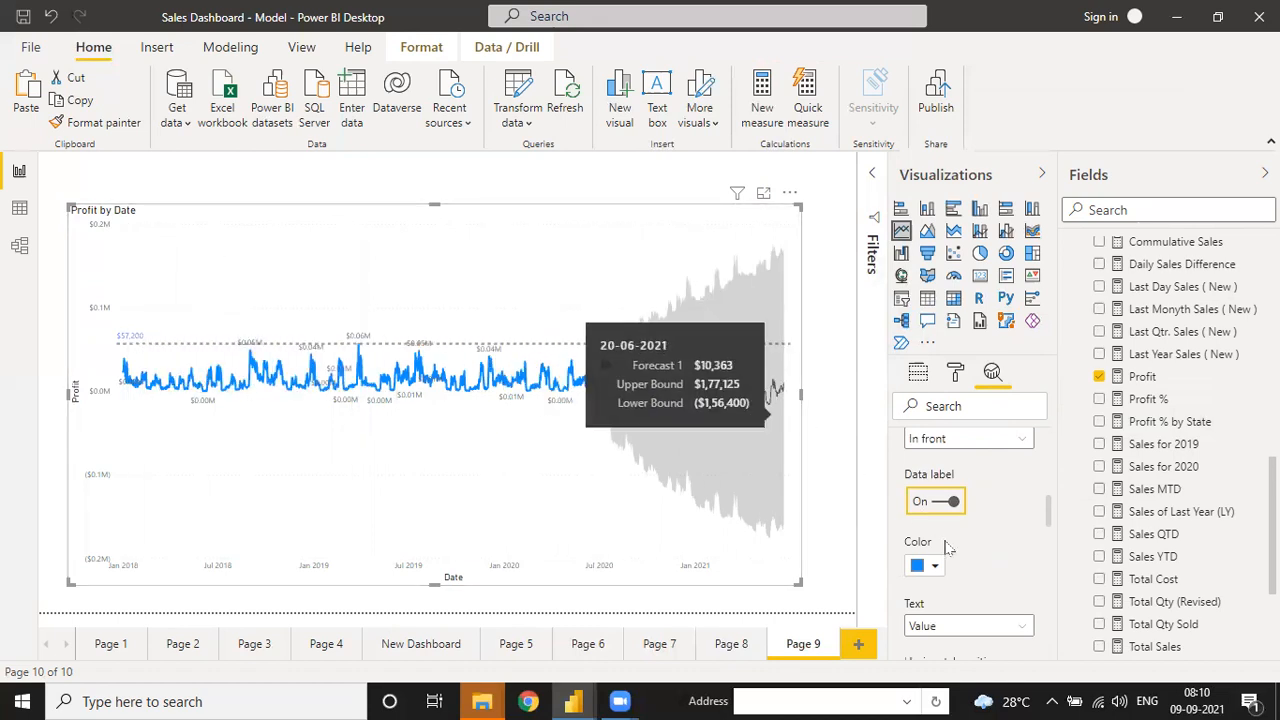
left_click_drag(1050, 527, 1040, 465)
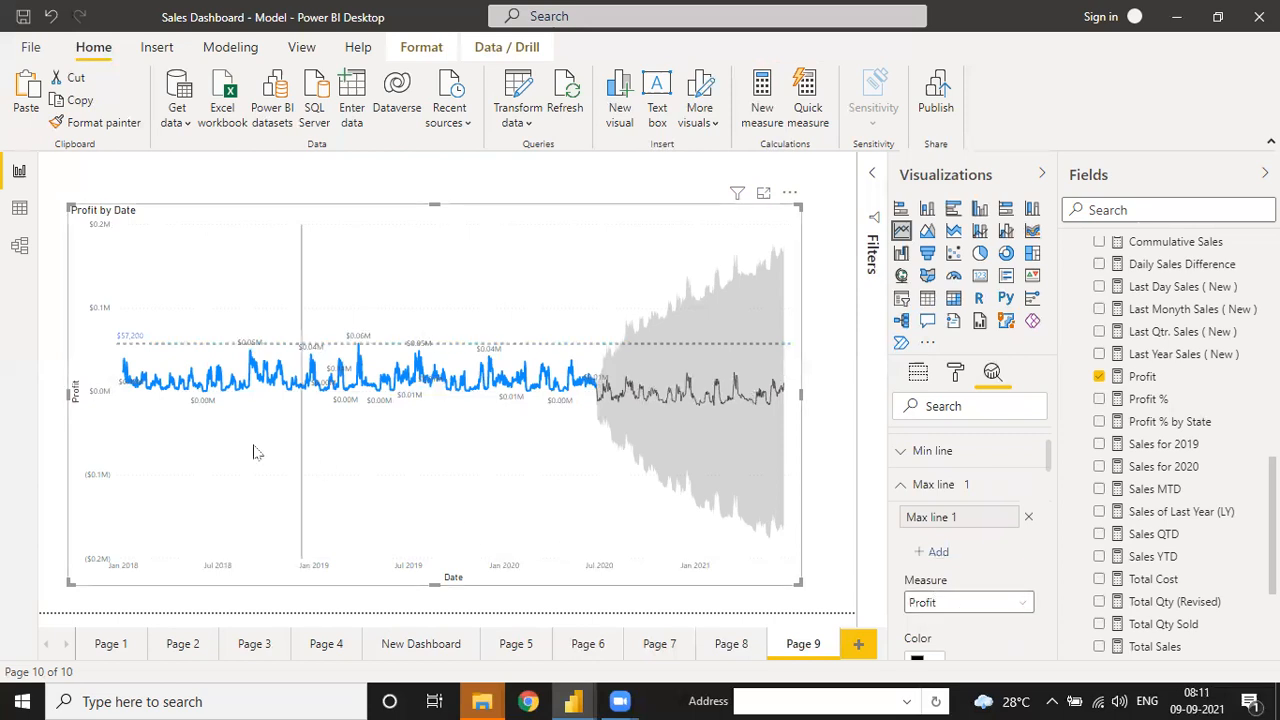
- Keep Profit as the max line's measure
left_click(955, 602)
left_click(968, 625)
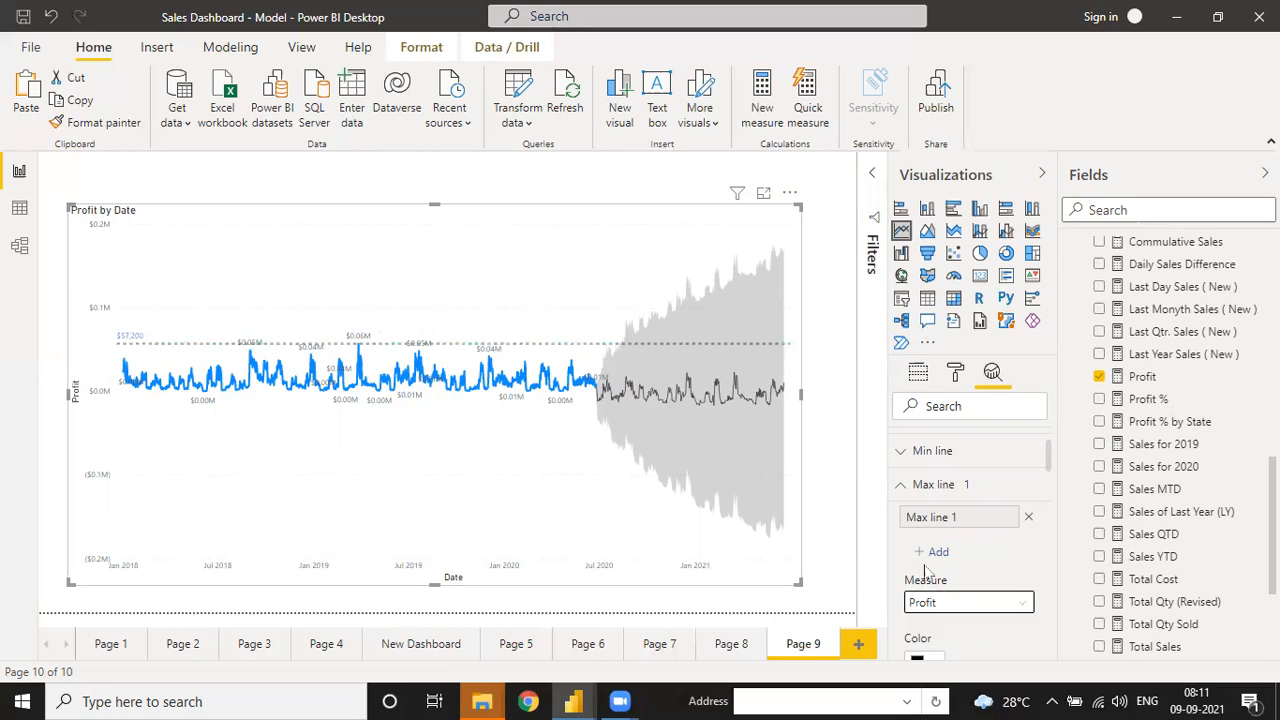
mouse_move(176, 376)
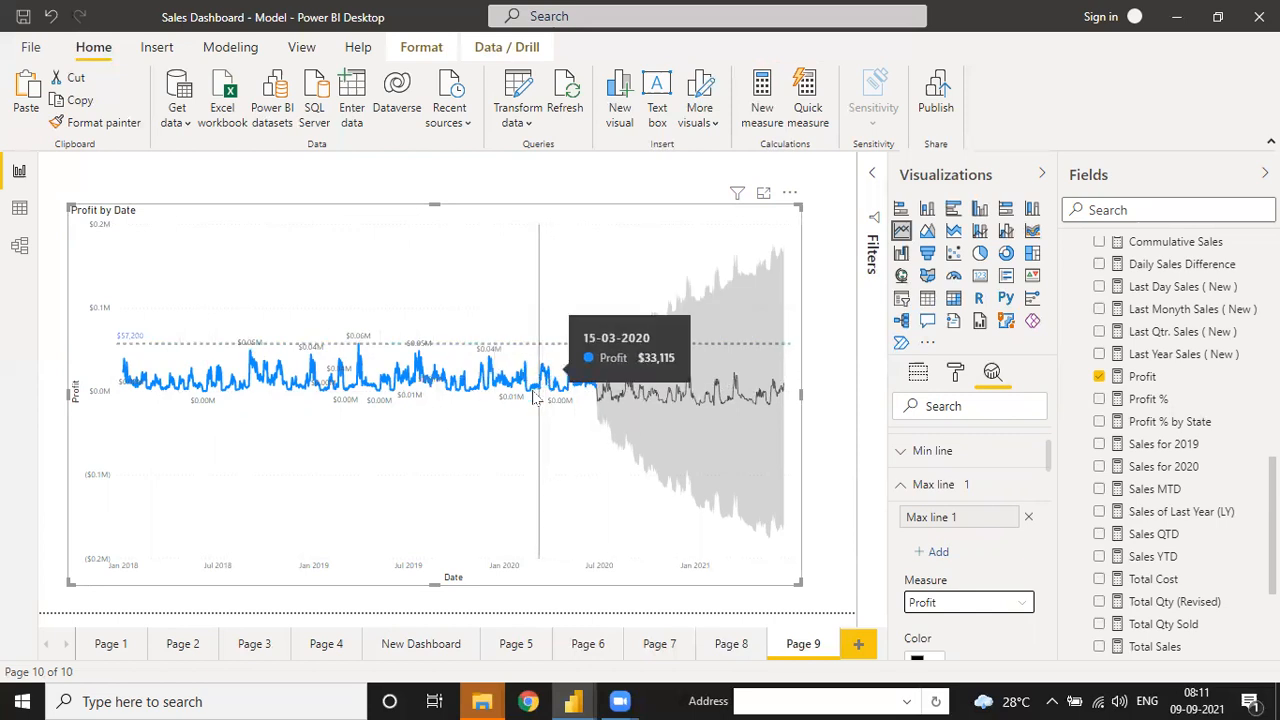
- Widen the Profit by Date chart slightly and reselect it
left_click_drag(797, 397, 823, 399)
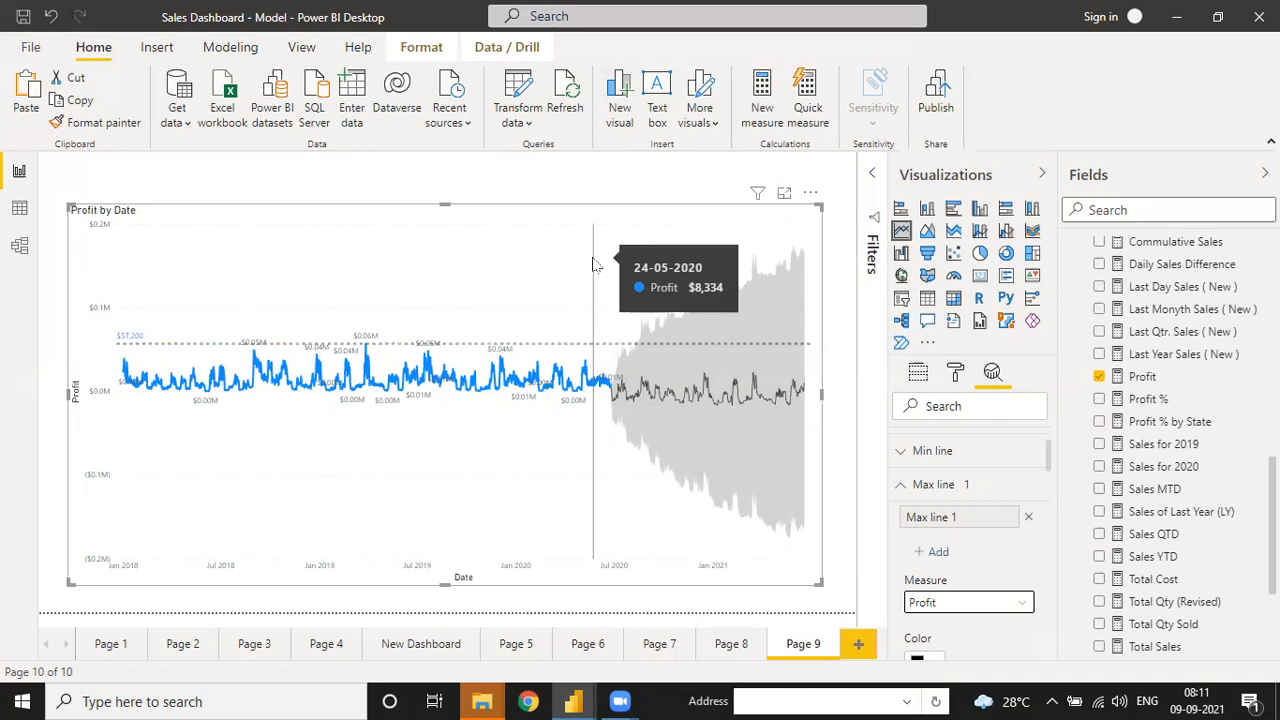
left_click(519, 172)
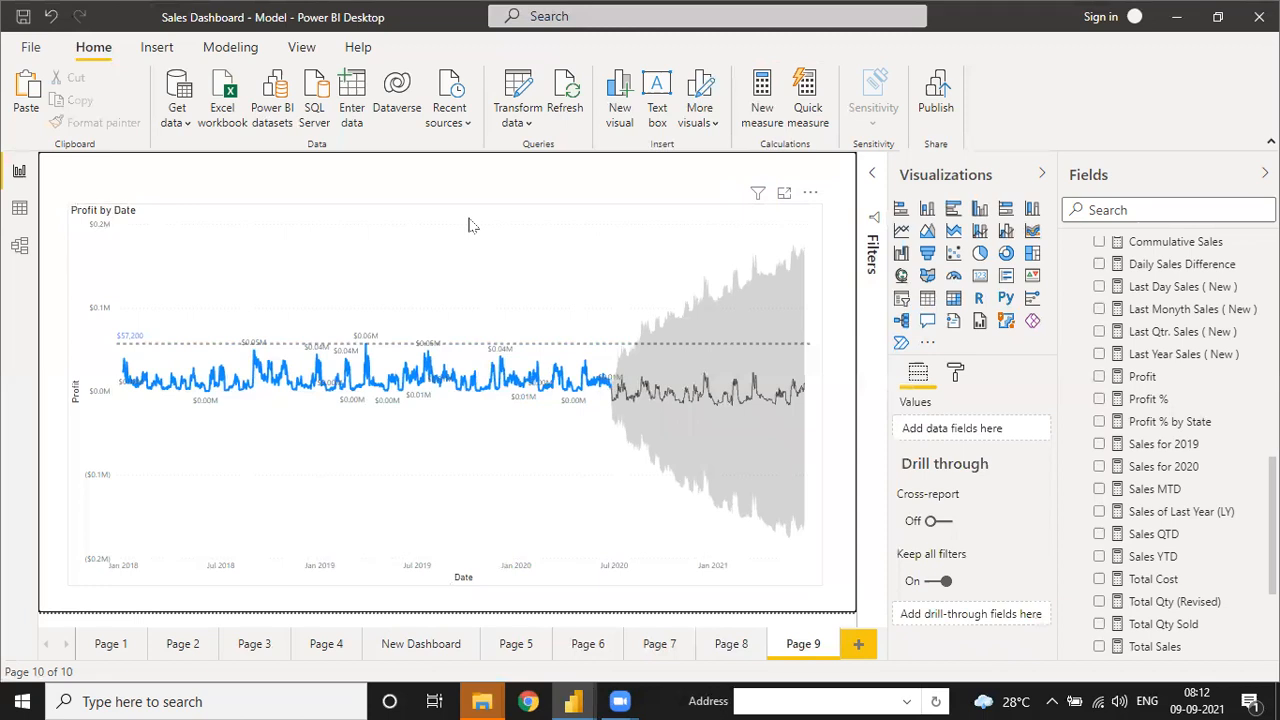
left_click(490, 227)
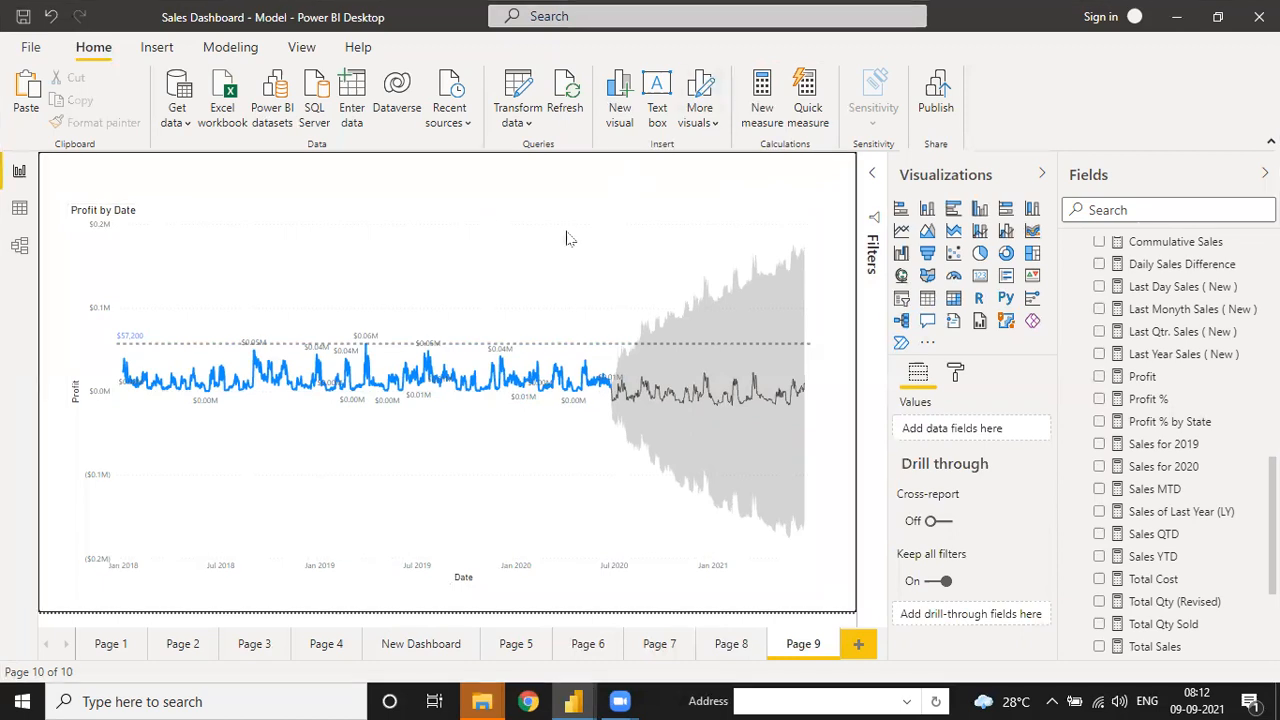
mouse_move(313, 302)
left_click(471, 259)
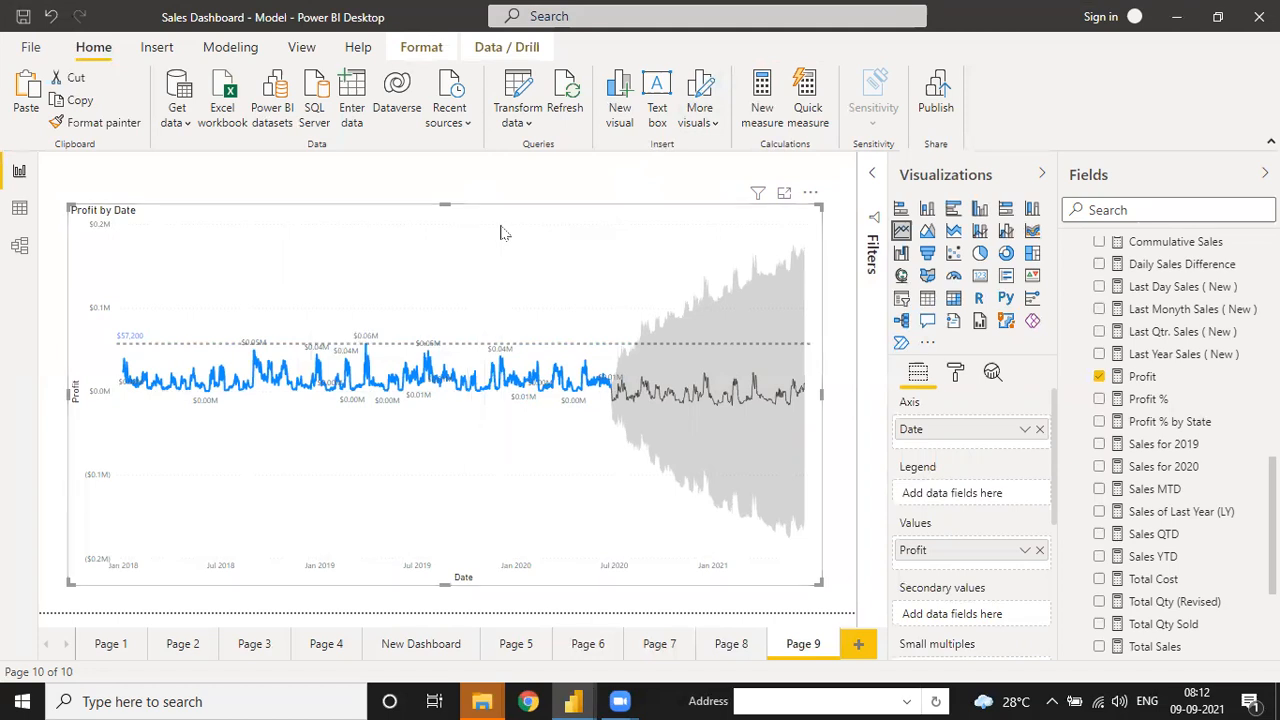
mouse_move(603, 280)
mouse_move(420, 285)
- Open the Project-2-International Sales Model folder in File Explorer
scroll(1187, 395, "up", 6)
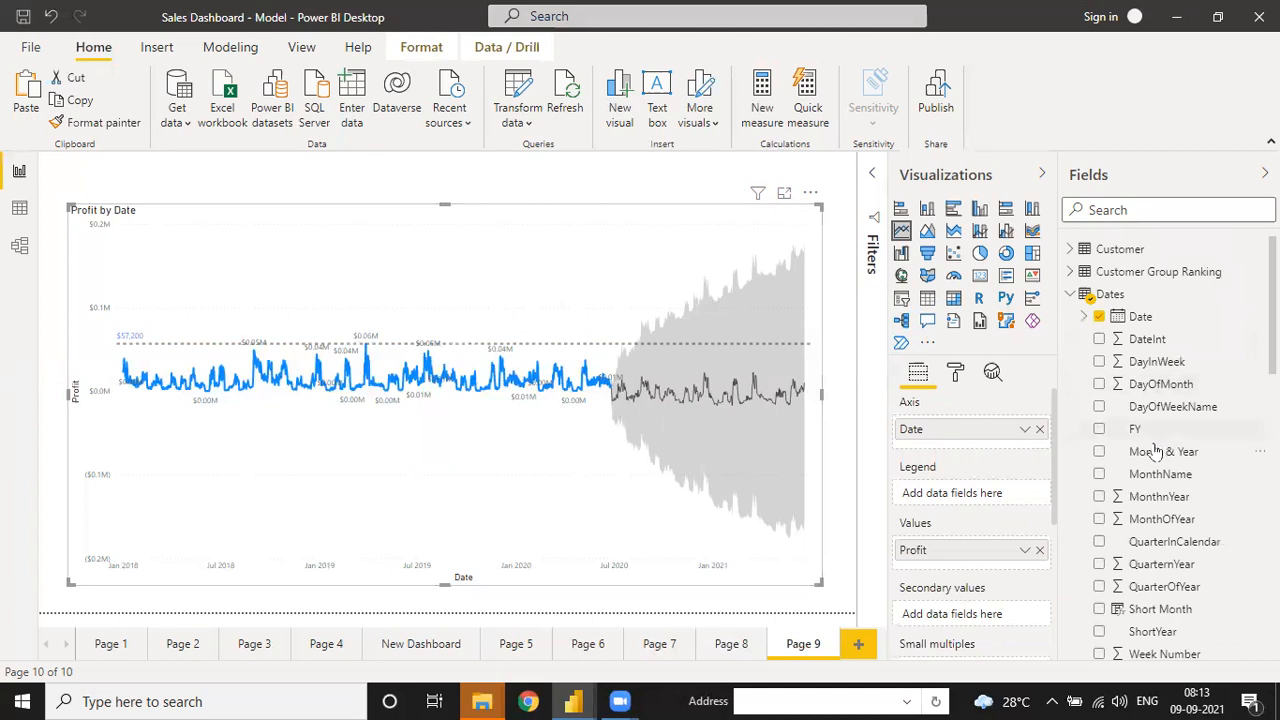
scroll(1155, 452, "down", 5)
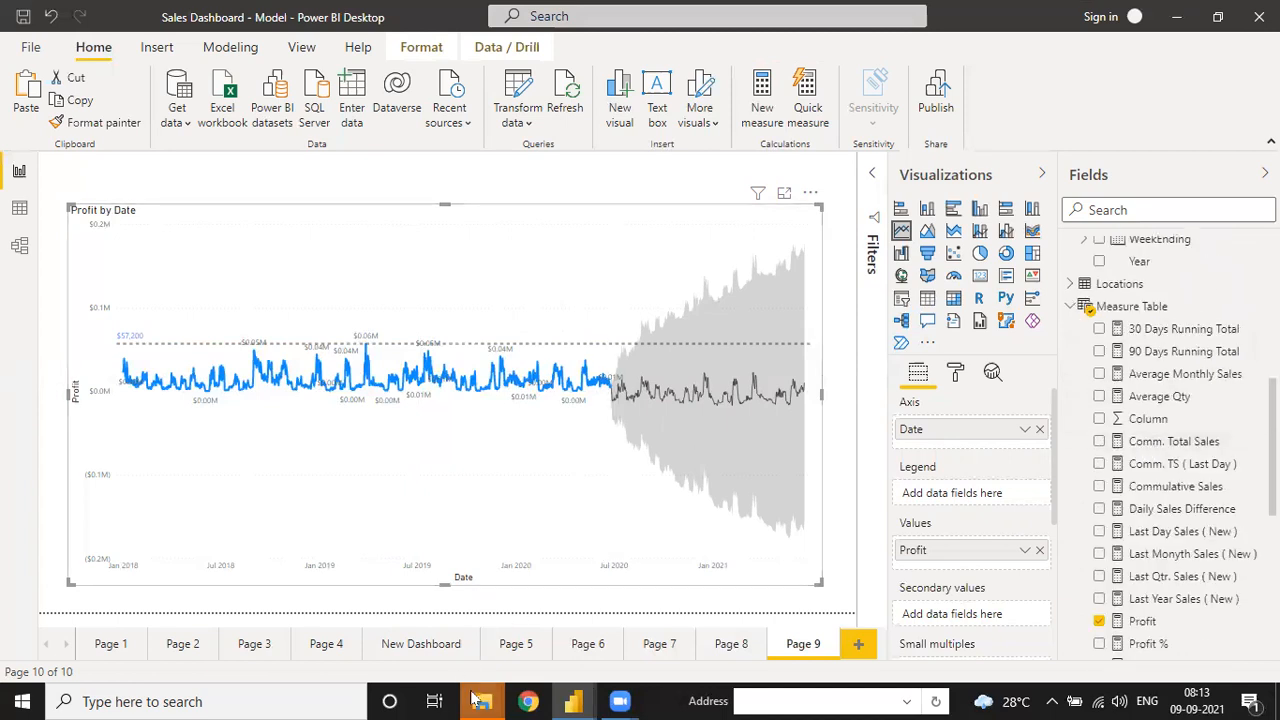
mouse_move(477, 700)
left_click(392, 606)
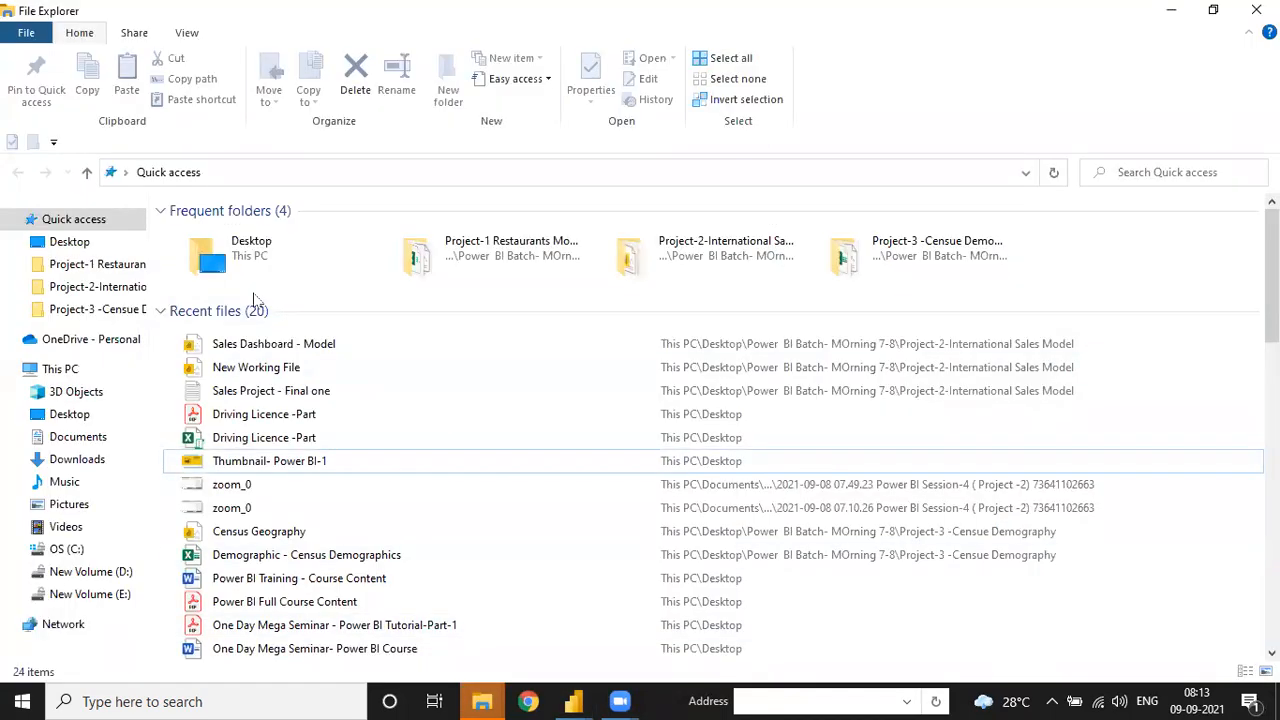
left_click(106, 287)
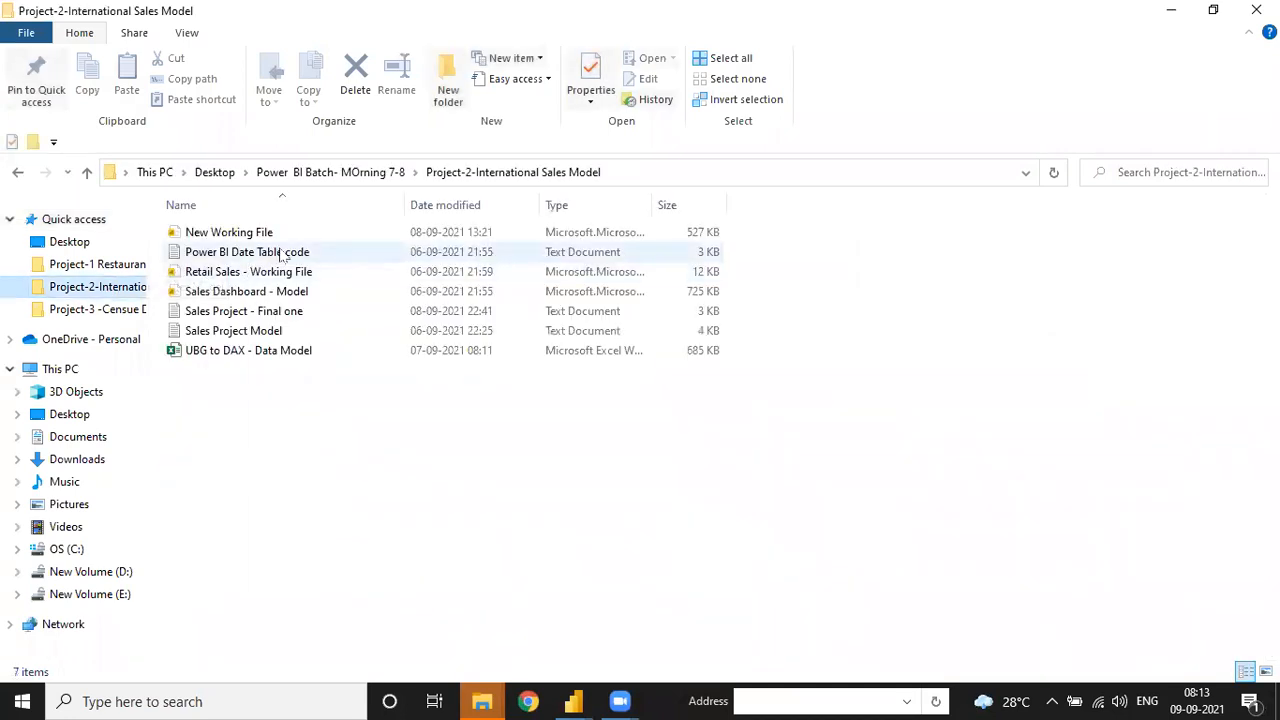
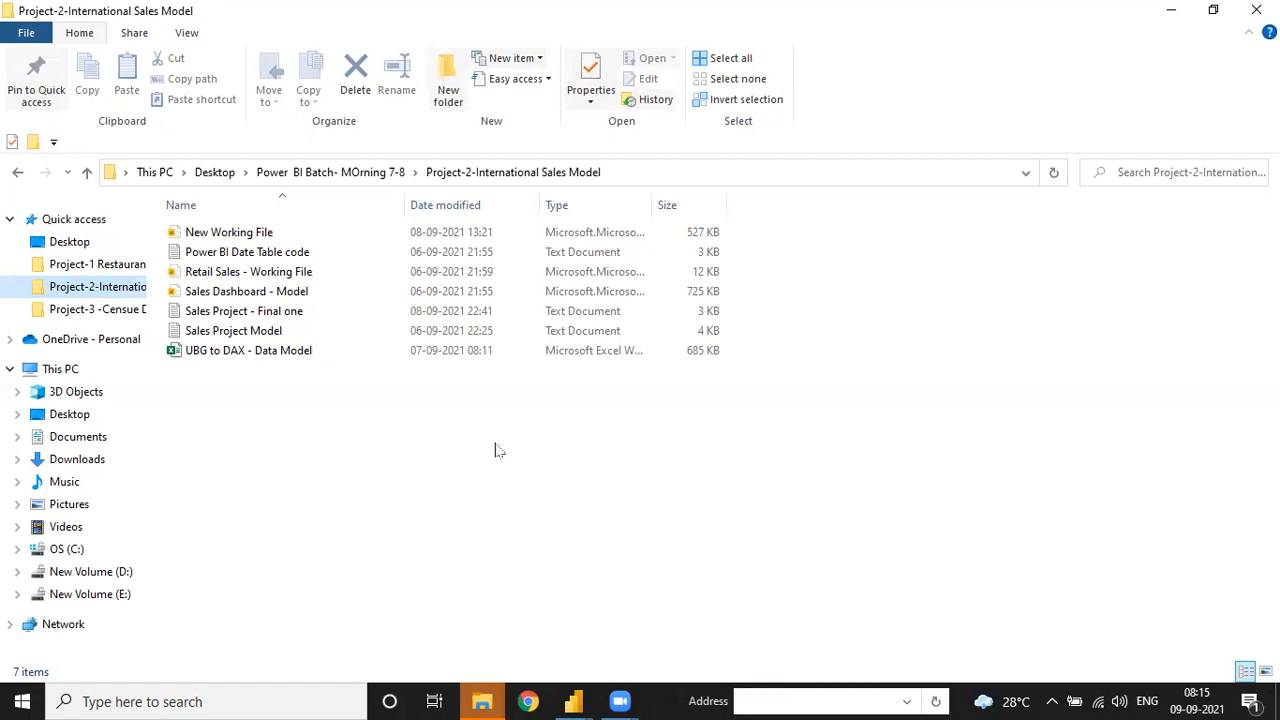
- Launch Chrome maximized, using the first profile
left_click(536, 703)
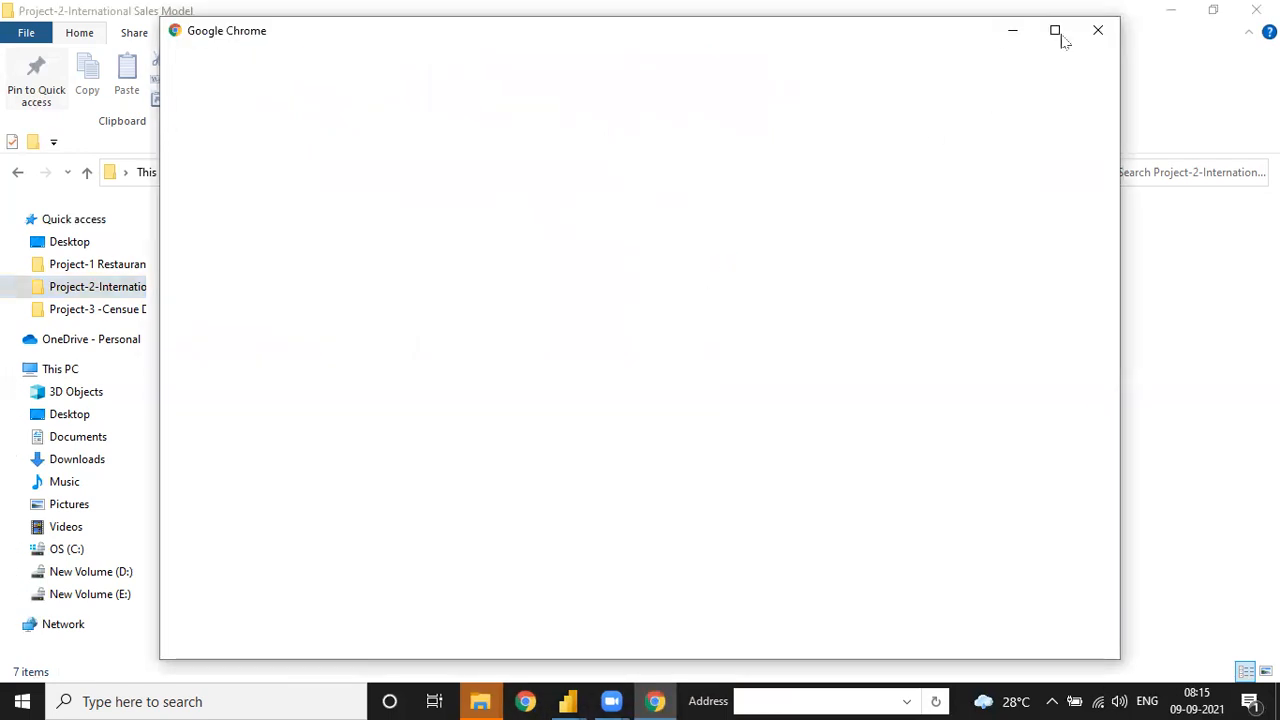
left_click(1059, 32)
left_click(594, 368)
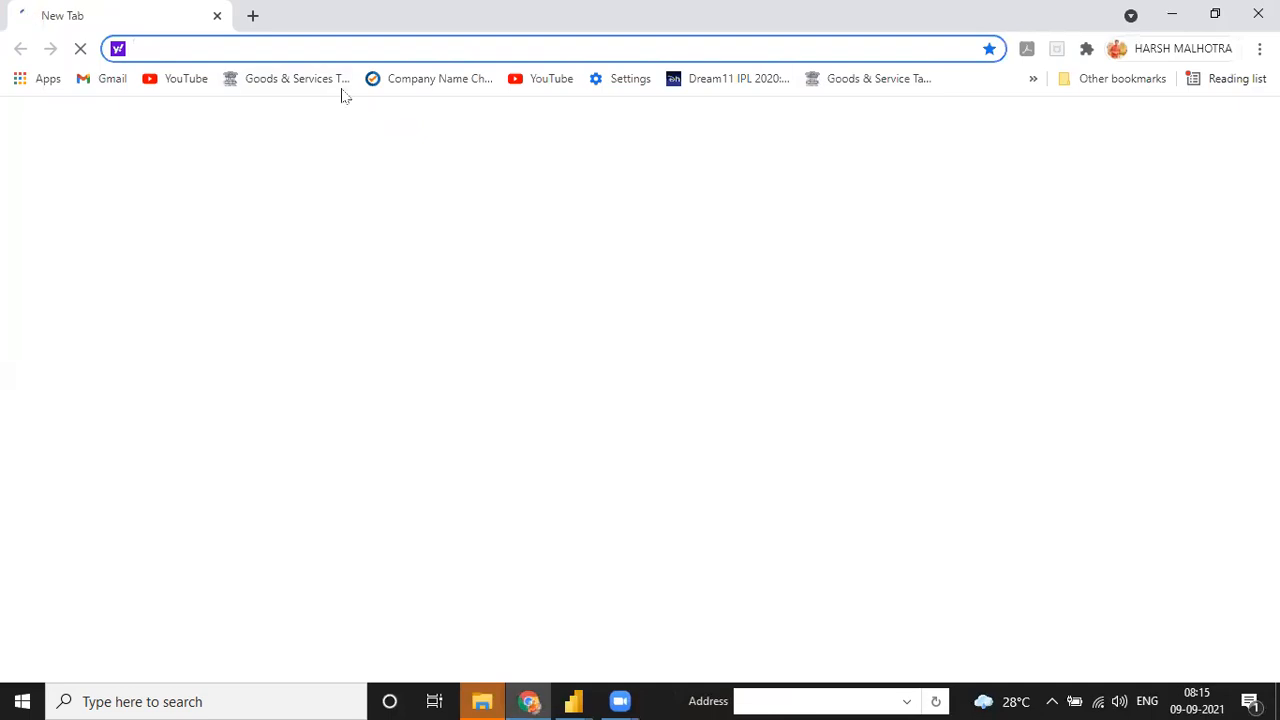
- Go to Google and search for 'onyx challenge'
type("onyx")
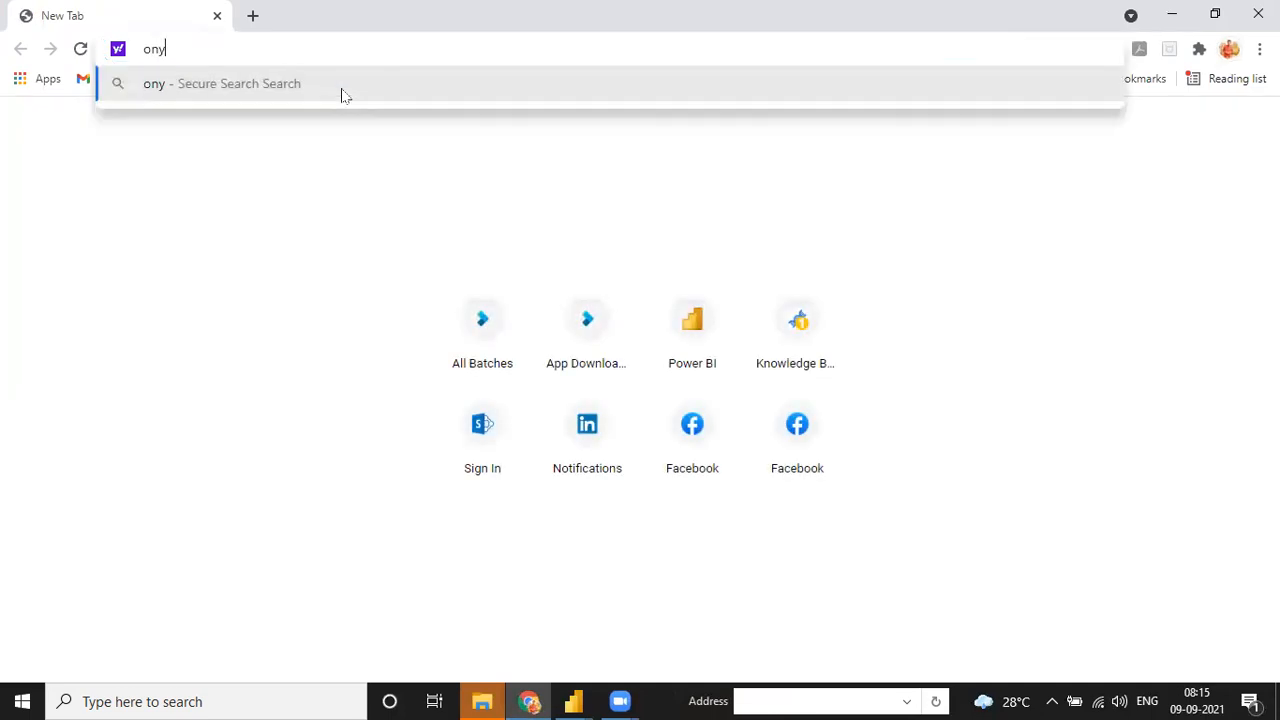
key("BackSpace")
key("BackSpace")
key("BackSpace")
key("BackSpace")
key("BackSpace")
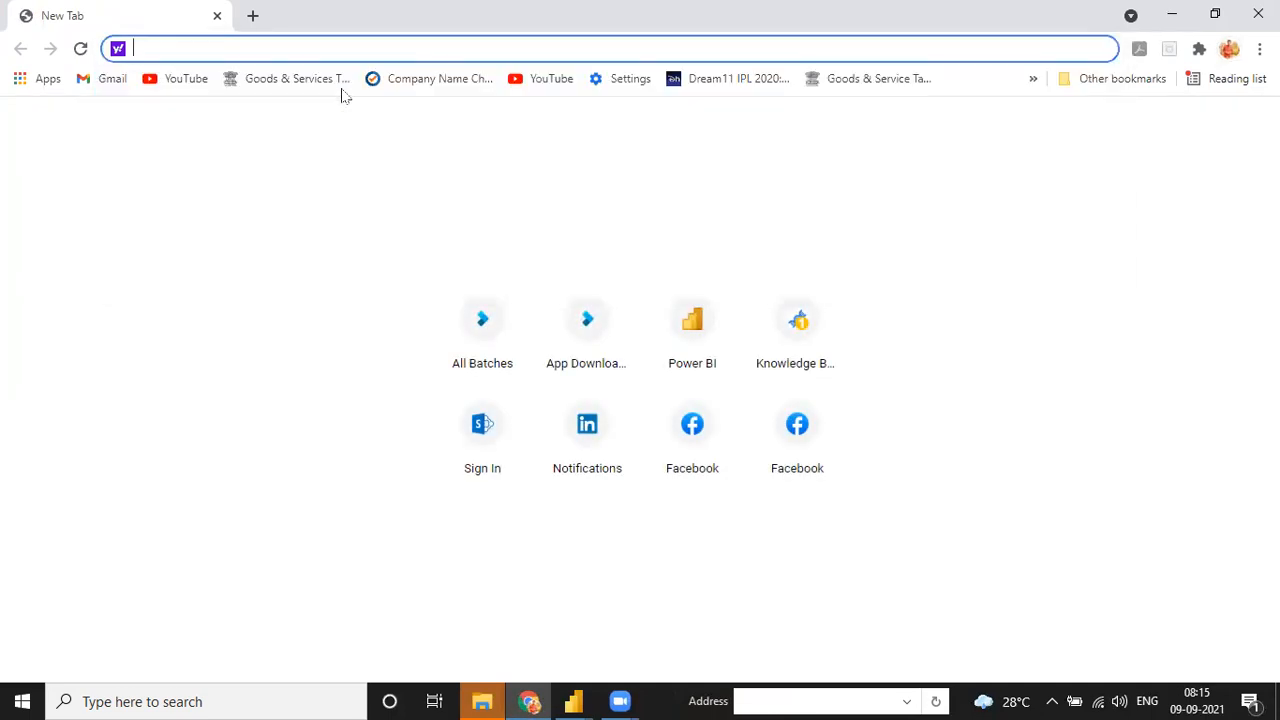
type("google")
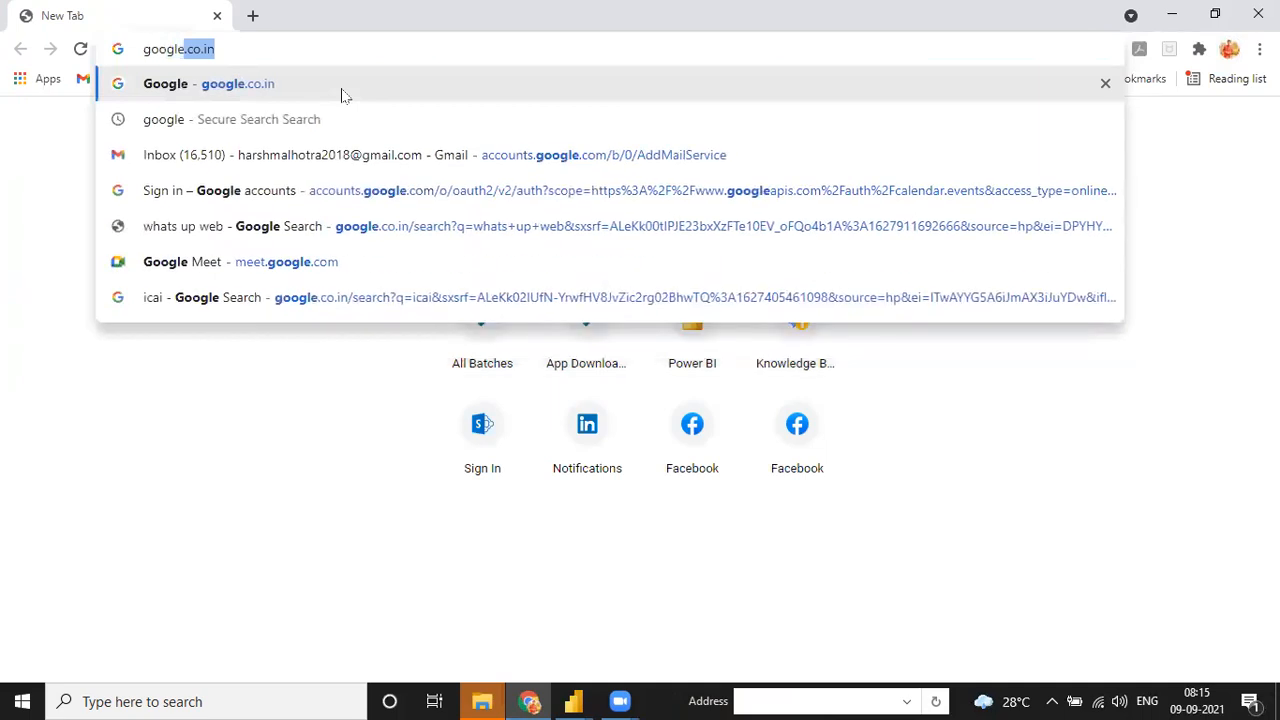
key("Return")
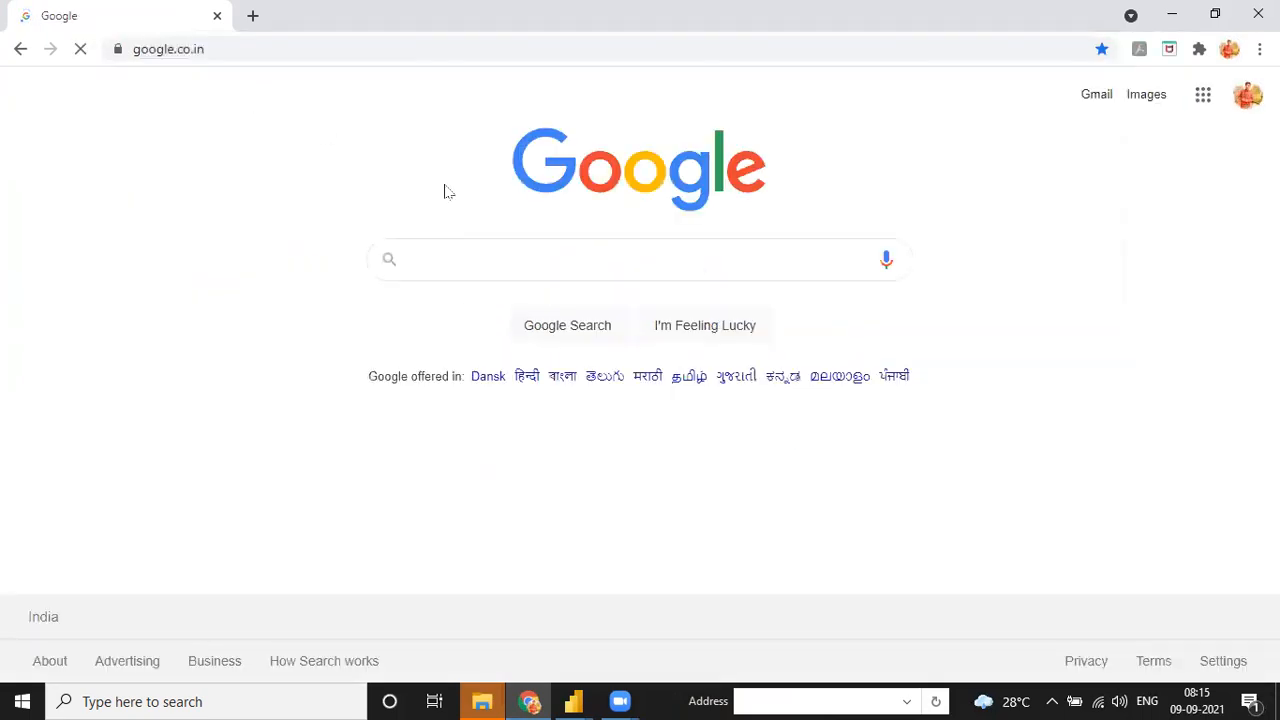
type("onyx")
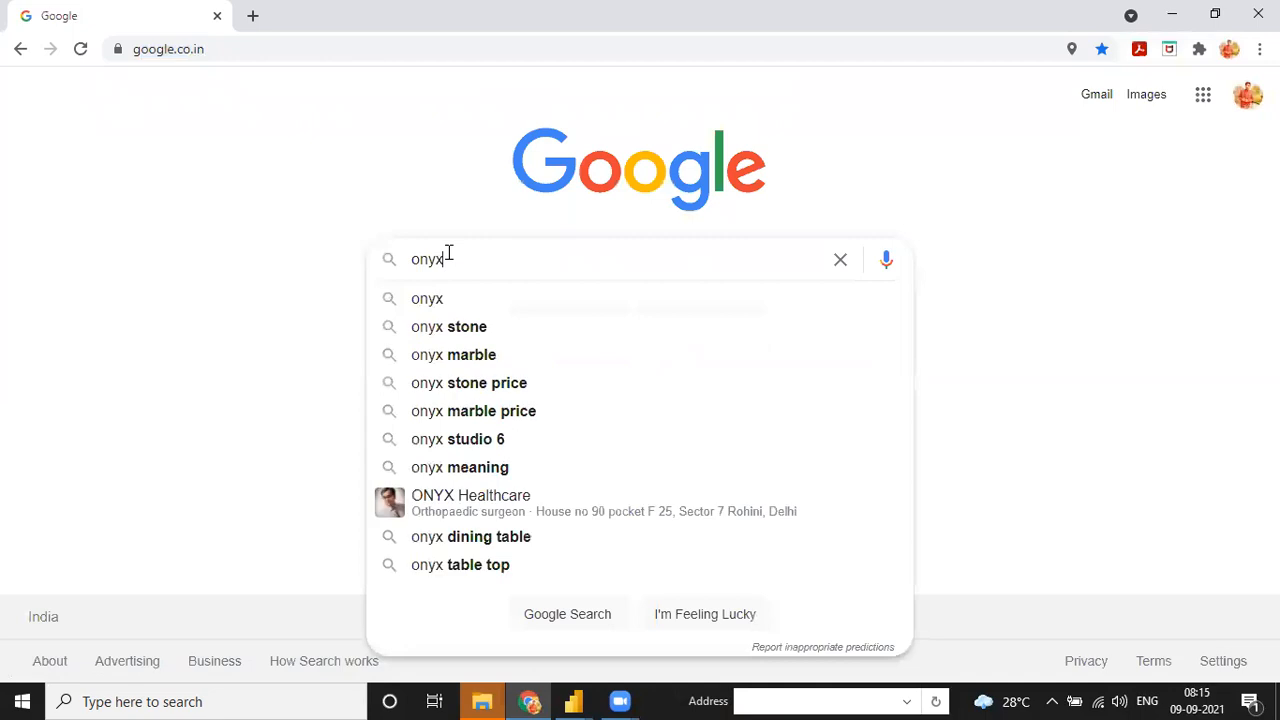
type(" ch")
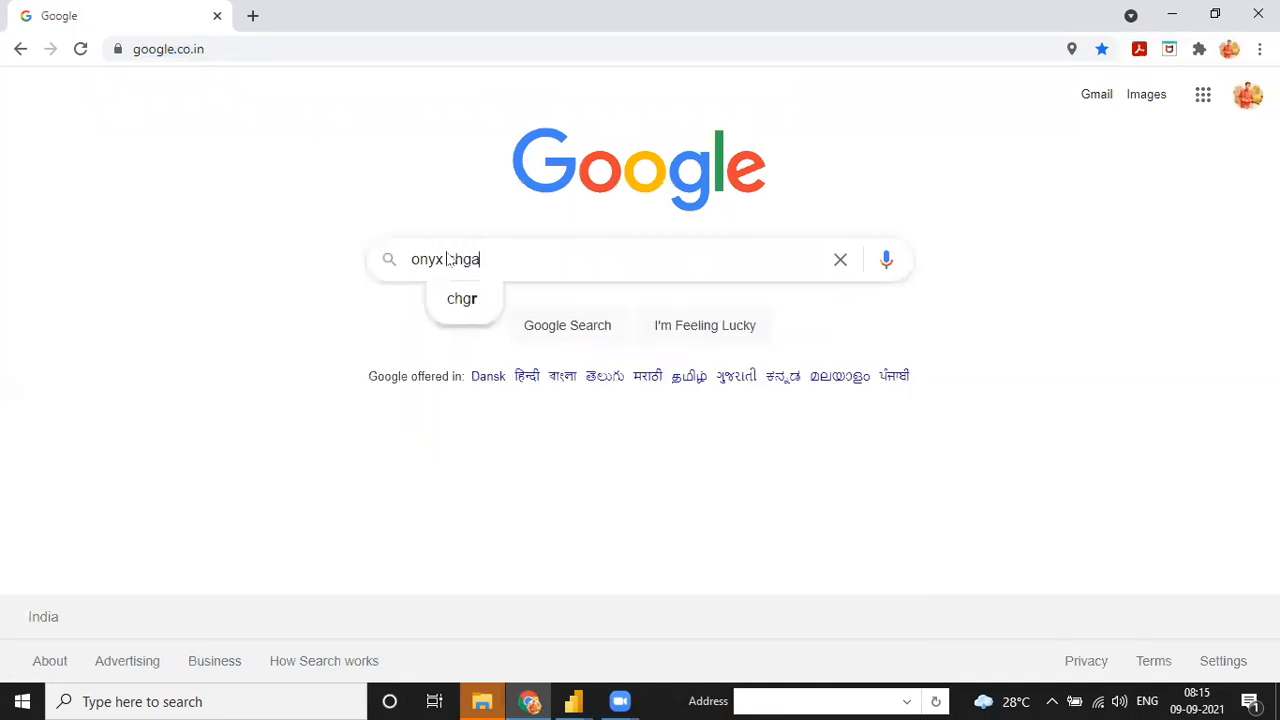
type("allenge")
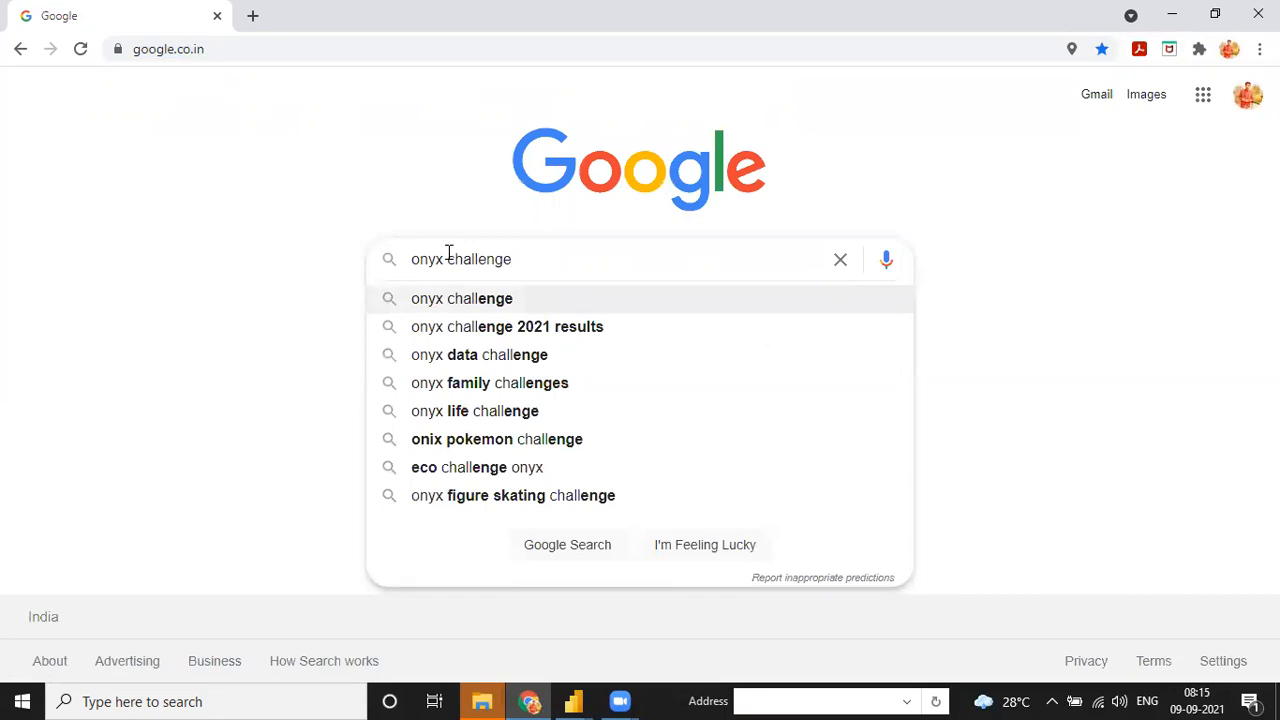
key("Return")
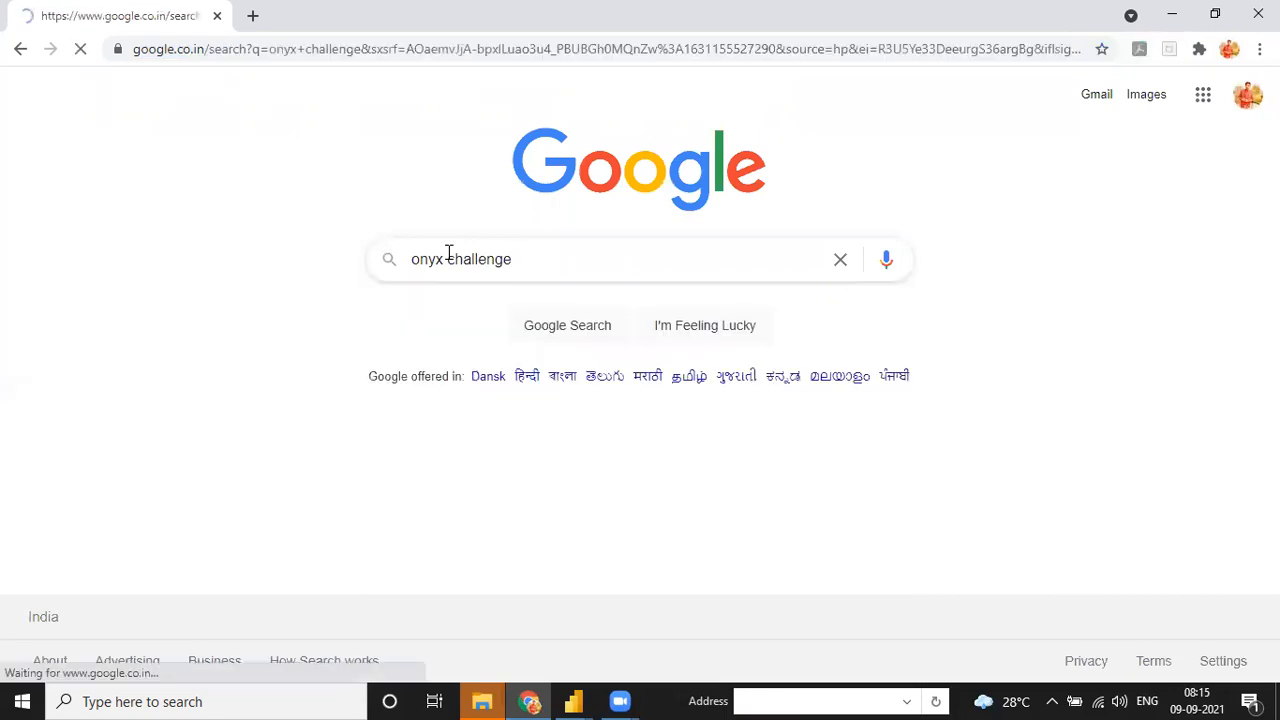
- Open the ONYX CHALLENGE 2021 result and scroll through the event page
left_click(331, 277)
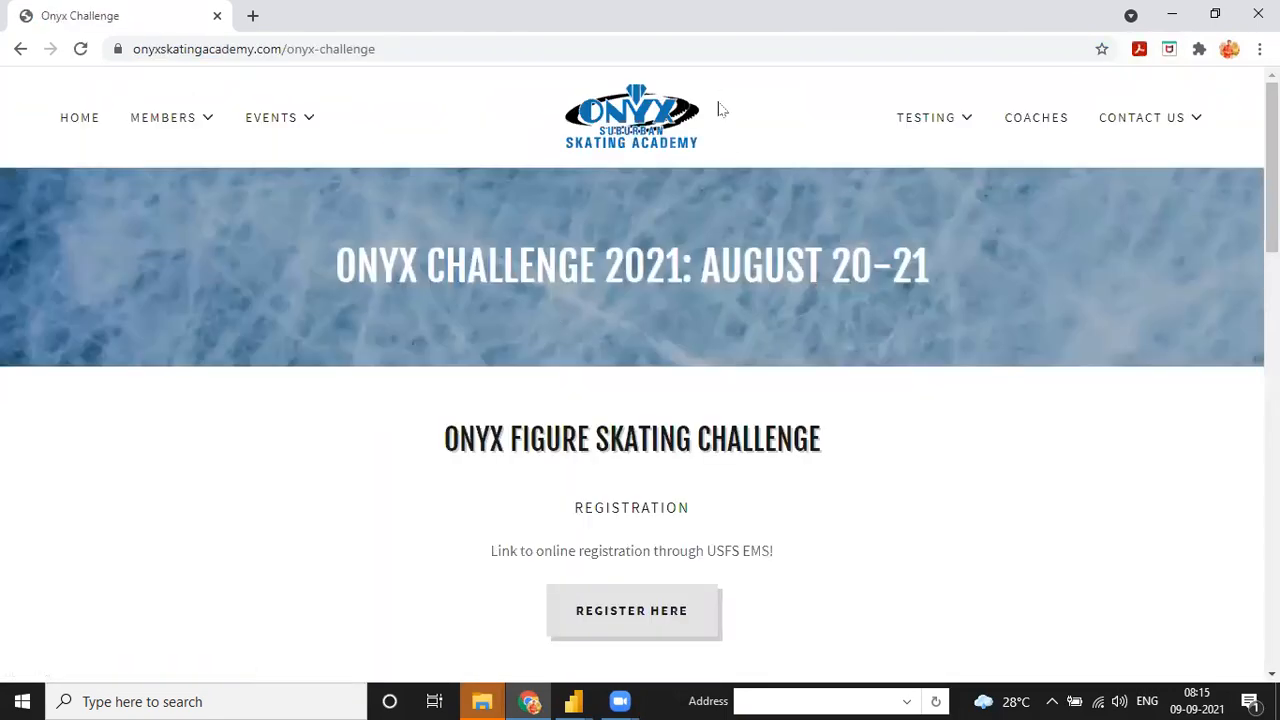
scroll(705, 395, "down", 4)
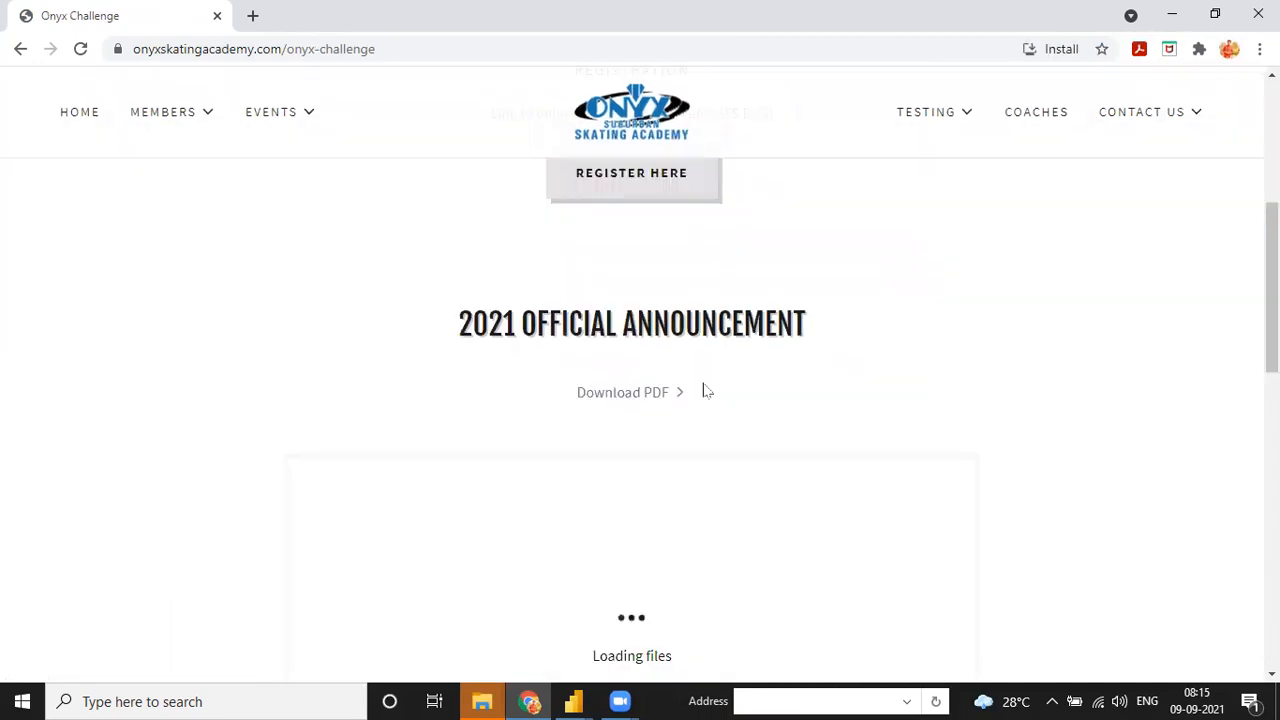
scroll(680, 330, "down", 5)
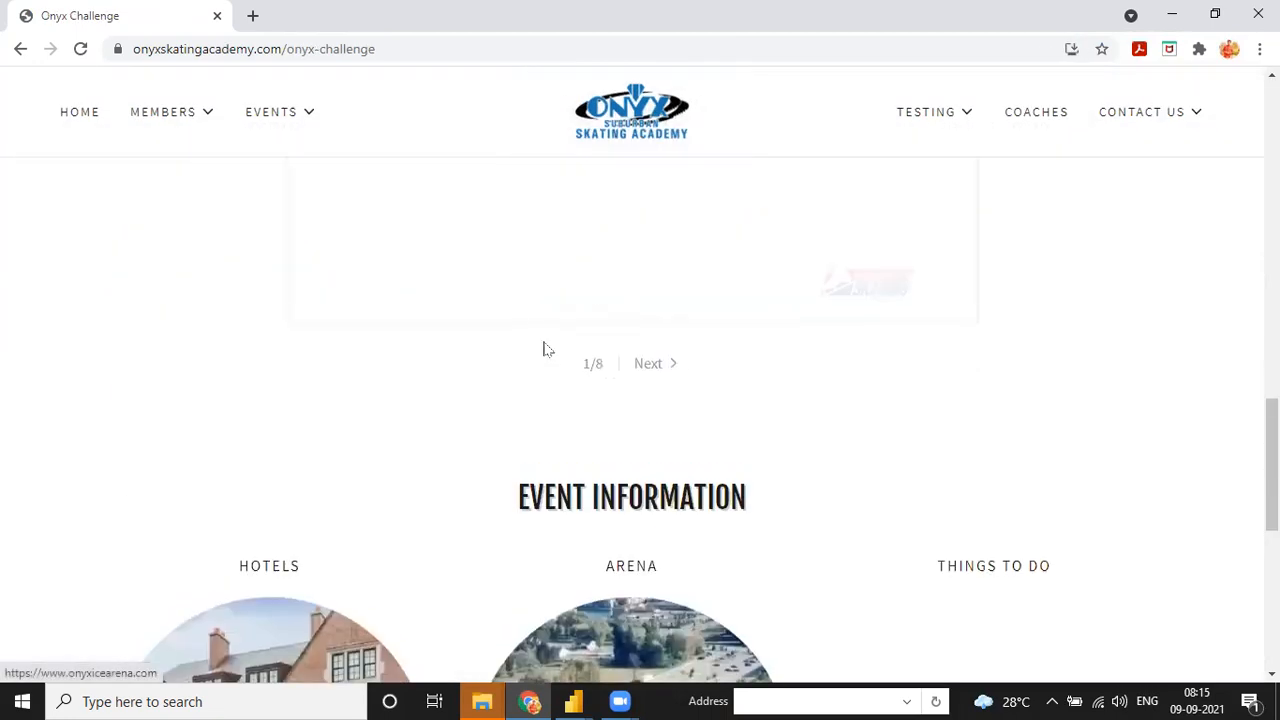
scroll(570, 360, "down", 6)
scroll(600, 370, "down", 1)
scroll(600, 300, "up", 10)
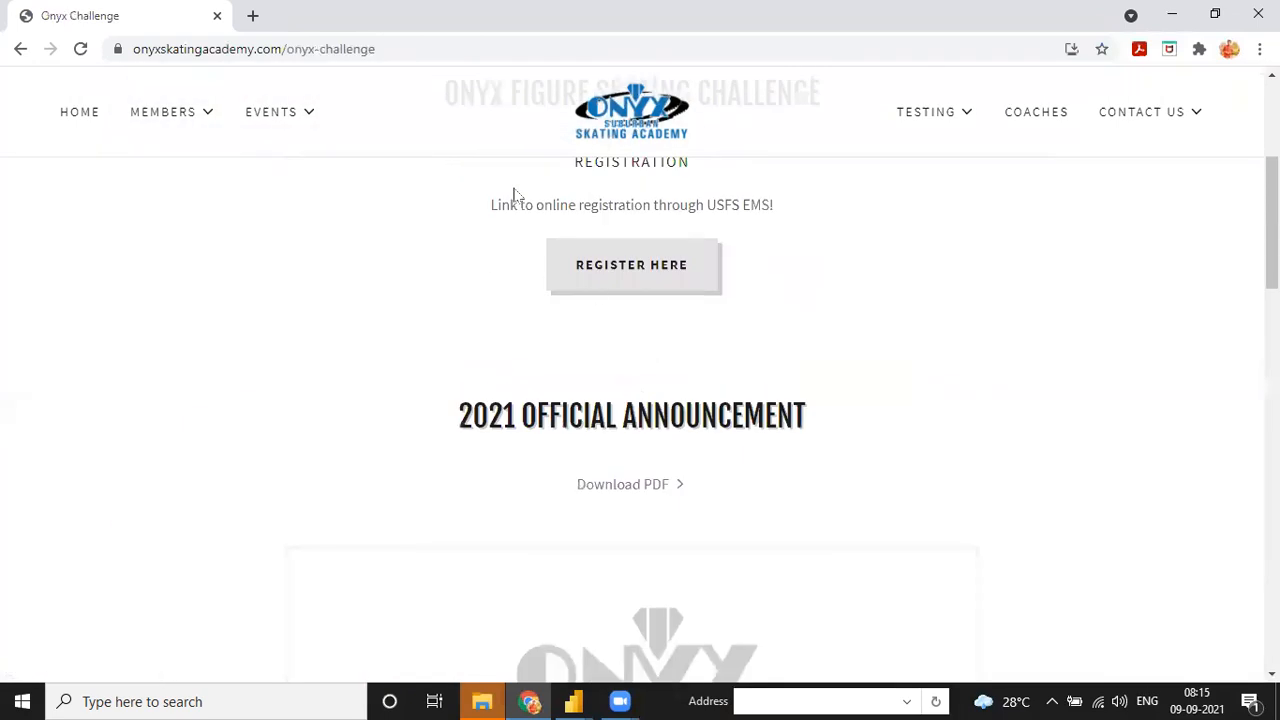
key("ctrl+t")
- Go to the LinkedIn feed, search 'onyx data', and scroll the Onyx Data company page's posts
type("link")
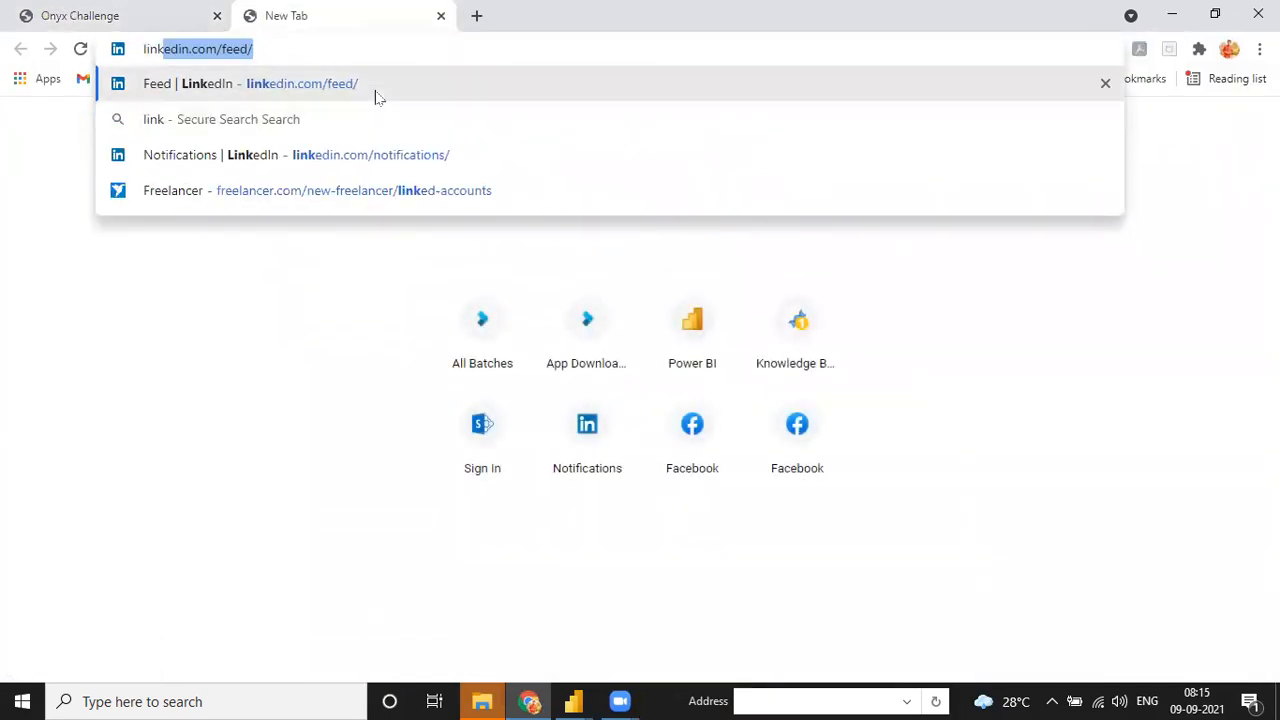
left_click(378, 94)
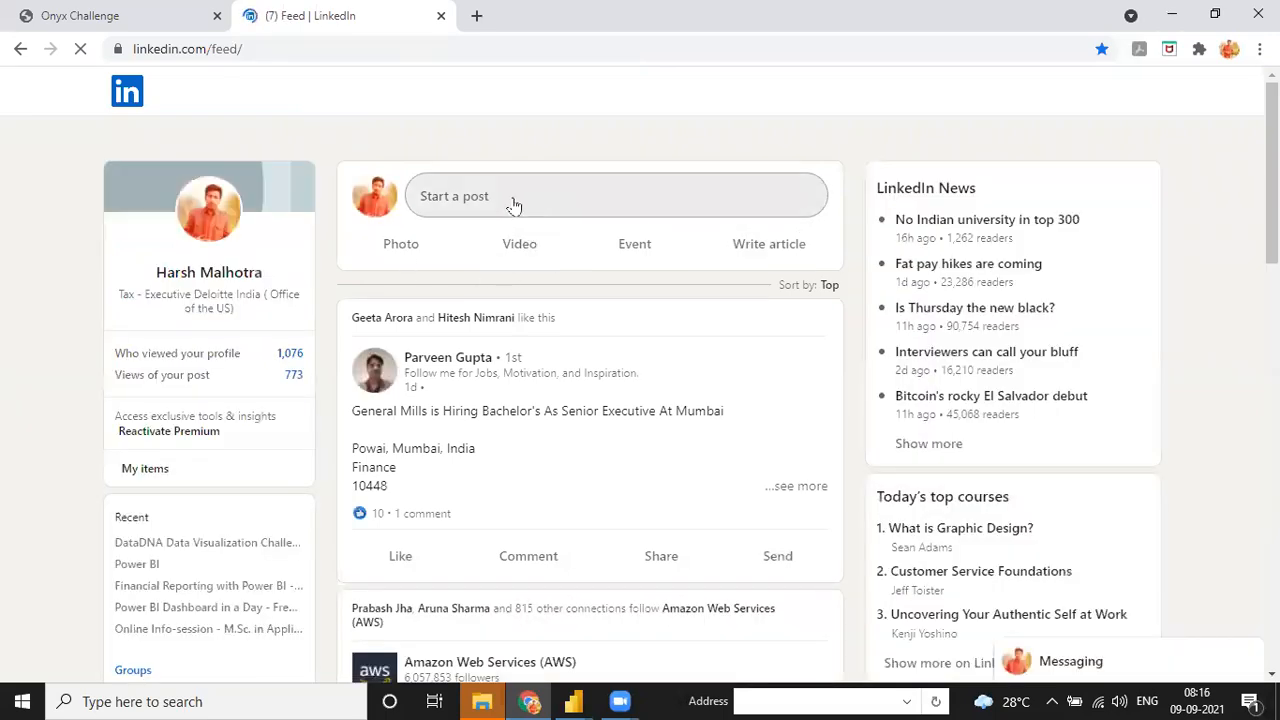
left_click(234, 92)
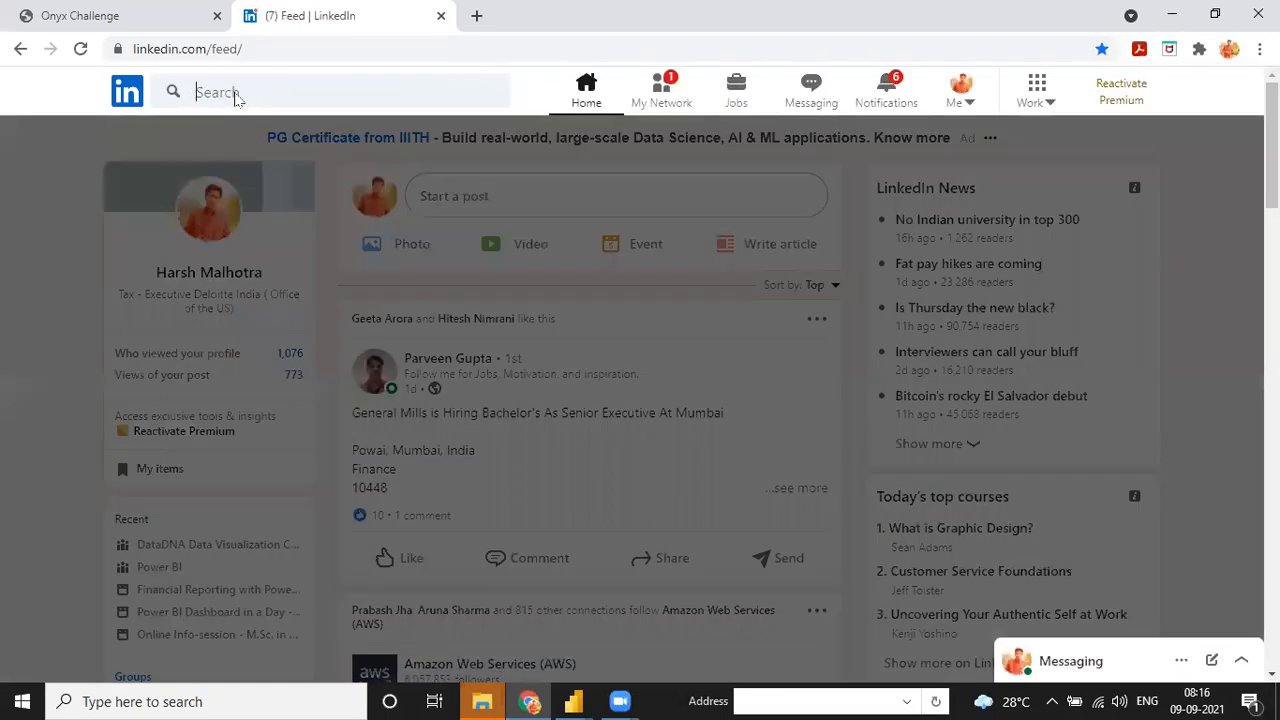
type("onyx data")
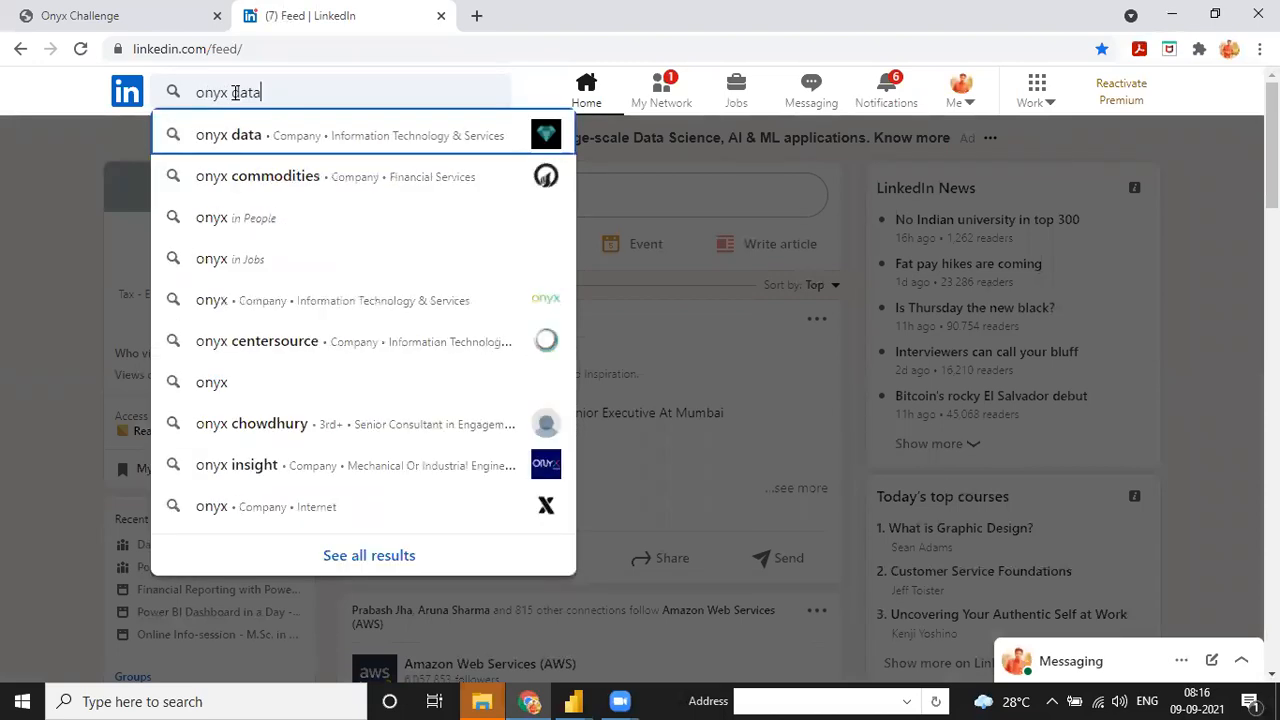
key("Return")
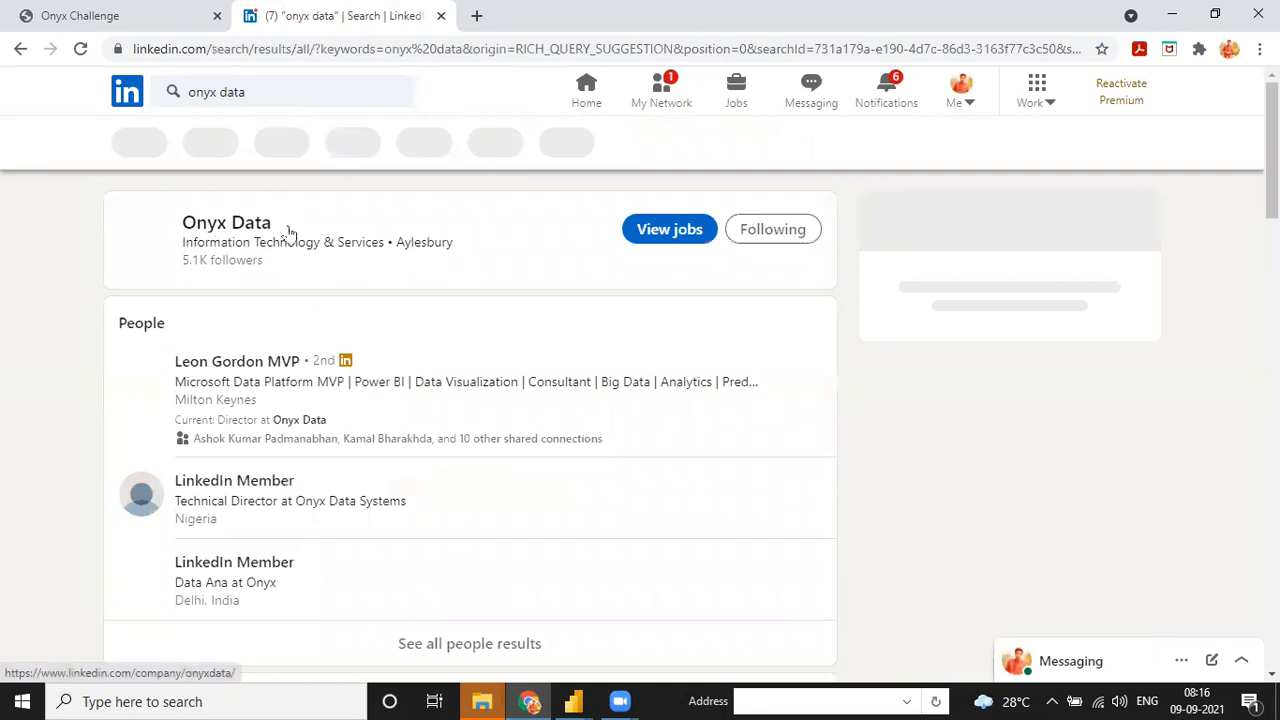
left_click(214, 230)
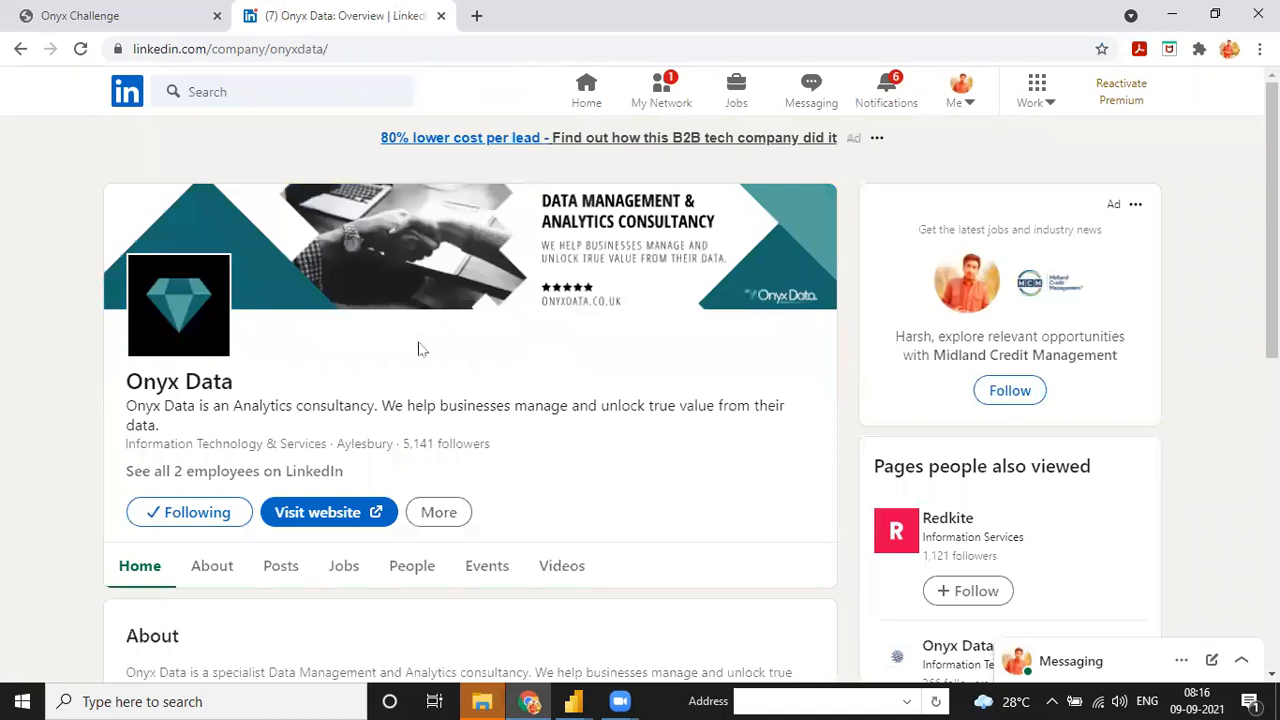
scroll(425, 345, "down", 4)
scroll(351, 323, "down", 5)
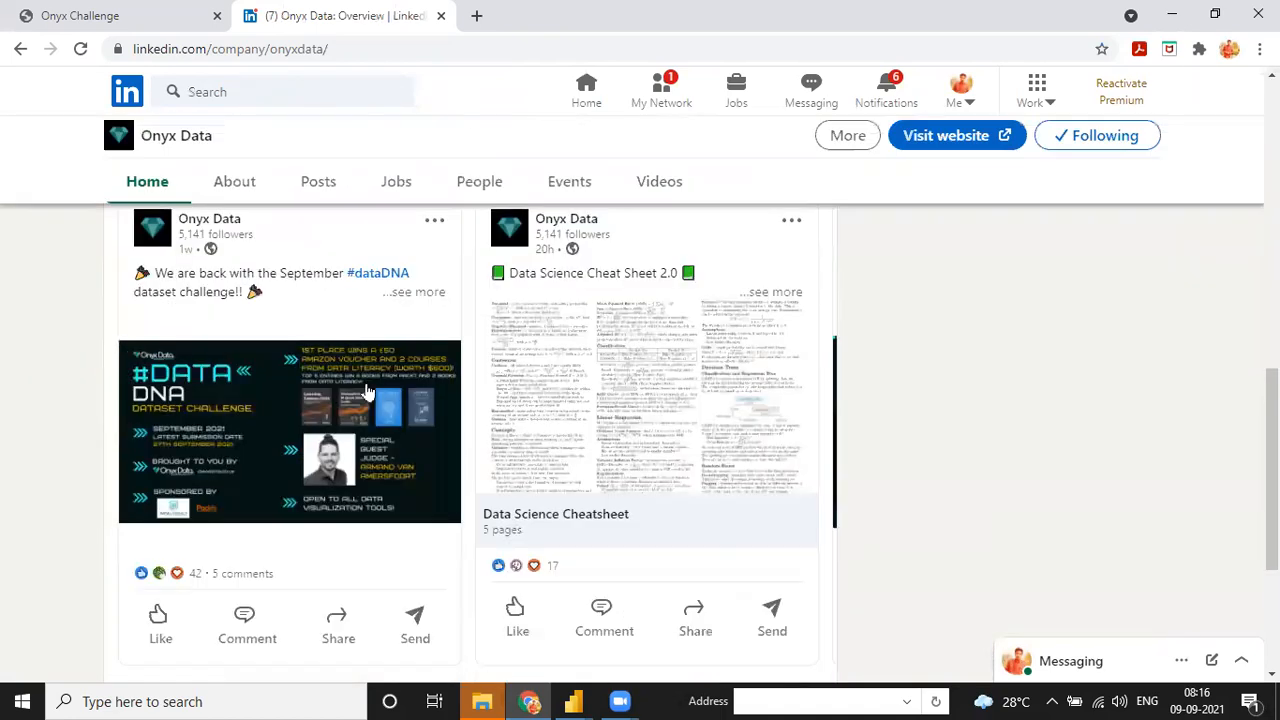
- View the enlarged #DATA DNA challenge image, expand the post, and scroll to the participation-link comment
left_click(232, 419)
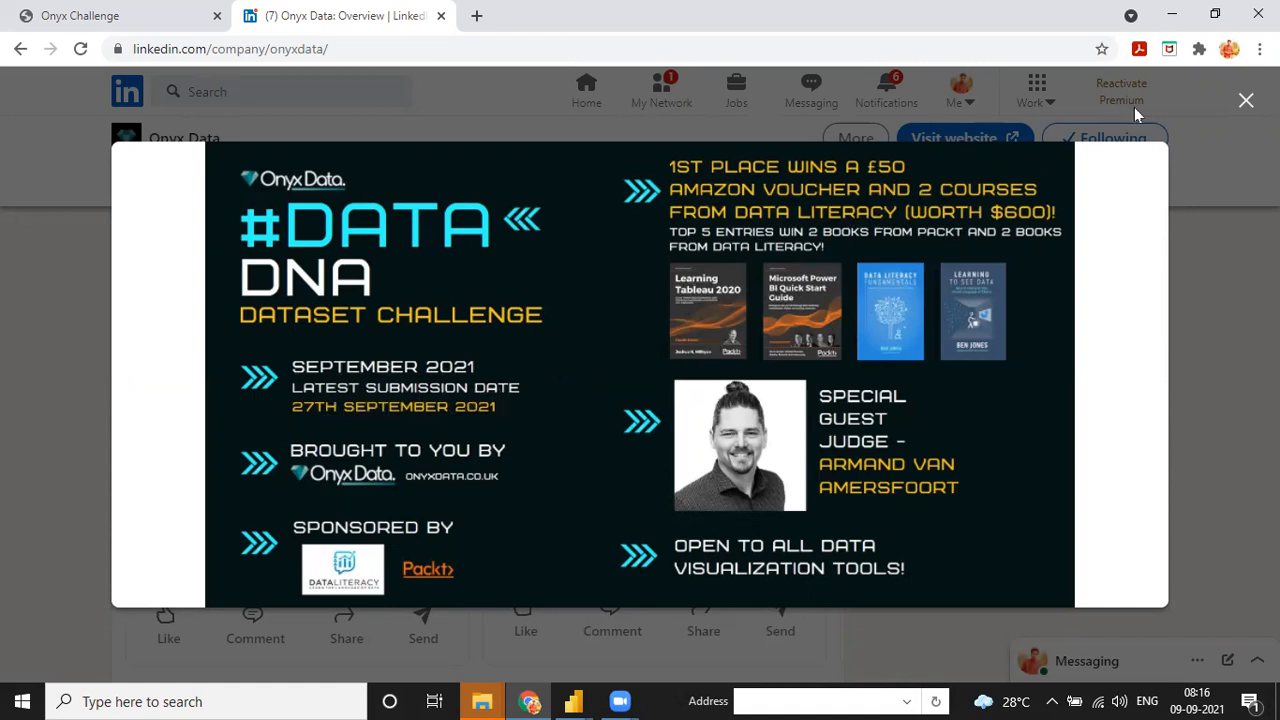
left_click(1245, 101)
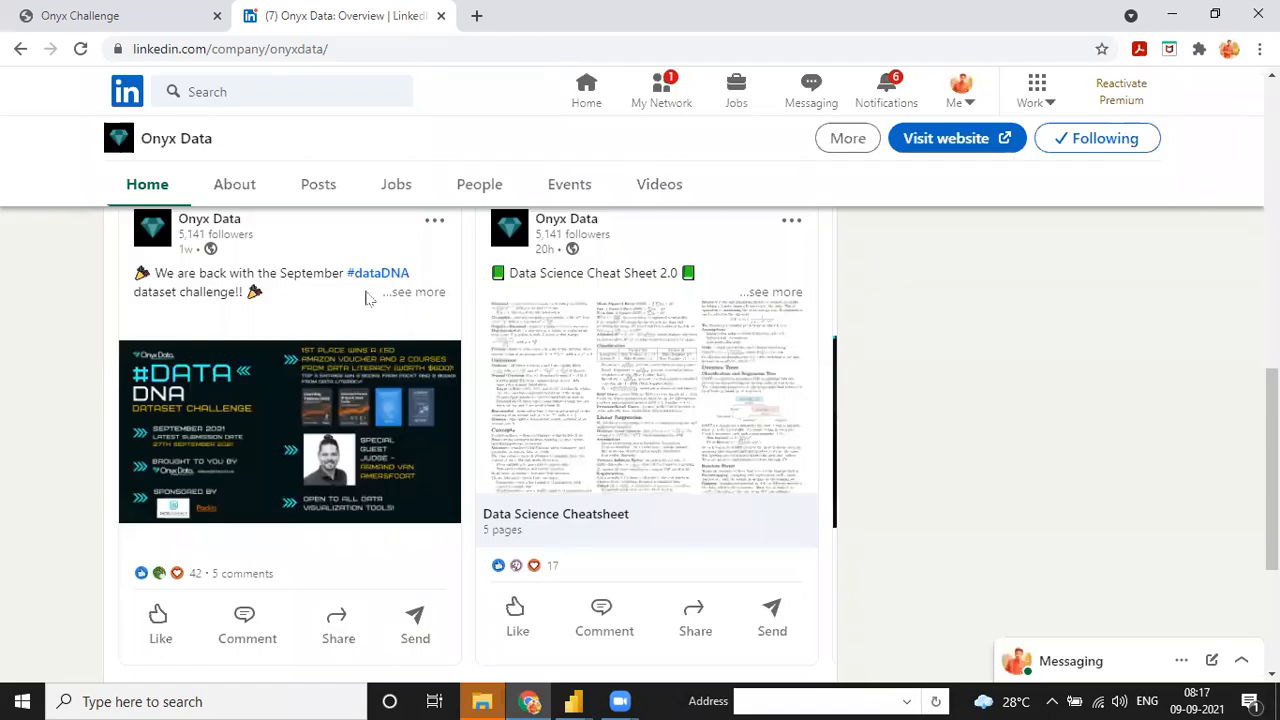
left_click(398, 295)
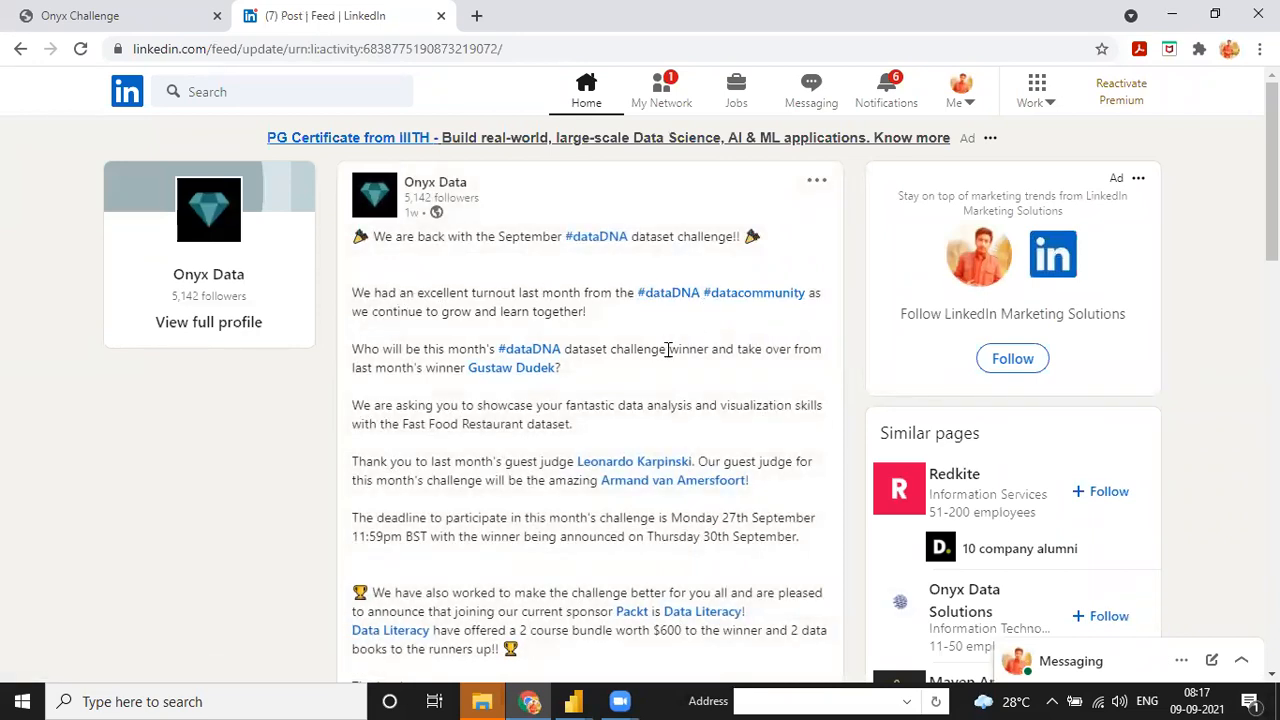
scroll(670, 385, "down", 4)
scroll(640, 390, "down", 9)
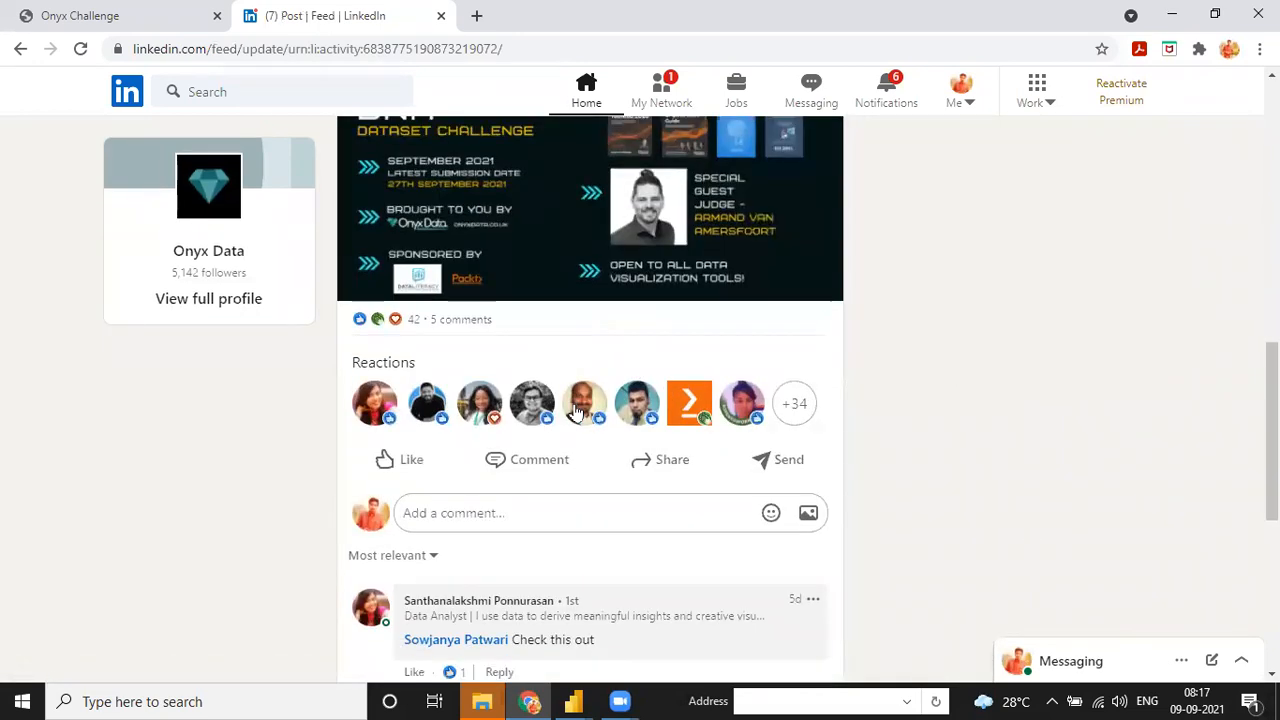
scroll(586, 437, "down", 1)
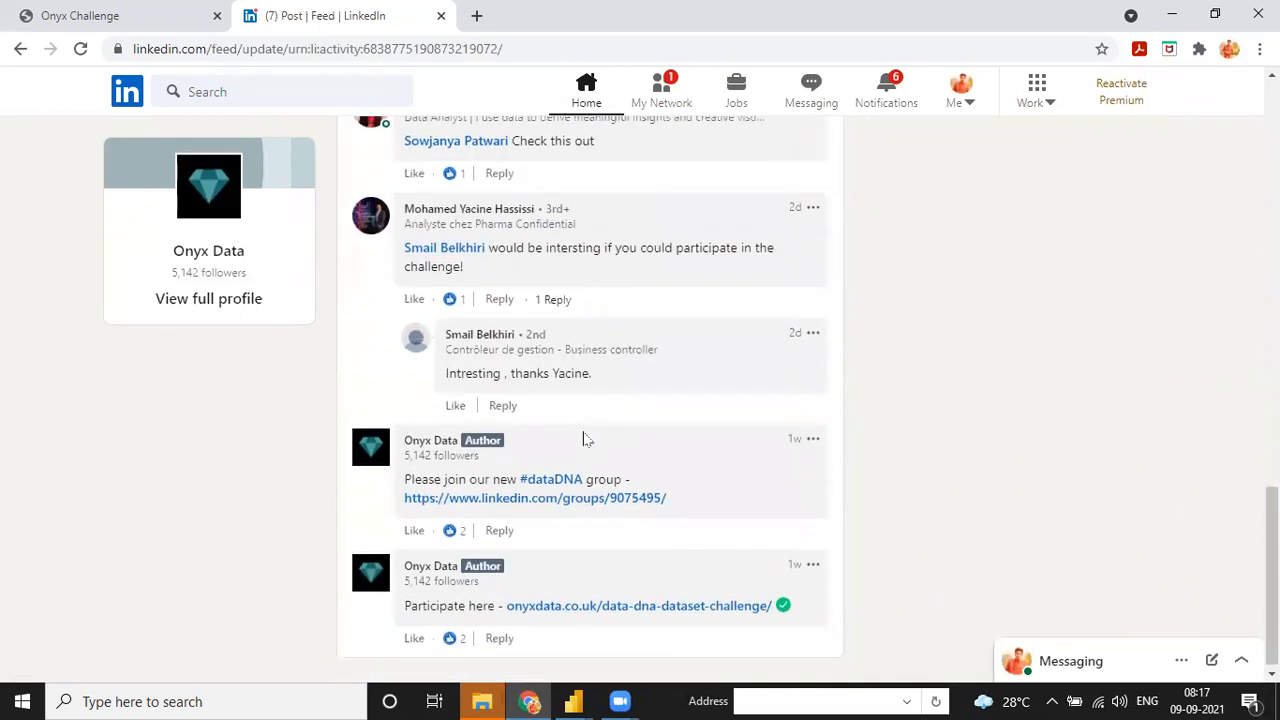
- Open the onyxdata.co.uk challenge page from the comment, review its submission rules, then open September 2021's challenge
left_click(560, 604)
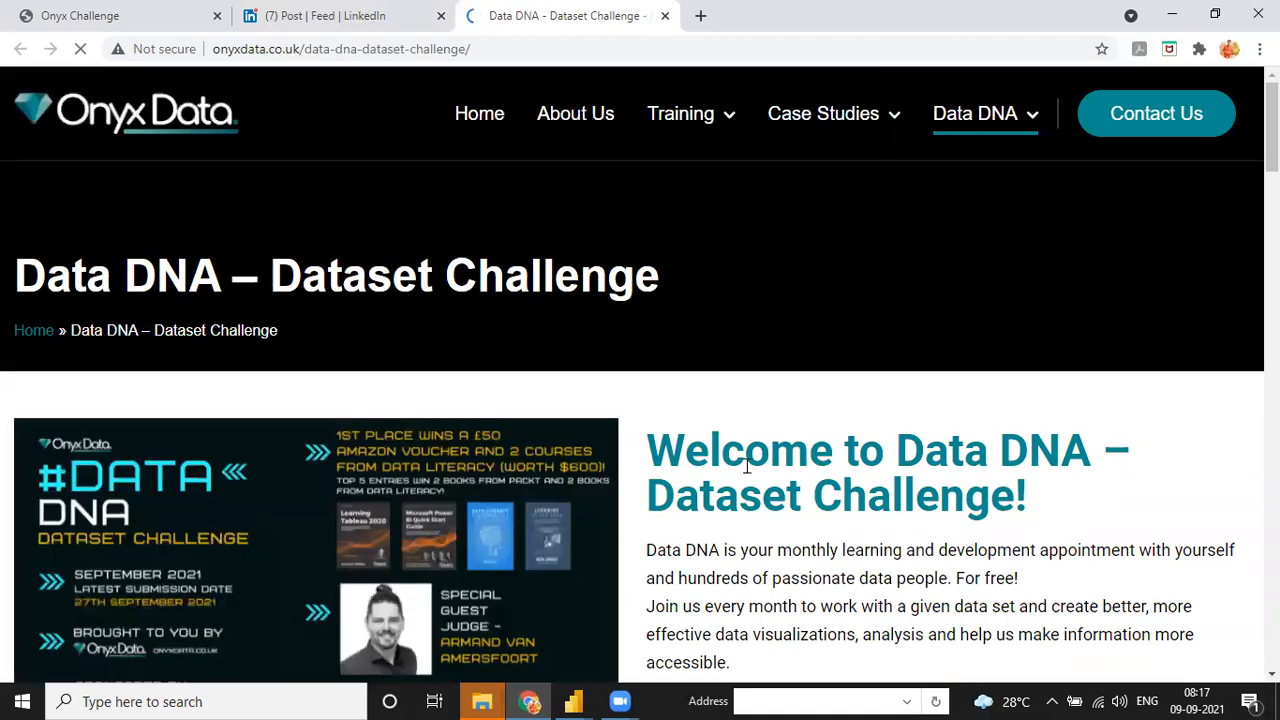
scroll(860, 350, "down", 4)
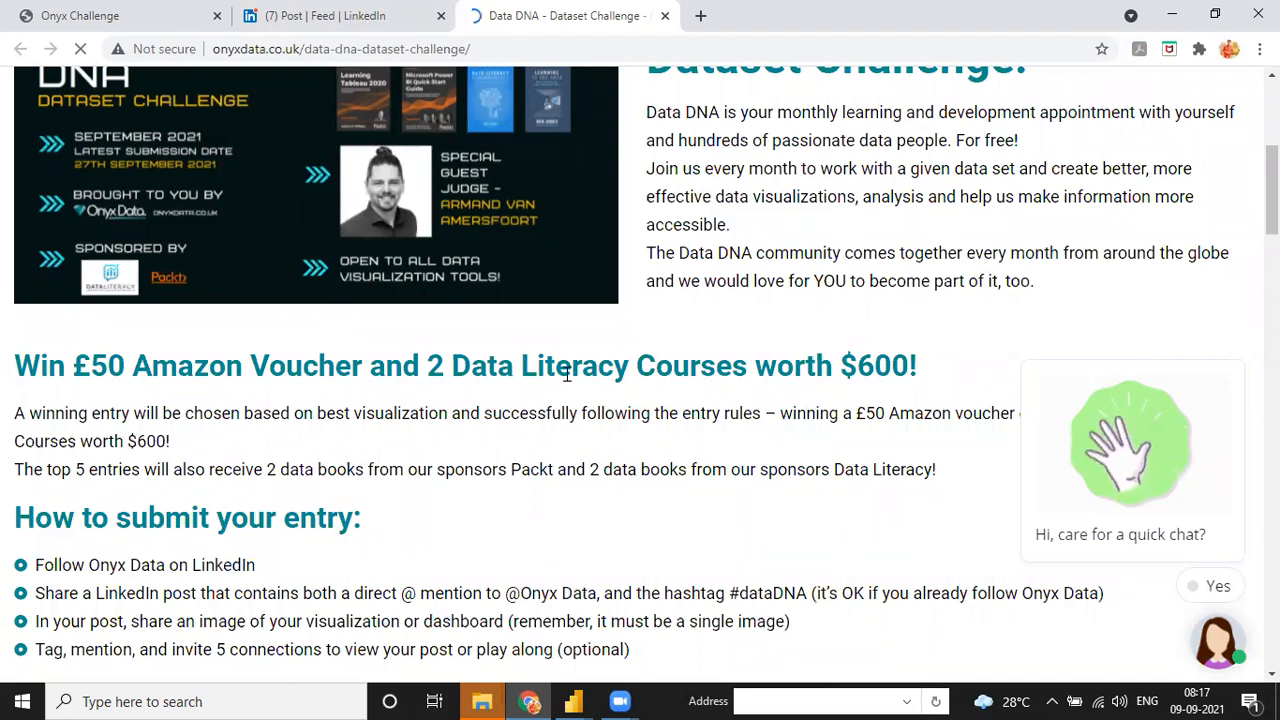
scroll(624, 416, "down", 4)
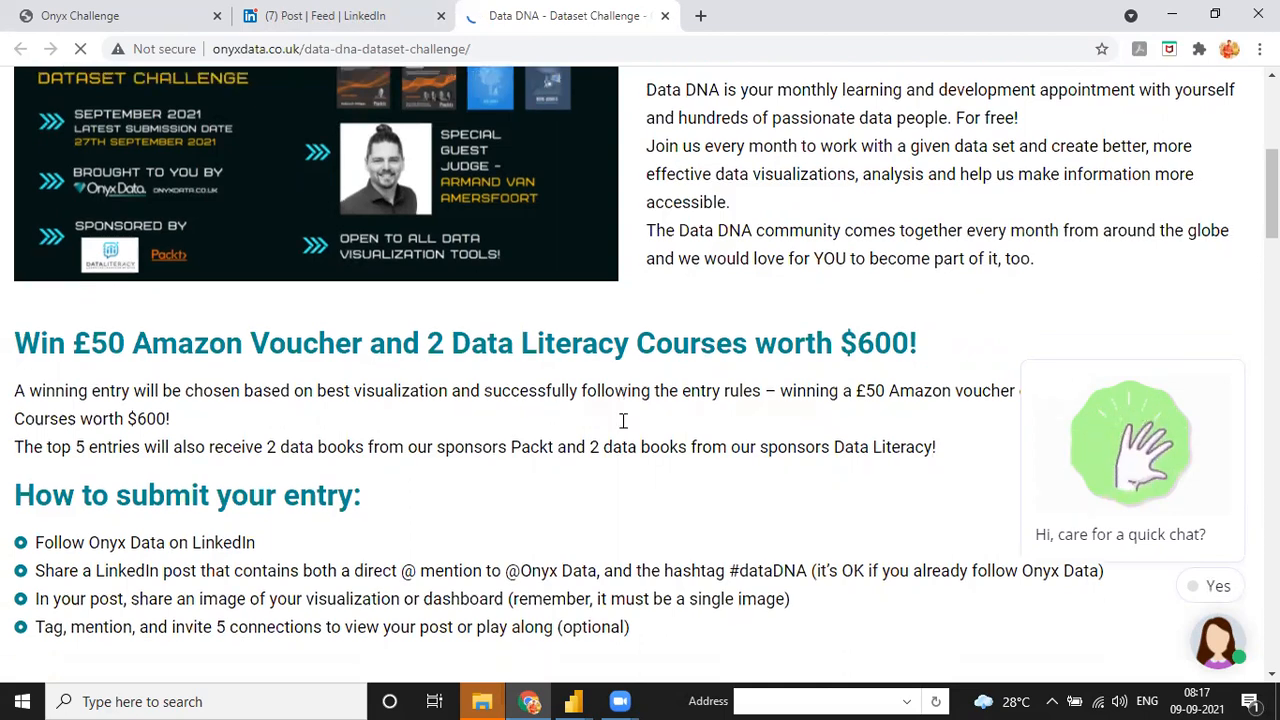
scroll(480, 408, "up", 4)
scroll(139, 498, "down", 3)
scroll(139, 498, "down", 1)
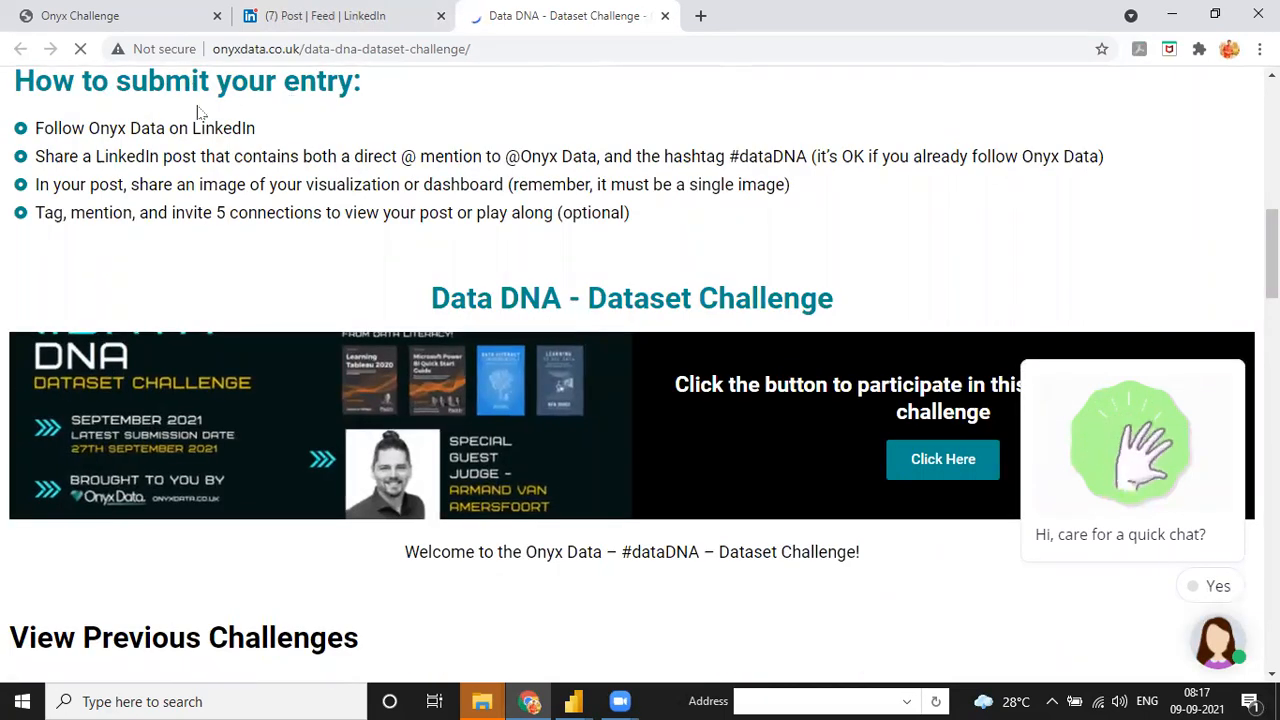
left_click_drag(47, 117, 694, 200)
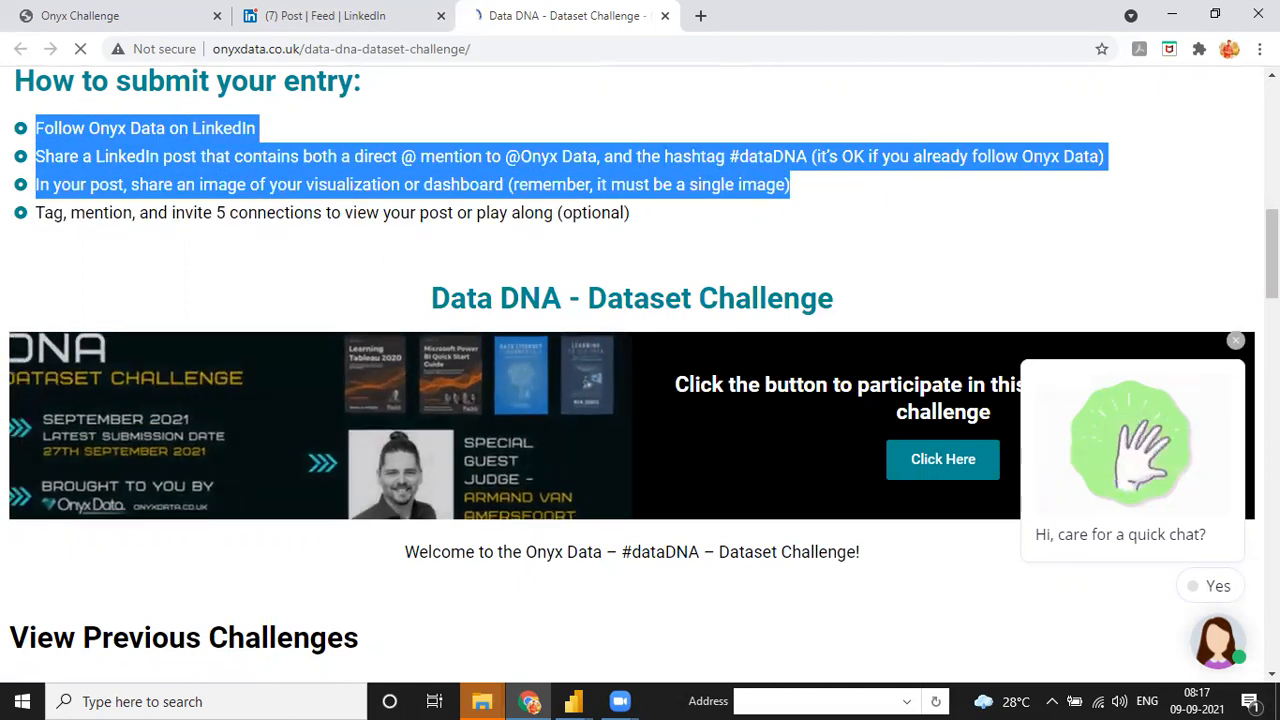
left_click(977, 442)
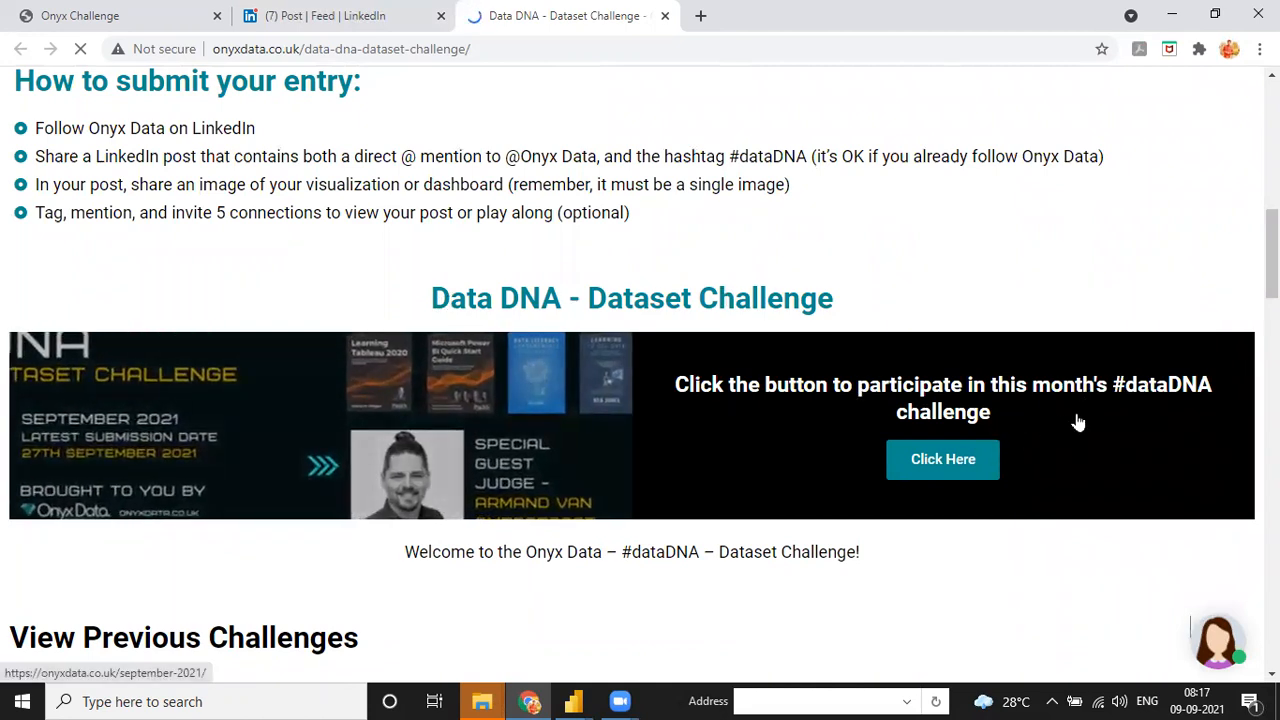
left_click(958, 461)
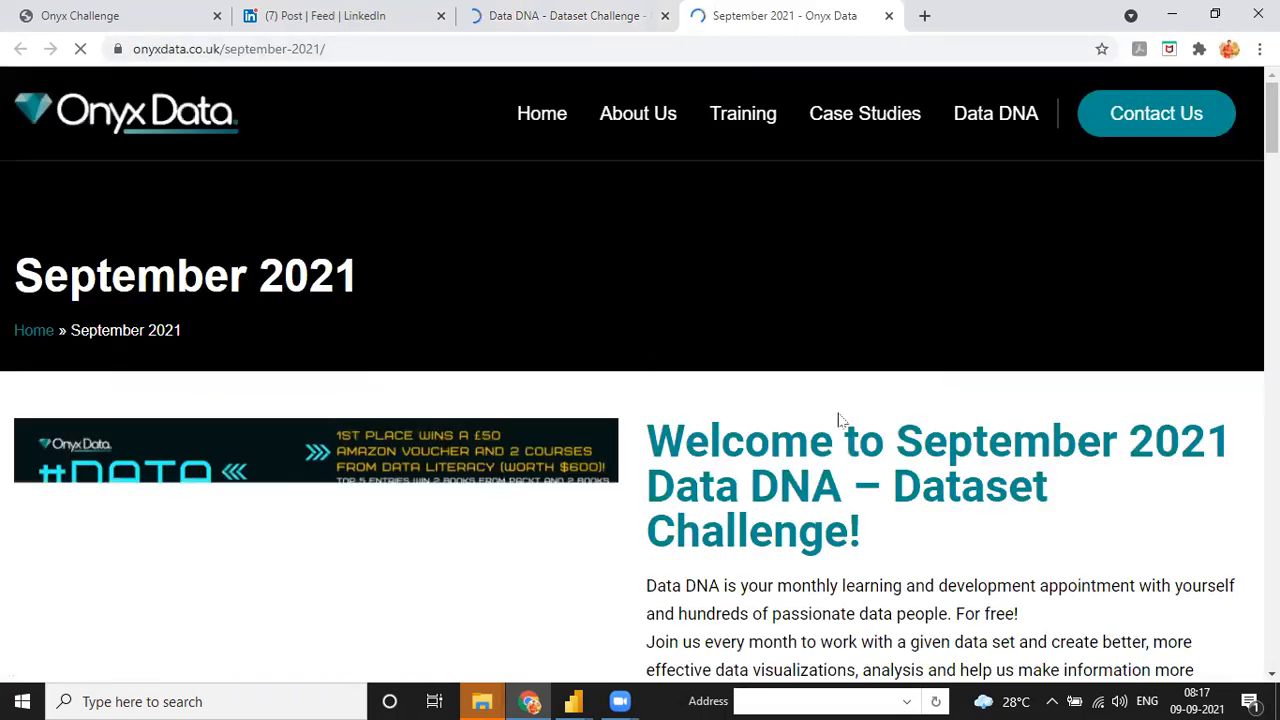
- Close the quick-chat popup on the September 2021 page
scroll(800, 346, "down", 9)
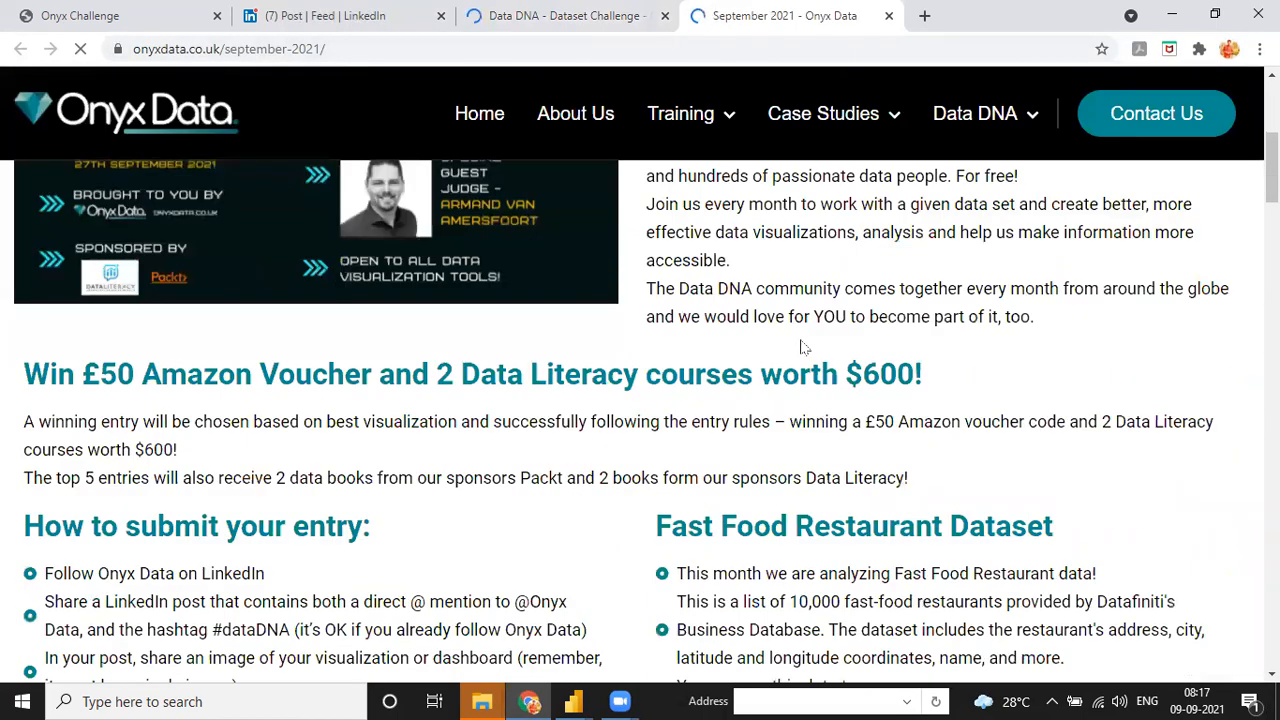
scroll(1034, 194, "up", 4)
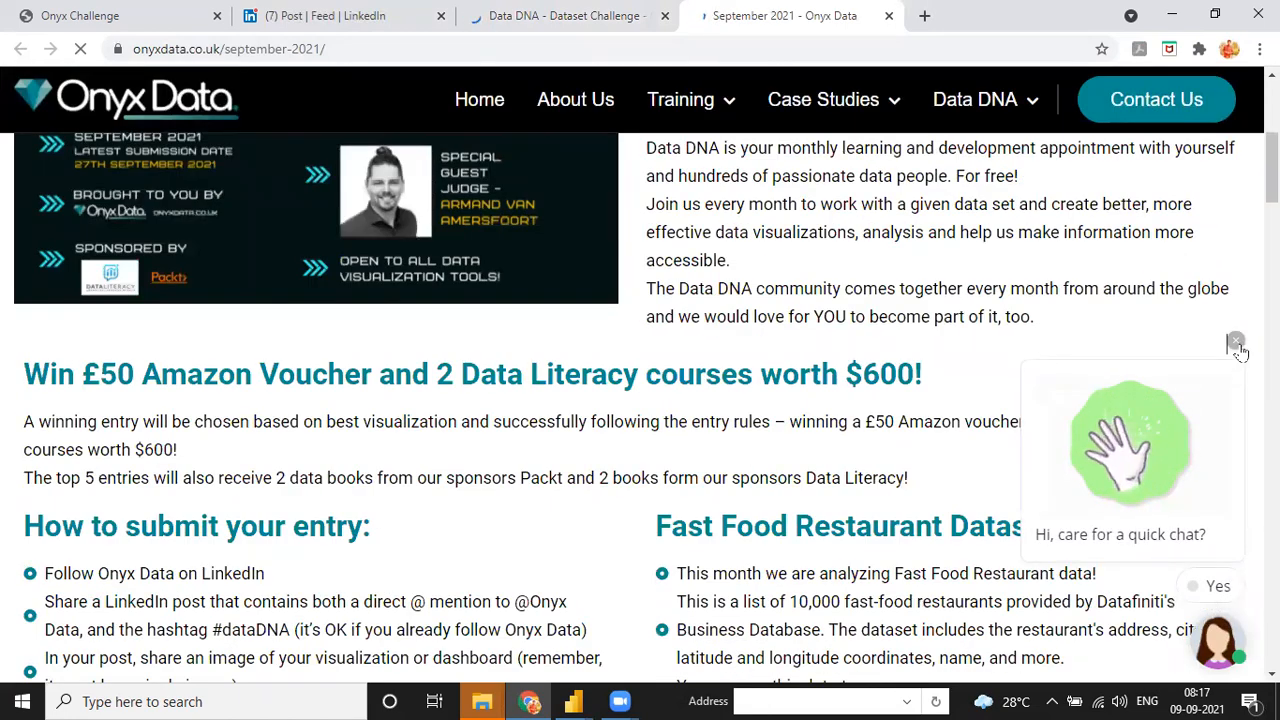
left_click(1236, 342)
scroll(785, 204, "down", 3)
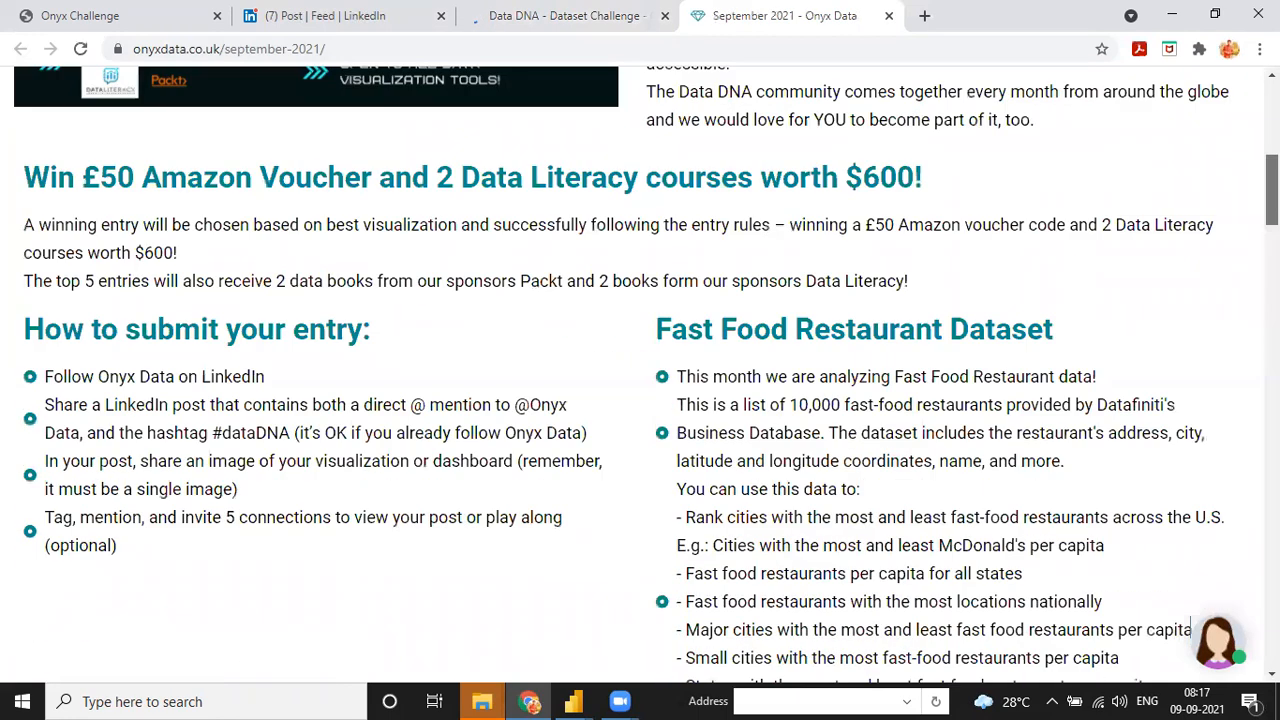
- Read through the Fast Food Restaurant Dataset description: 10,000 restaurants from Datafiniti's Business Database
left_click_drag(655, 174, 1052, 185)
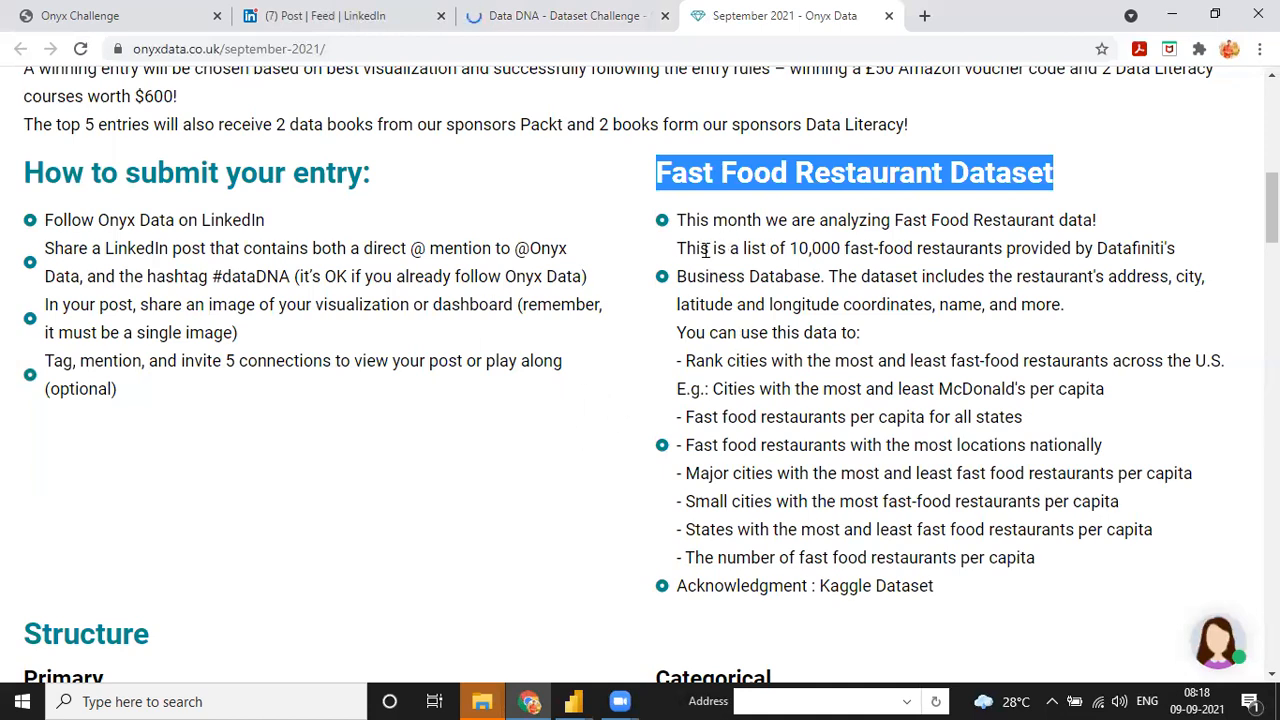
left_click_drag(789, 248, 934, 248)
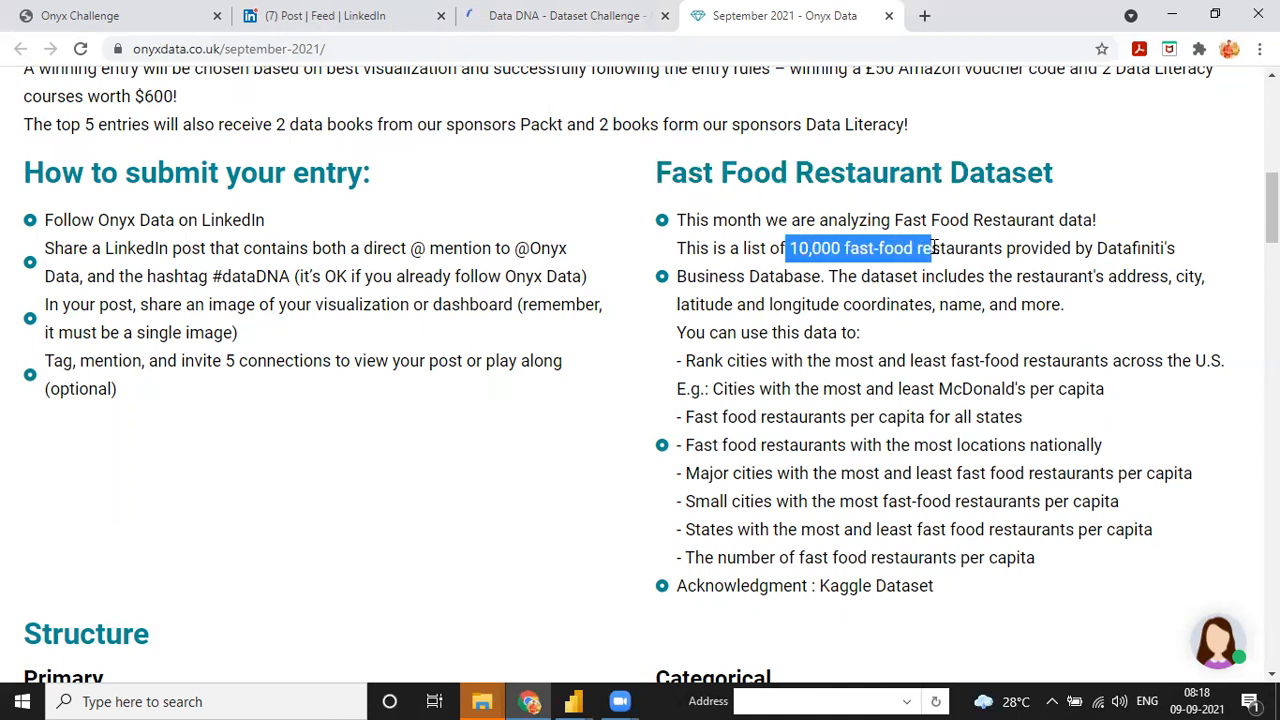
left_click_drag(1093, 248, 1182, 248)
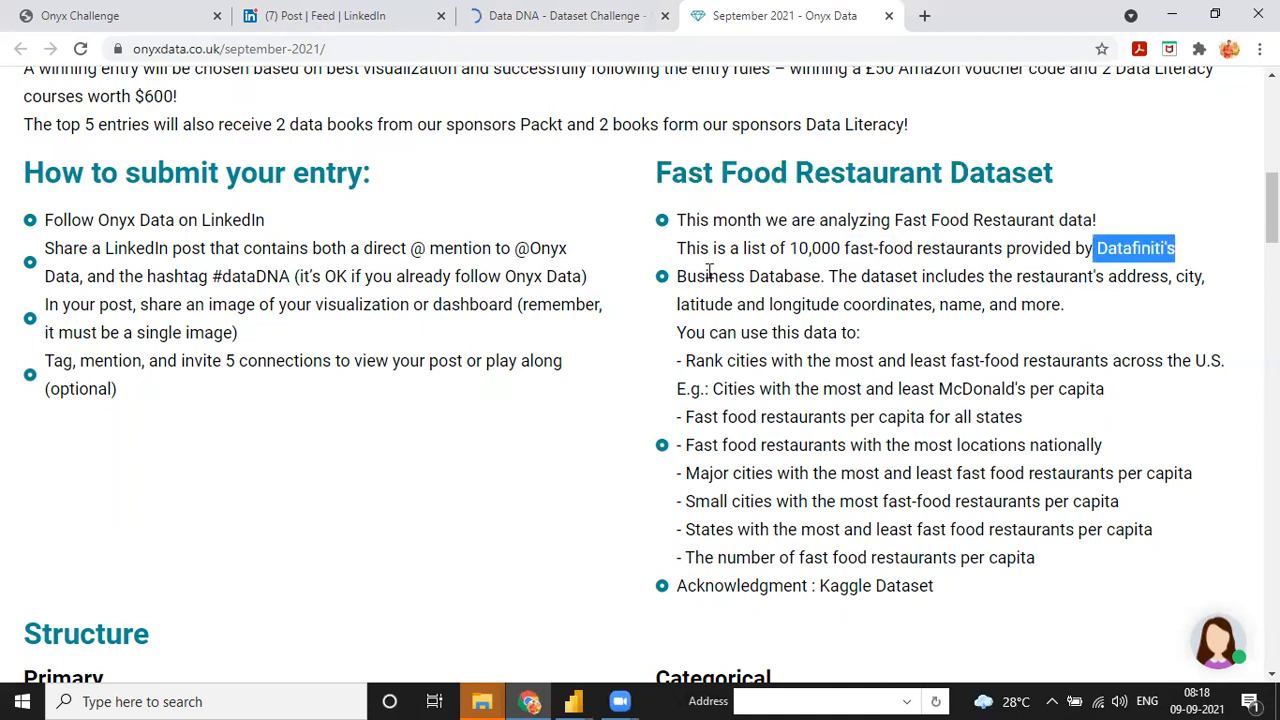
left_click_drag(687, 276, 831, 276)
left_click(880, 276)
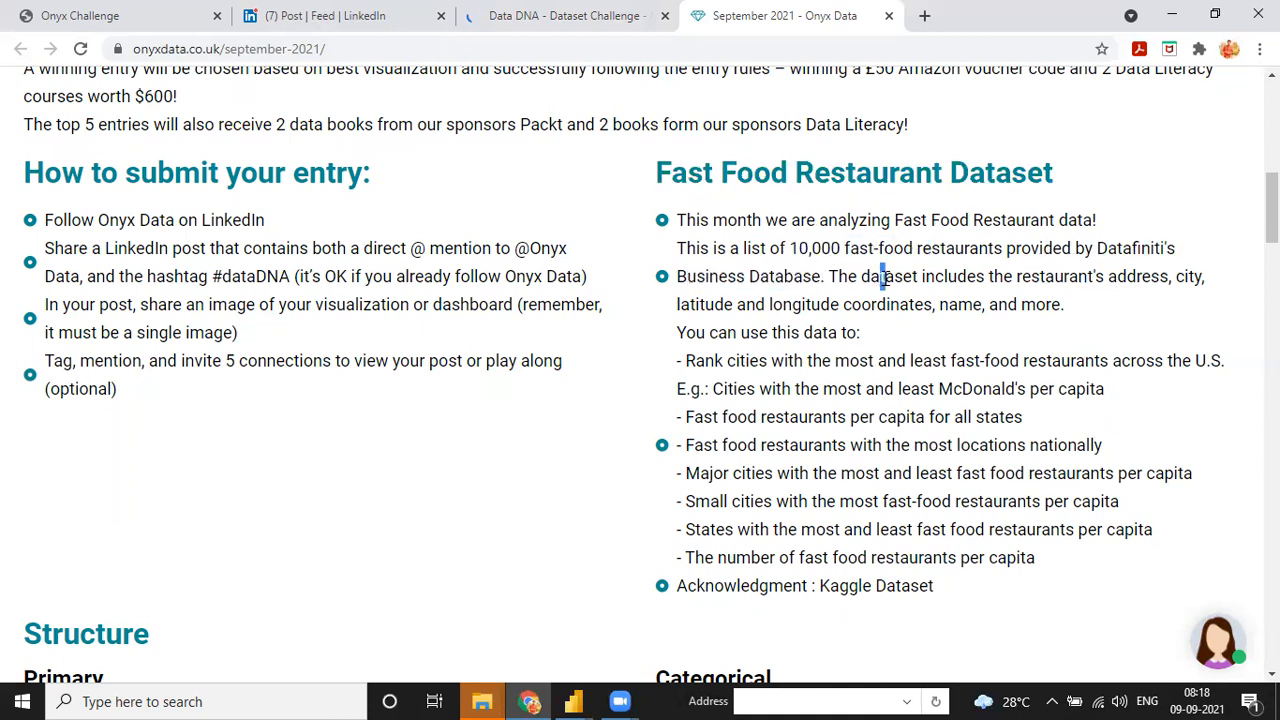
left_click_drag(678, 215, 1036, 566)
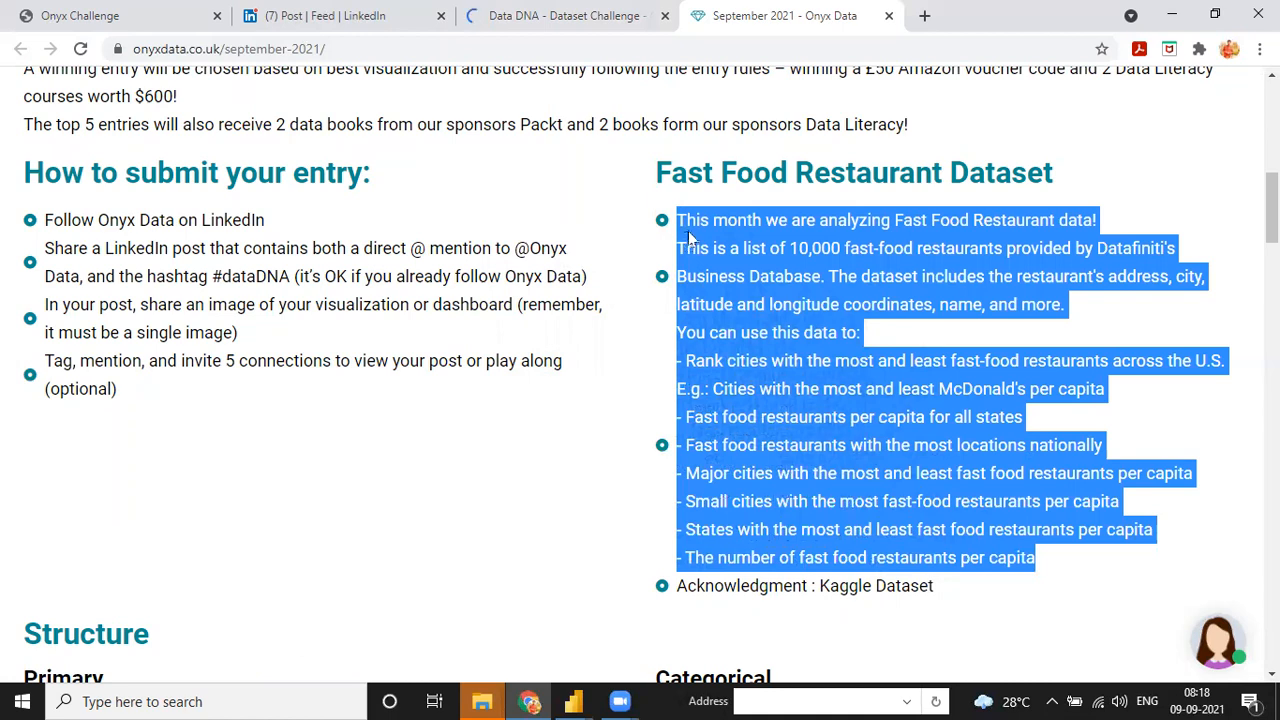
left_click(692, 242)
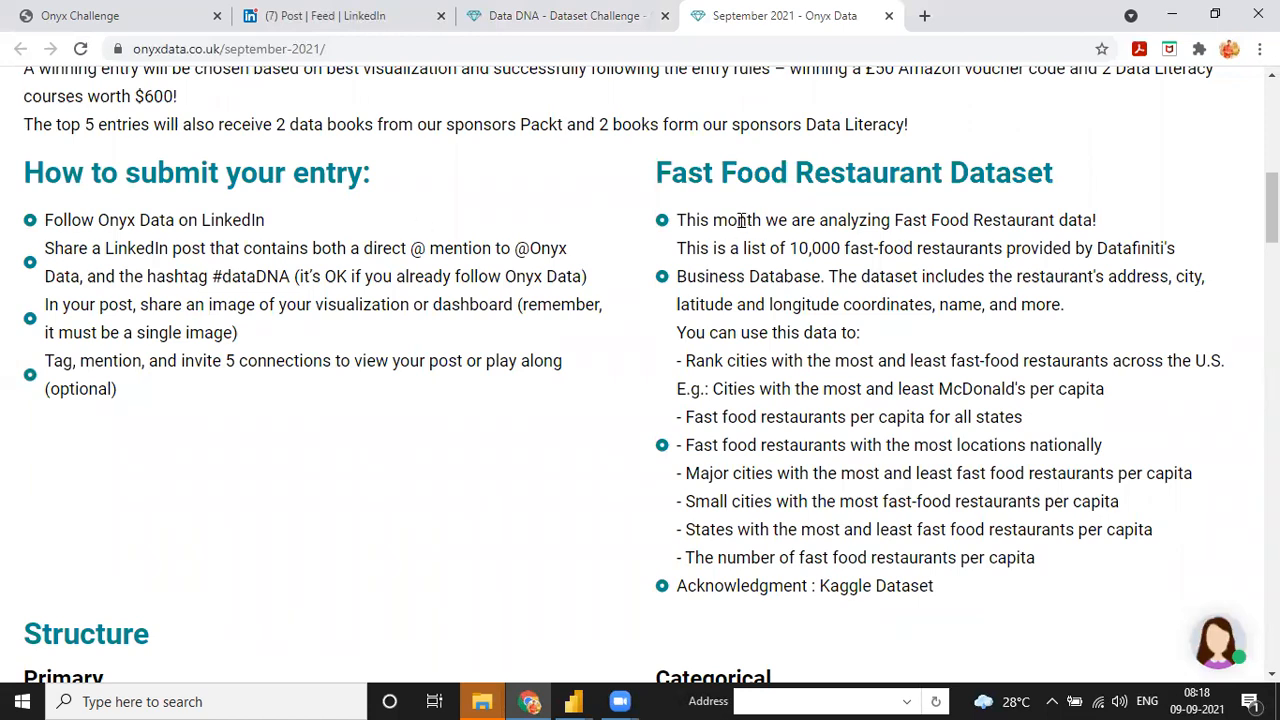
left_click_drag(658, 172, 928, 605)
left_click(928, 605)
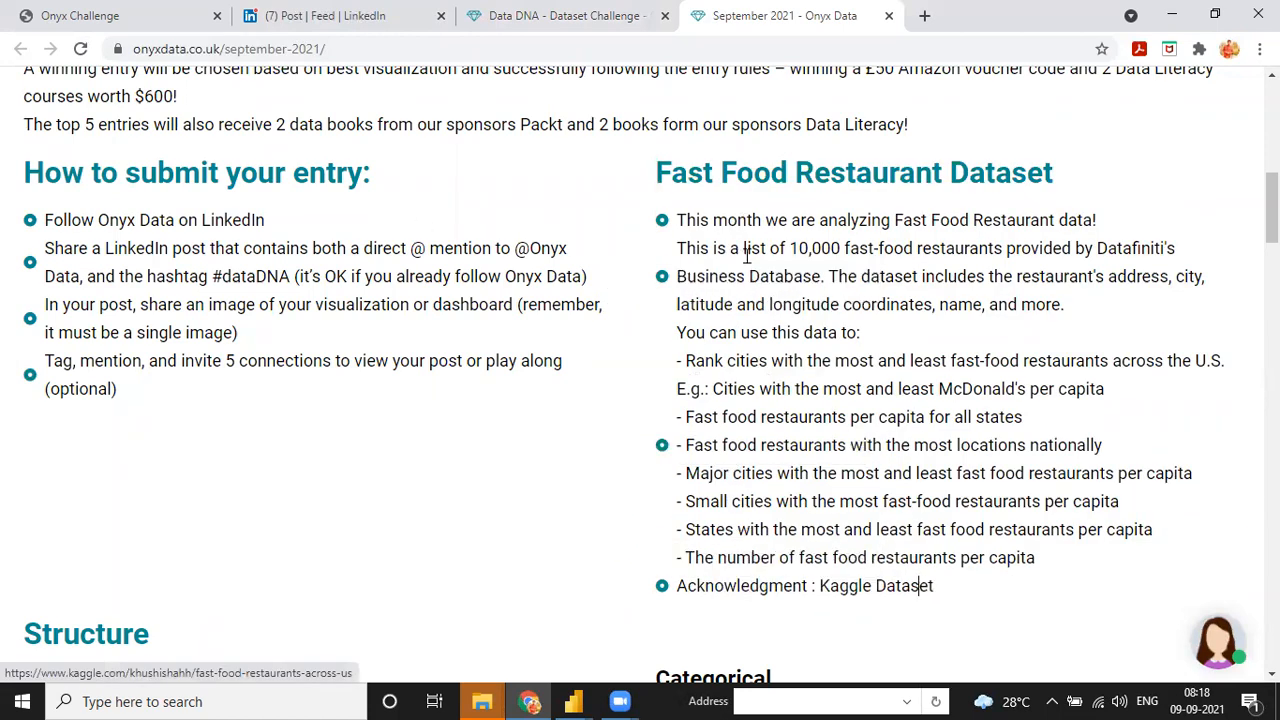
- From the Project-2 Explorer window, go to Project-1 Restaurants Model and open Fast_Food_Restaurants_US
left_click(482, 701)
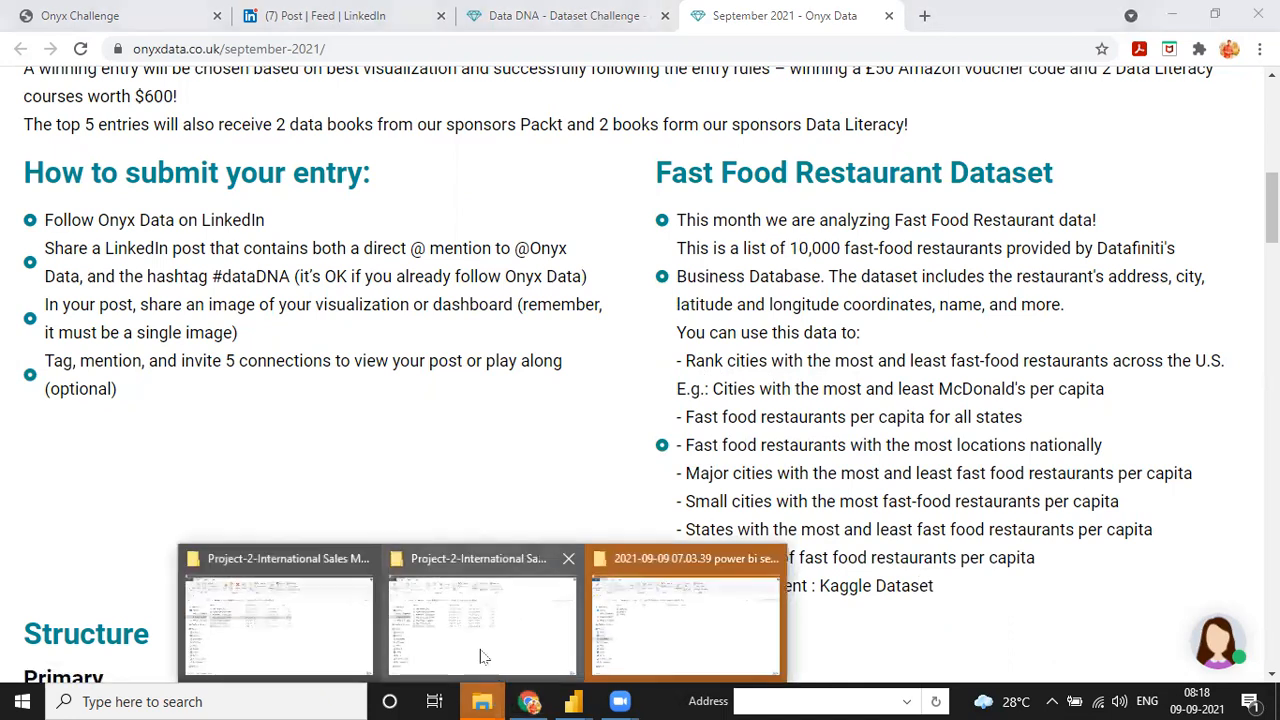
left_click(330, 617)
left_click(318, 174)
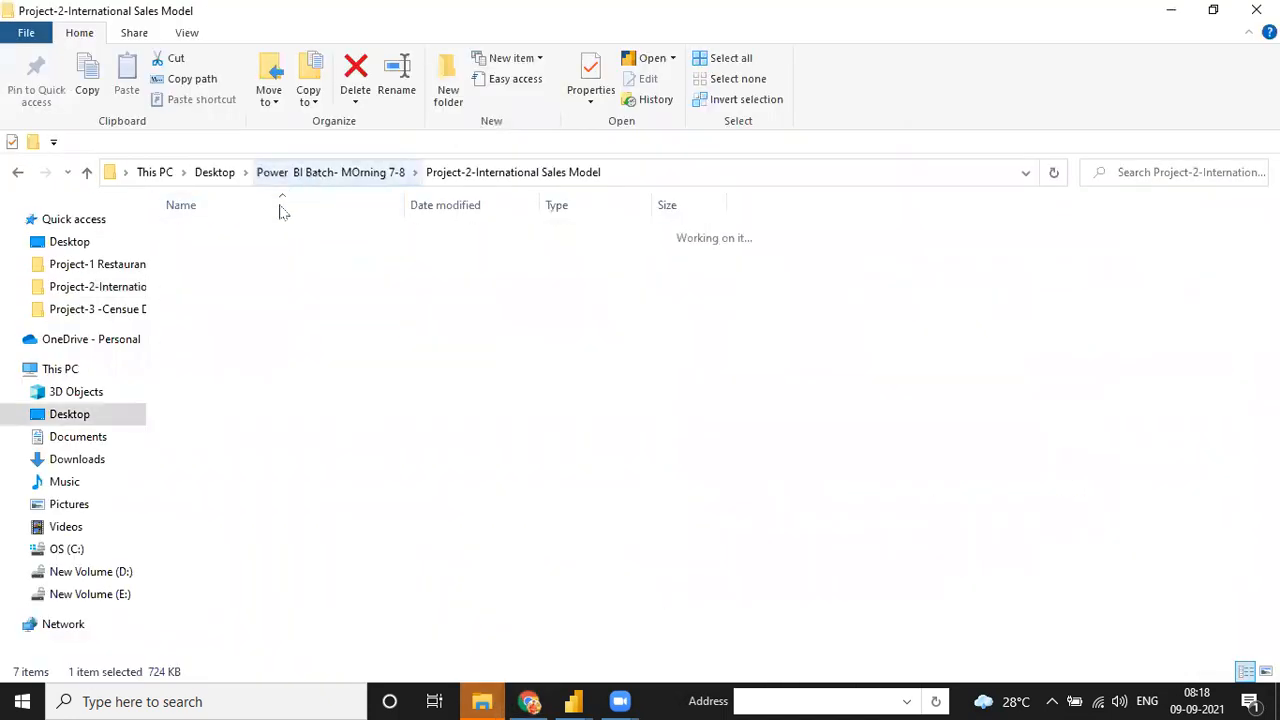
double_click(274, 238)
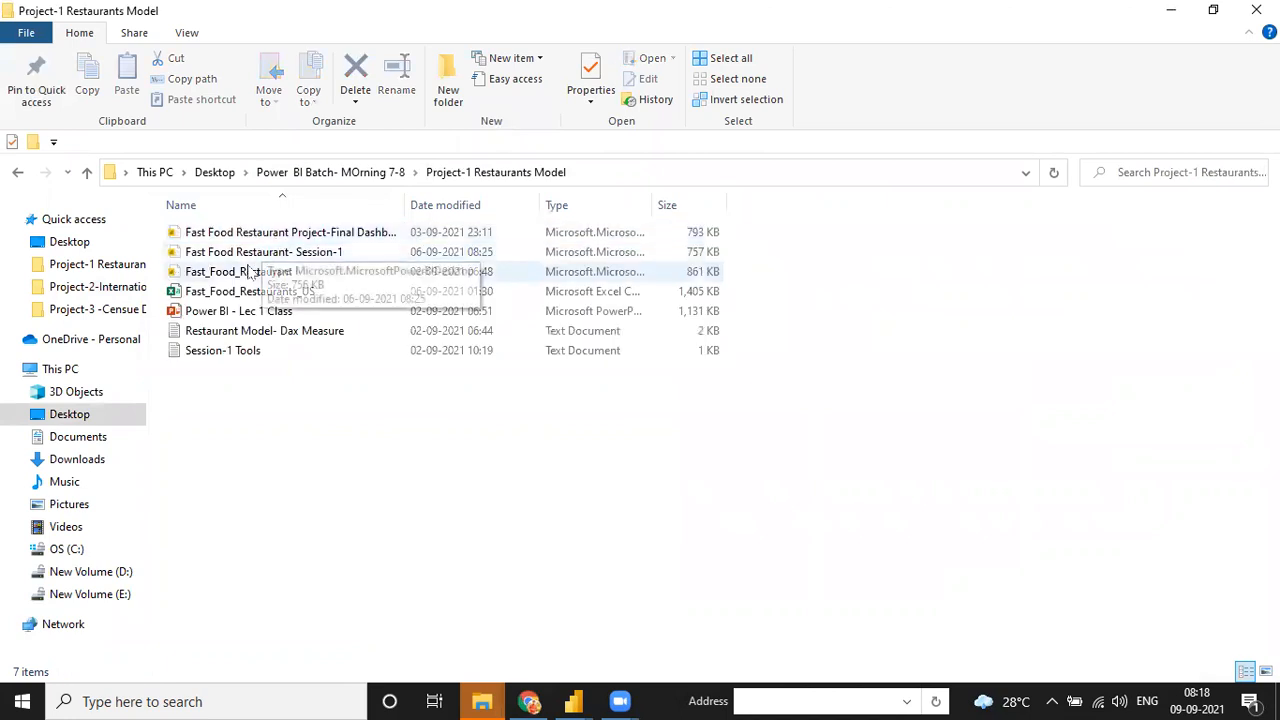
double_click(266, 292)
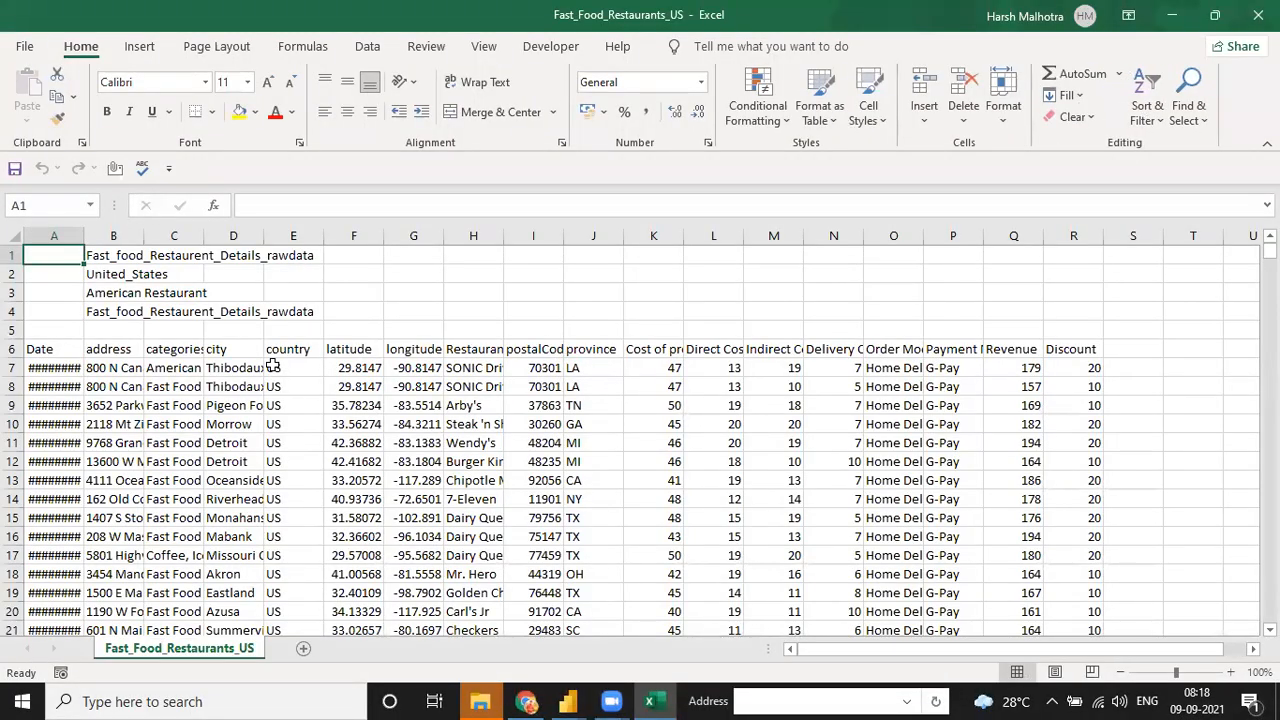
- Autofit every column width on the worksheet
left_click(12, 238)
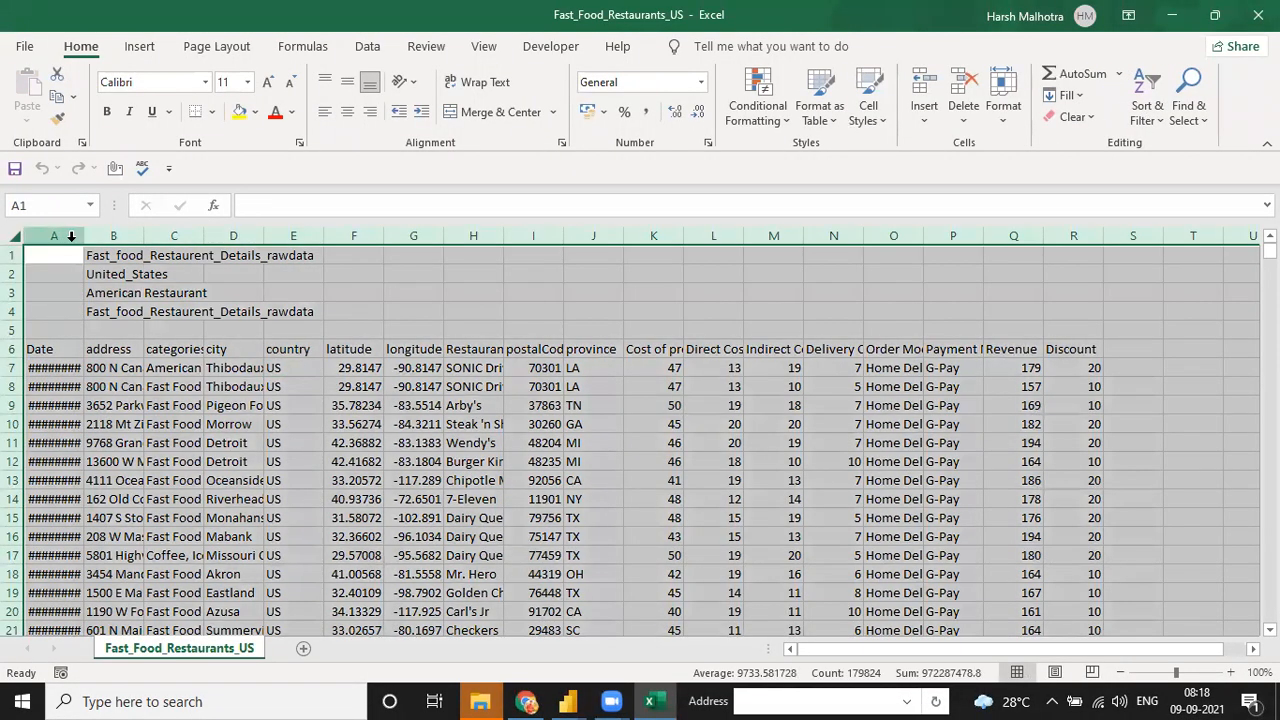
double_click(79, 238)
left_click(118, 329)
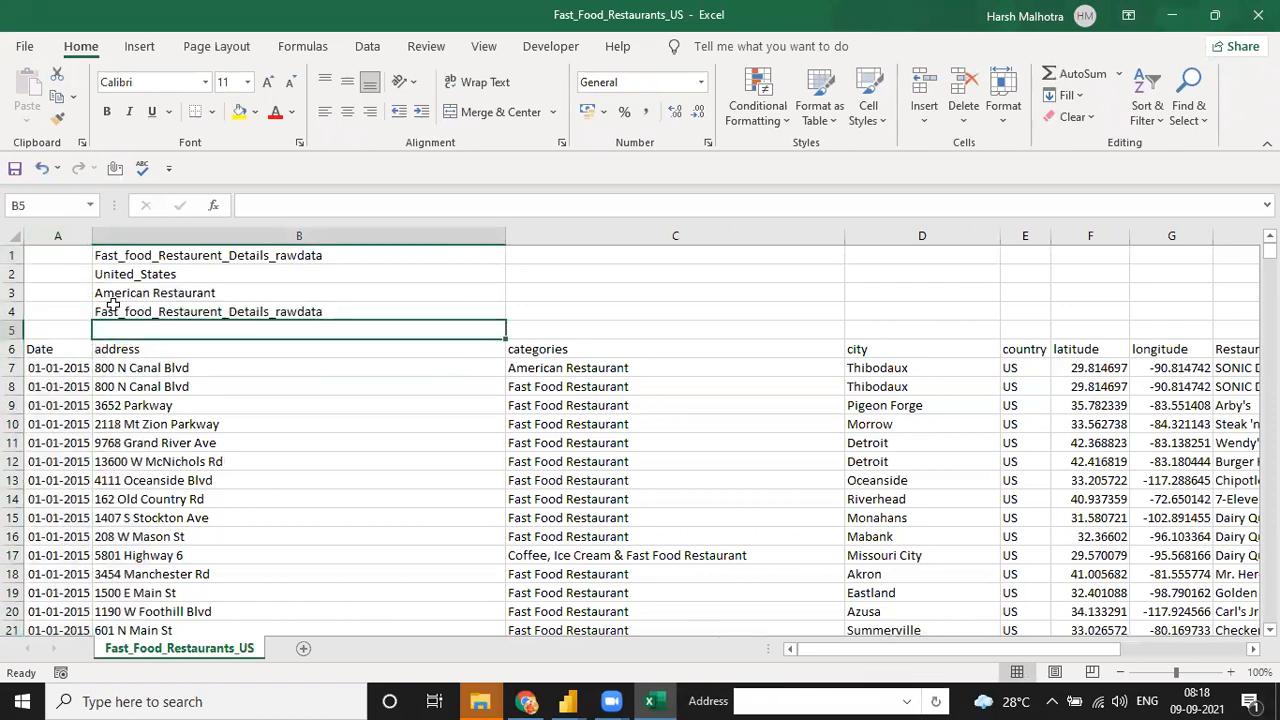
- Fill columns K to R, Cost of product through Discount, with yellow
key("Down")
key("Left")
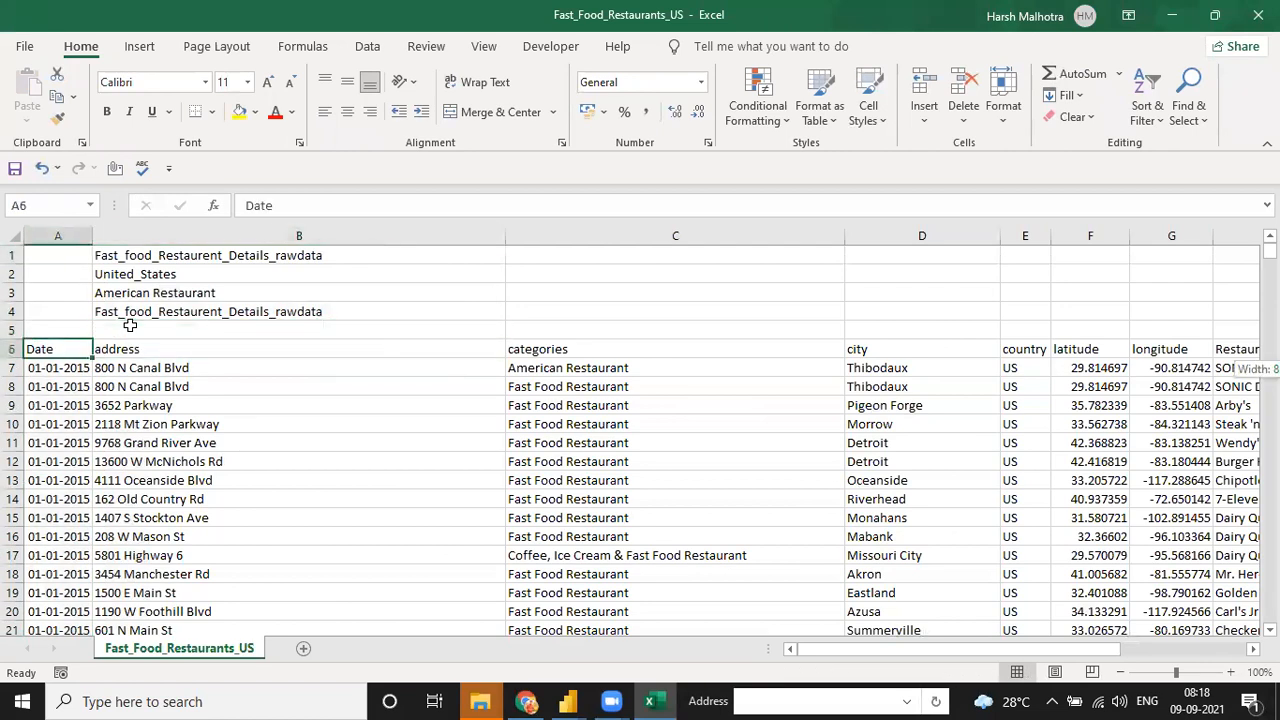
key("ctrl+shift+Right")
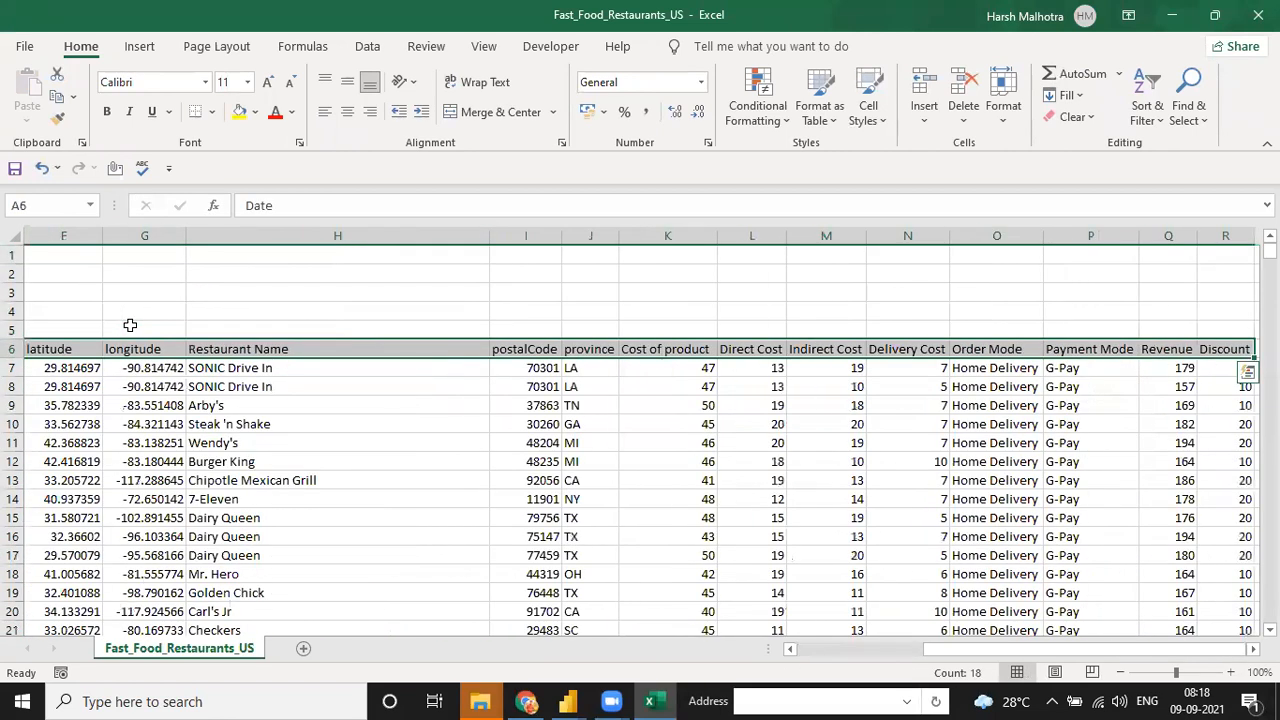
left_click(1033, 232)
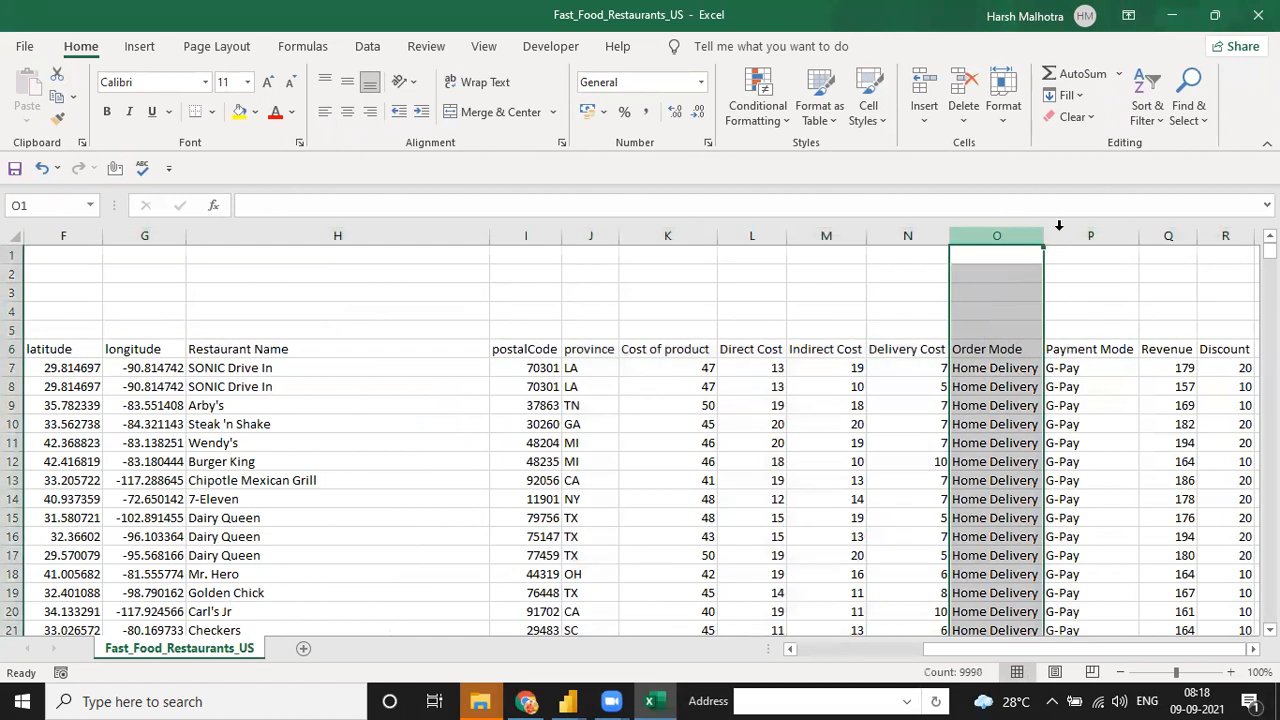
left_click(680, 232)
key("shift+Right")
key("shift+Right")
key("shift+Right")
key("shift+Right")
key("shift+Right")
key("shift+Right")
key("shift+Right")
key("shift+Right")
key("shift+Right")
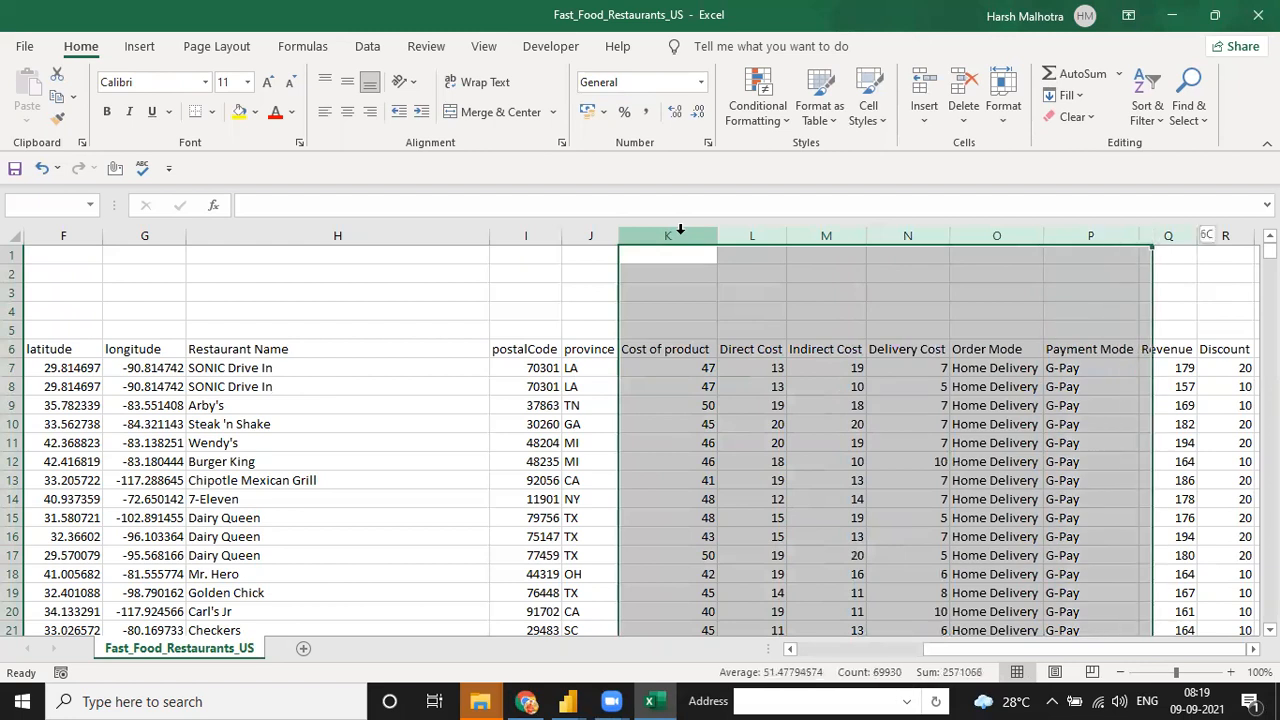
key("shift+Left")
key("shift+Left")
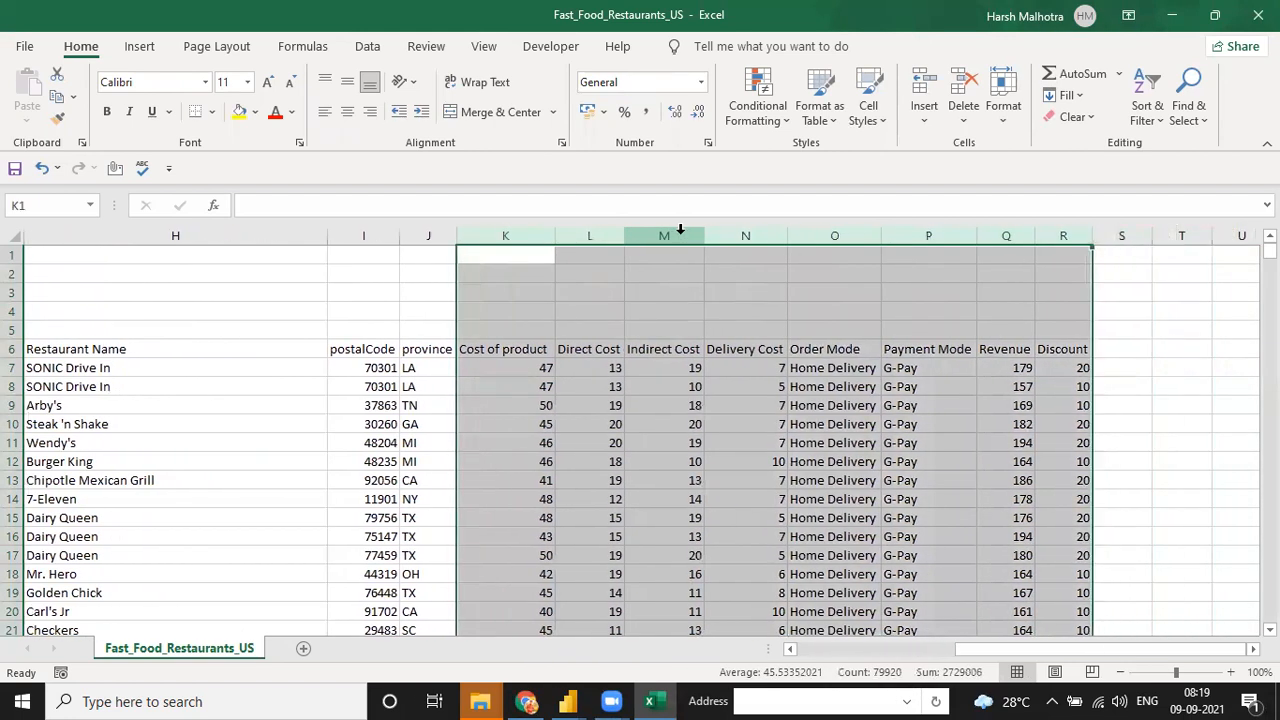
left_click(239, 111)
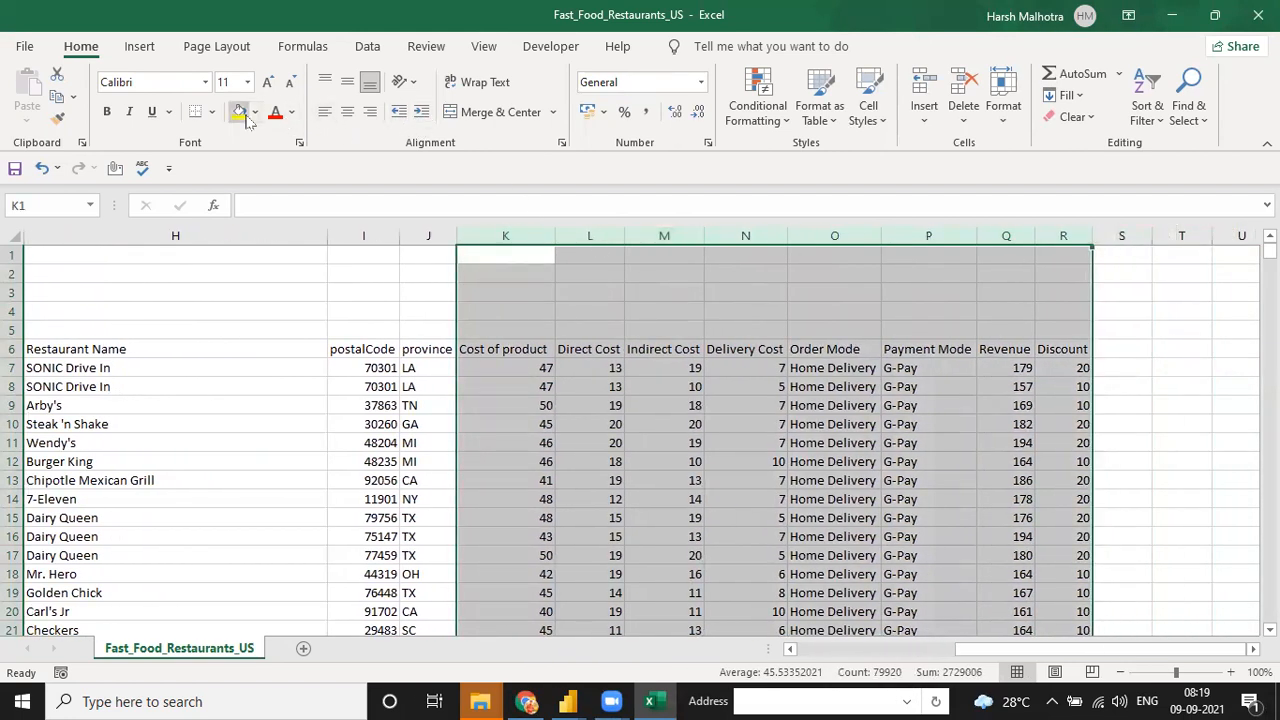
left_click(478, 343)
- Fill the top info block in columns A to C yellow, then return to the Onyx Data page
key("ctrl+Up")
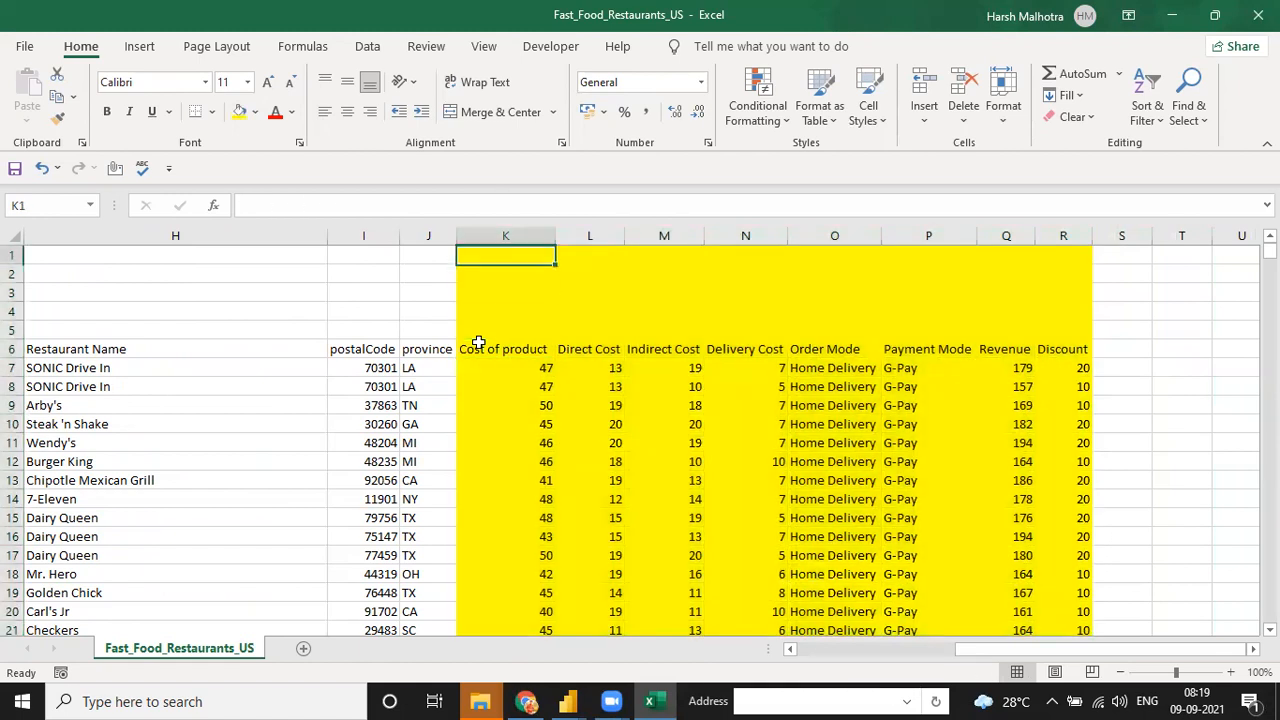
key("ctrl+Left")
key("ctrl+Left")
key("shift+Down")
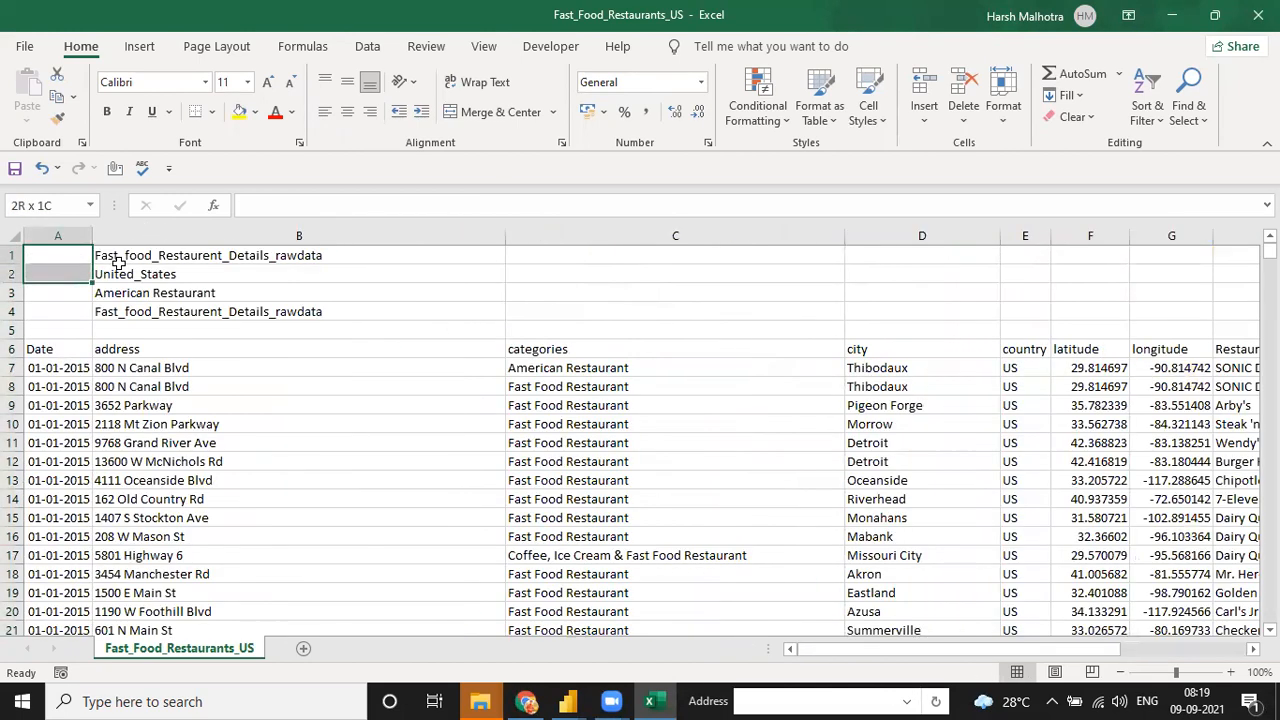
key("shift+Down")
key("shift+Right")
key("shift+Right")
key("shift+Down")
key("shift+Down")
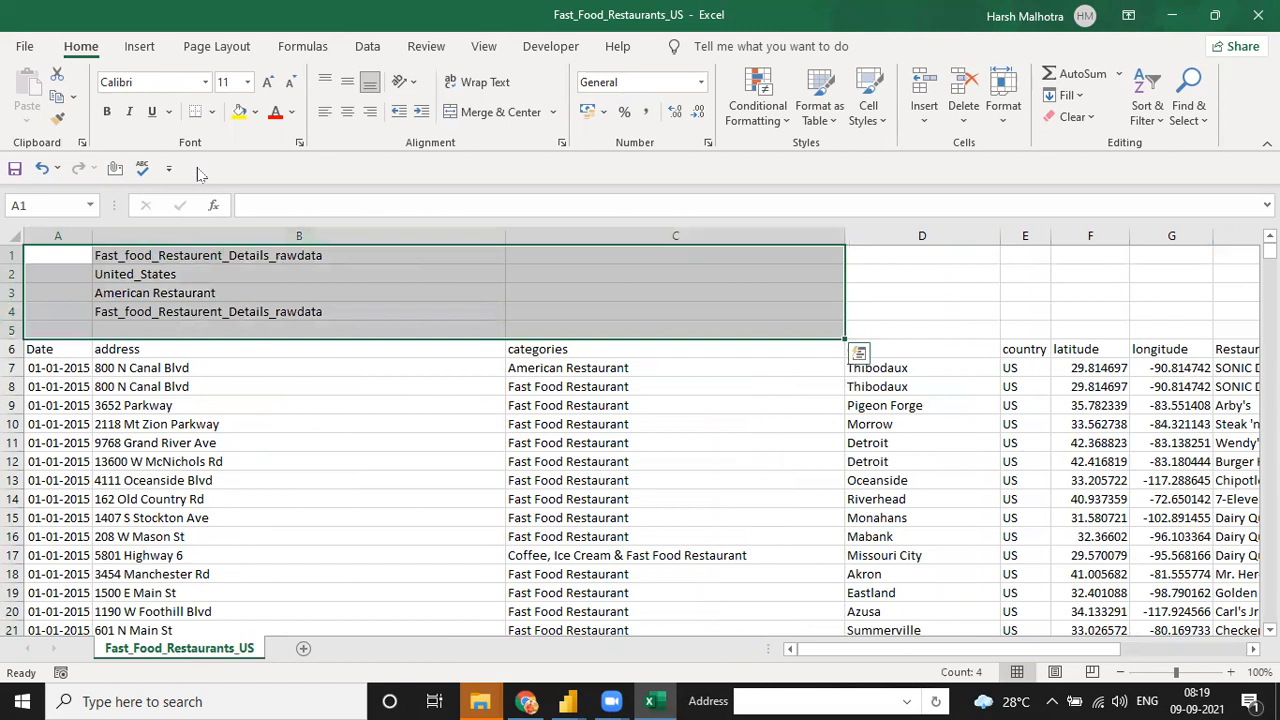
left_click(239, 111)
left_click(248, 292)
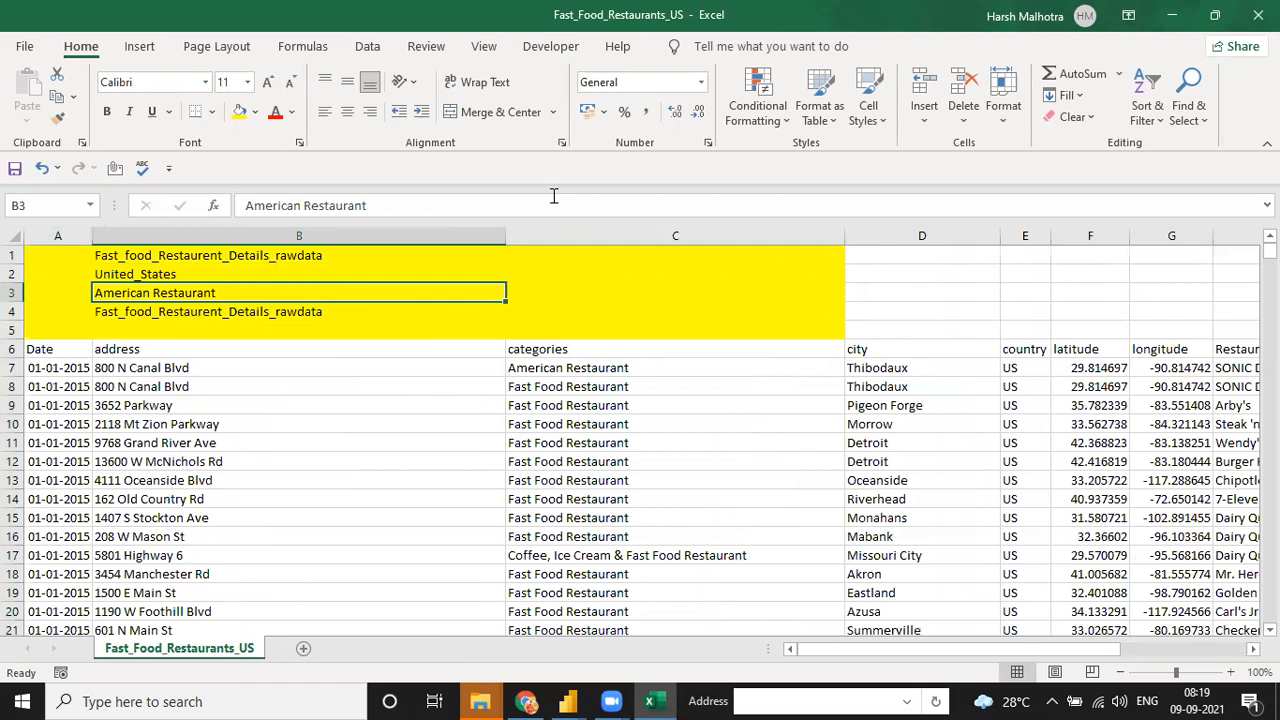
left_click(300, 370)
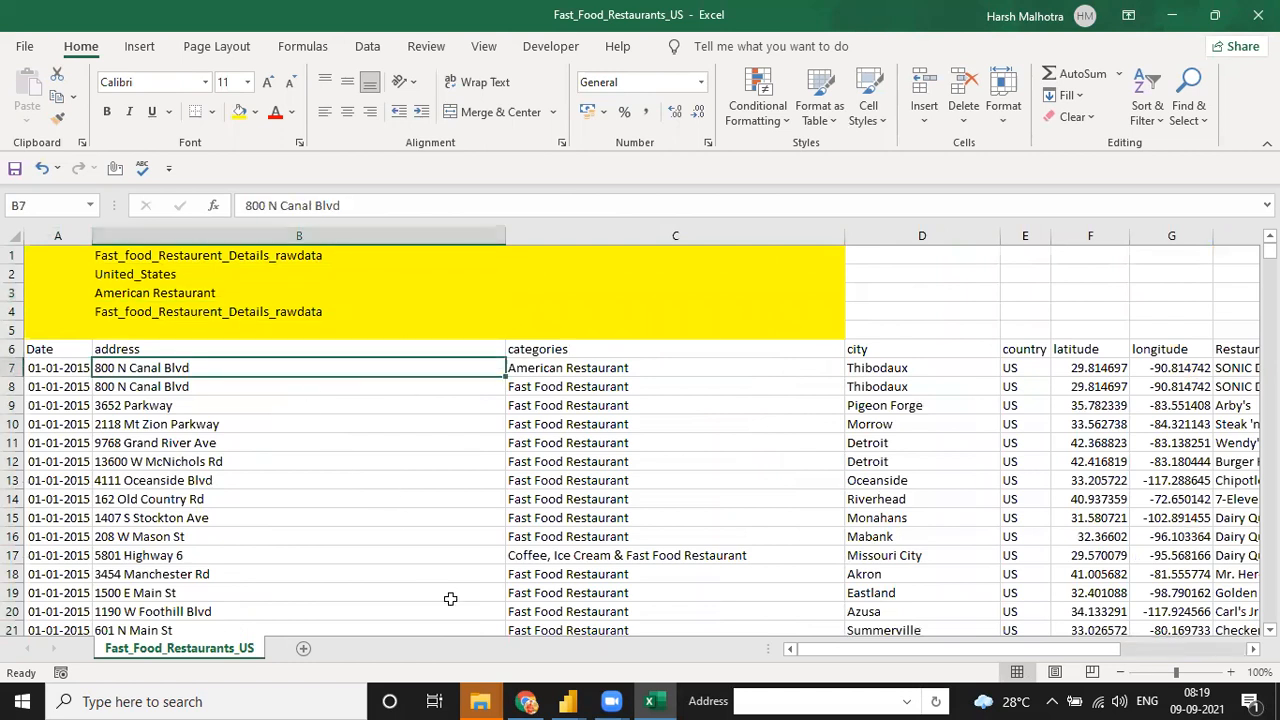
left_click(527, 701)
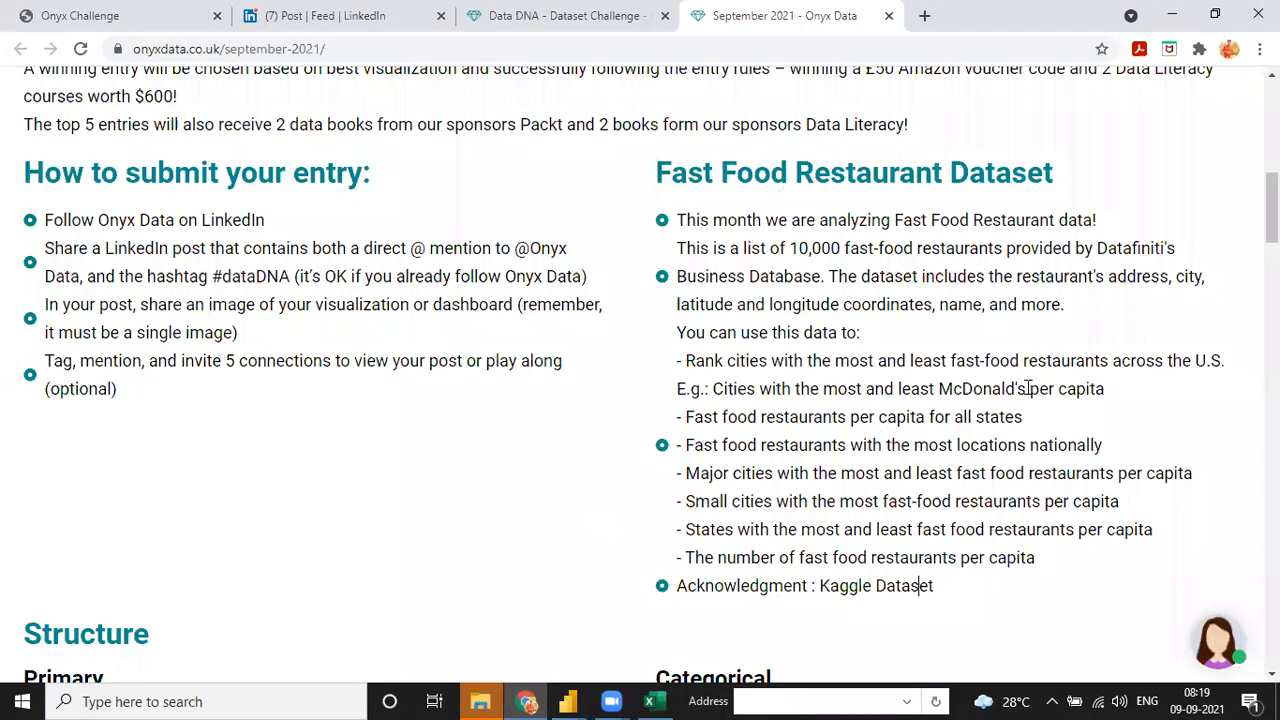
- Enter a full name and e-mail address in the dataDNA download form and submit it
scroll(1028, 388, "down", 10)
scroll(305, 480, "down", 4)
scroll(305, 480, "up", 4)
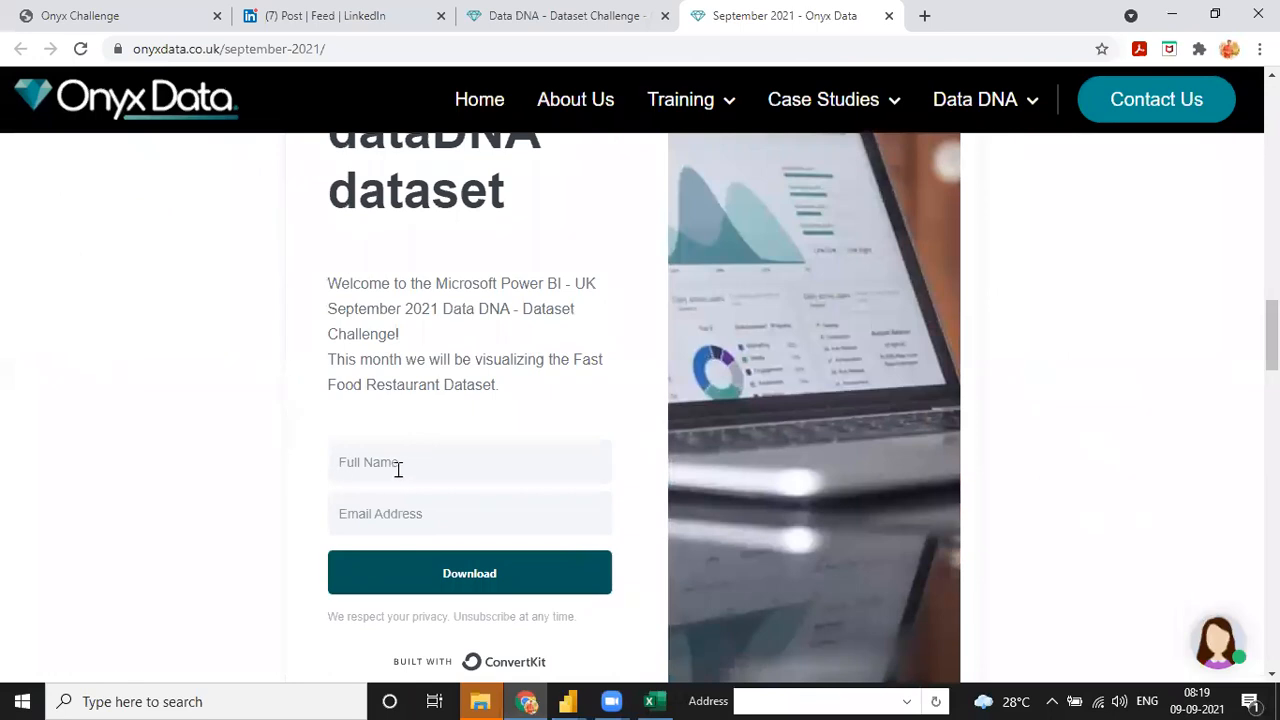
left_click(417, 470)
left_click(407, 497)
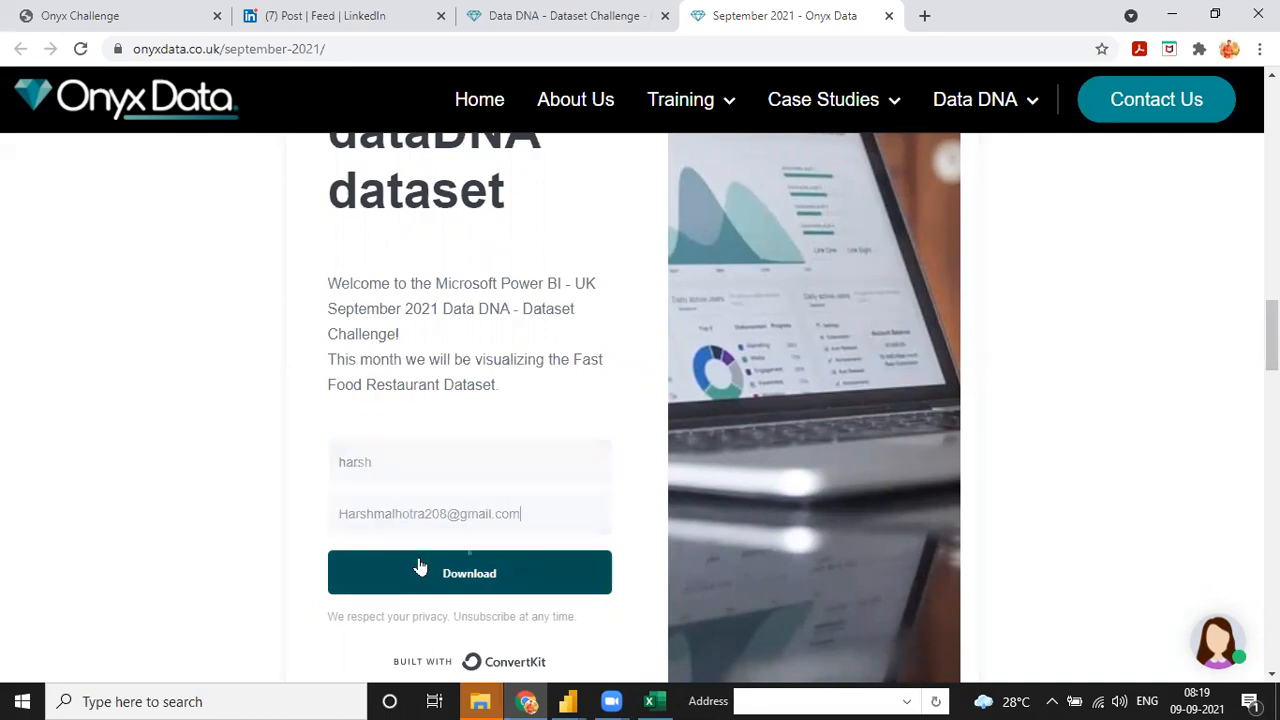
left_click(420, 565)
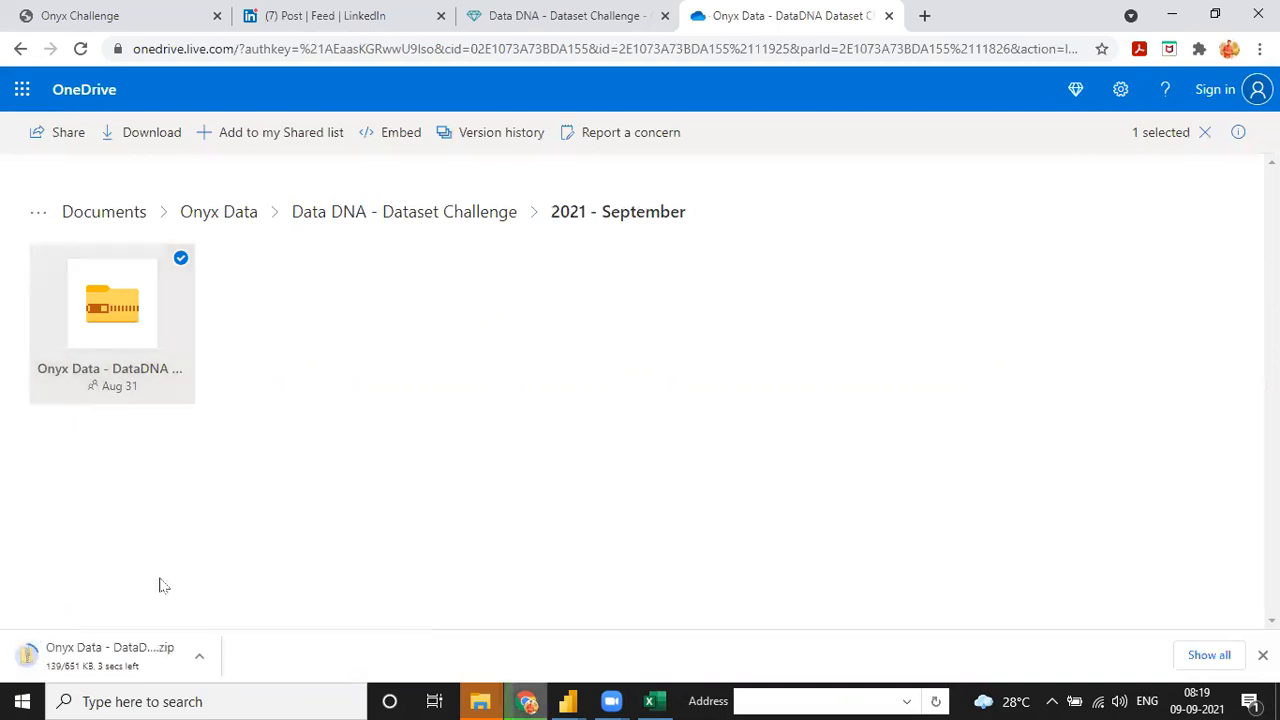
- Bring the Project-1 Restaurants Model folder window forward in File Explorer
mouse_move(480, 700)
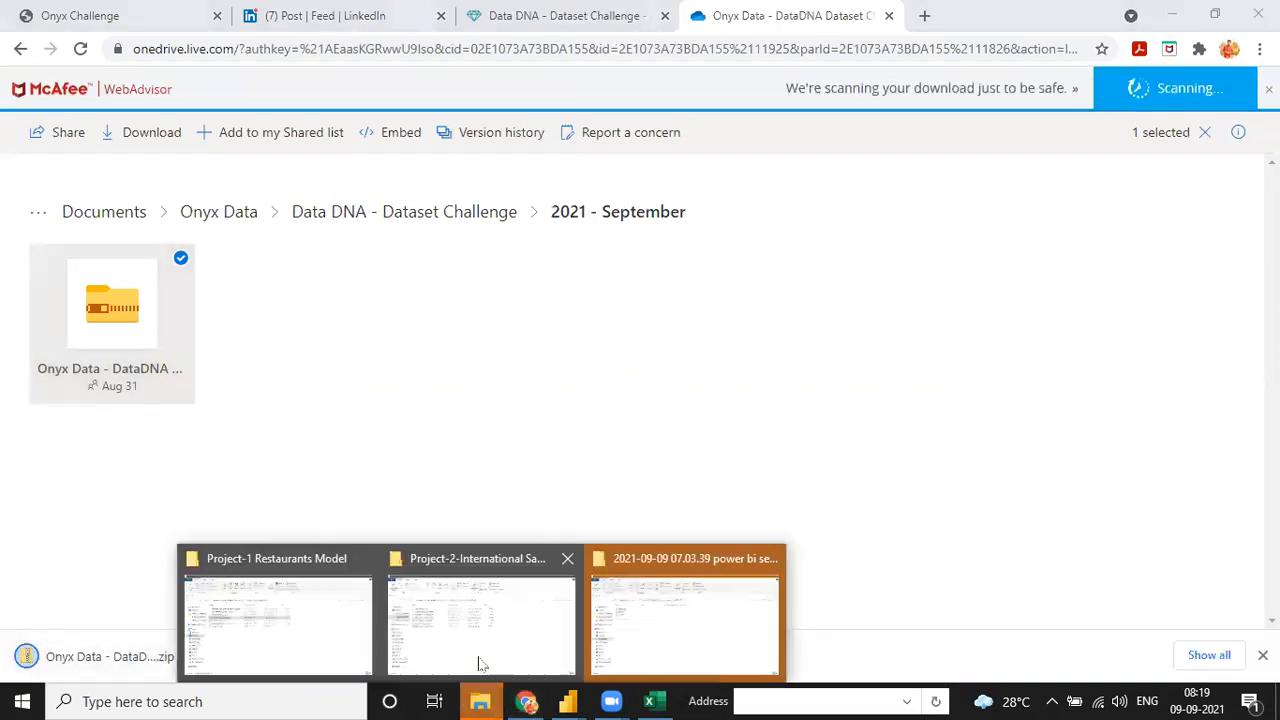
left_click(278, 615)
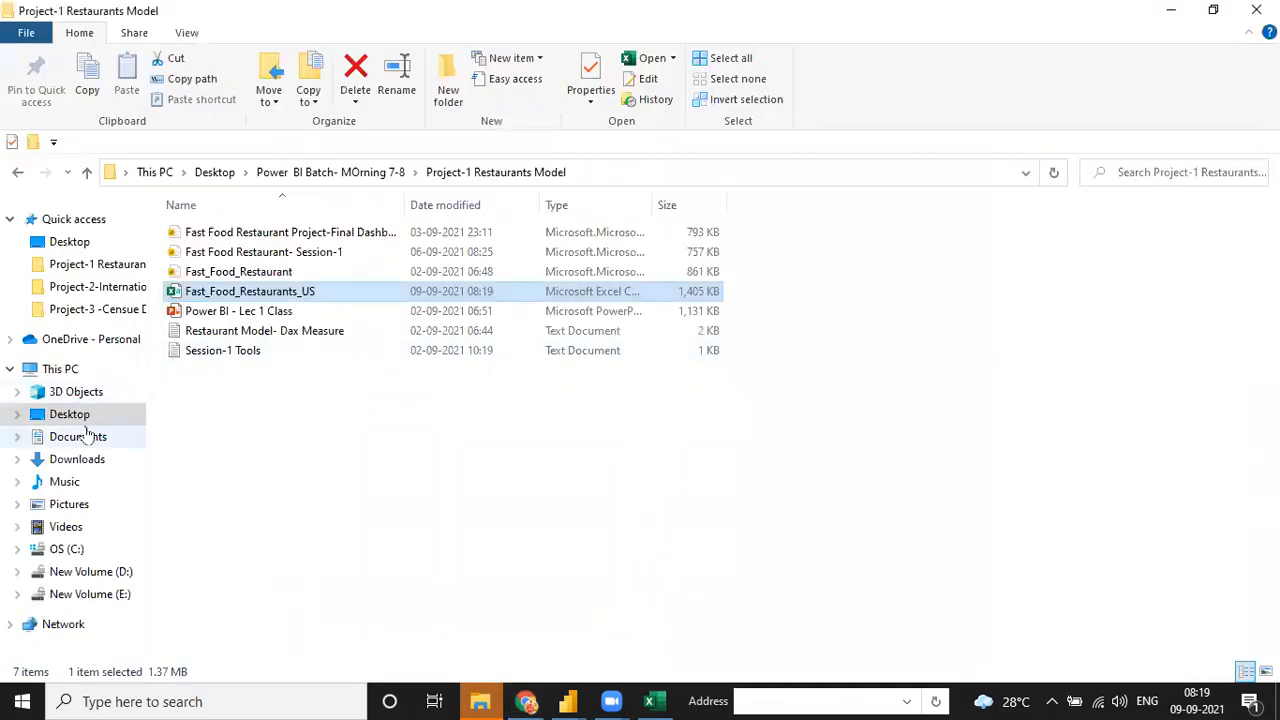
- Extract the downloaded Onyx Data challenge zip in Downloads to its suggested folder
left_click(77, 459)
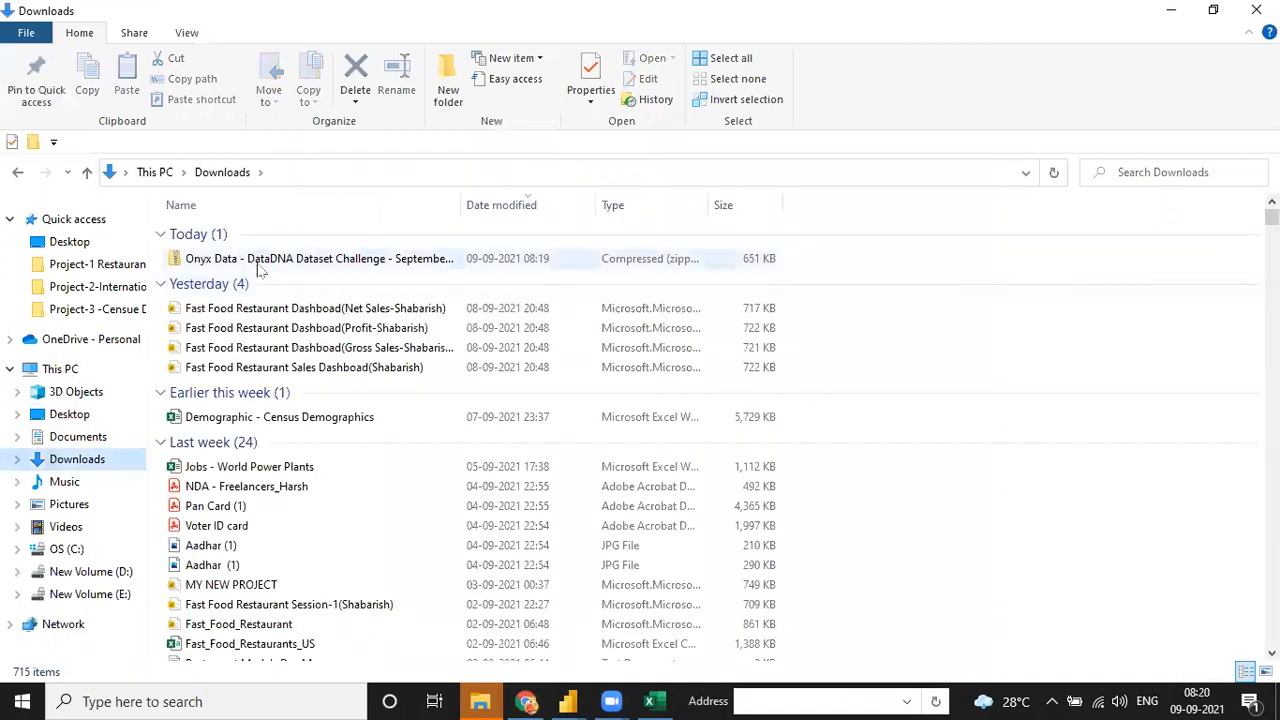
left_click(256, 263)
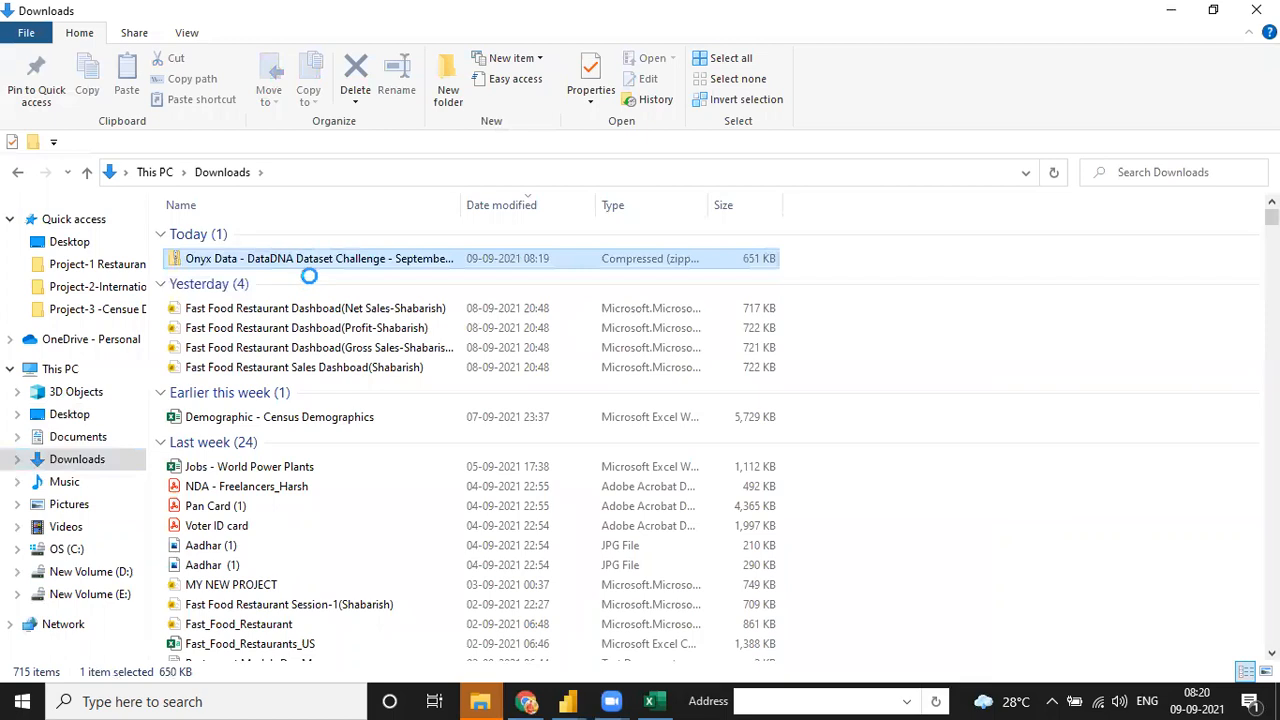
key("shift+F10")
key("Return")
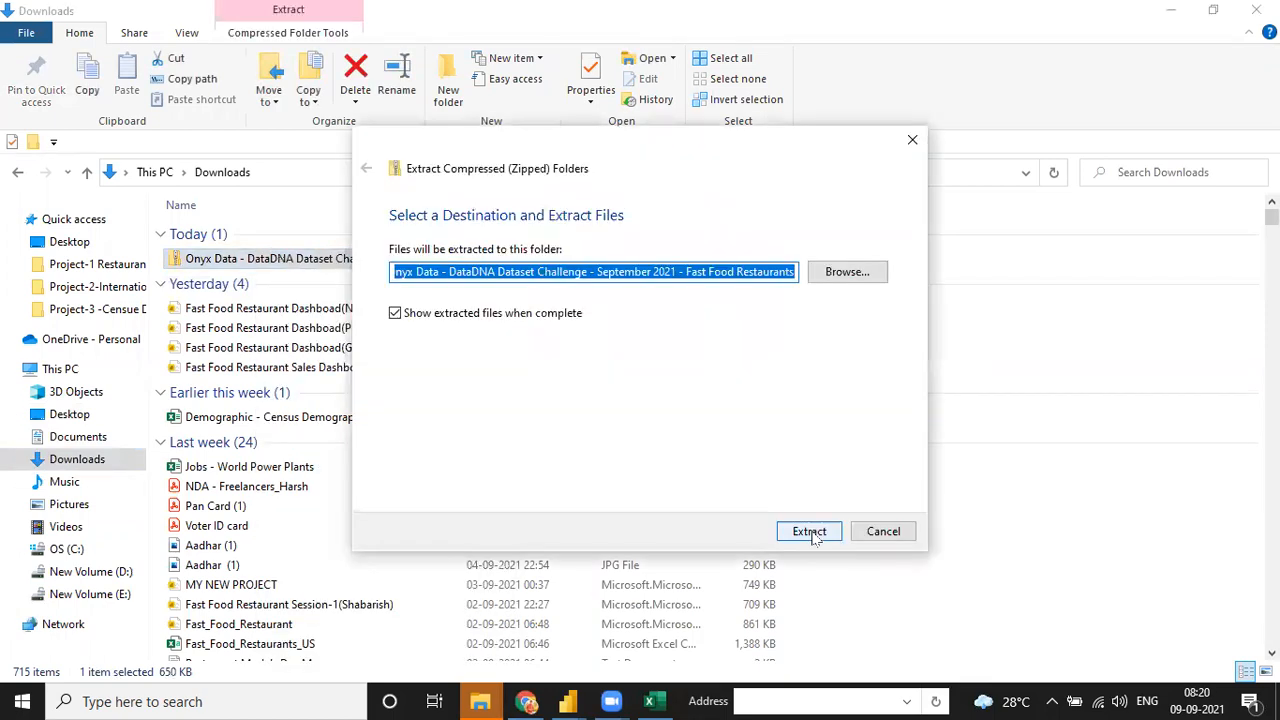
key("Return")
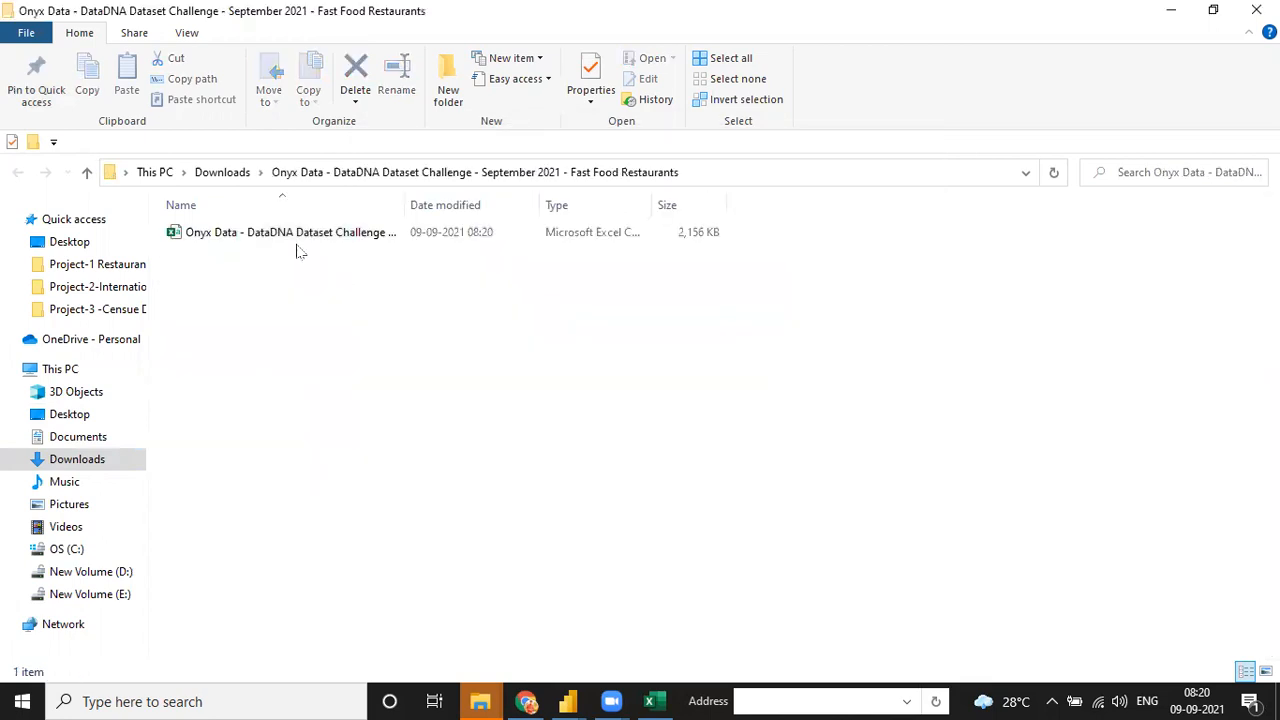
double_click(287, 240)
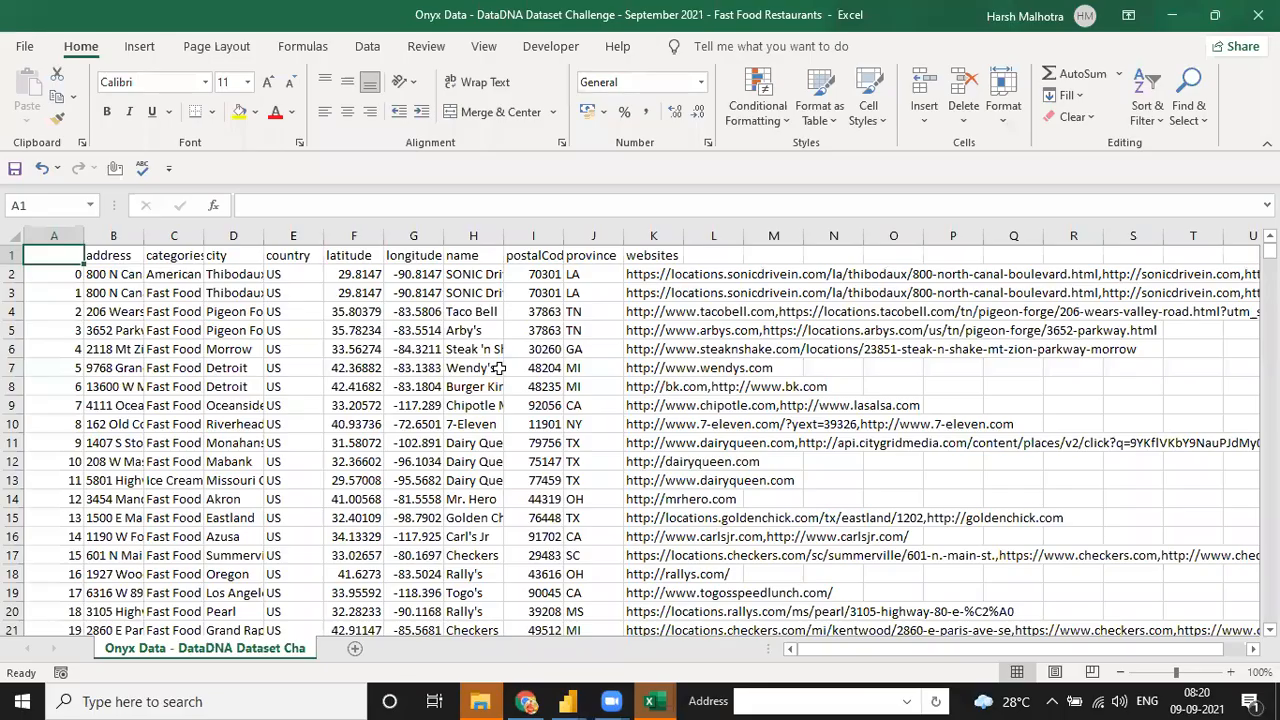
left_click(497, 367)
key("ctrl+Home")
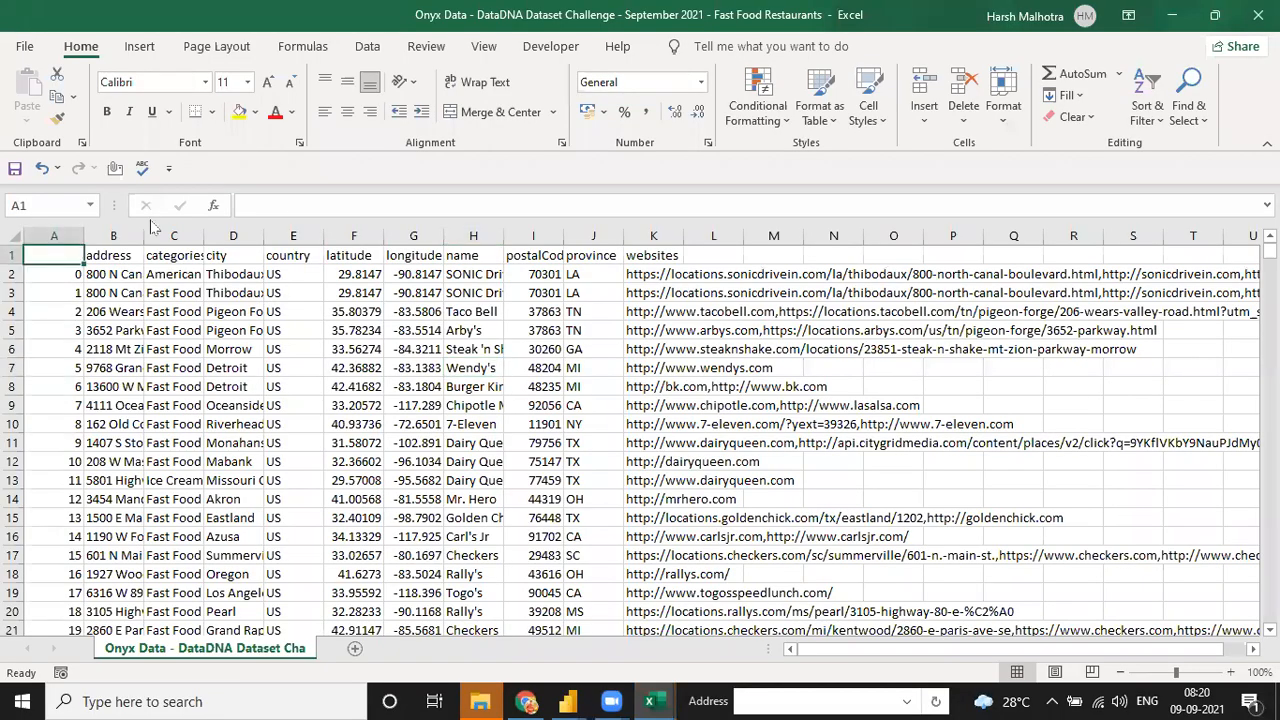
left_click(10, 236)
double_click(84, 236)
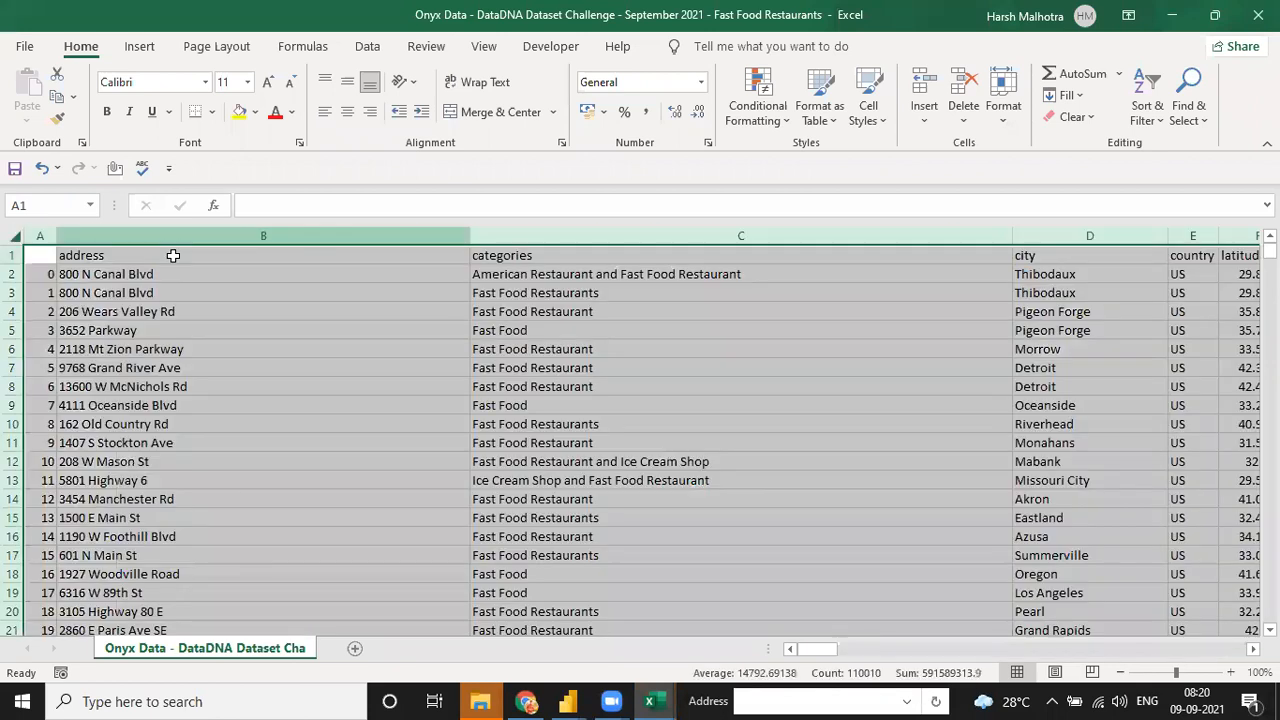
key("ctrl+Home")
left_click(175, 255, "shift")
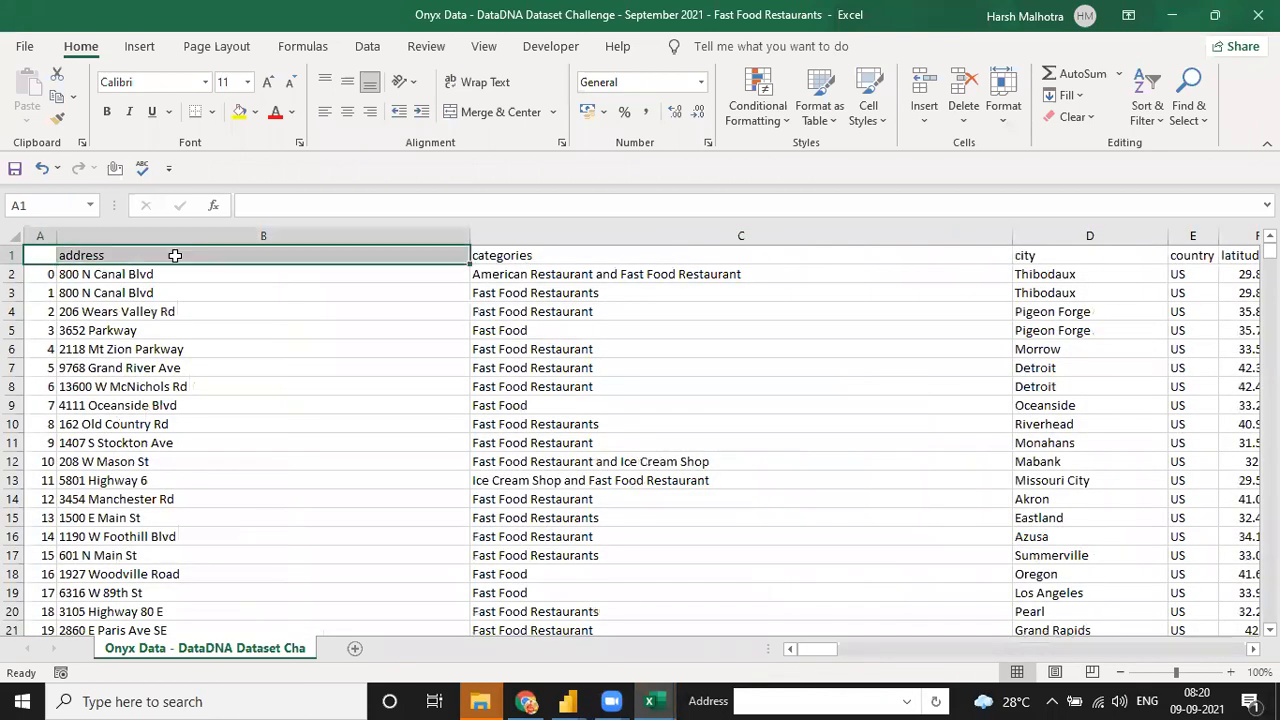
key("ctrl+Right")
key("ctrl+Right")
key("ctrl+Right")
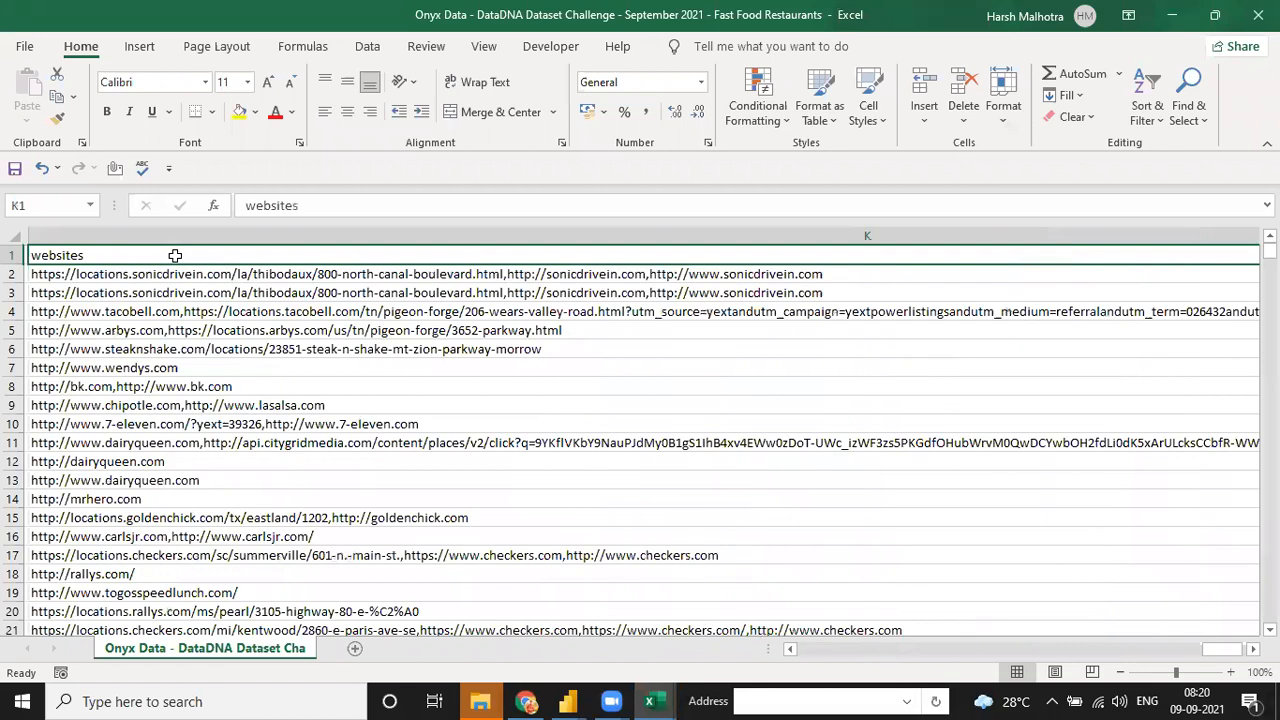
key("ctrl+Right")
key("Left")
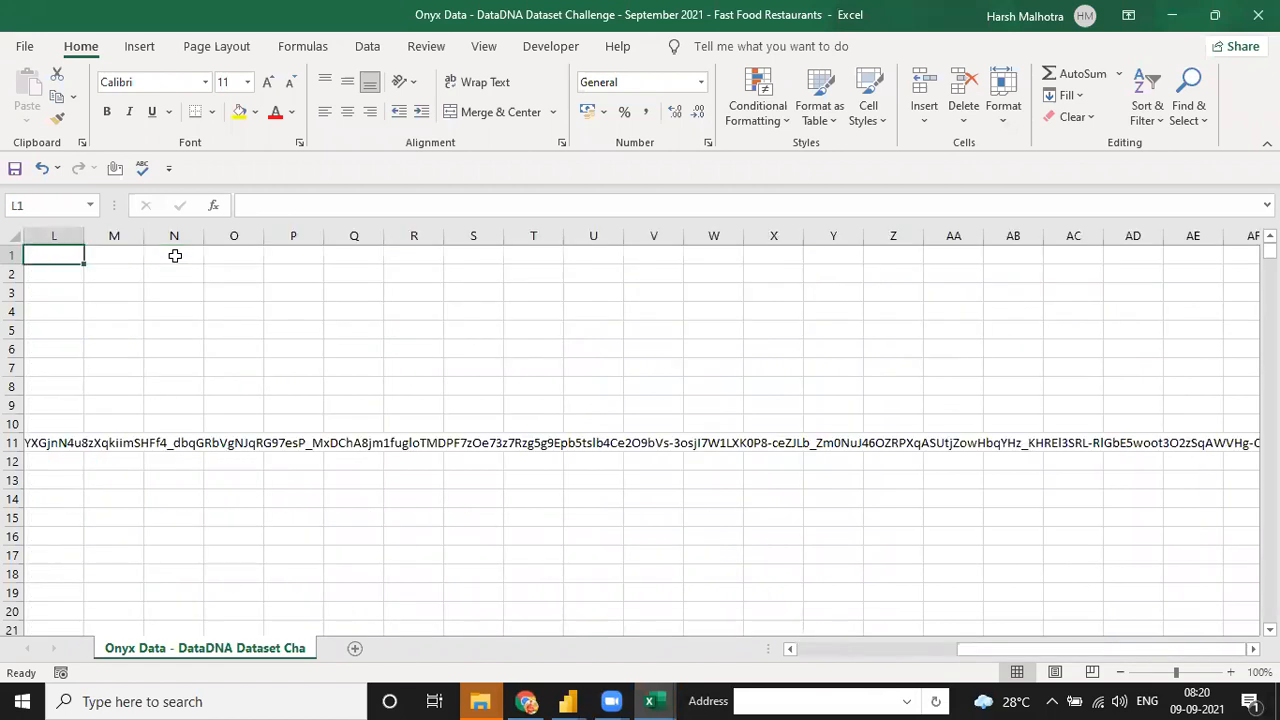
key("ctrl+Home")
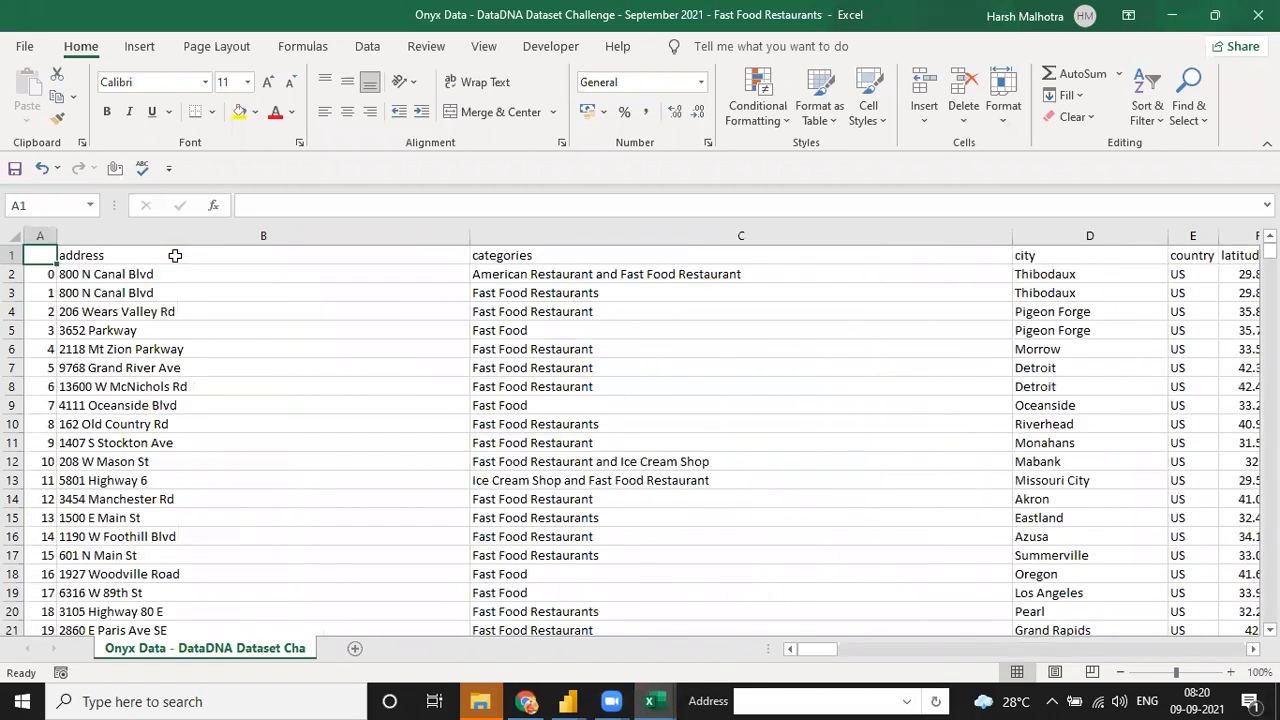
left_click(648, 697)
key("alt+Tab")
key("Left")
key("Left")
key("Left")
key("Right")
key("Right")
key("Right")
key("Right")
key("Right")
key("Right")
key("Right")
key("Right")
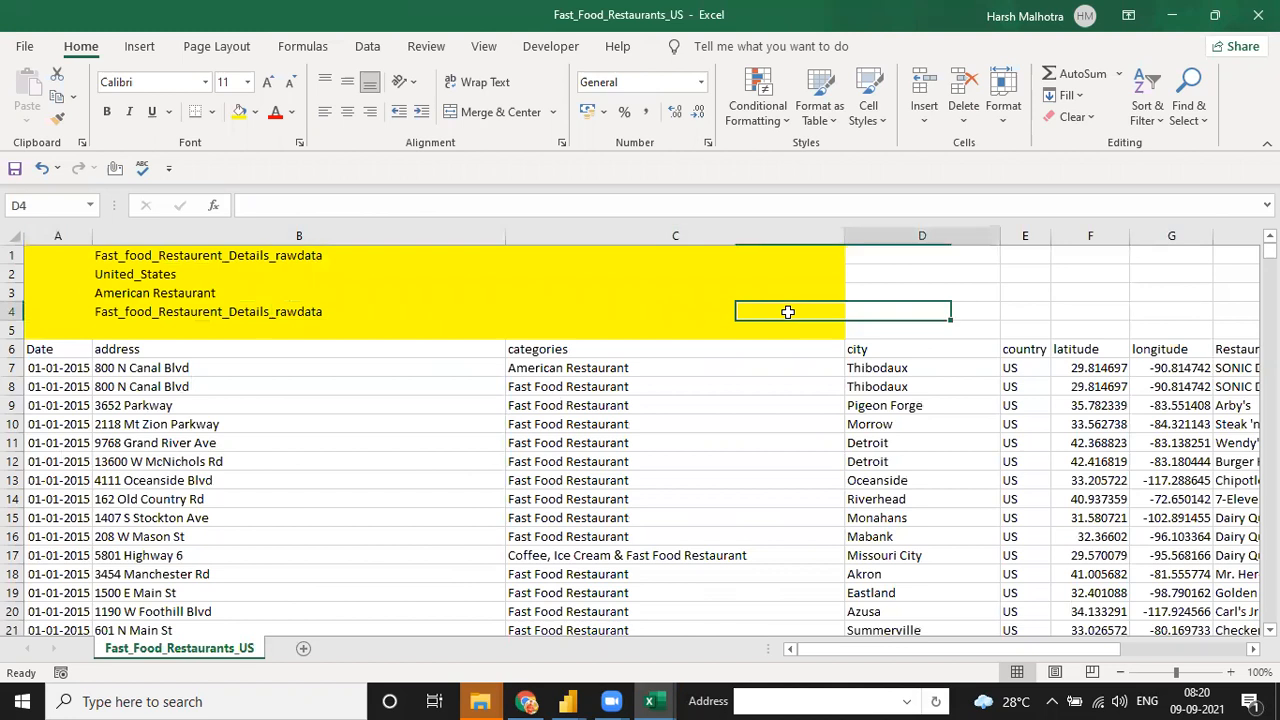
key("Right")
key("Right")
key("Right")
key("Right")
key("Right")
key("Right")
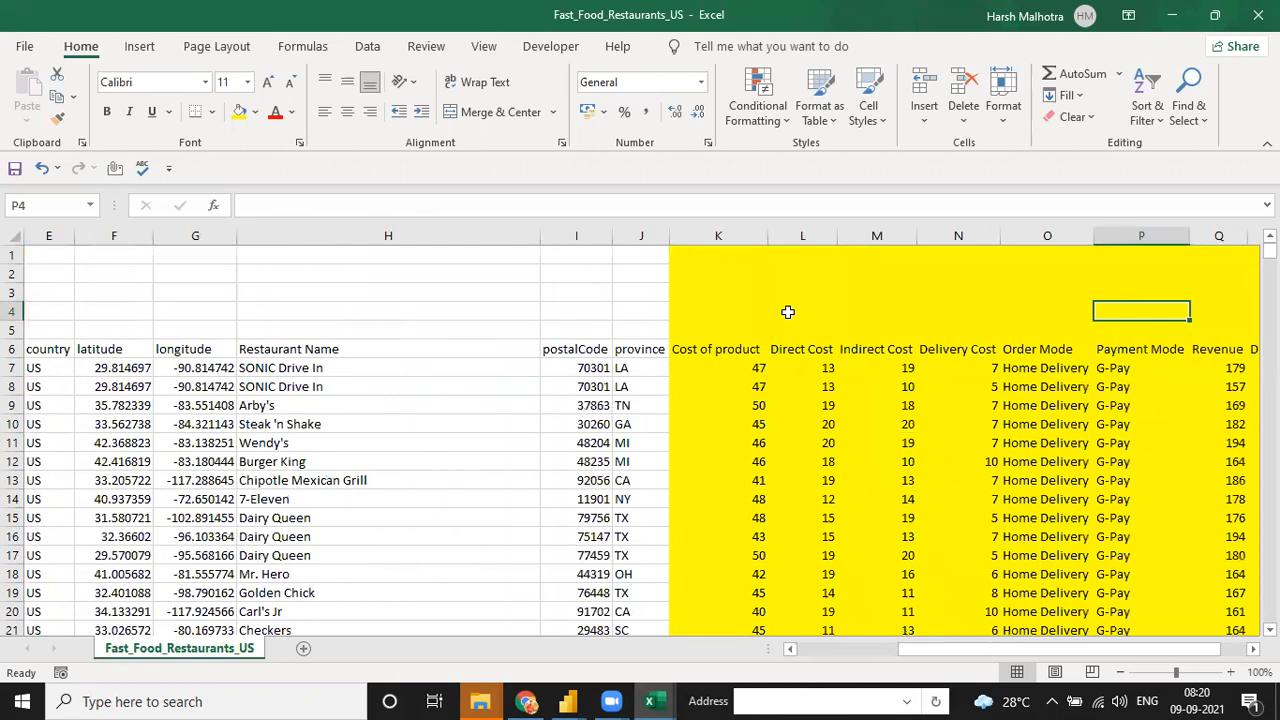
key("alt+Tab")
key("ctrl+Up")
key("ctrl+Right")
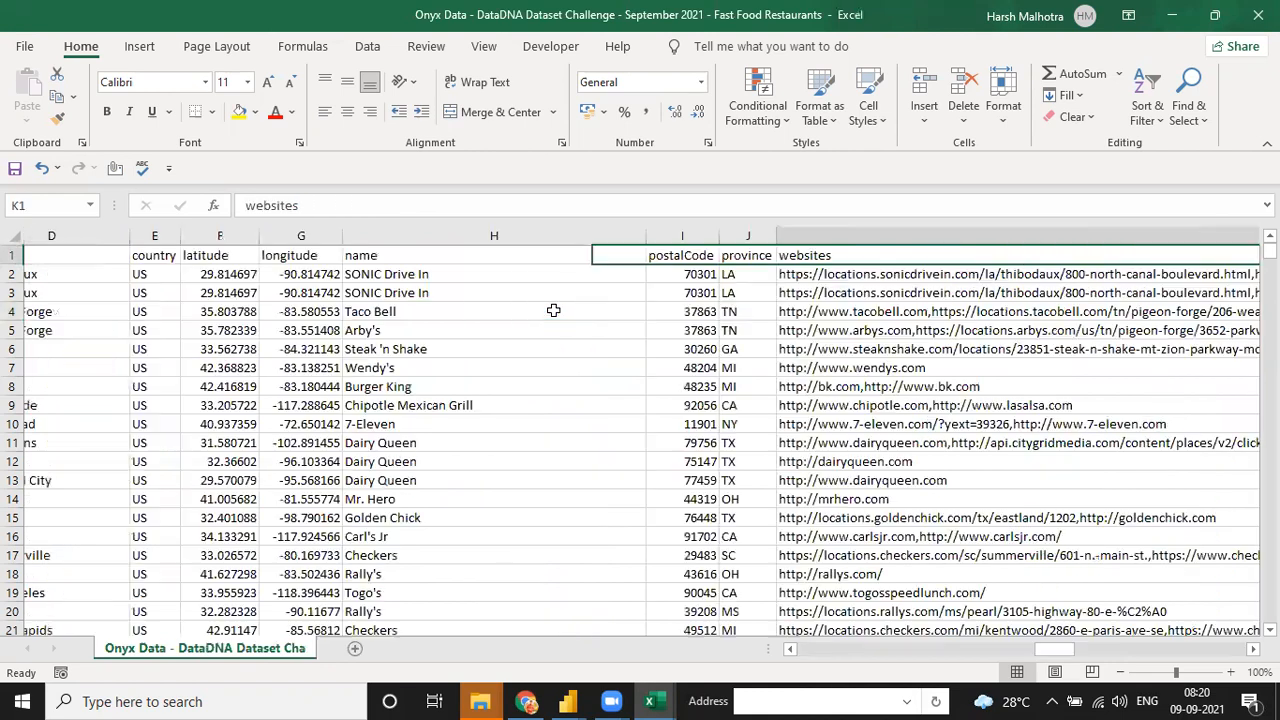
key("ctrl+Left")
key("Left")
key("Right")
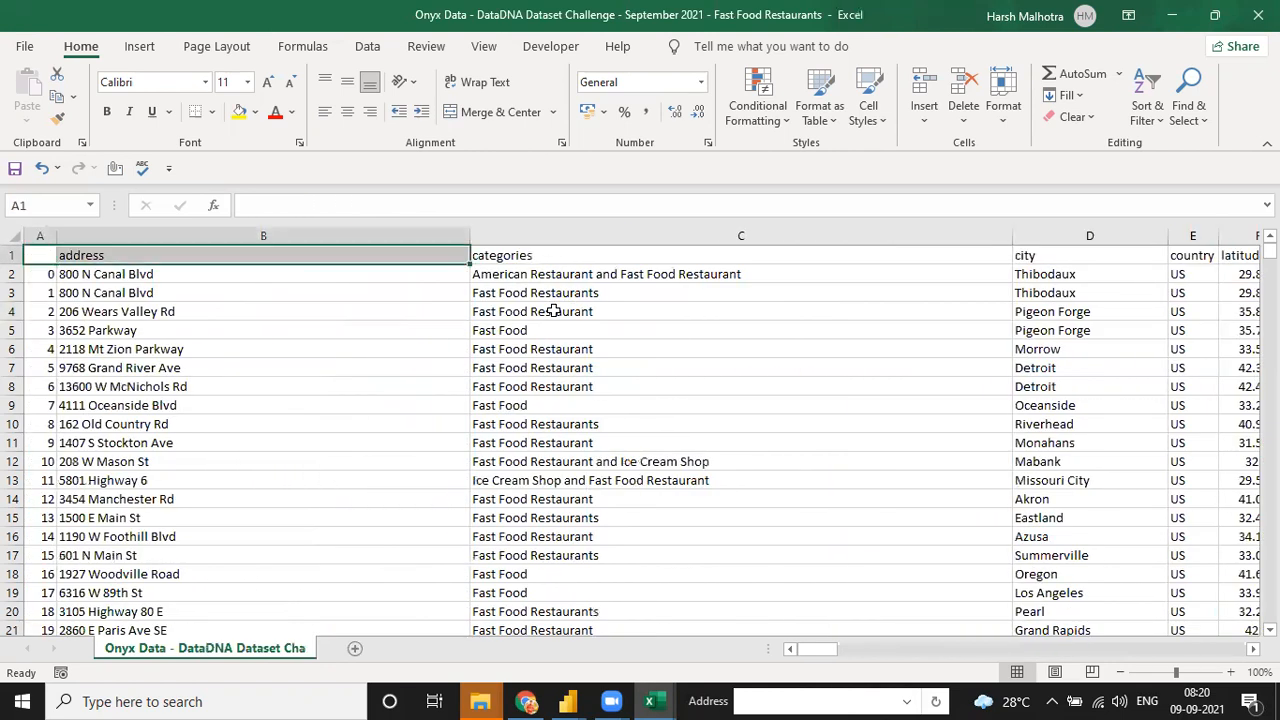
key("Right")
key("Home")
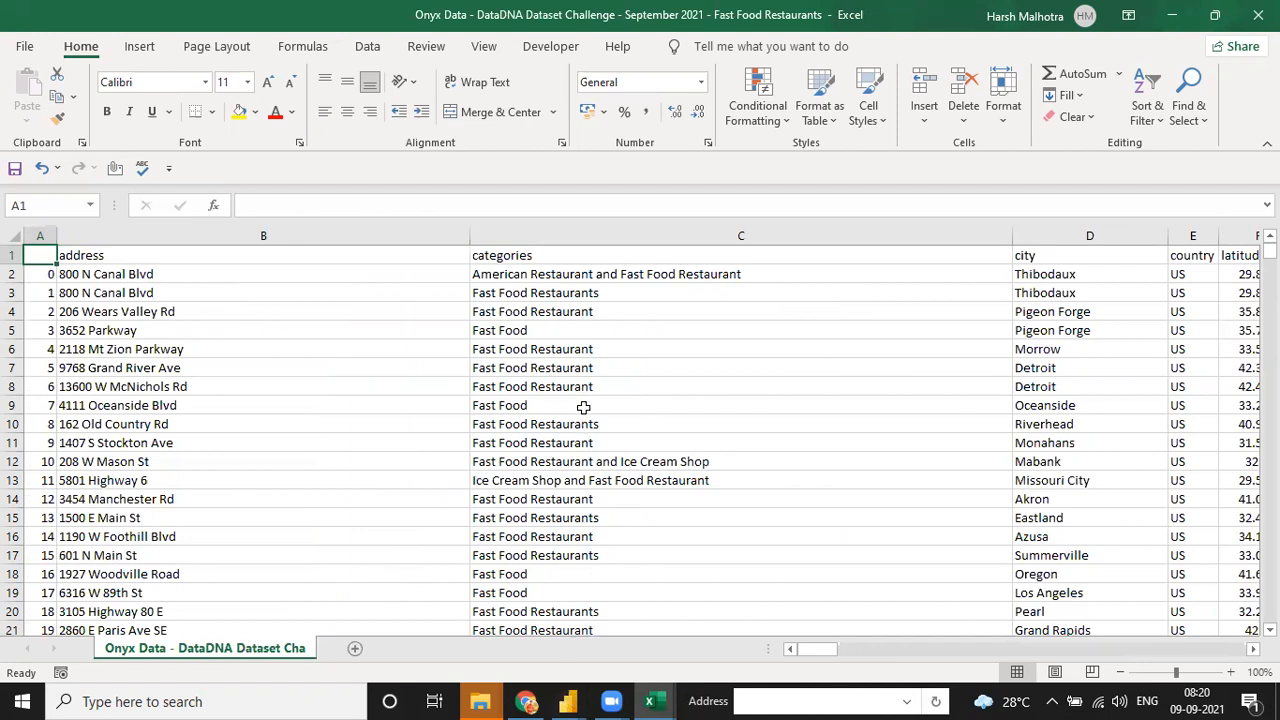
left_click(581, 401)
key("ctrl+Up")
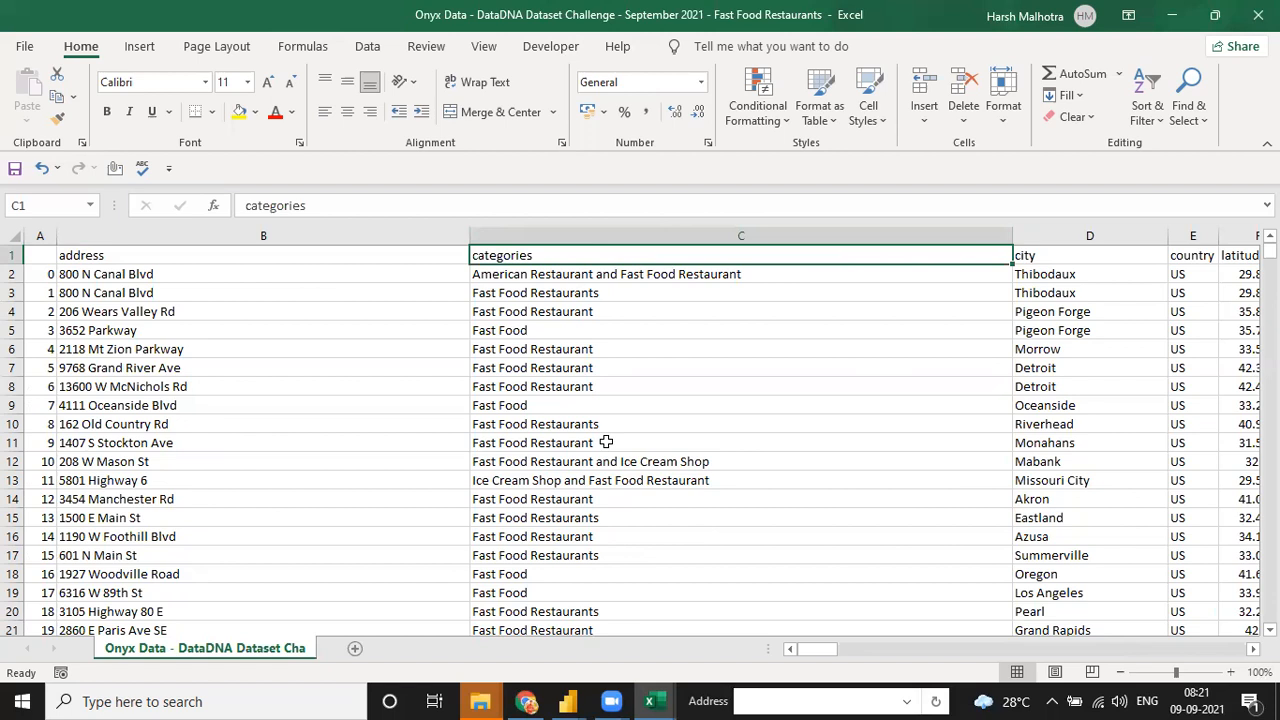
left_click(540, 700)
- On the Data DNA challenge page, read the entry rules and the previous-challenges links and gallery
key("ctrl+shift+Tab")
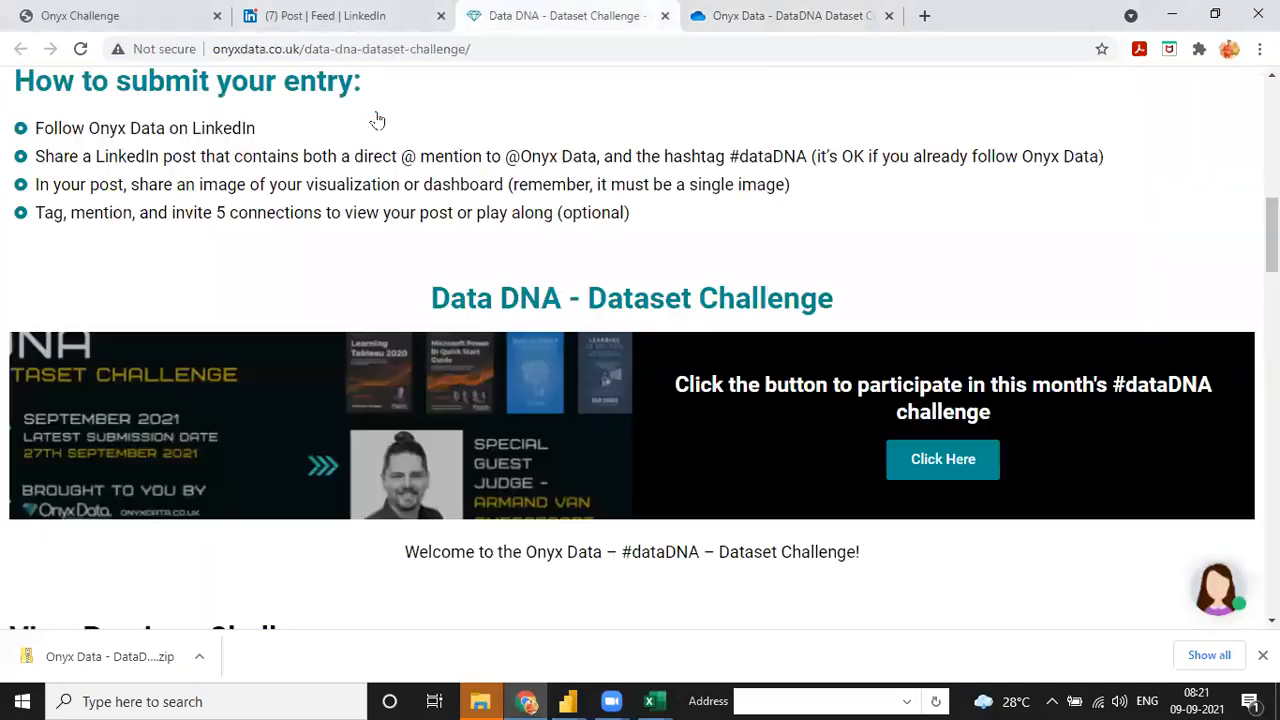
scroll(649, 374, "up", 4)
scroll(740, 322, "up", 4)
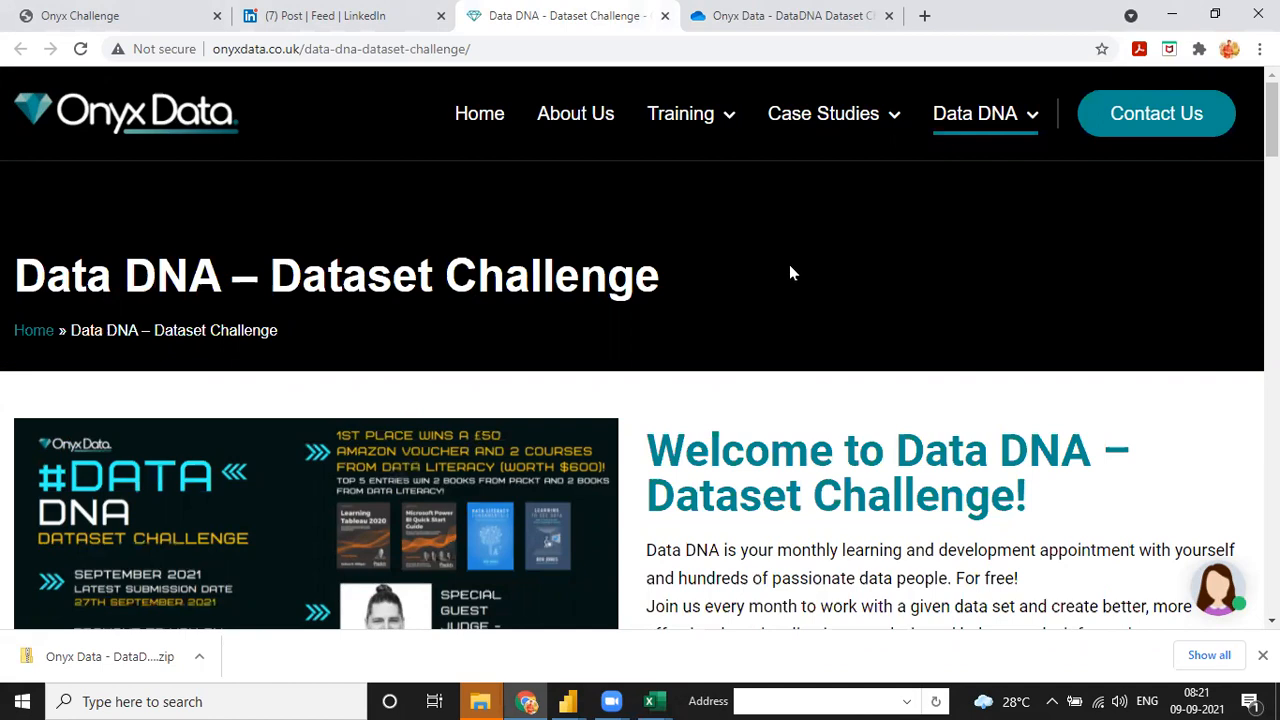
scroll(840, 345, "down", 4)
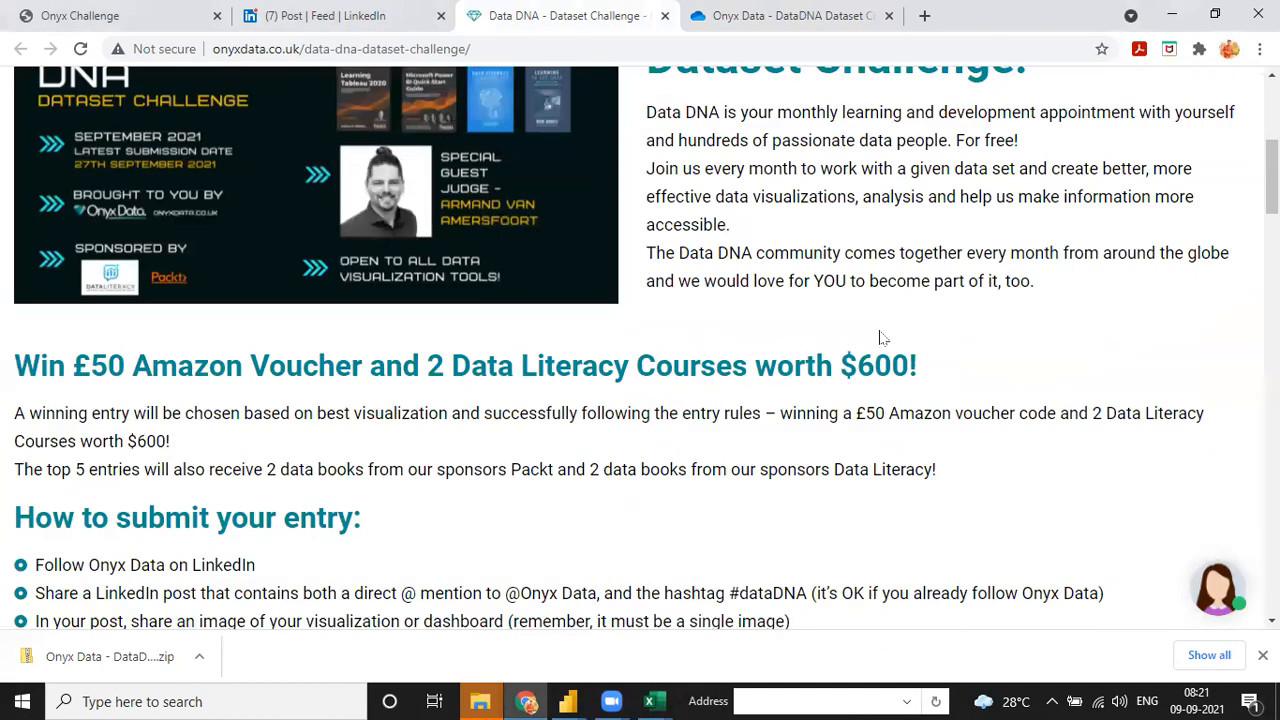
scroll(766, 358, "down", 8)
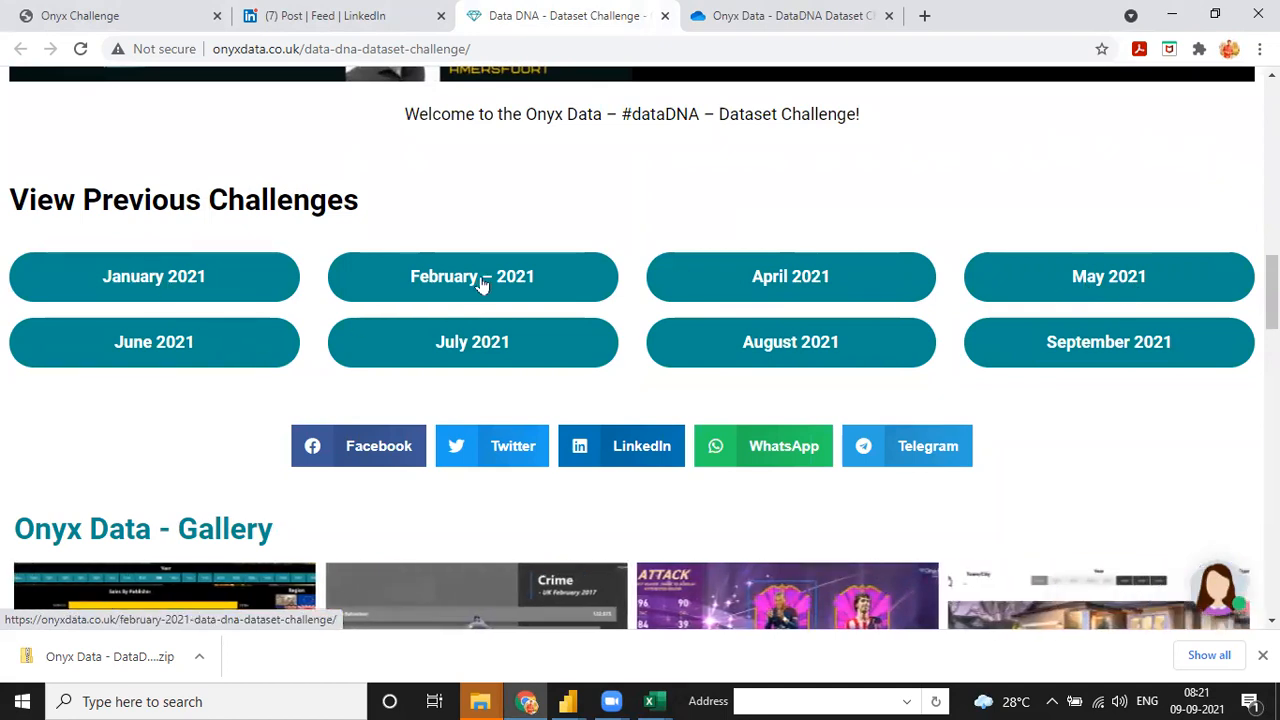
scroll(480, 274, "down", 4)
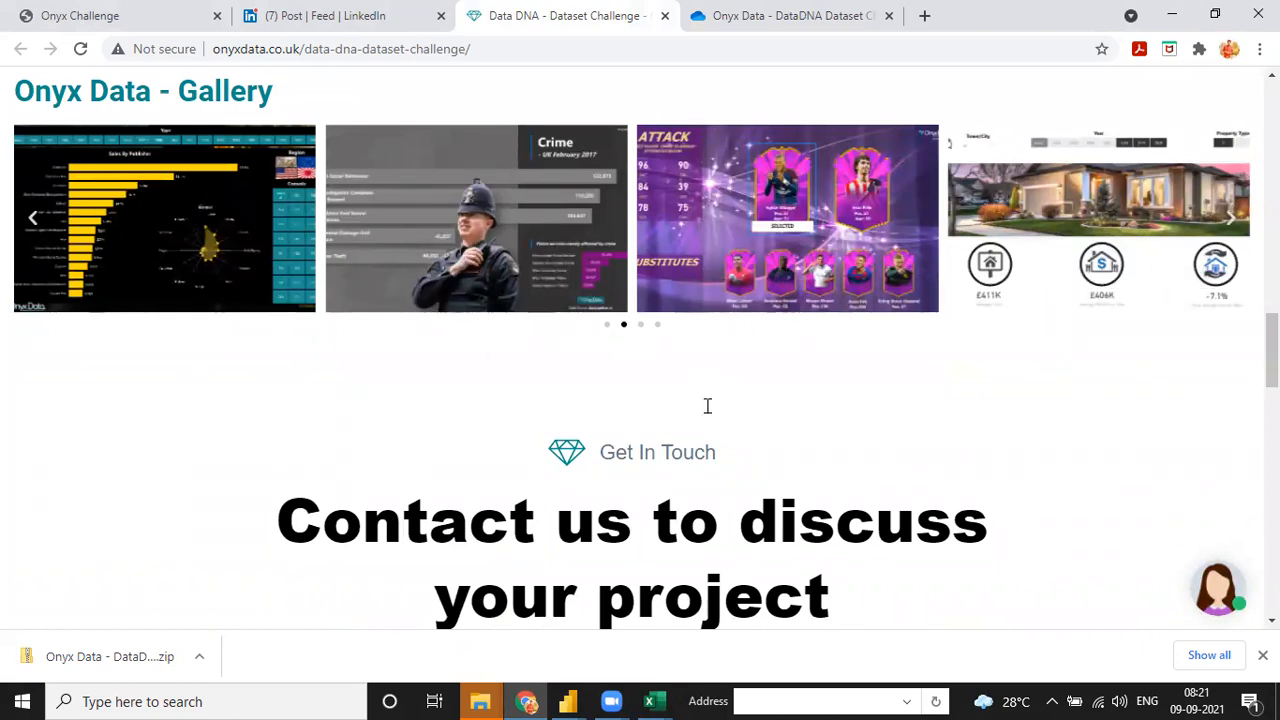
scroll(706, 406, "down", 10)
- Switch to the LinkedIn challenge post and go back to the Onyx Data company page
key("ctrl+shift+Tab")
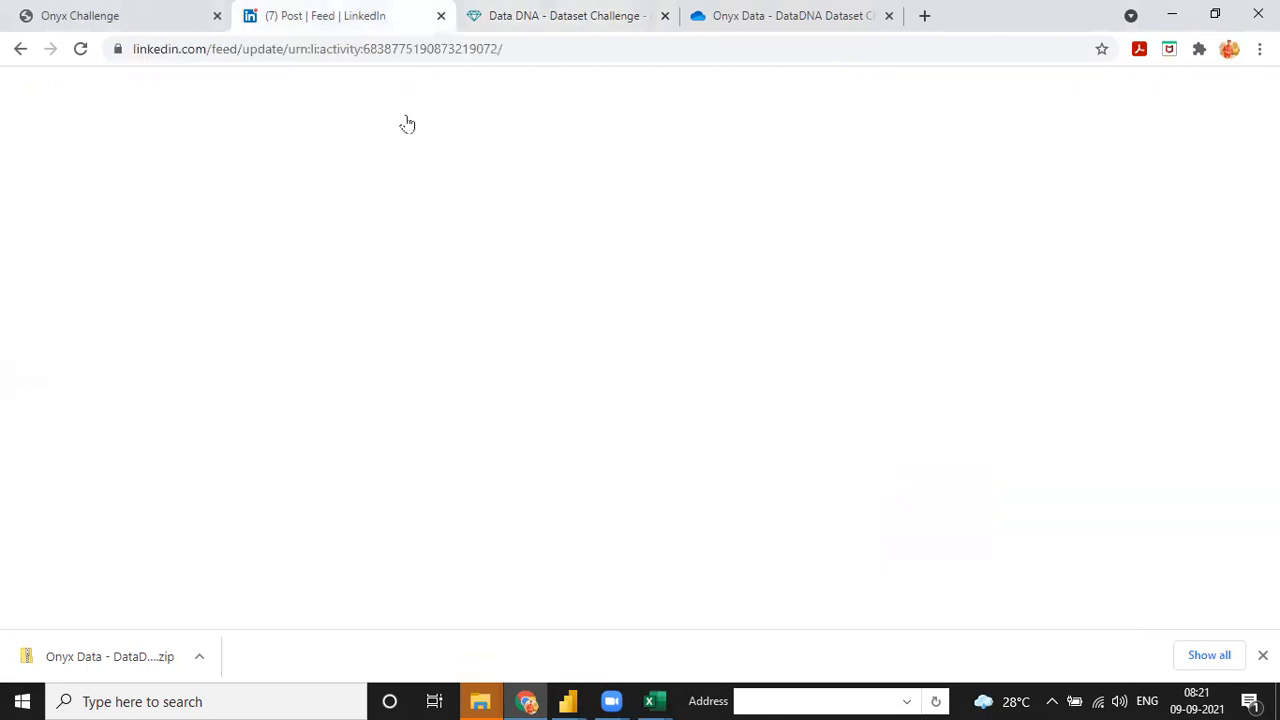
scroll(620, 335, "up", 10)
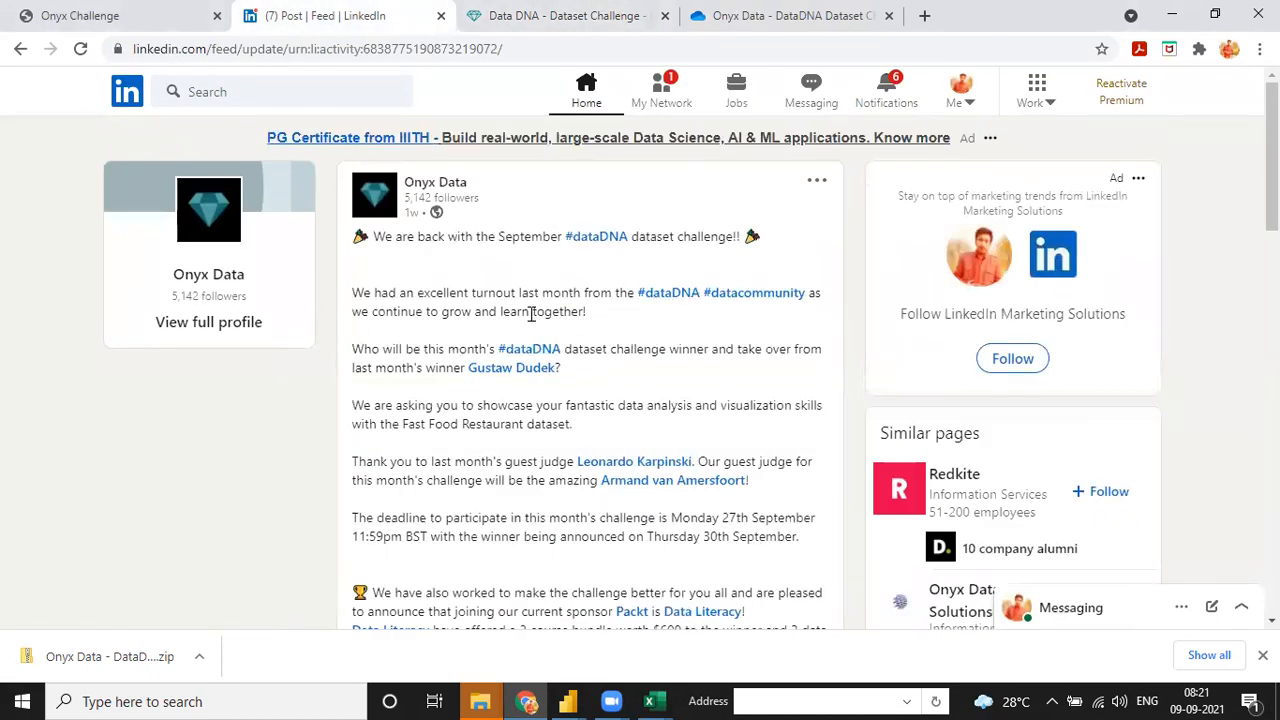
left_click(20, 49)
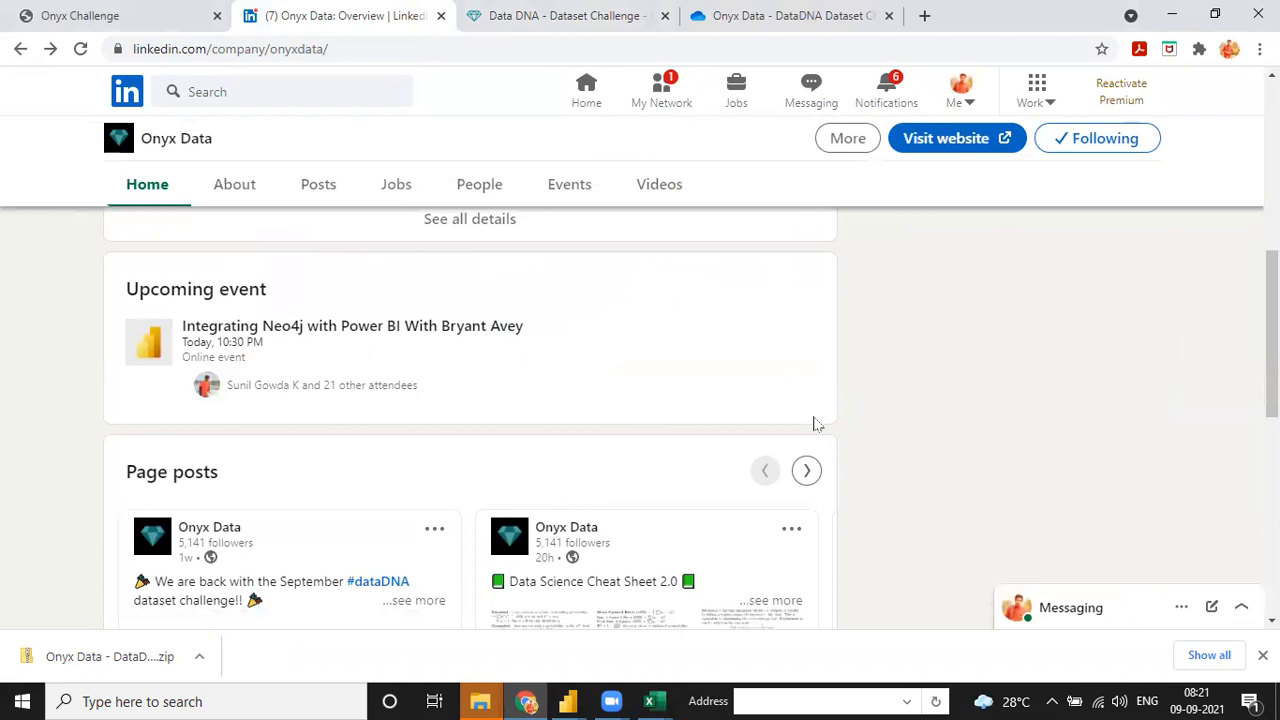
- Scroll through the Onyx Data page posts and back to the top, then stop screen sharing
scroll(815, 424, "down", 3)
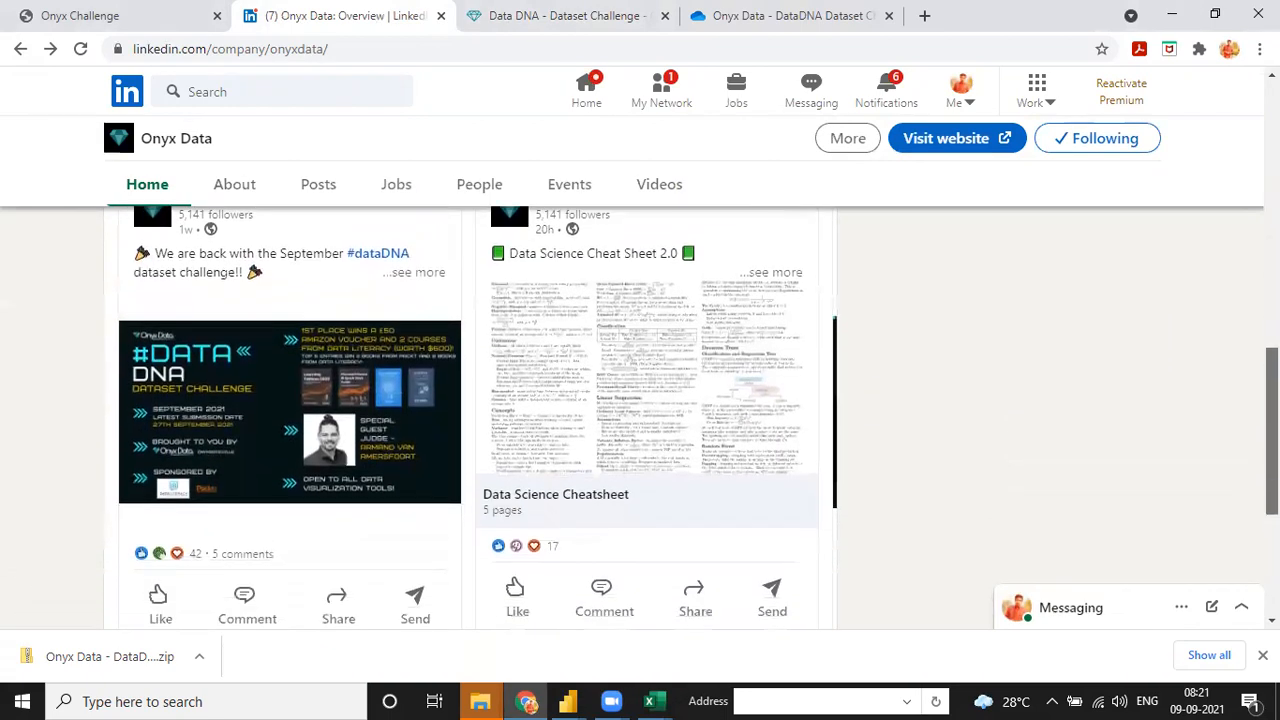
scroll(648, 530, "down", 3)
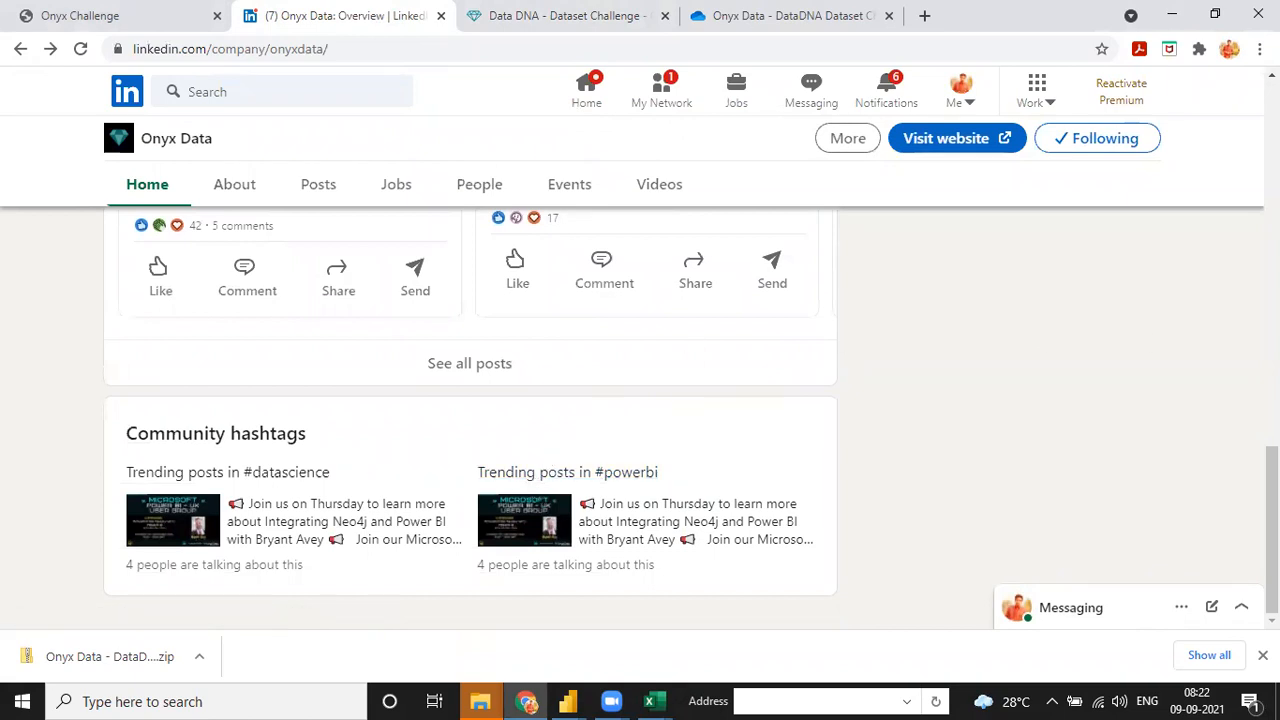
scroll(470, 400, "up", 10)
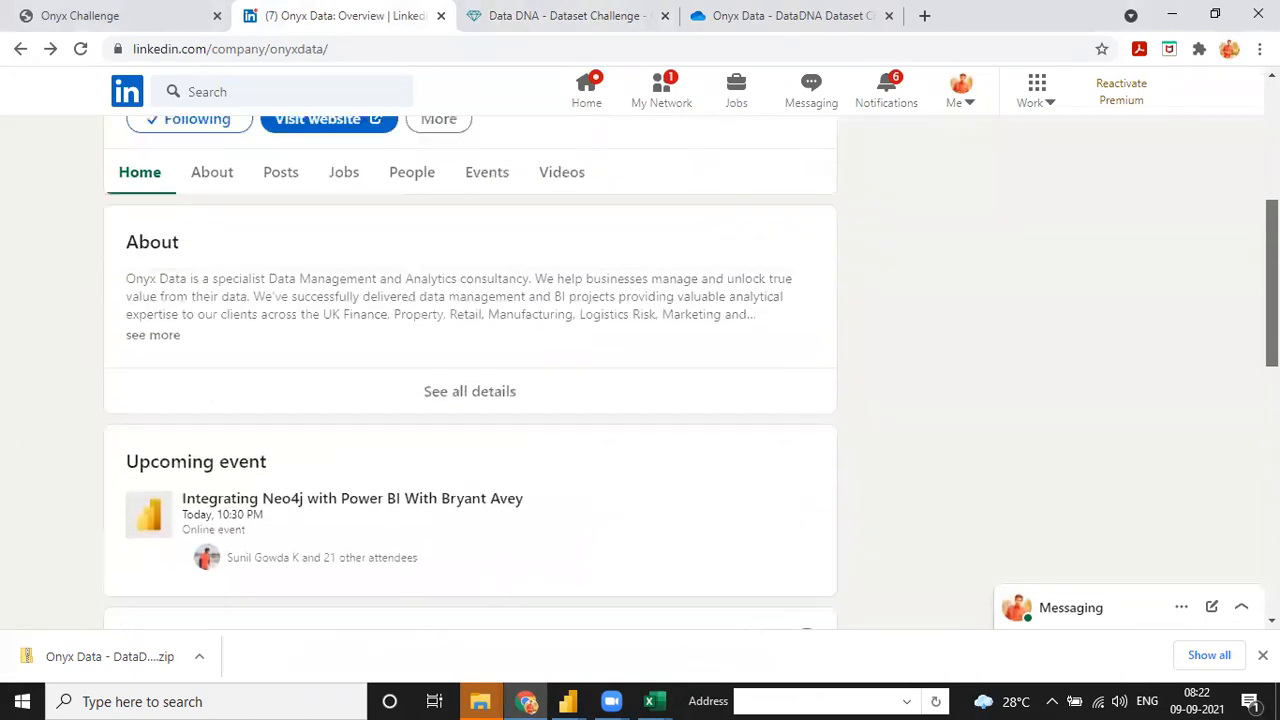
scroll(337, 326, "up", 5)
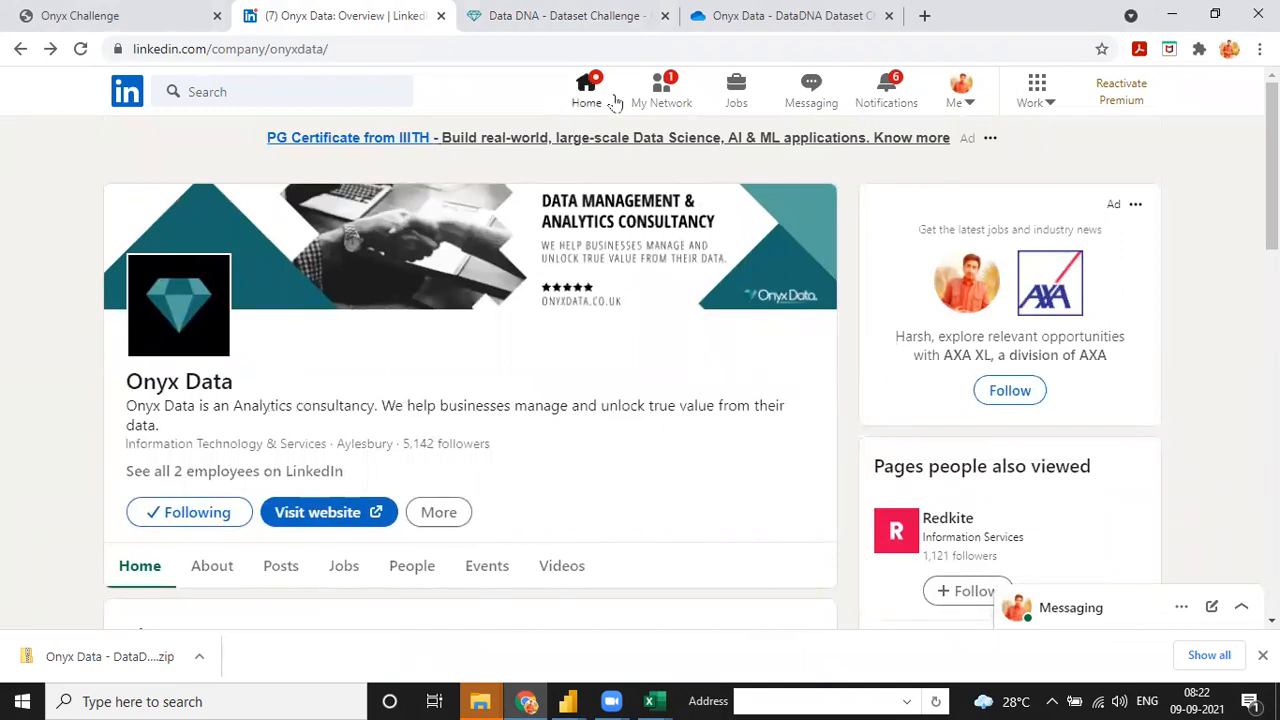
left_click(541, 103)
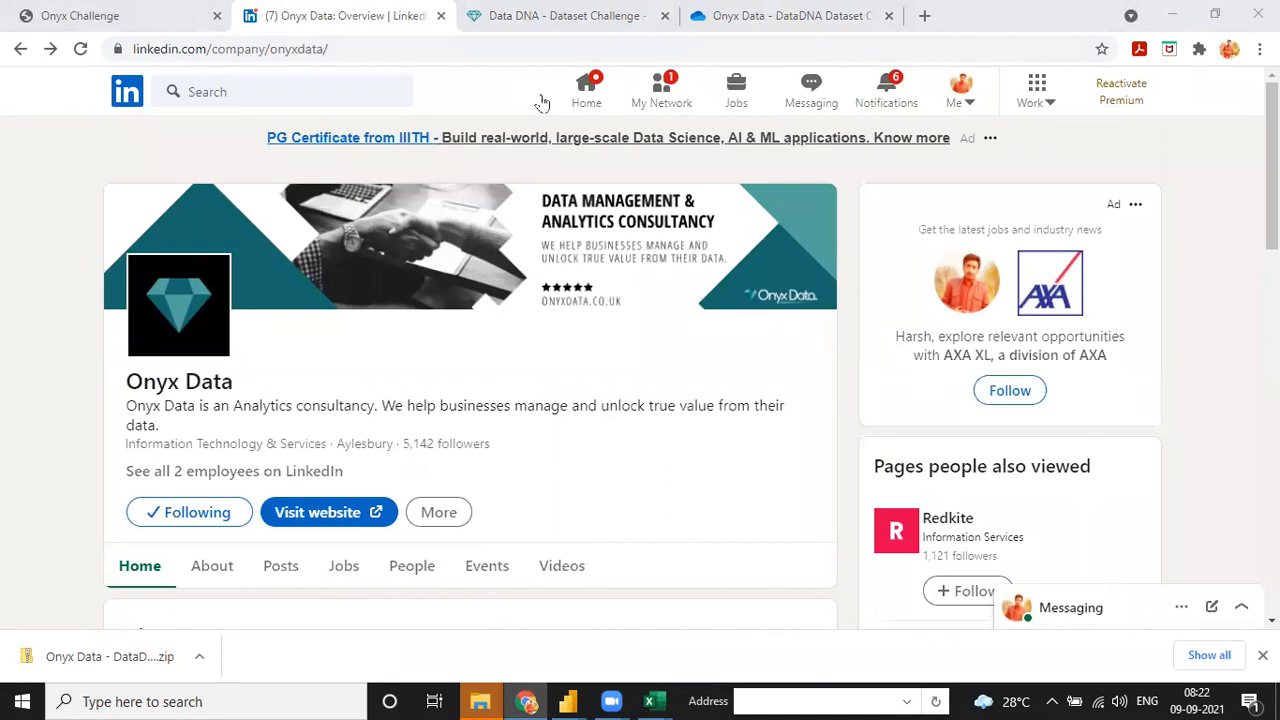
left_click(790, 118)
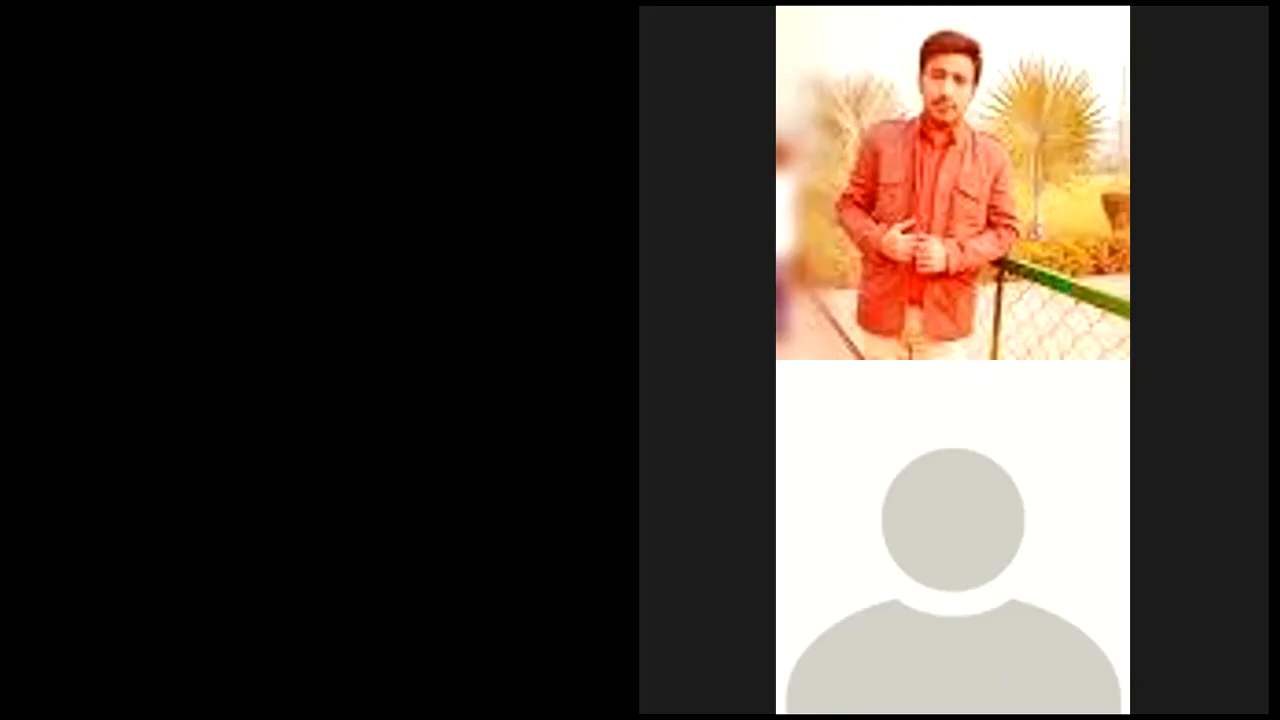